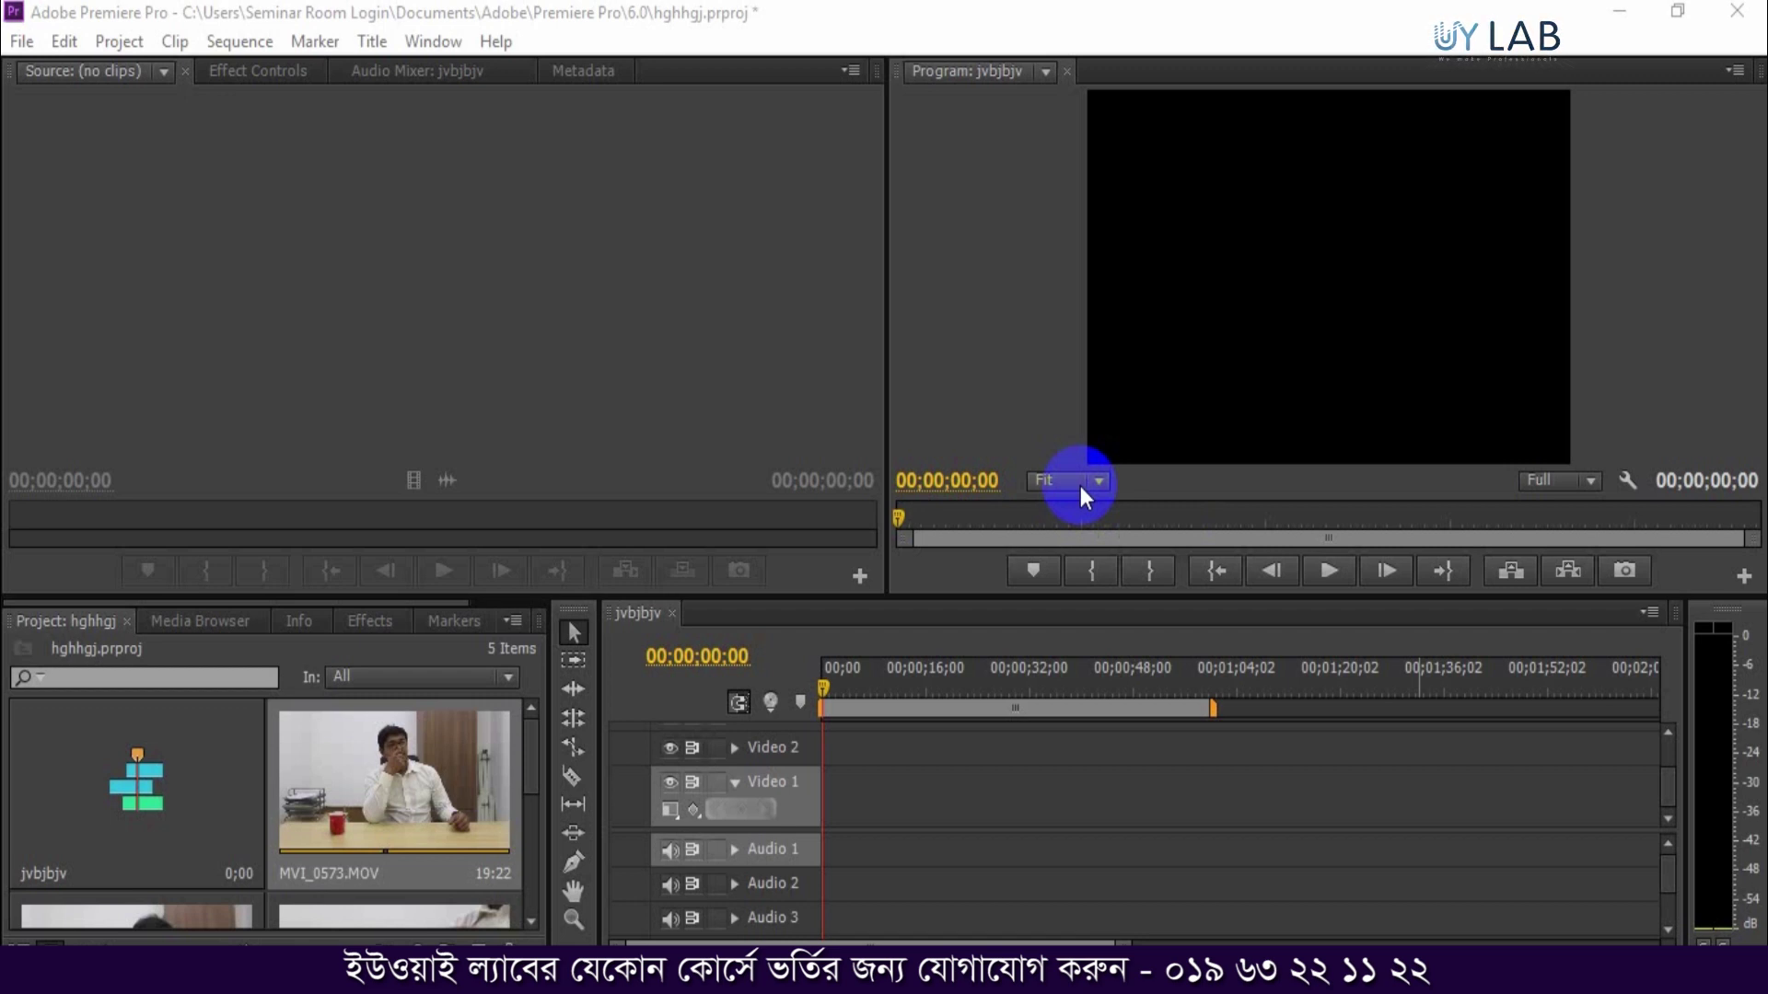
- Load MVI_0573.MOV, the man with the red mug, into the Source monitor and play a preview
{"action": "mouse_move", "coordinate": [534, 741]}
{"action": "left_mouse_down"}
{"action": "mouse_move", "coordinate": [534, 793]}
{"action": "mouse_move", "coordinate": [529, 726]}
{"action": "left_mouse_up"}
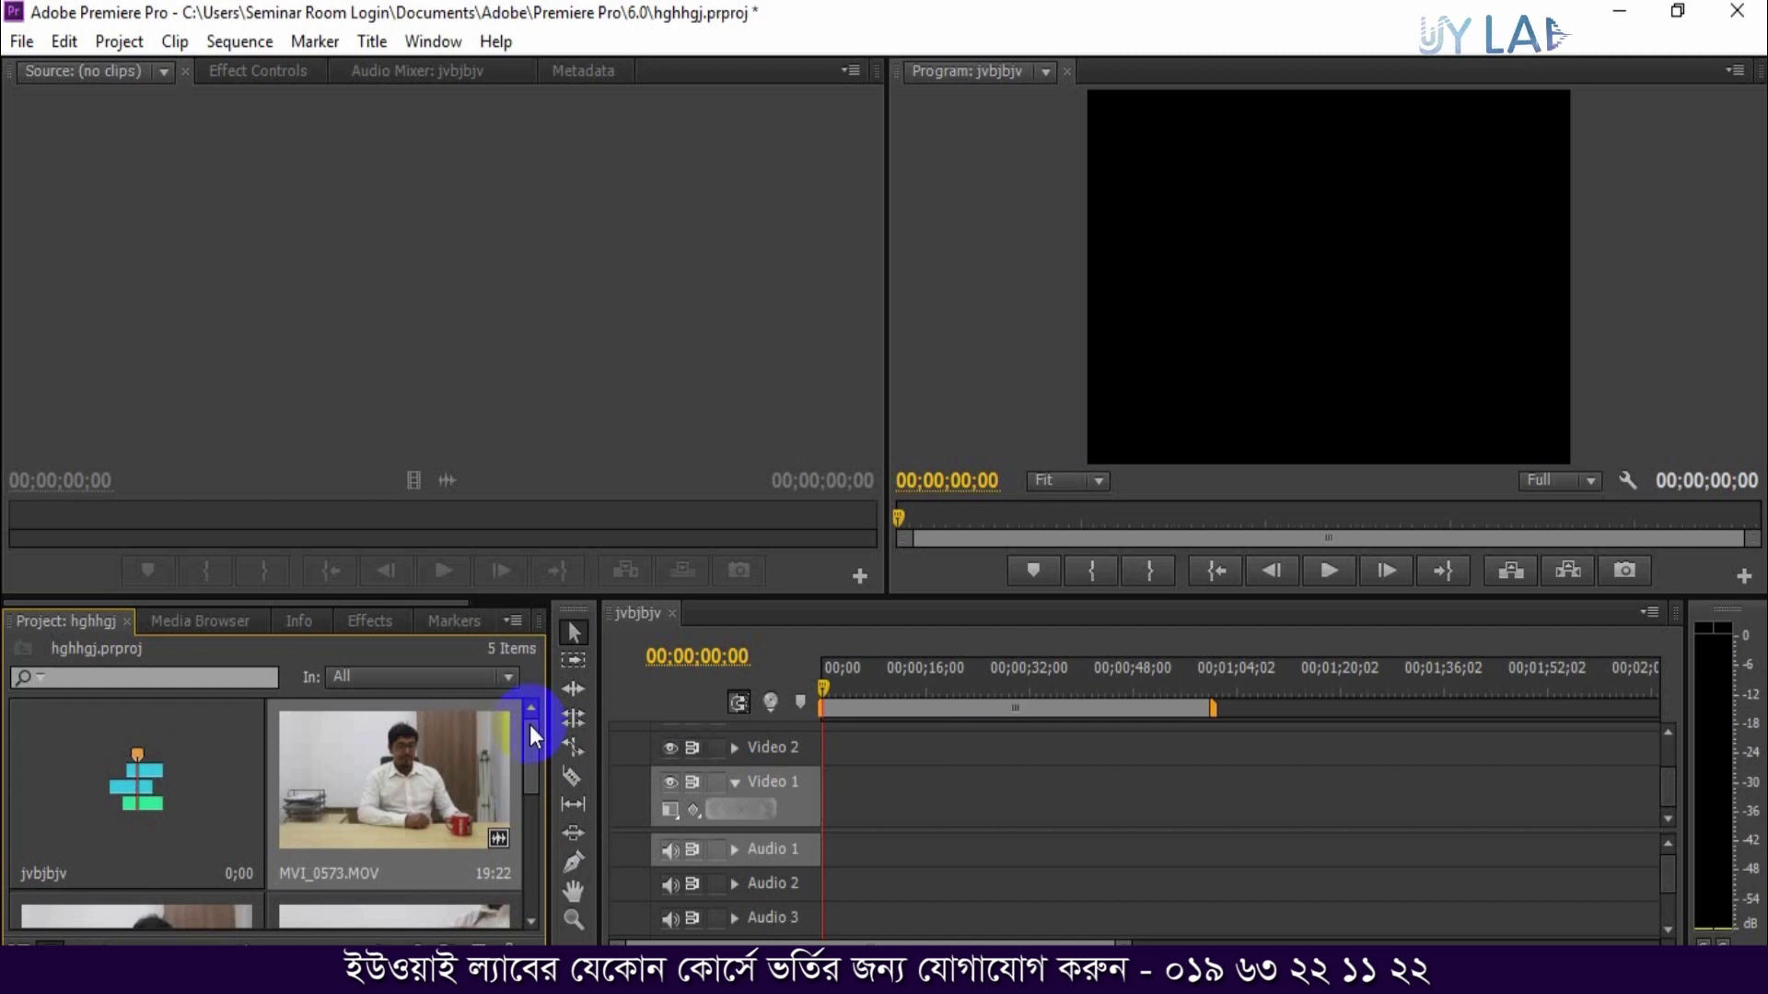
{"action": "mouse_move", "coordinate": [532, 732]}
{"action": "left_mouse_down"}
{"action": "mouse_move", "coordinate": [529, 846]}
{"action": "mouse_move", "coordinate": [534, 719]}
{"action": "left_mouse_up"}
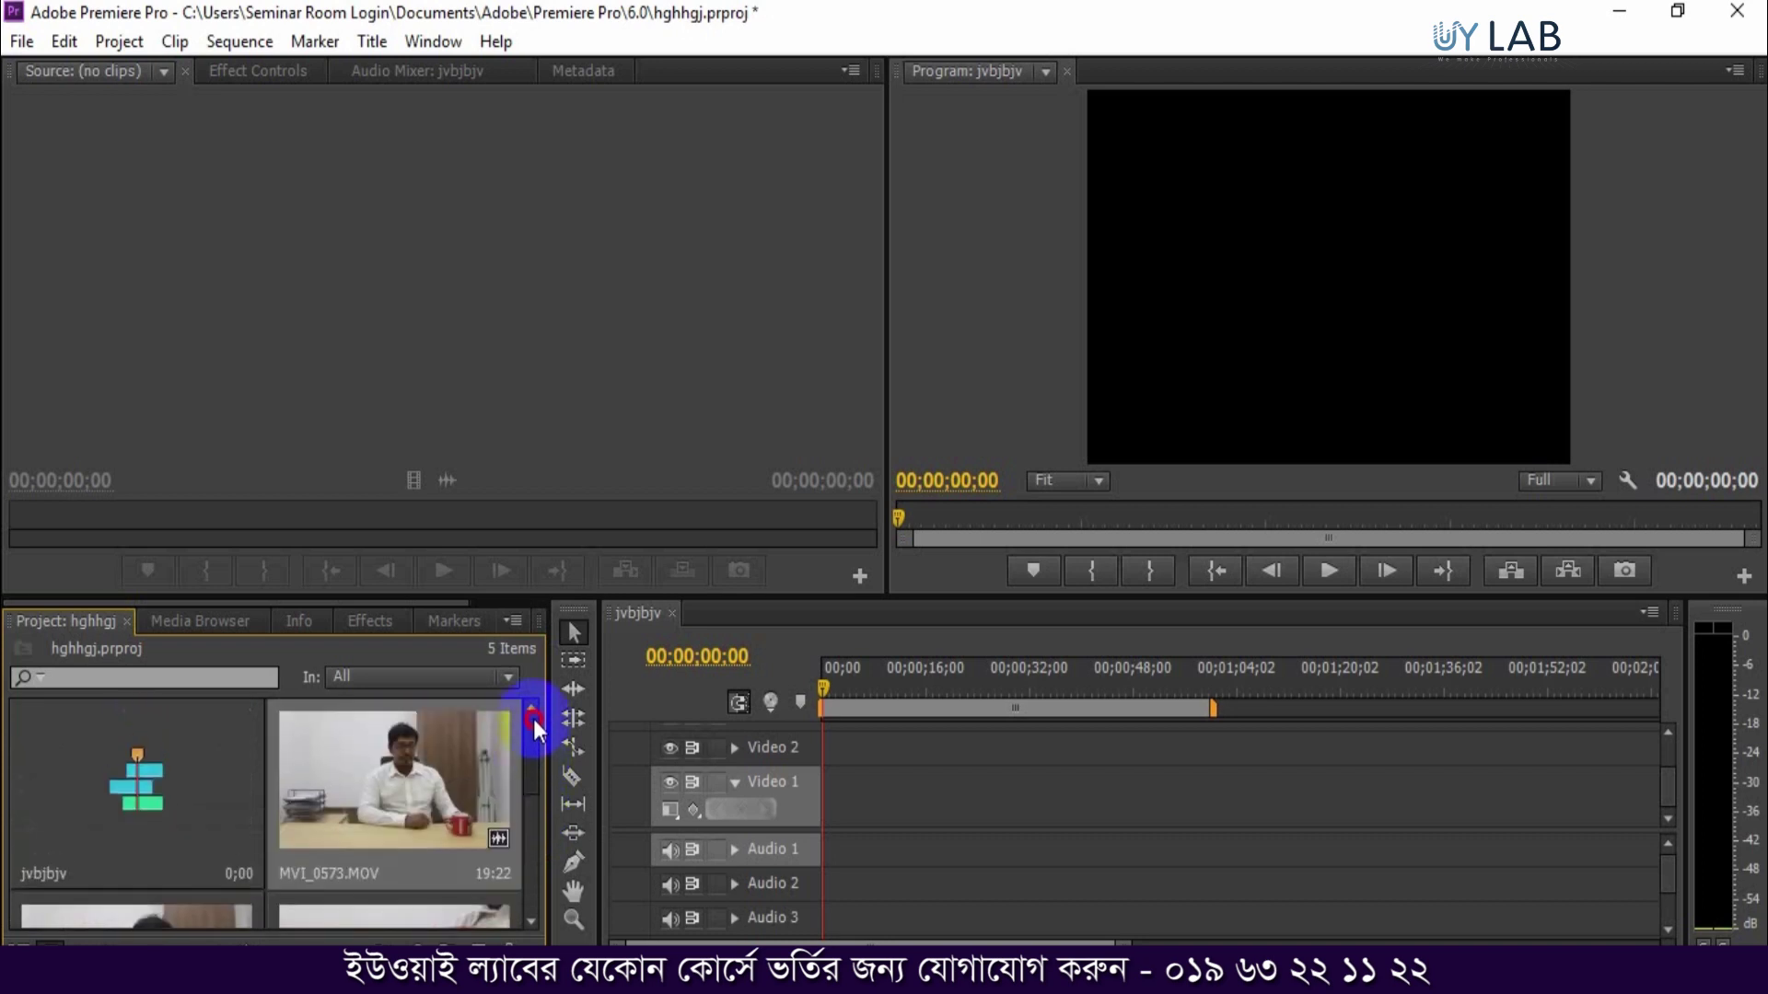
{"action": "left_click", "coordinate": [341, 770]}
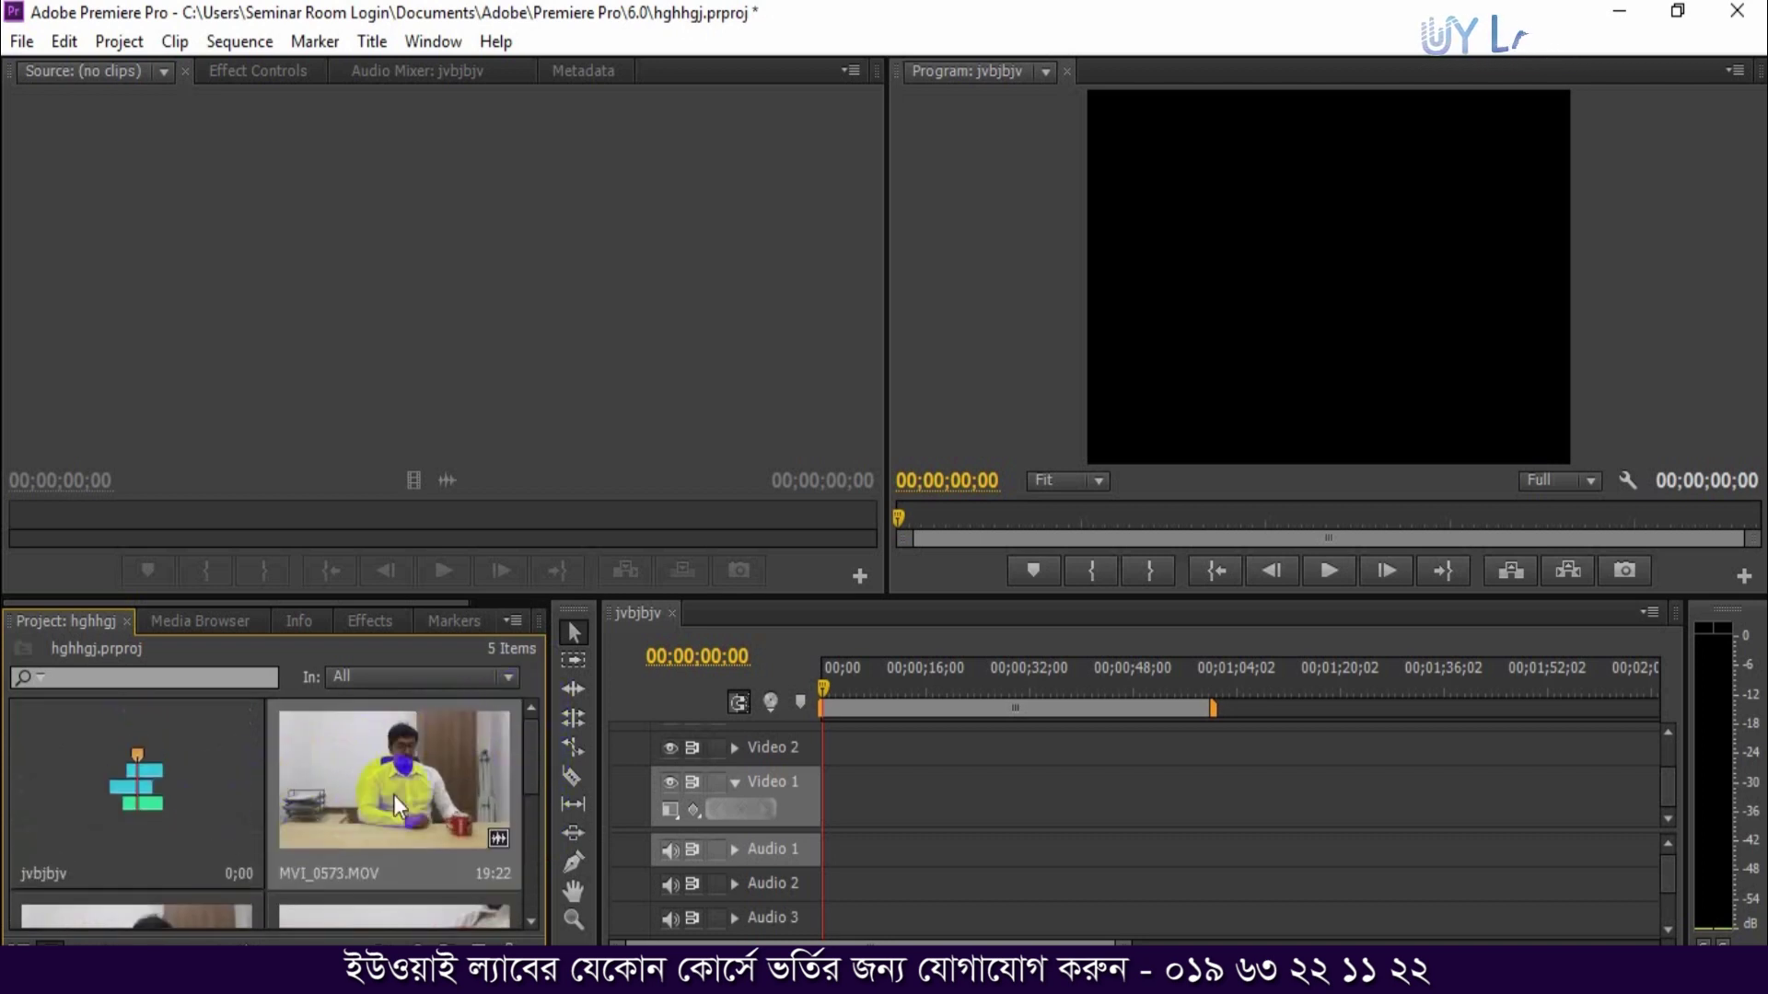
{"action": "mouse_move", "coordinate": [527, 748]}
{"action": "left_mouse_down"}
{"action": "mouse_move", "coordinate": [527, 837]}
{"action": "mouse_move", "coordinate": [524, 739]}
{"action": "left_mouse_up"}
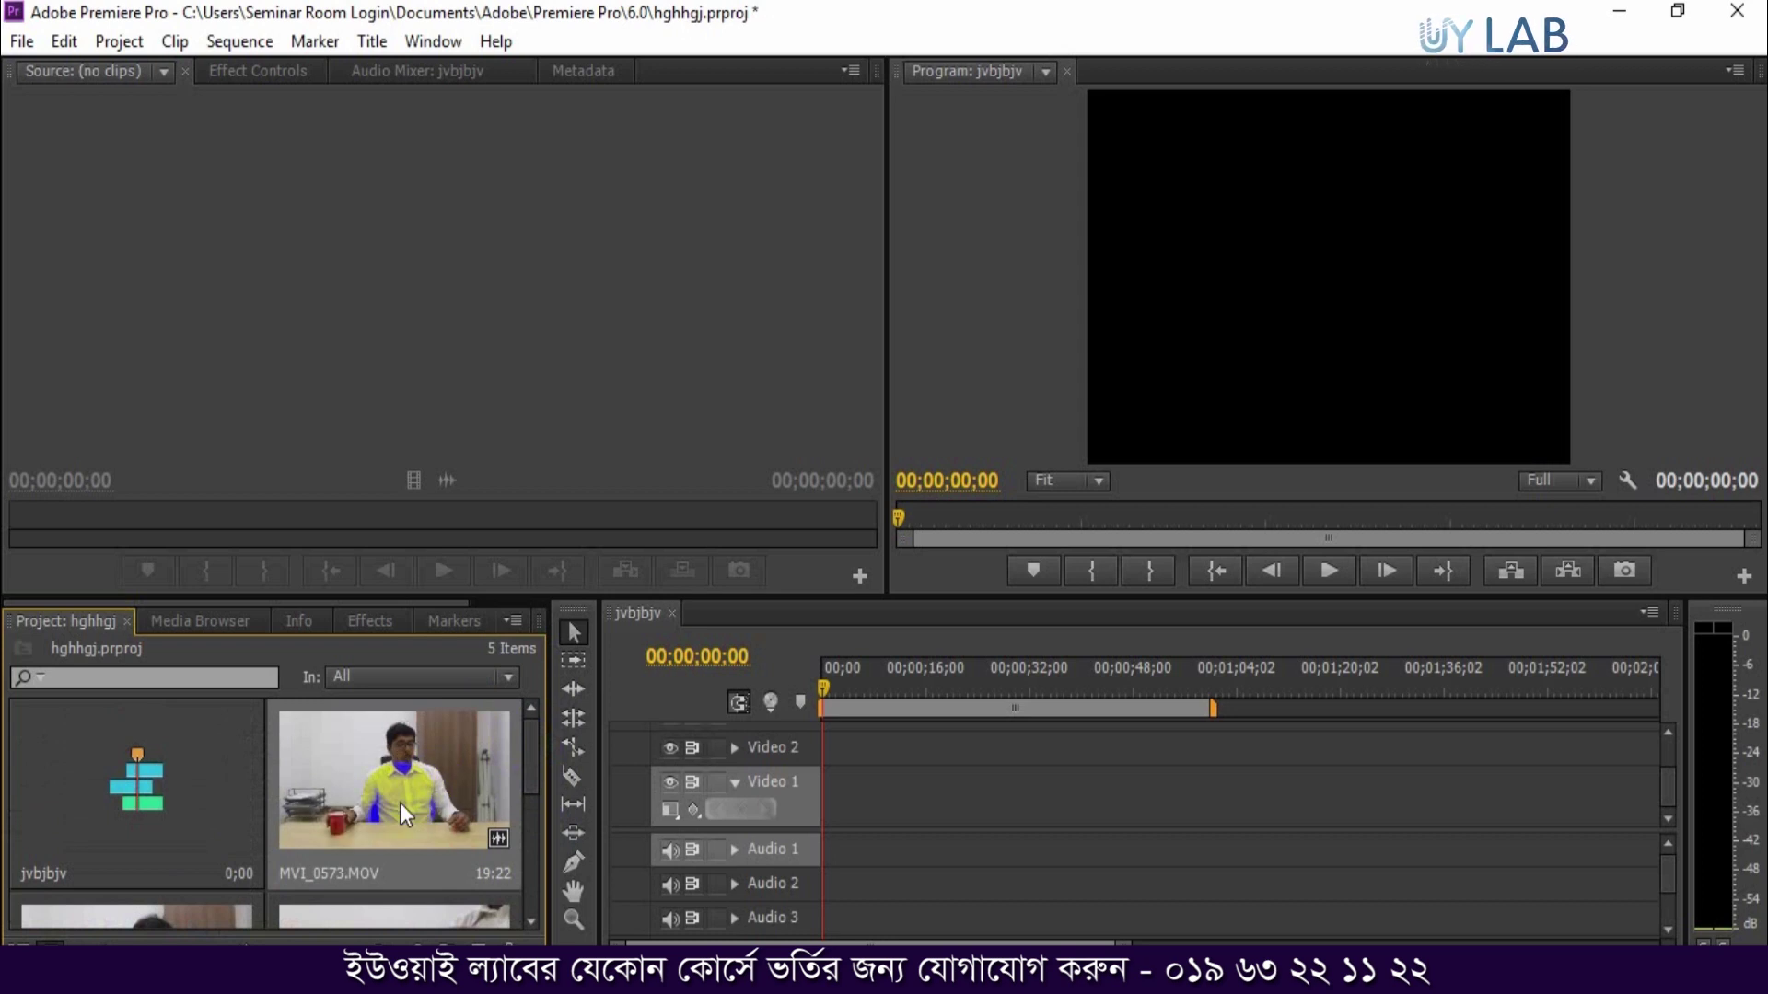
{"action": "left_click_drag", "start_coordinate": [400, 803], "coordinate": [444, 353]}
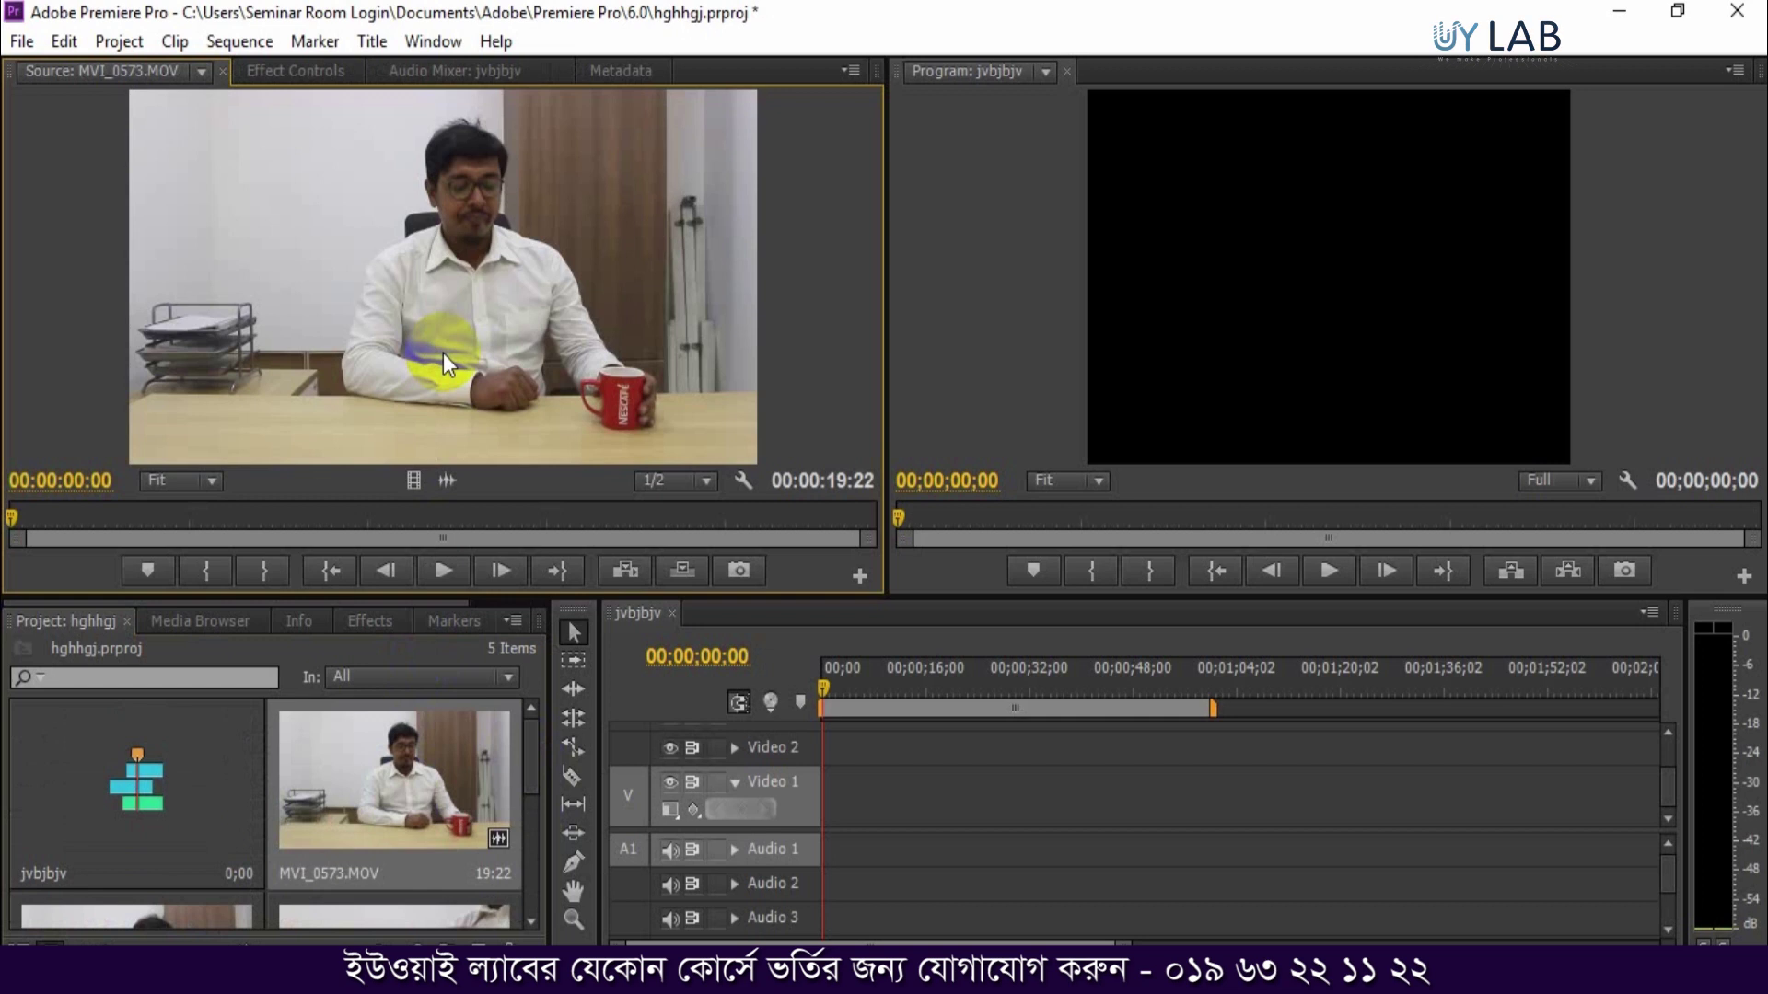
{"action": "key", "text": "space"}
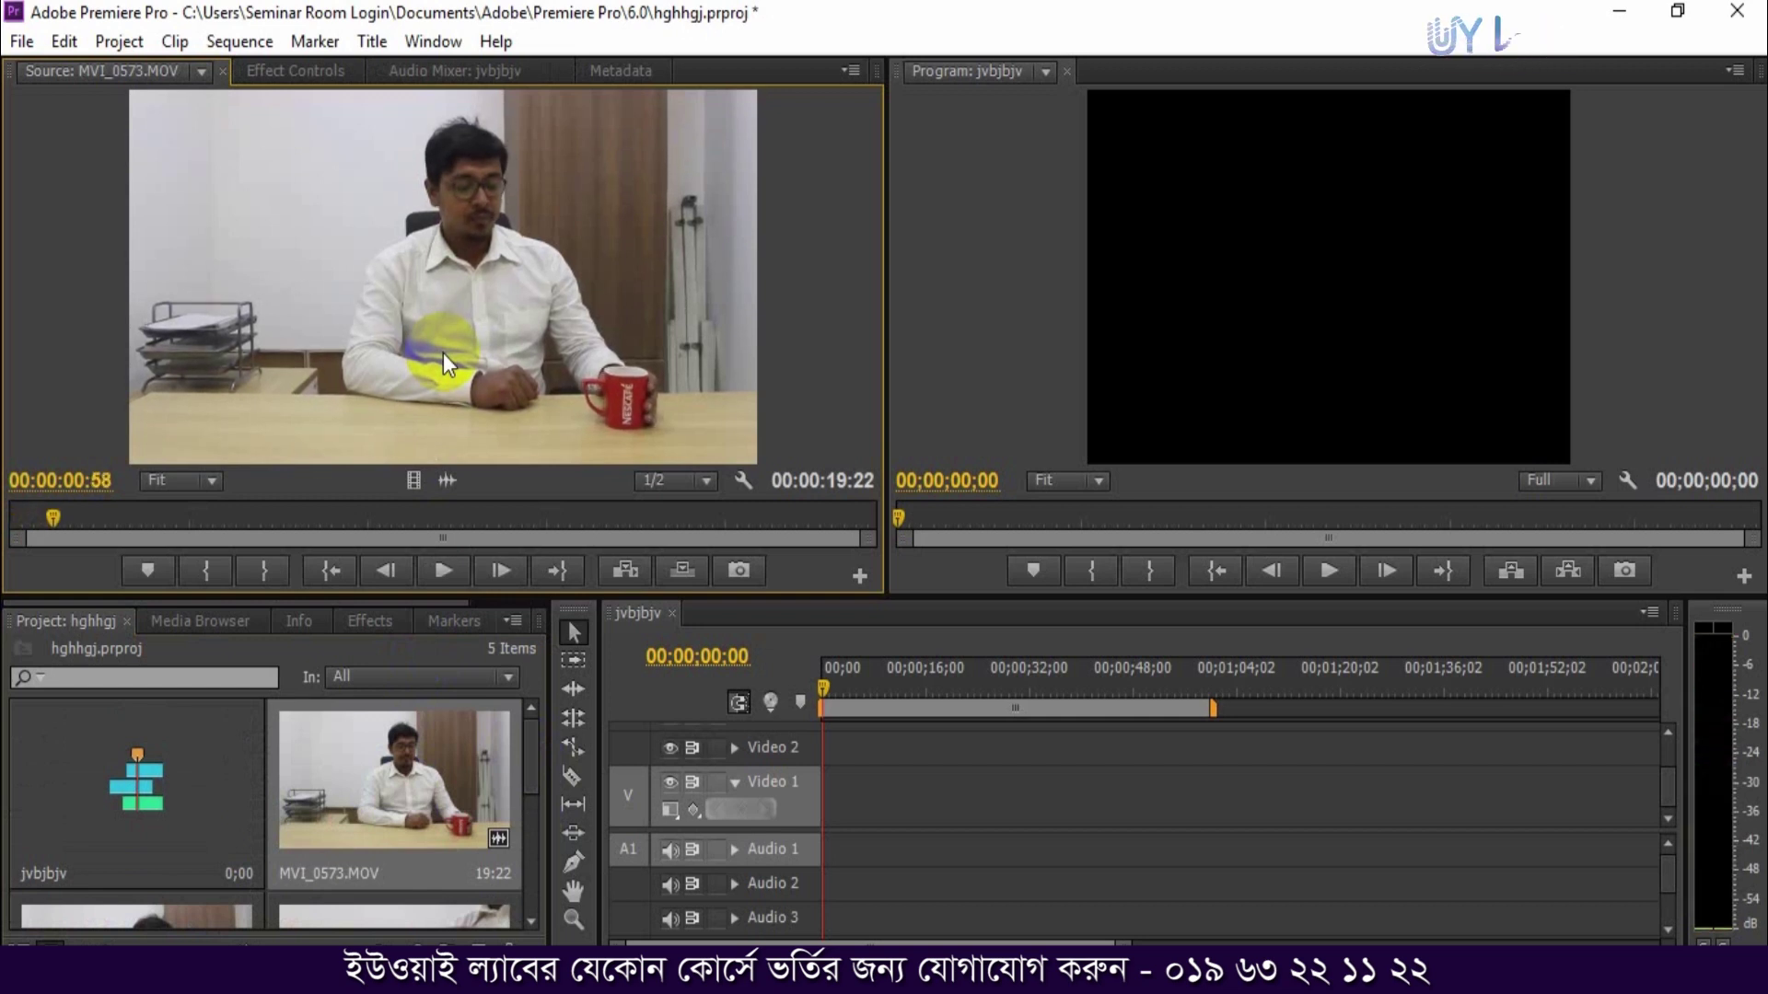
{"action": "key", "text": "space"}
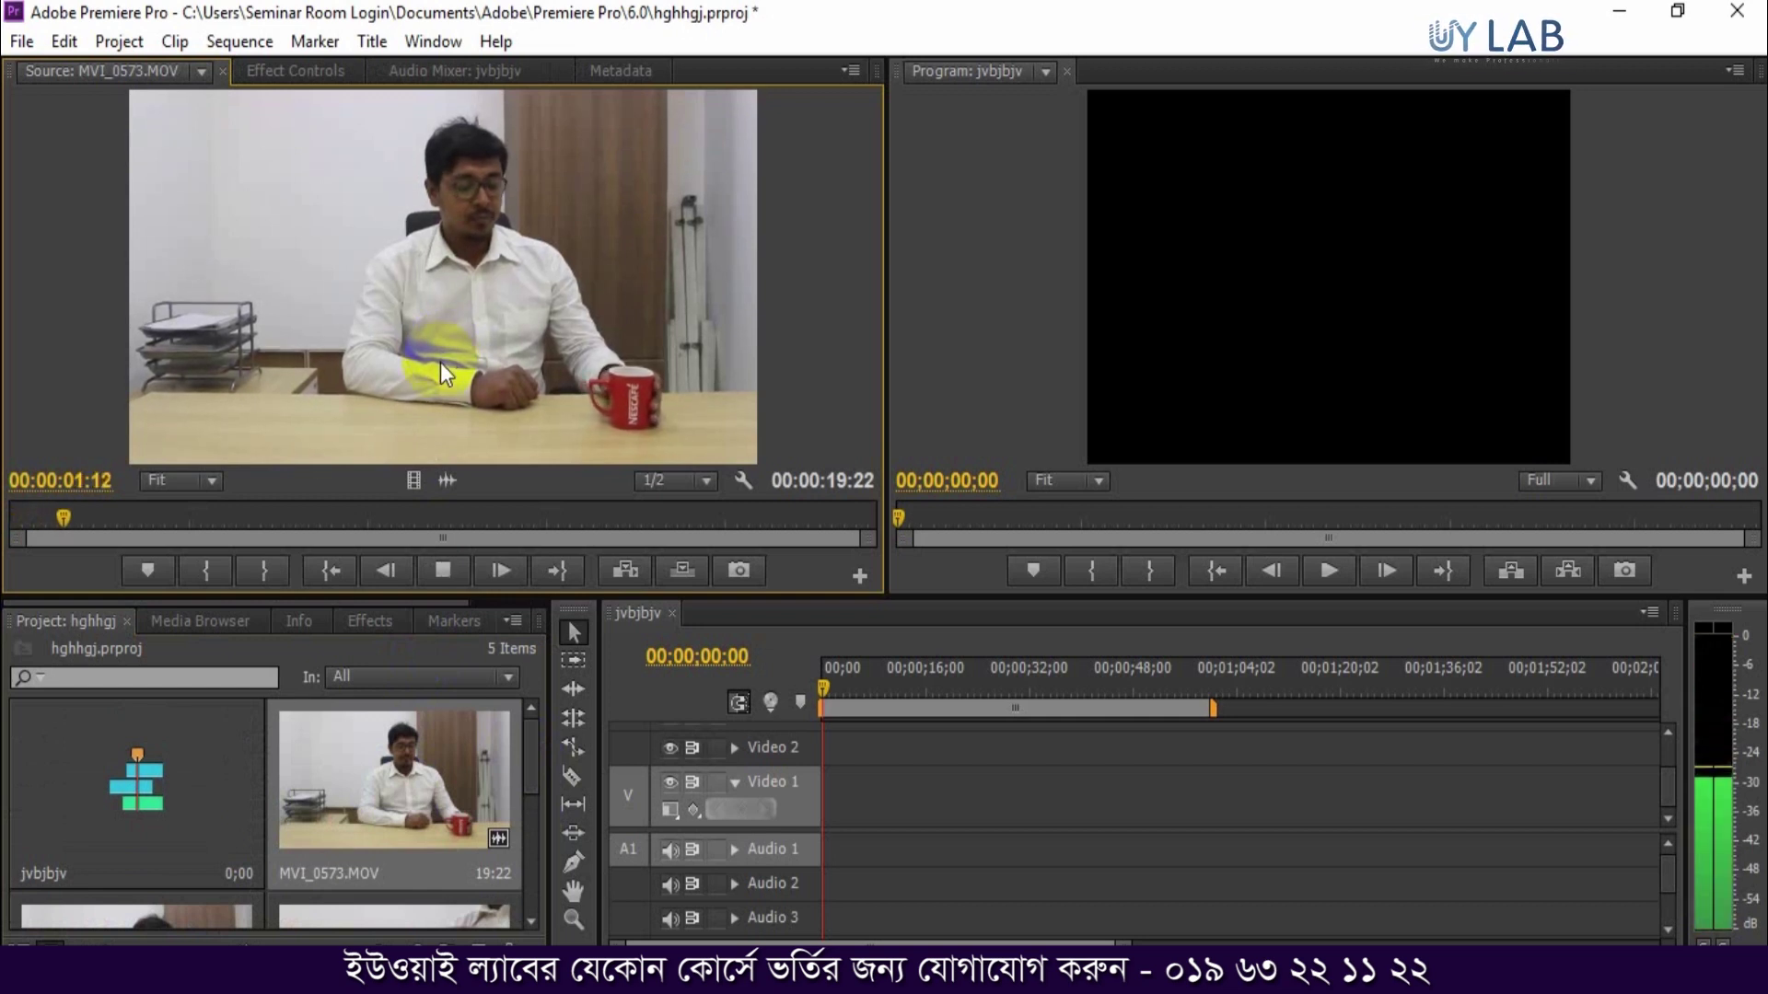
{"action": "key", "text": "space"}
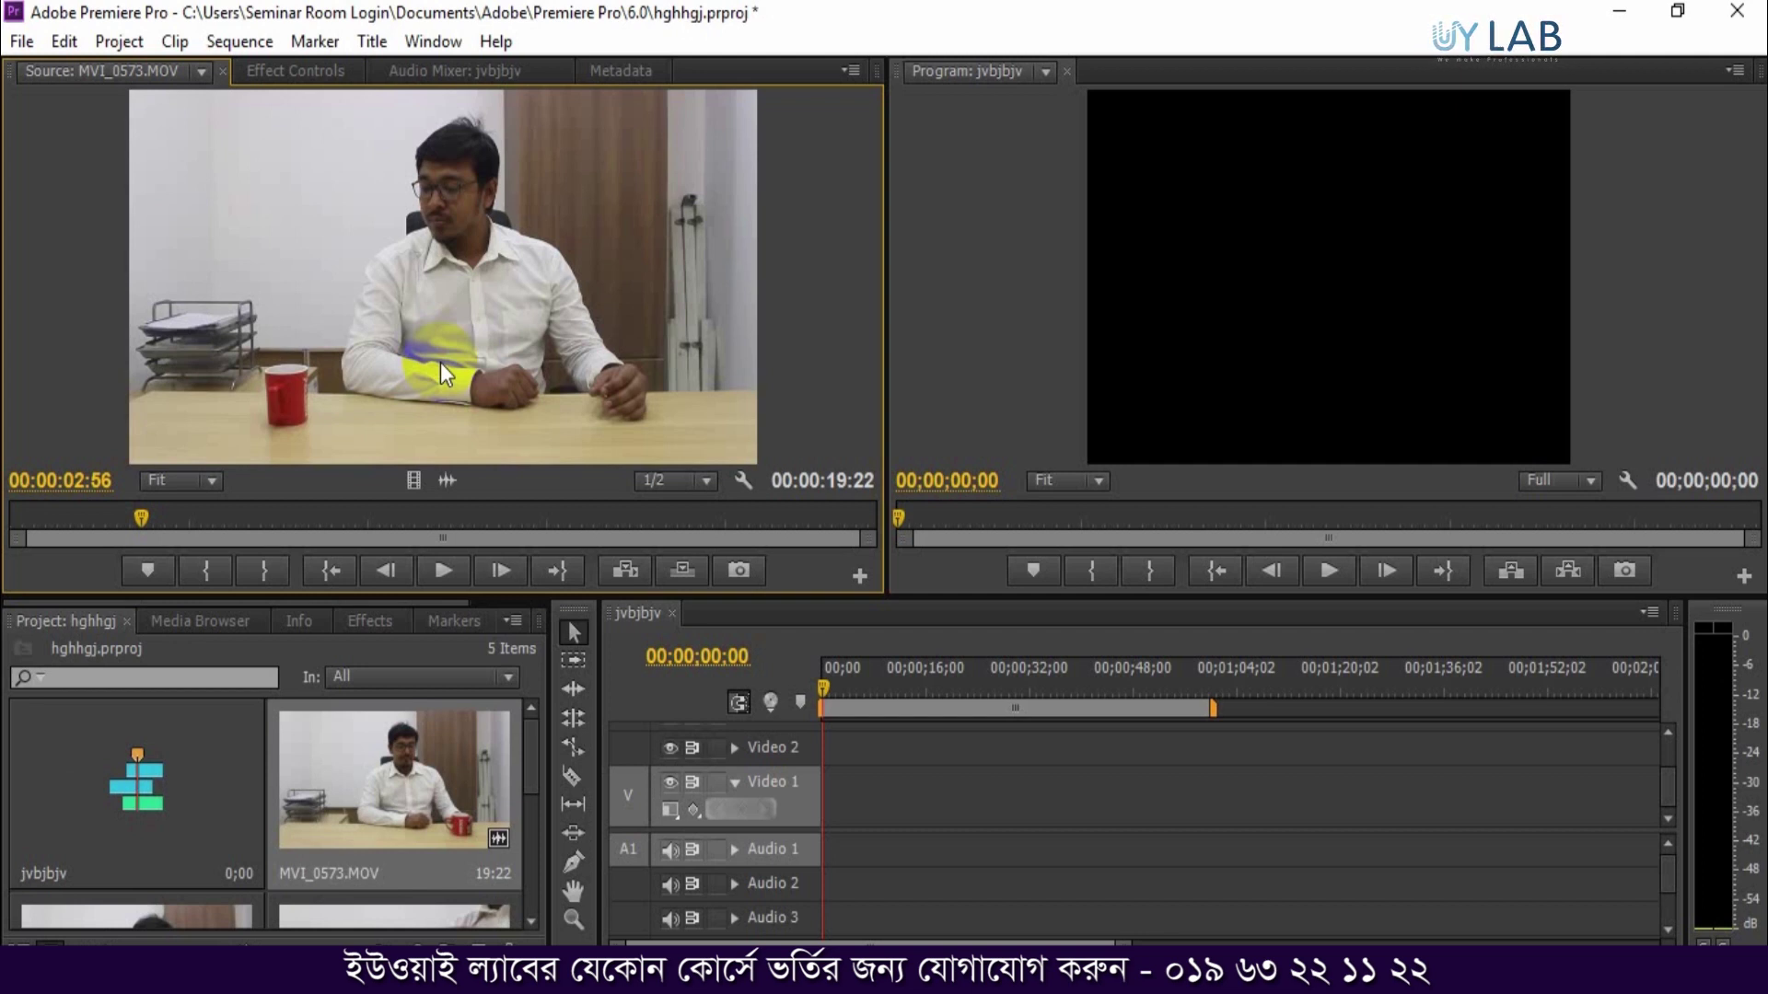
- Mark MVI_0573.MOV with In at 00:00:01:15 and Out at 00:00:09:09, a 7:55 range
{"action": "left_click", "coordinate": [71, 522]}
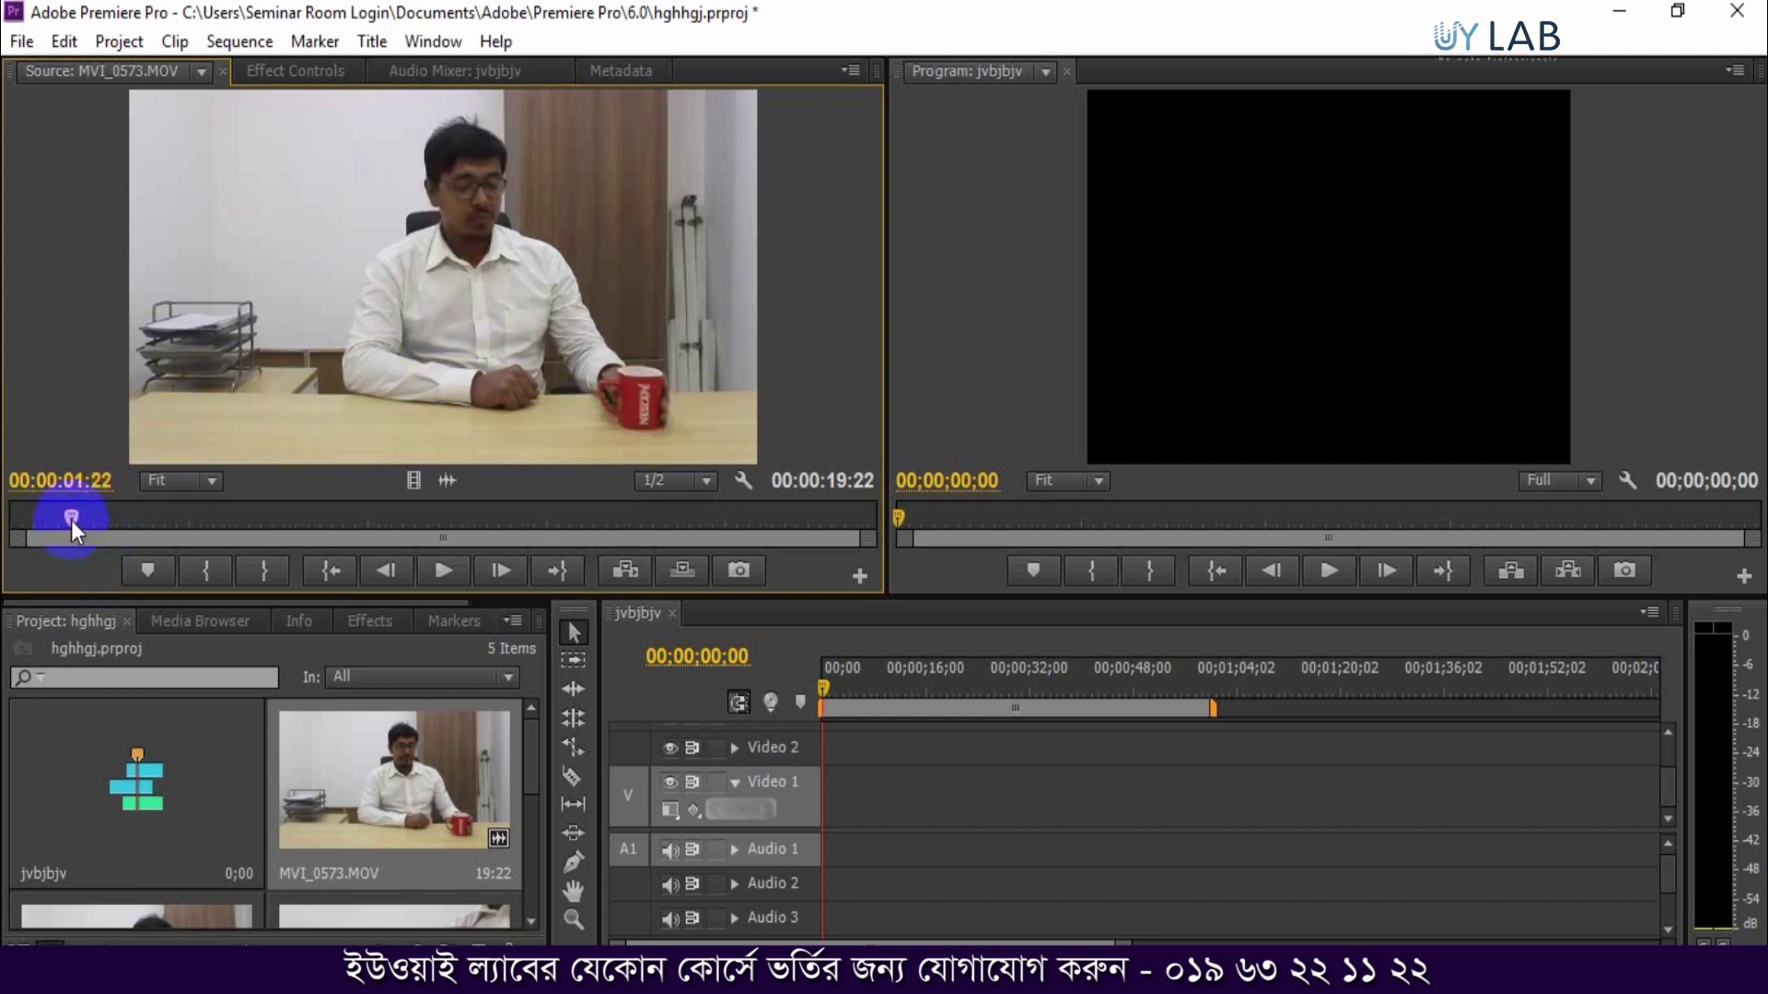
{"action": "mouse_move", "coordinate": [71, 521]}
{"action": "left_mouse_down"}
{"action": "mouse_move", "coordinate": [84, 515]}
{"action": "mouse_move", "coordinate": [69, 508]}
{"action": "left_mouse_up"}
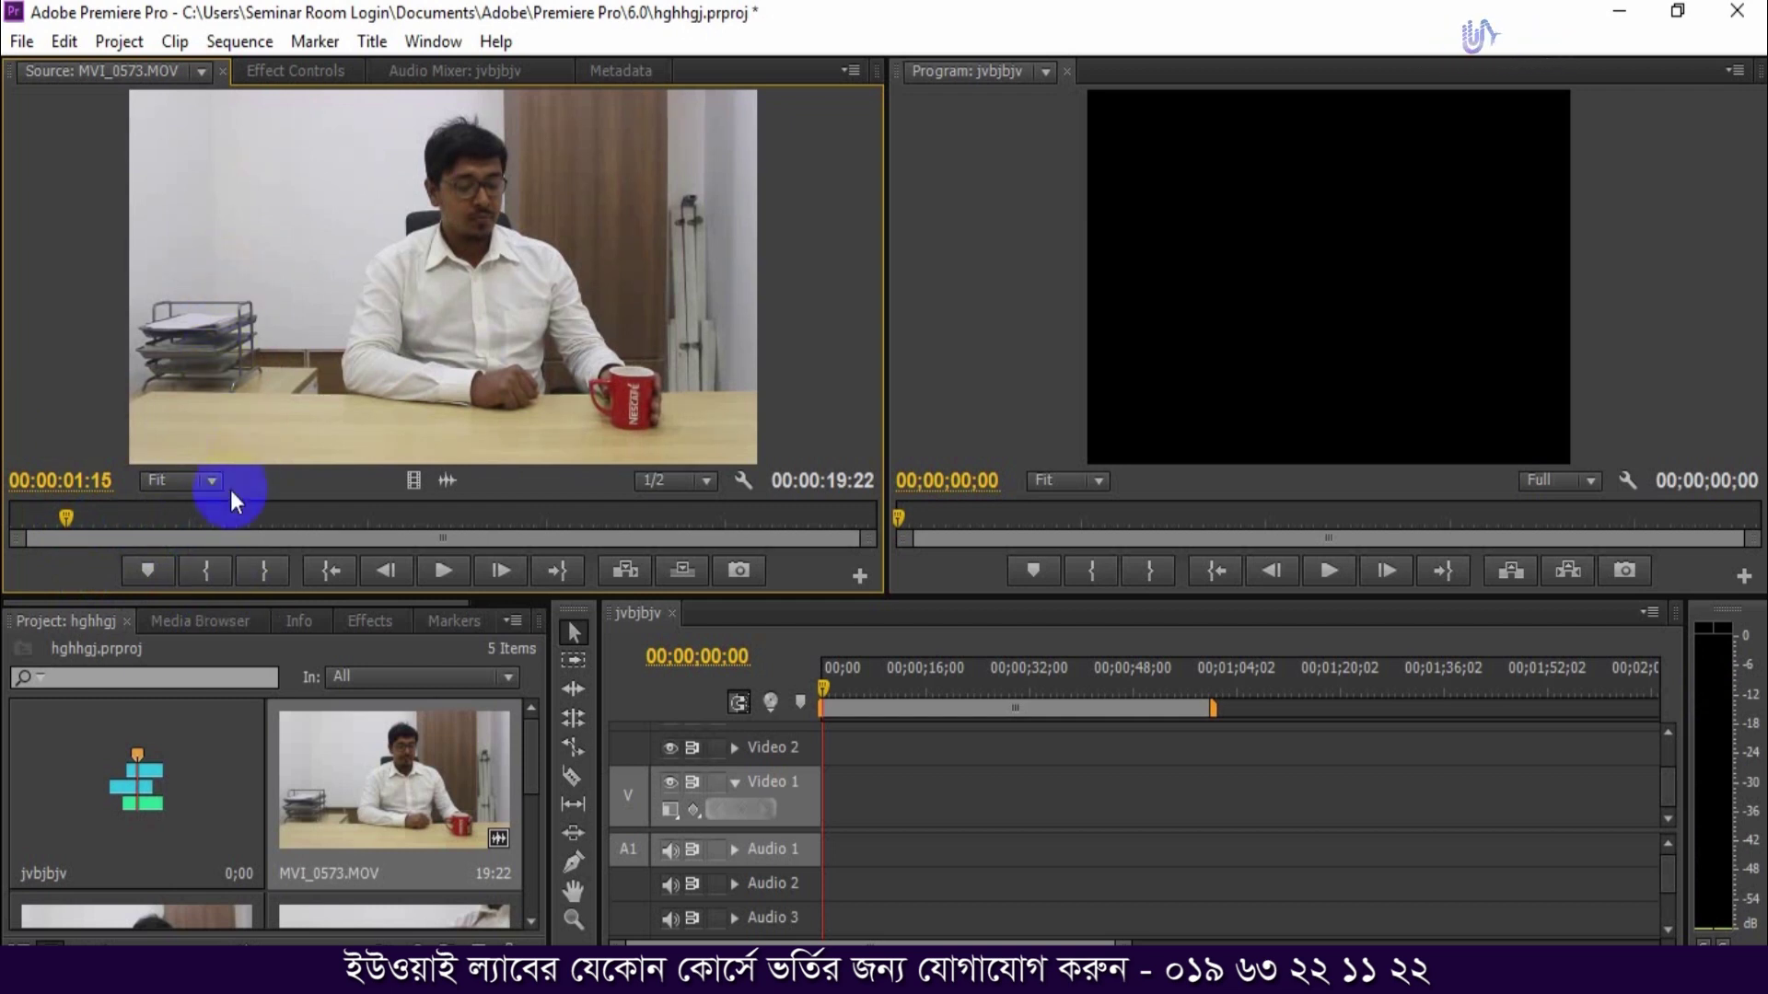
{"action": "left_click", "coordinate": [207, 581]}
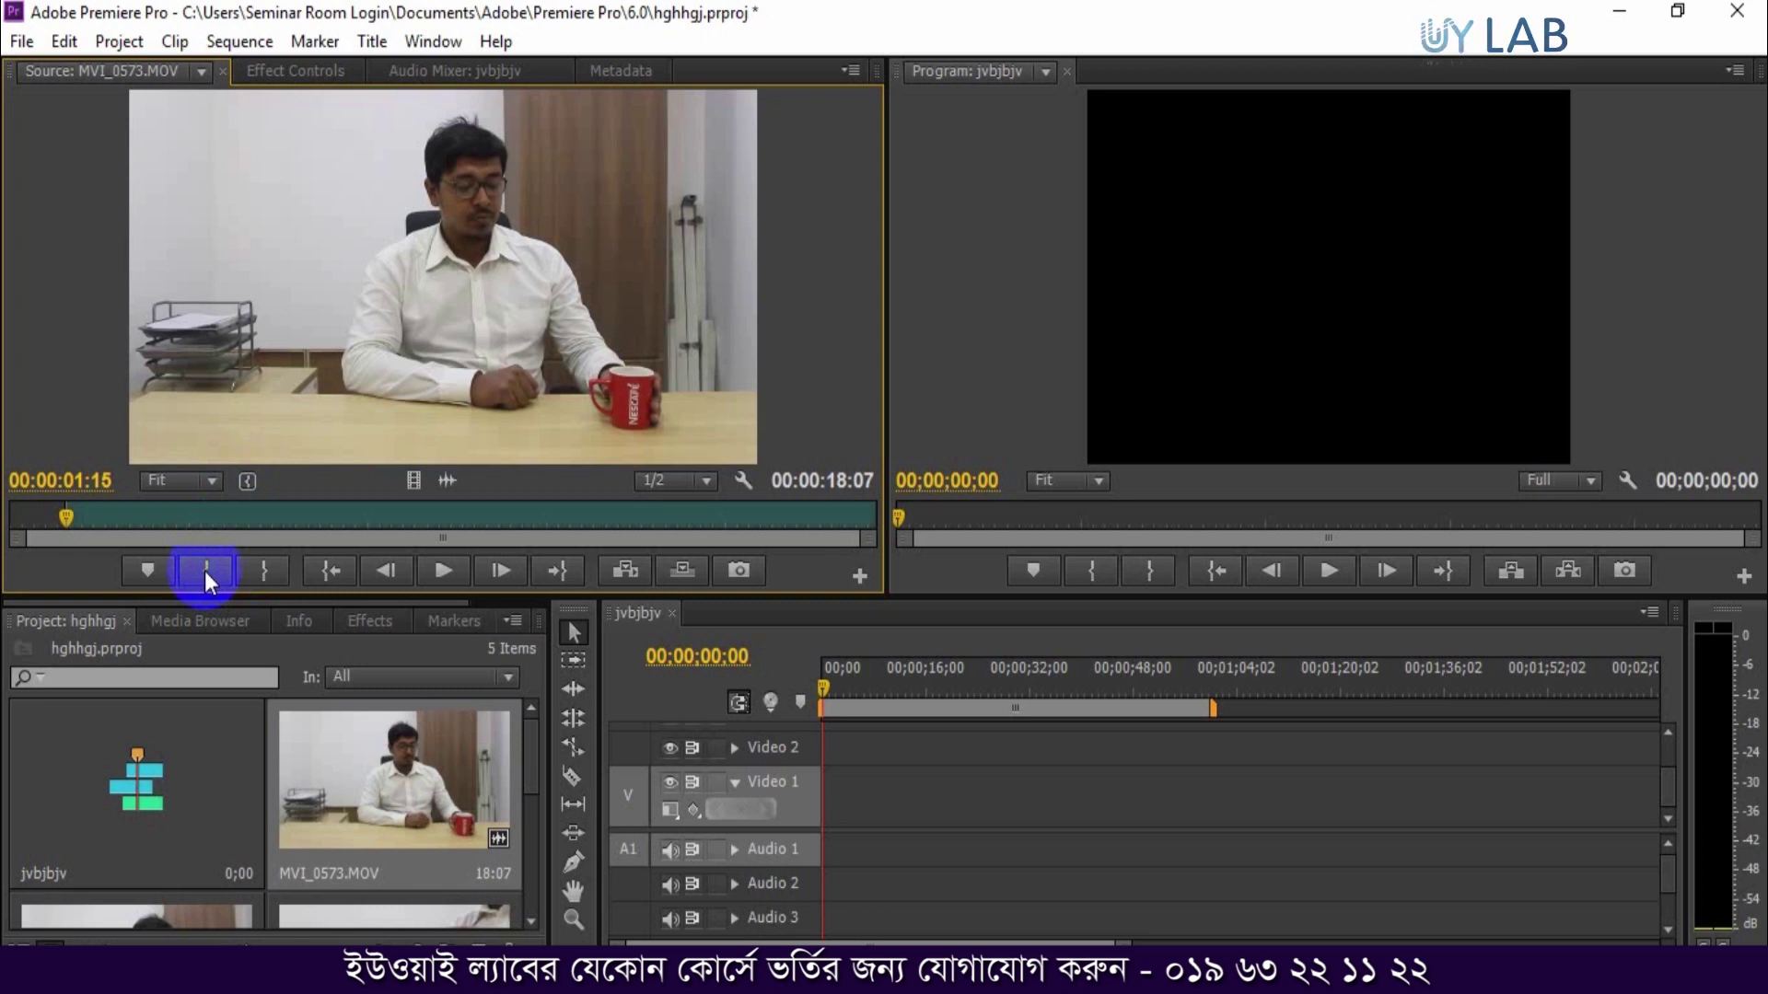
{"action": "key", "text": "space"}
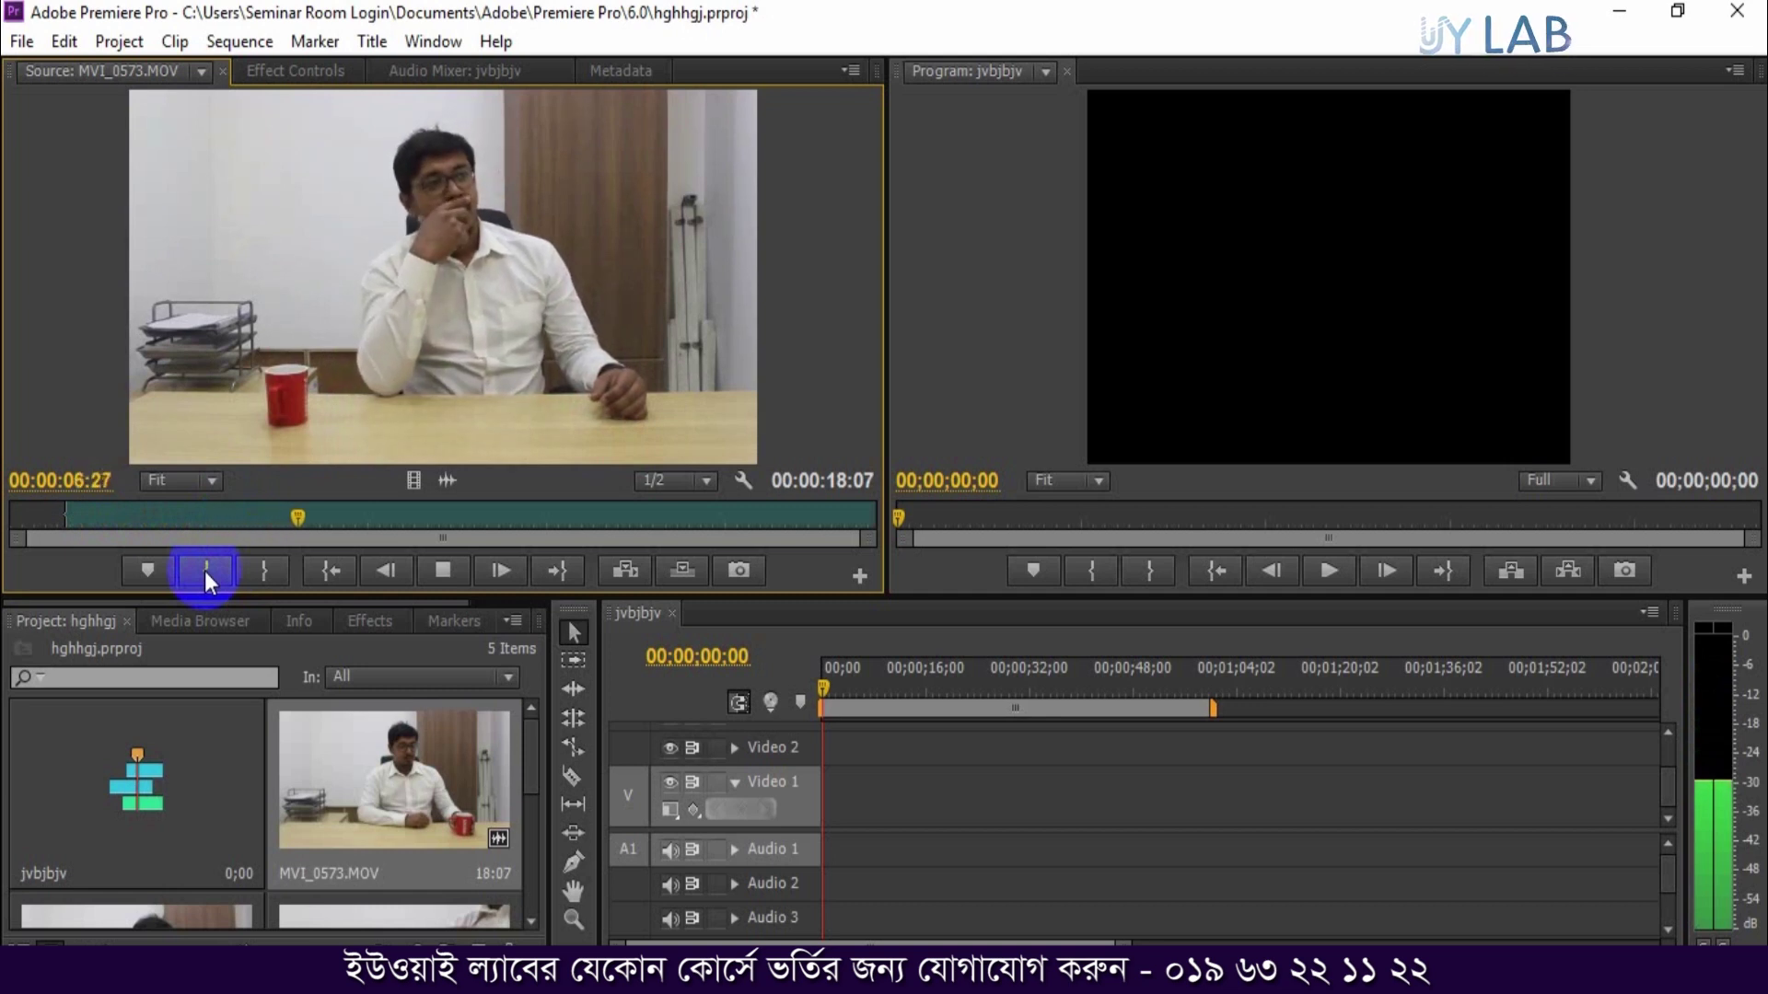
{"action": "key", "text": "space"}
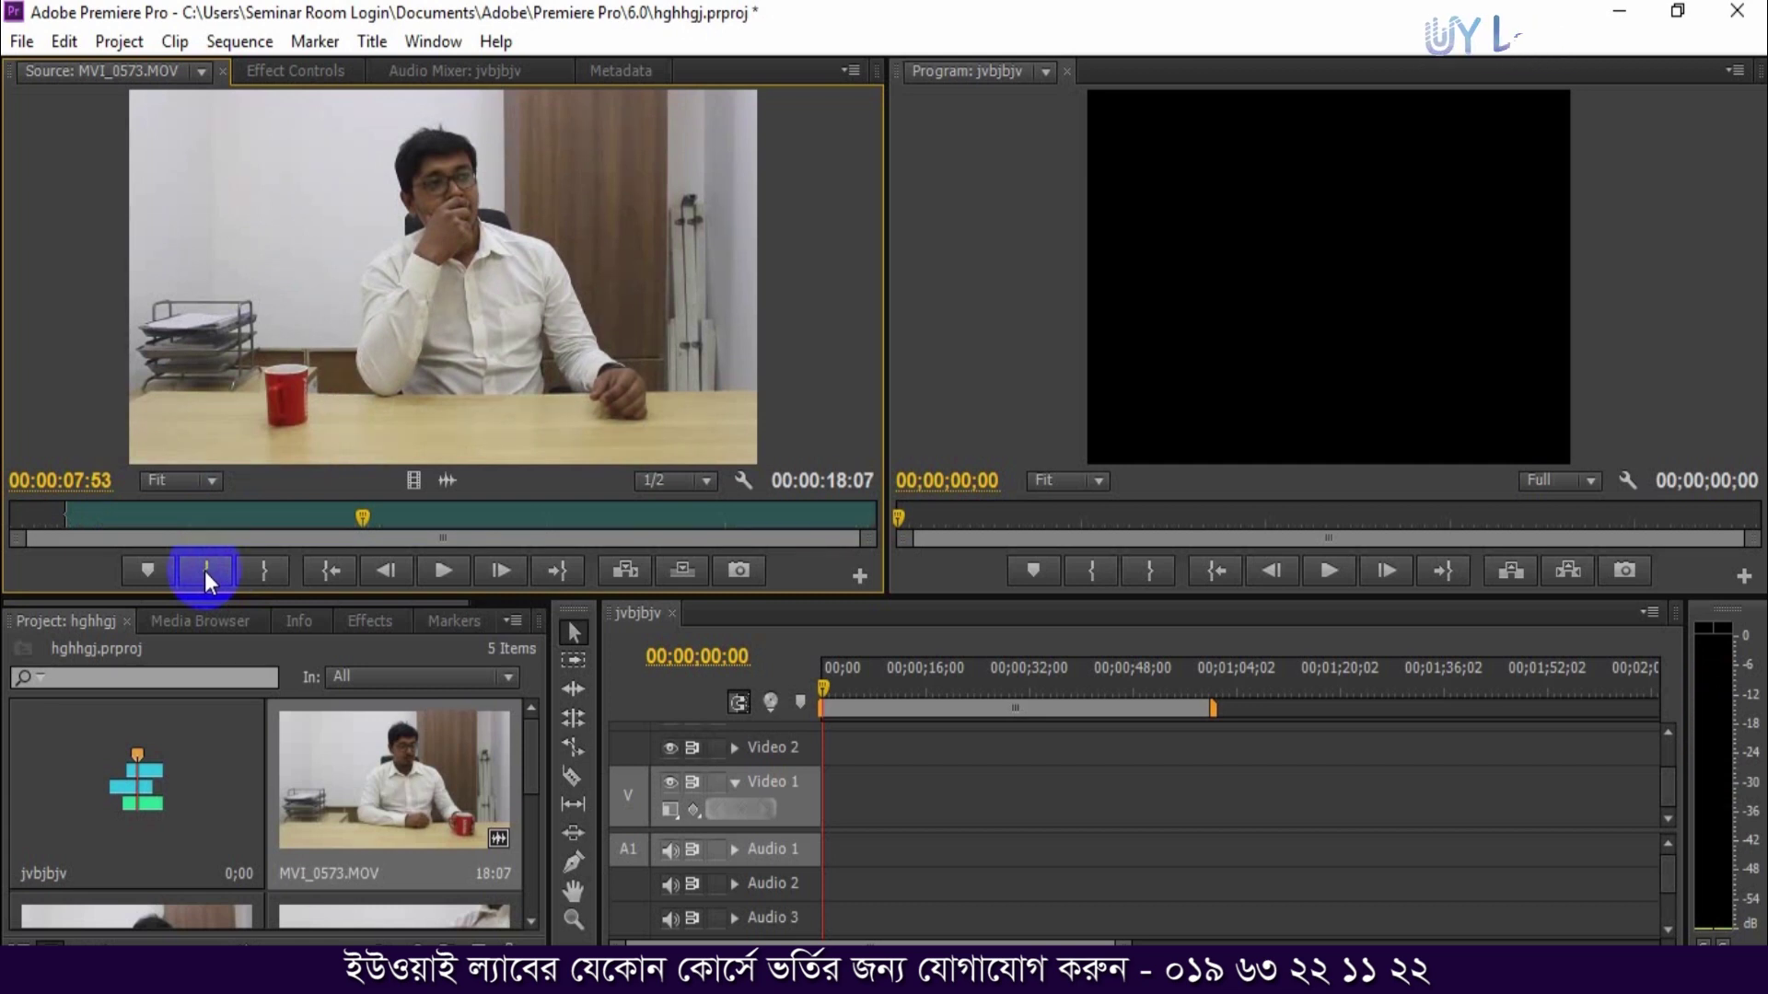
{"action": "key", "text": "space"}
{"action": "key", "text": "space"}
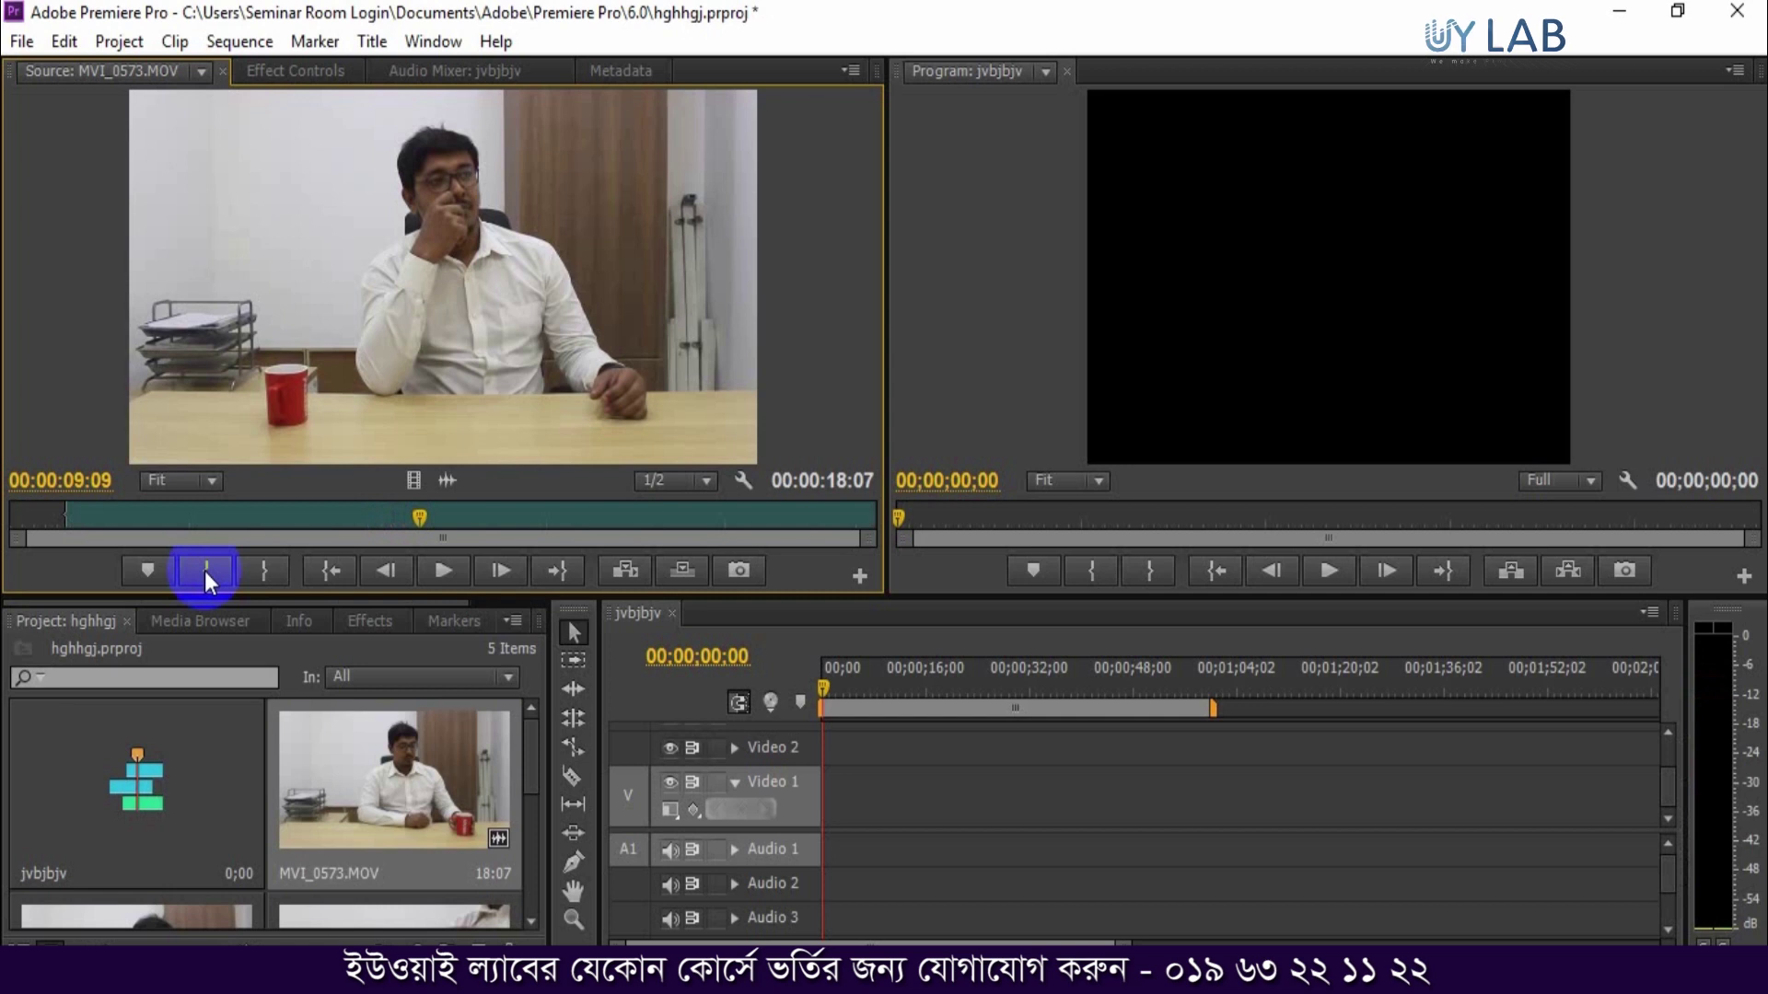
{"action": "left_click", "coordinate": [265, 570]}
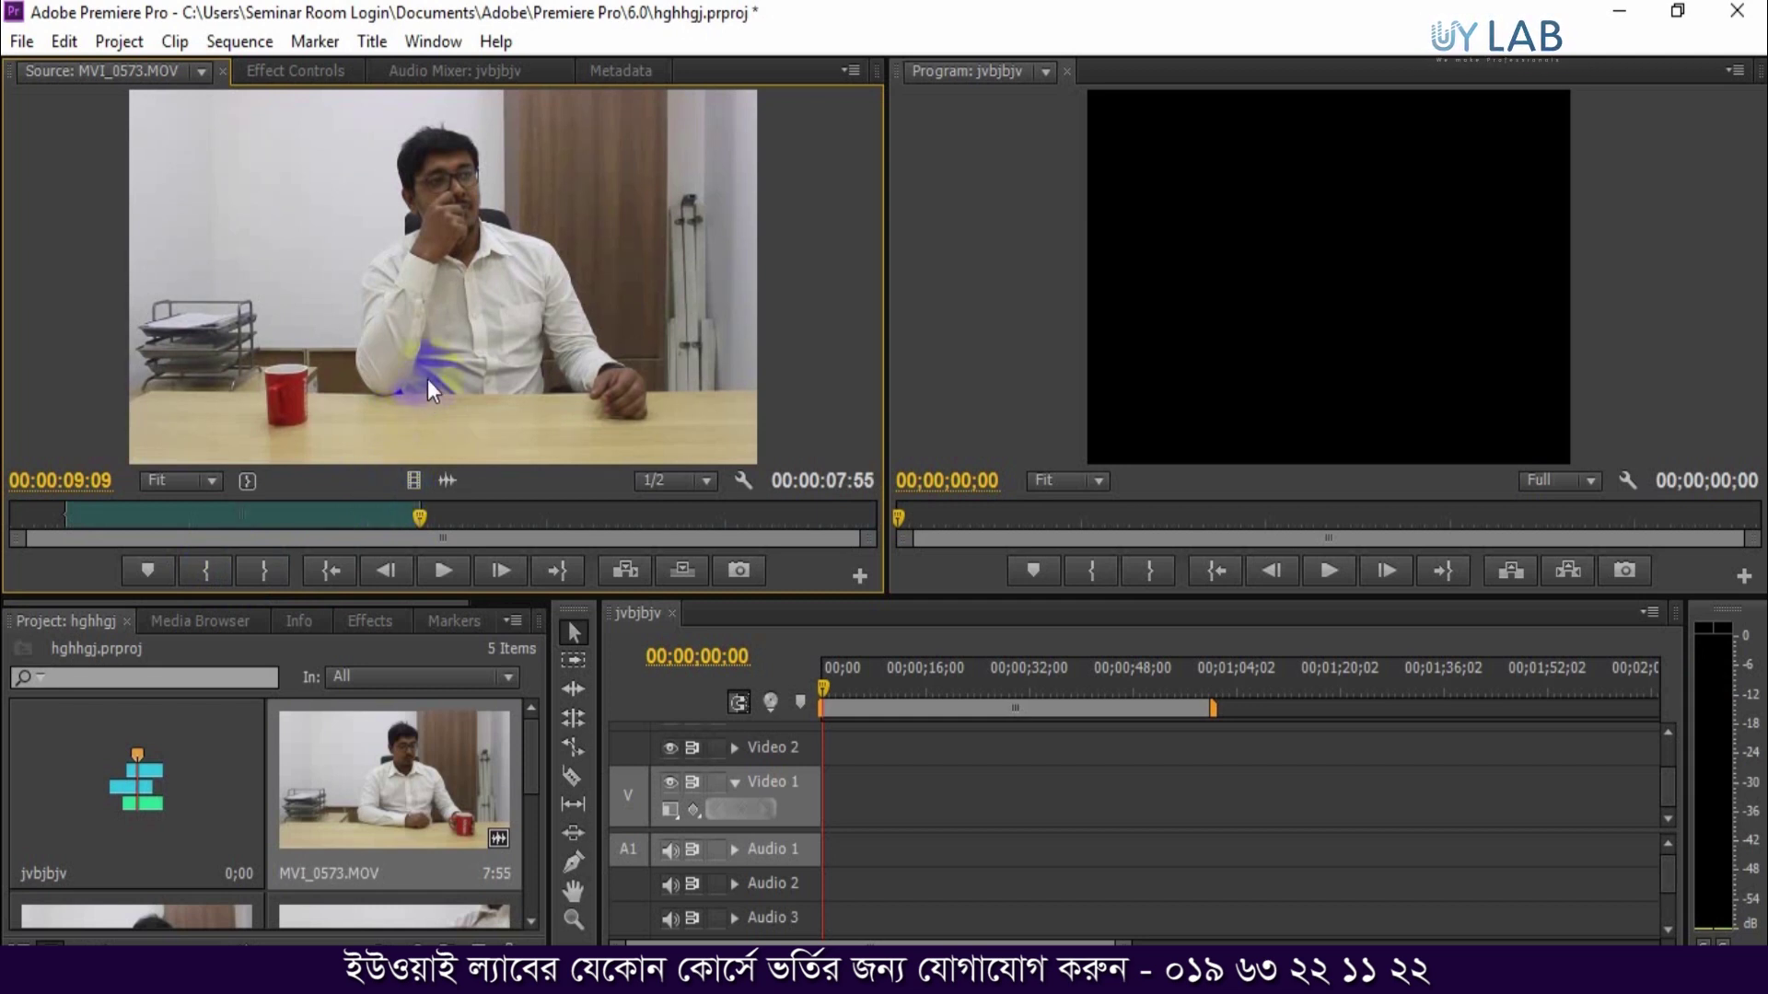
- Place the trimmed MVI_0573 video on Video 1 and match the sequence settings to the clip
{"action": "left_click", "coordinate": [413, 482]}
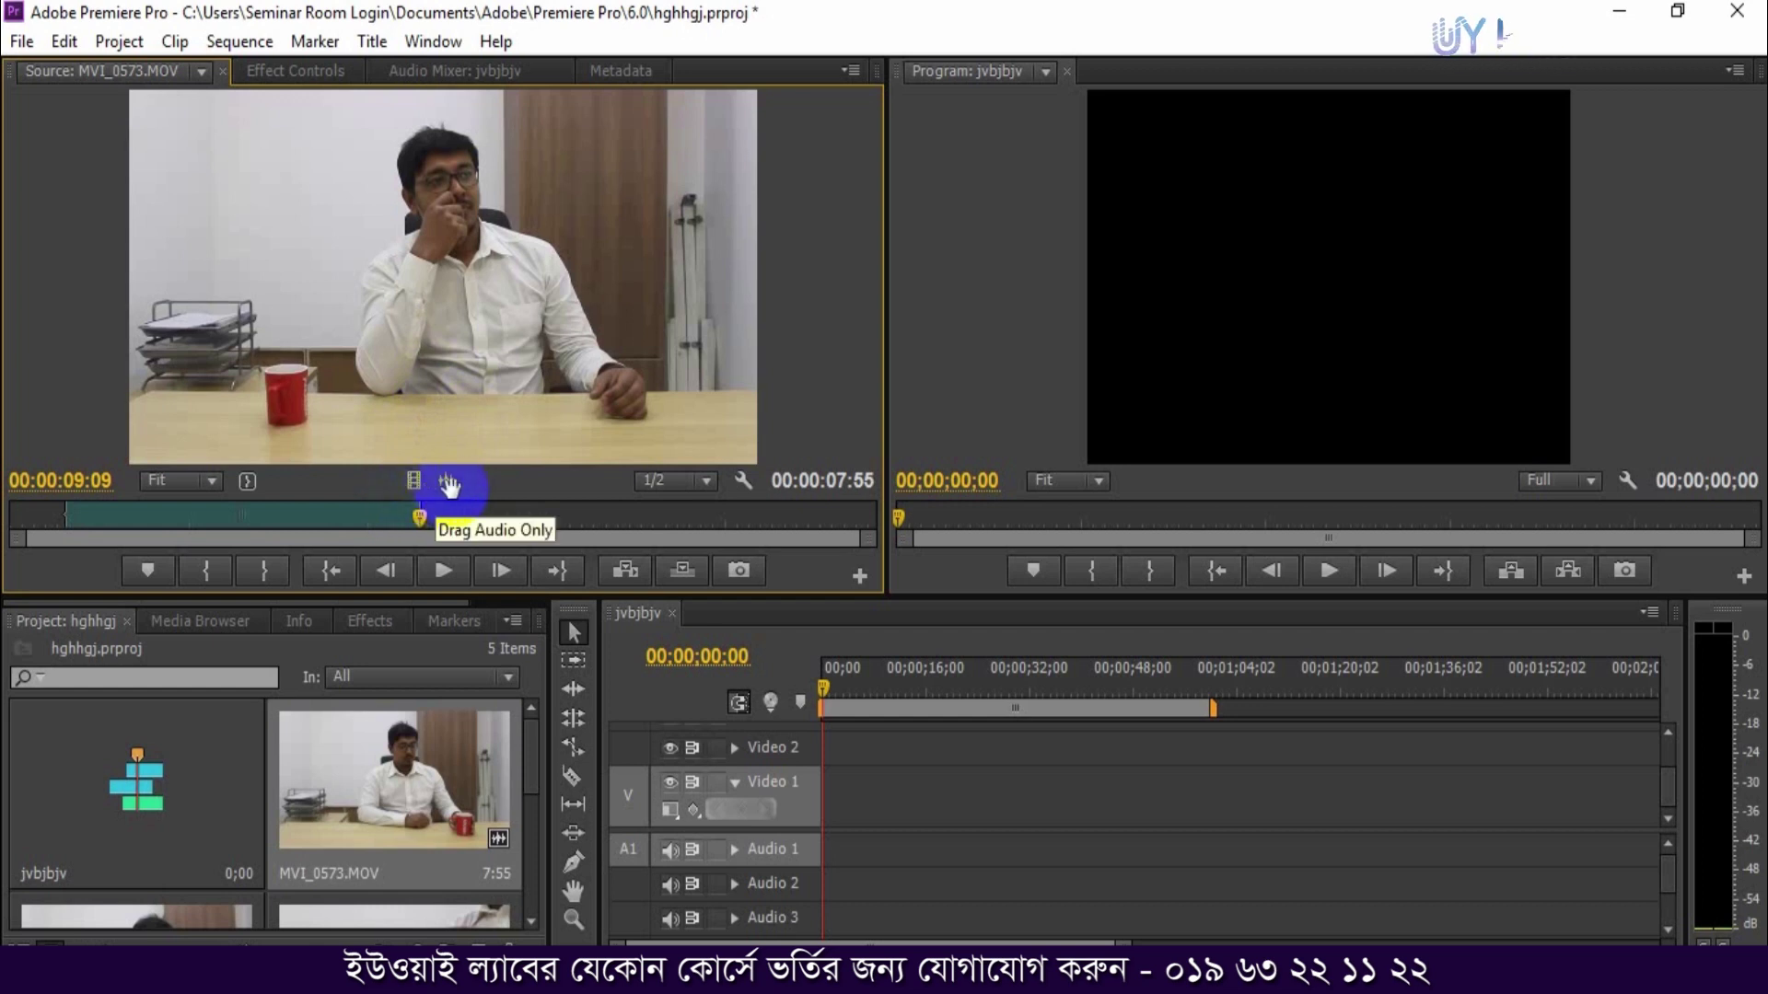
{"action": "left_click", "coordinate": [448, 485]}
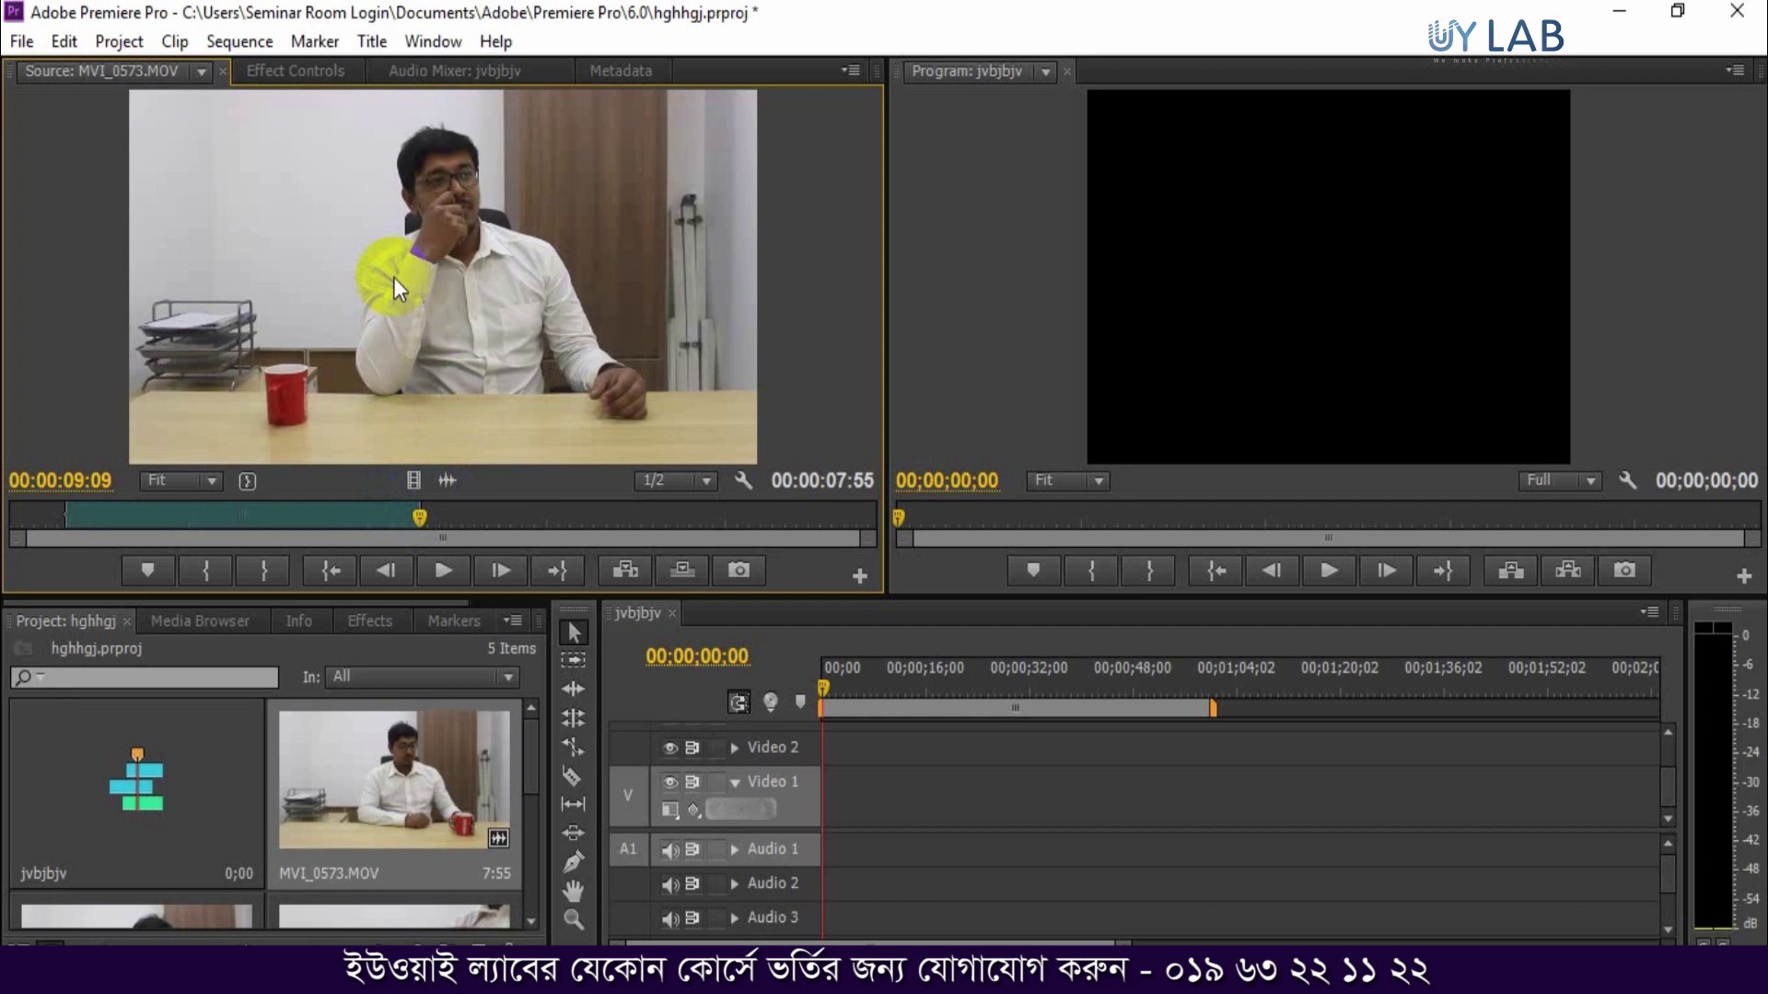
{"action": "left_click_drag", "start_coordinate": [395, 278], "coordinate": [616, 495]}
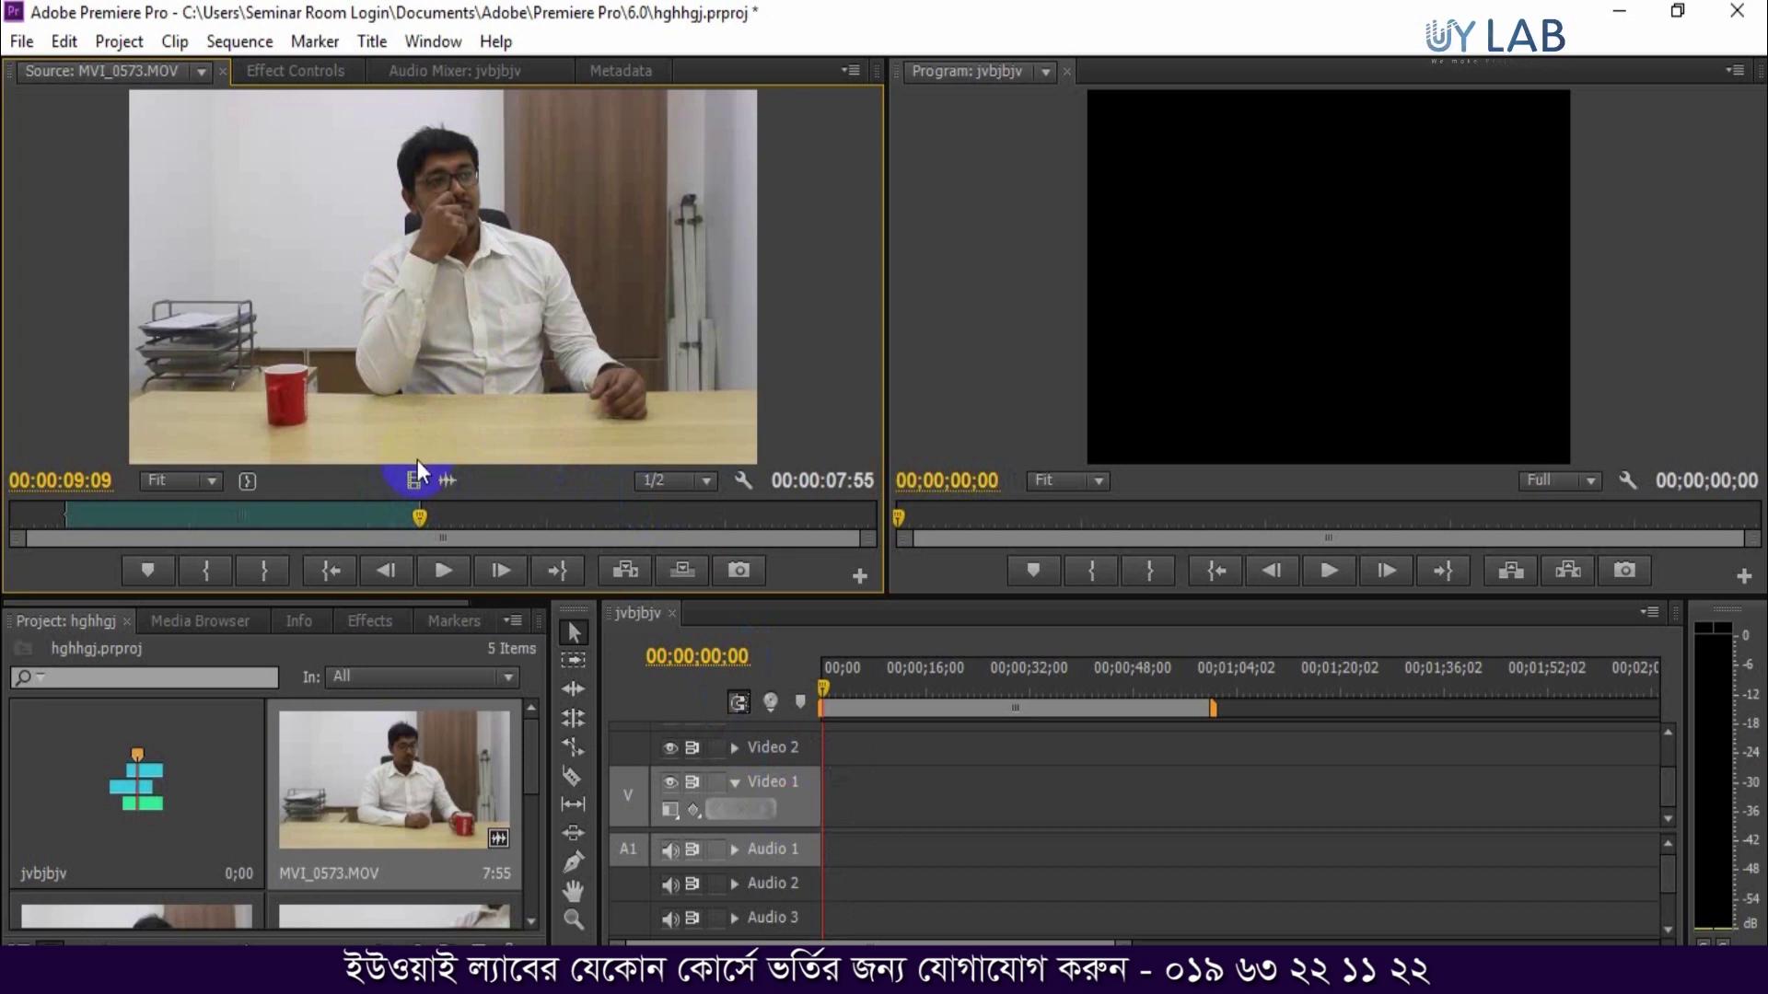
{"action": "mouse_move", "coordinate": [414, 480]}
{"action": "left_mouse_down"}
{"action": "mouse_move", "coordinate": [560, 527]}
{"action": "mouse_move", "coordinate": [813, 789]}
{"action": "left_mouse_up"}
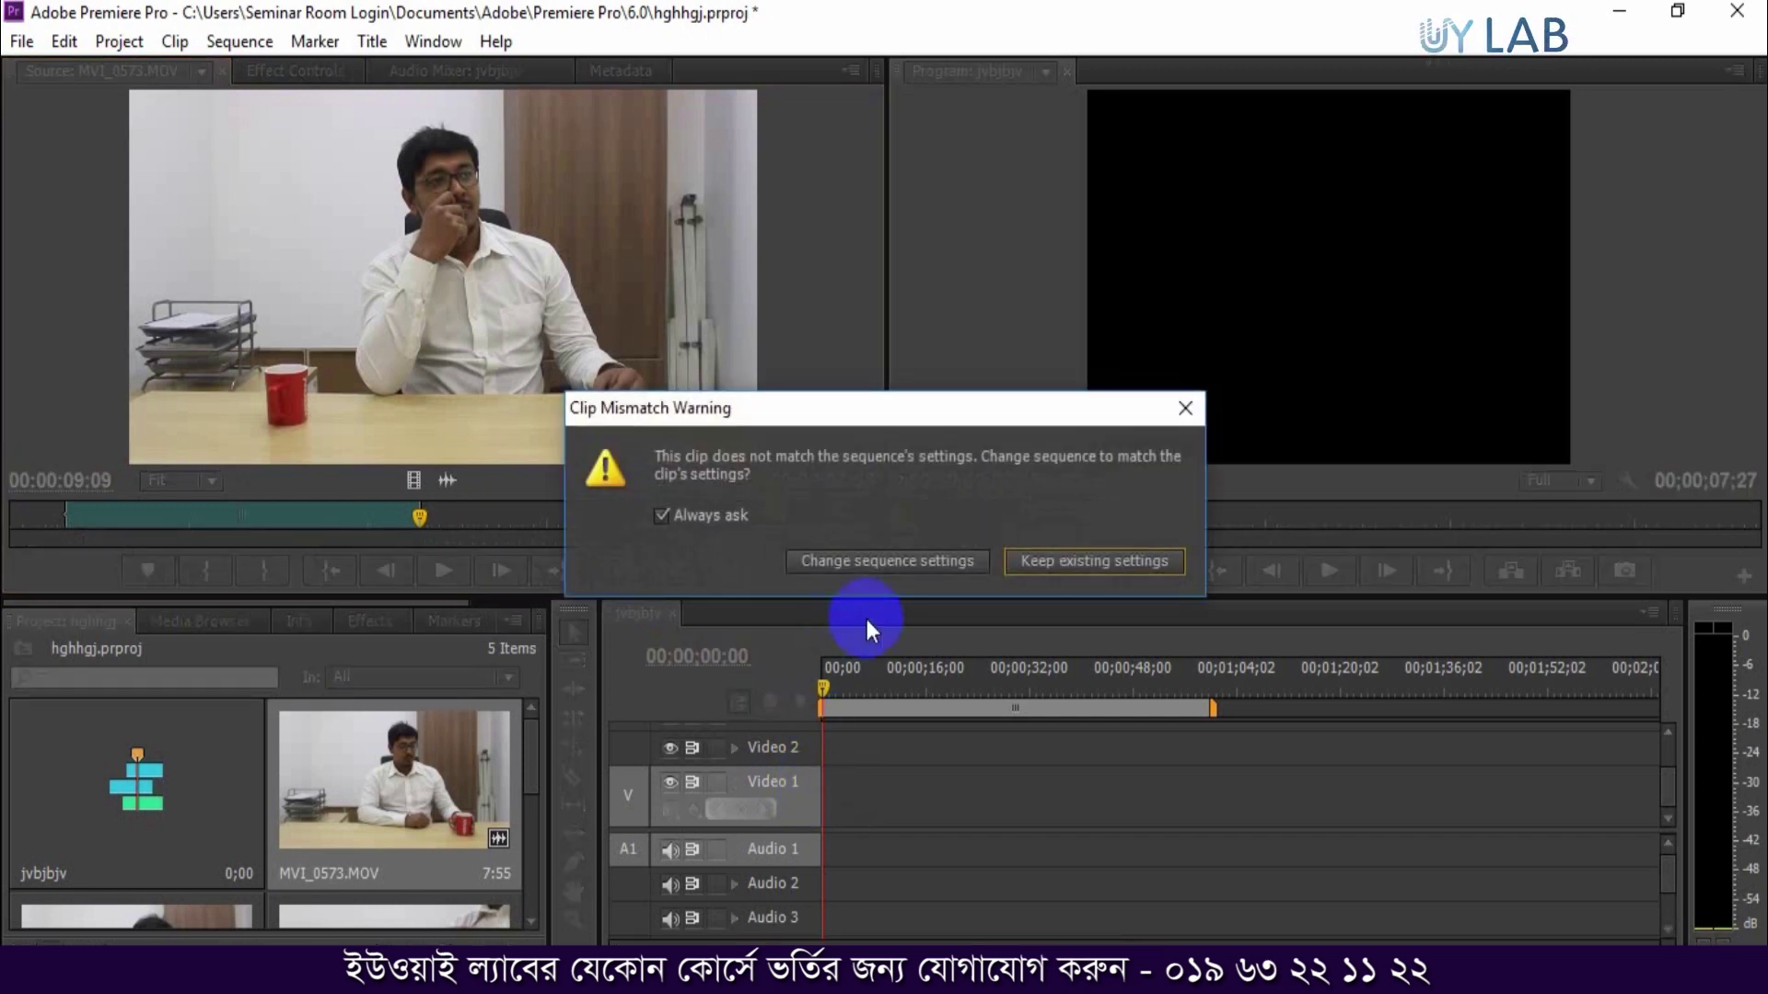
{"action": "left_click", "coordinate": [880, 562]}
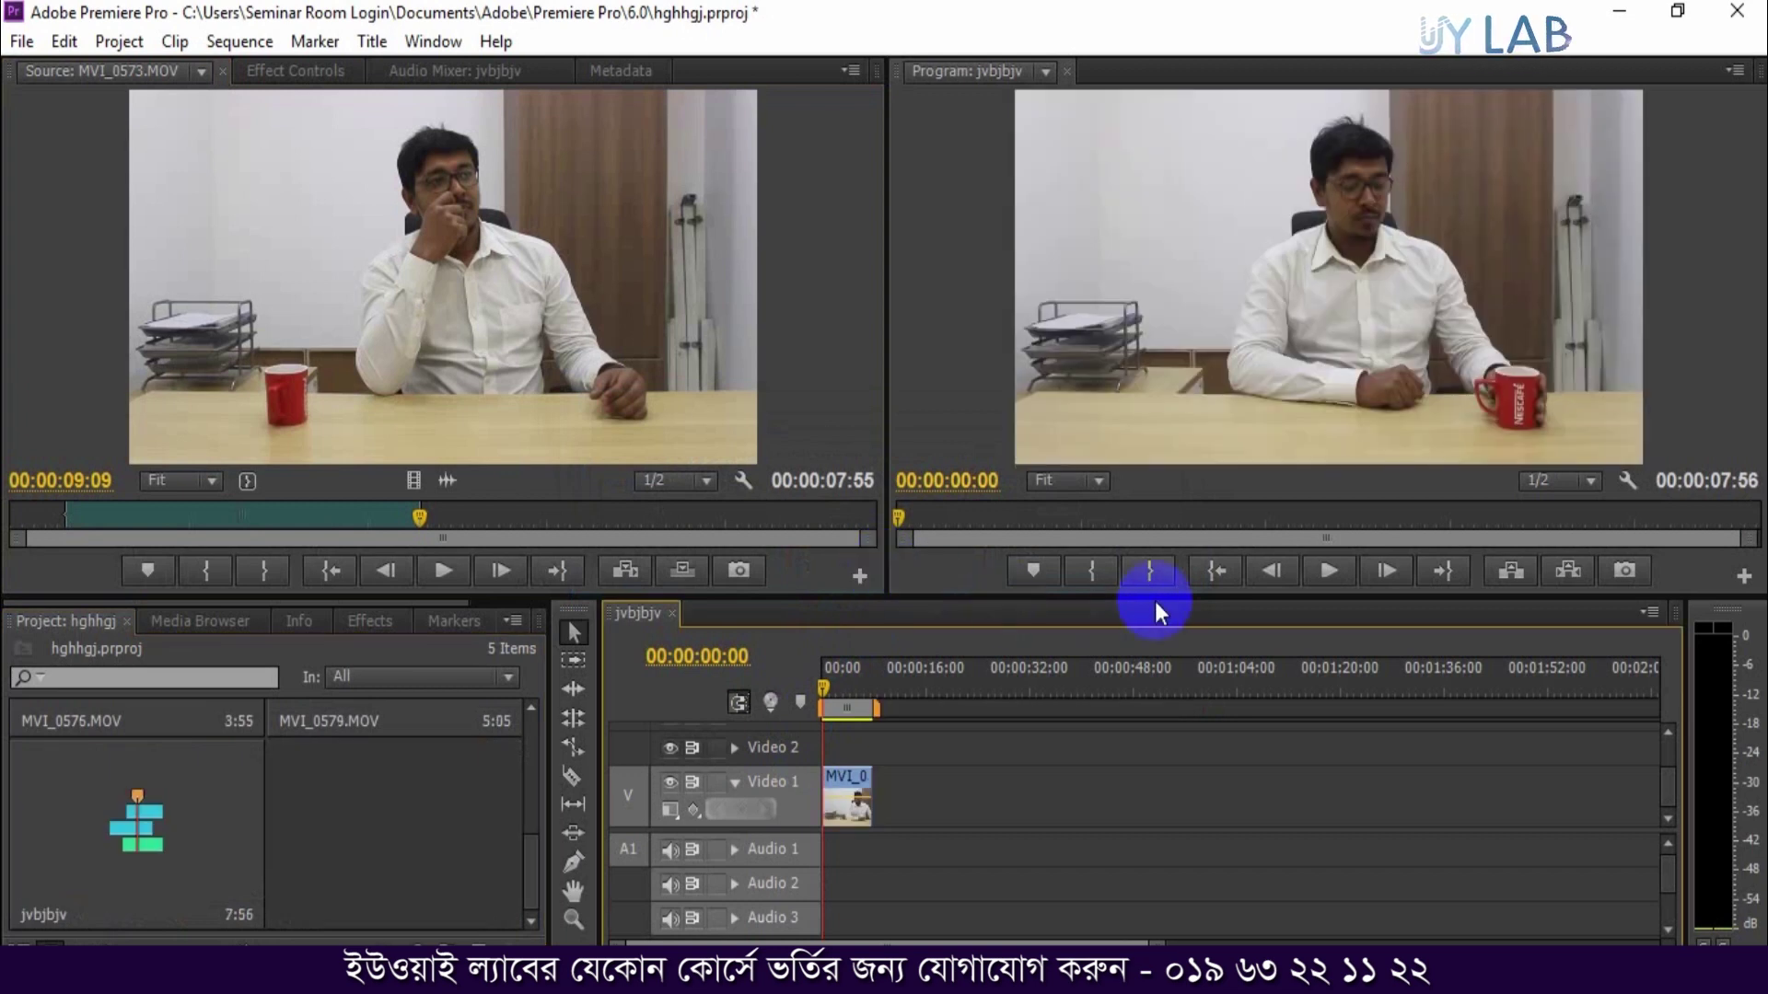
- Play back the sequence and select the clip on Video 1
{"action": "key", "text": "space"}
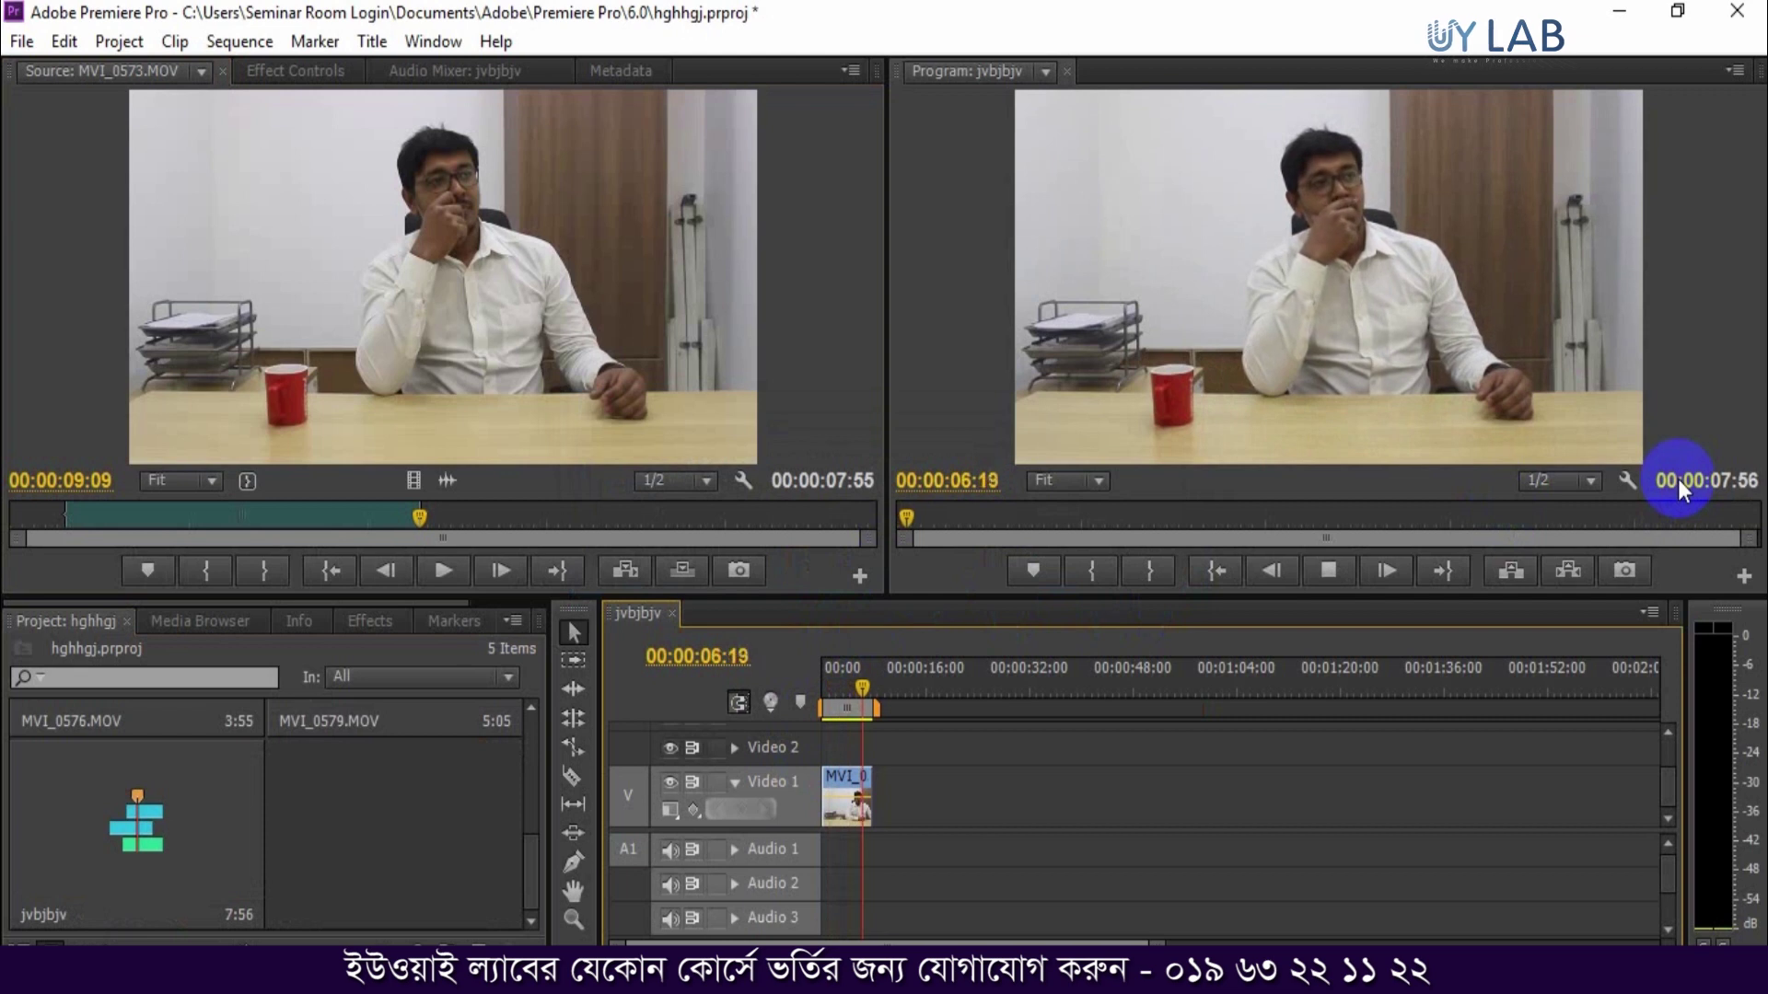
{"action": "key", "text": "space"}
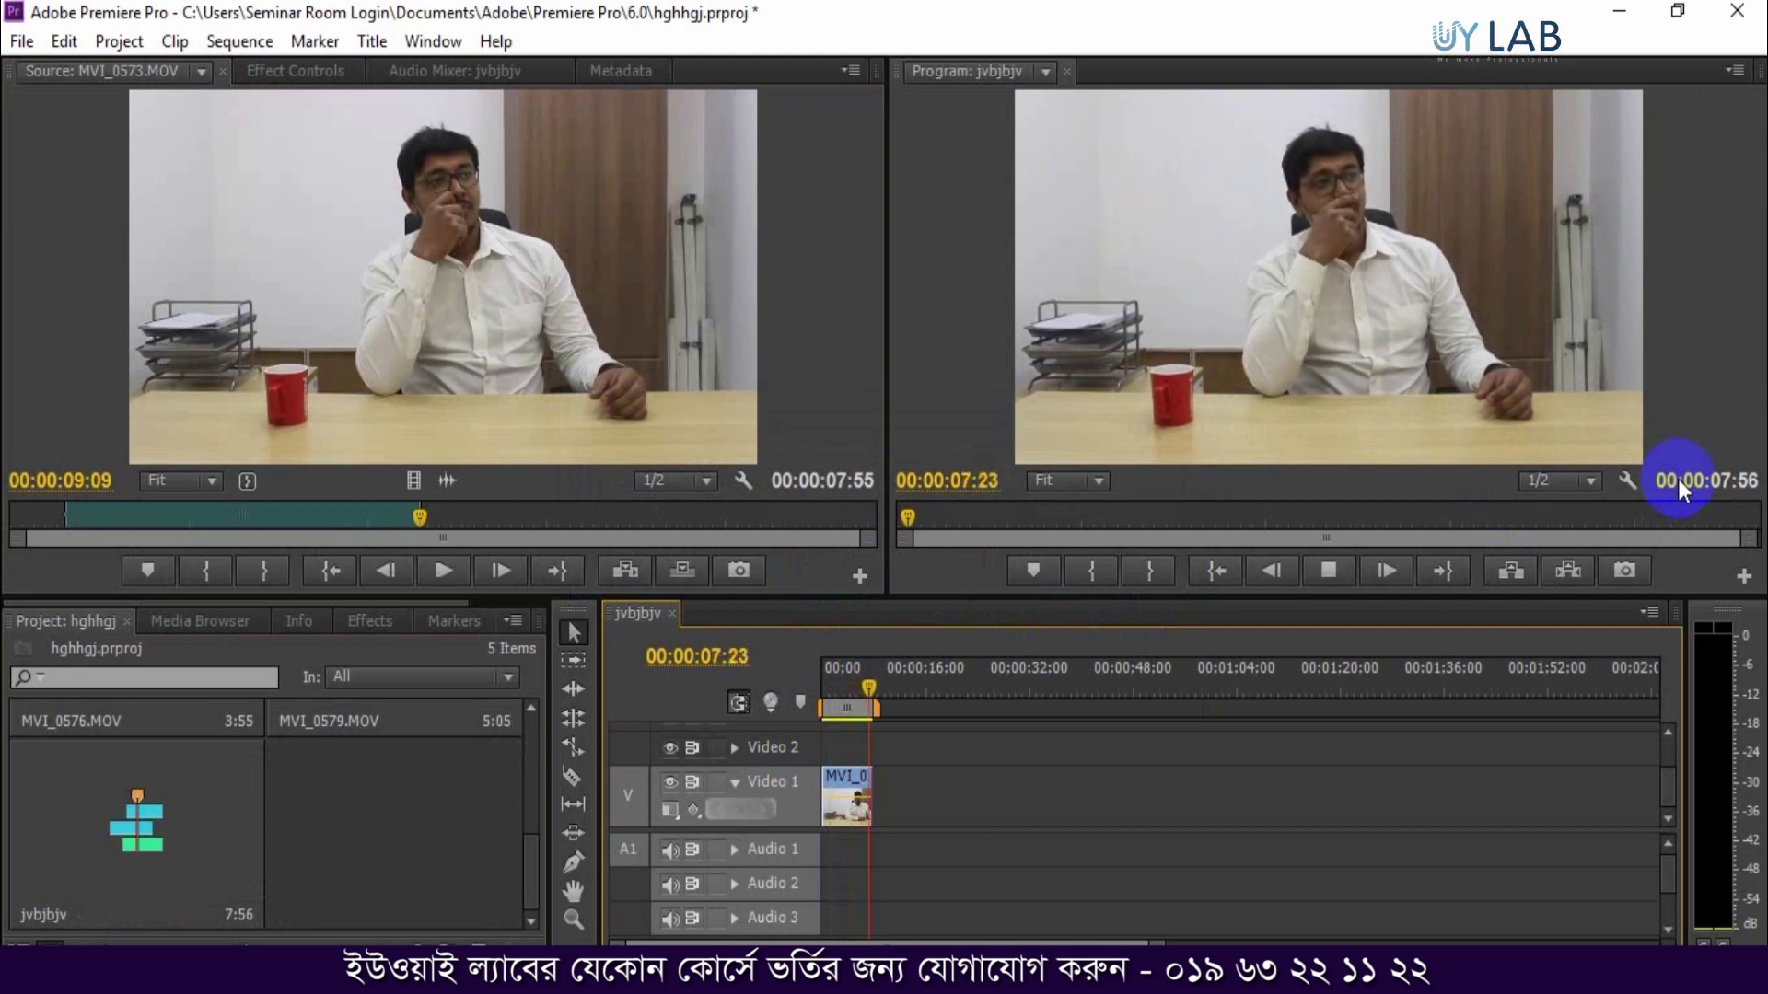
{"action": "left_click", "coordinate": [853, 783]}
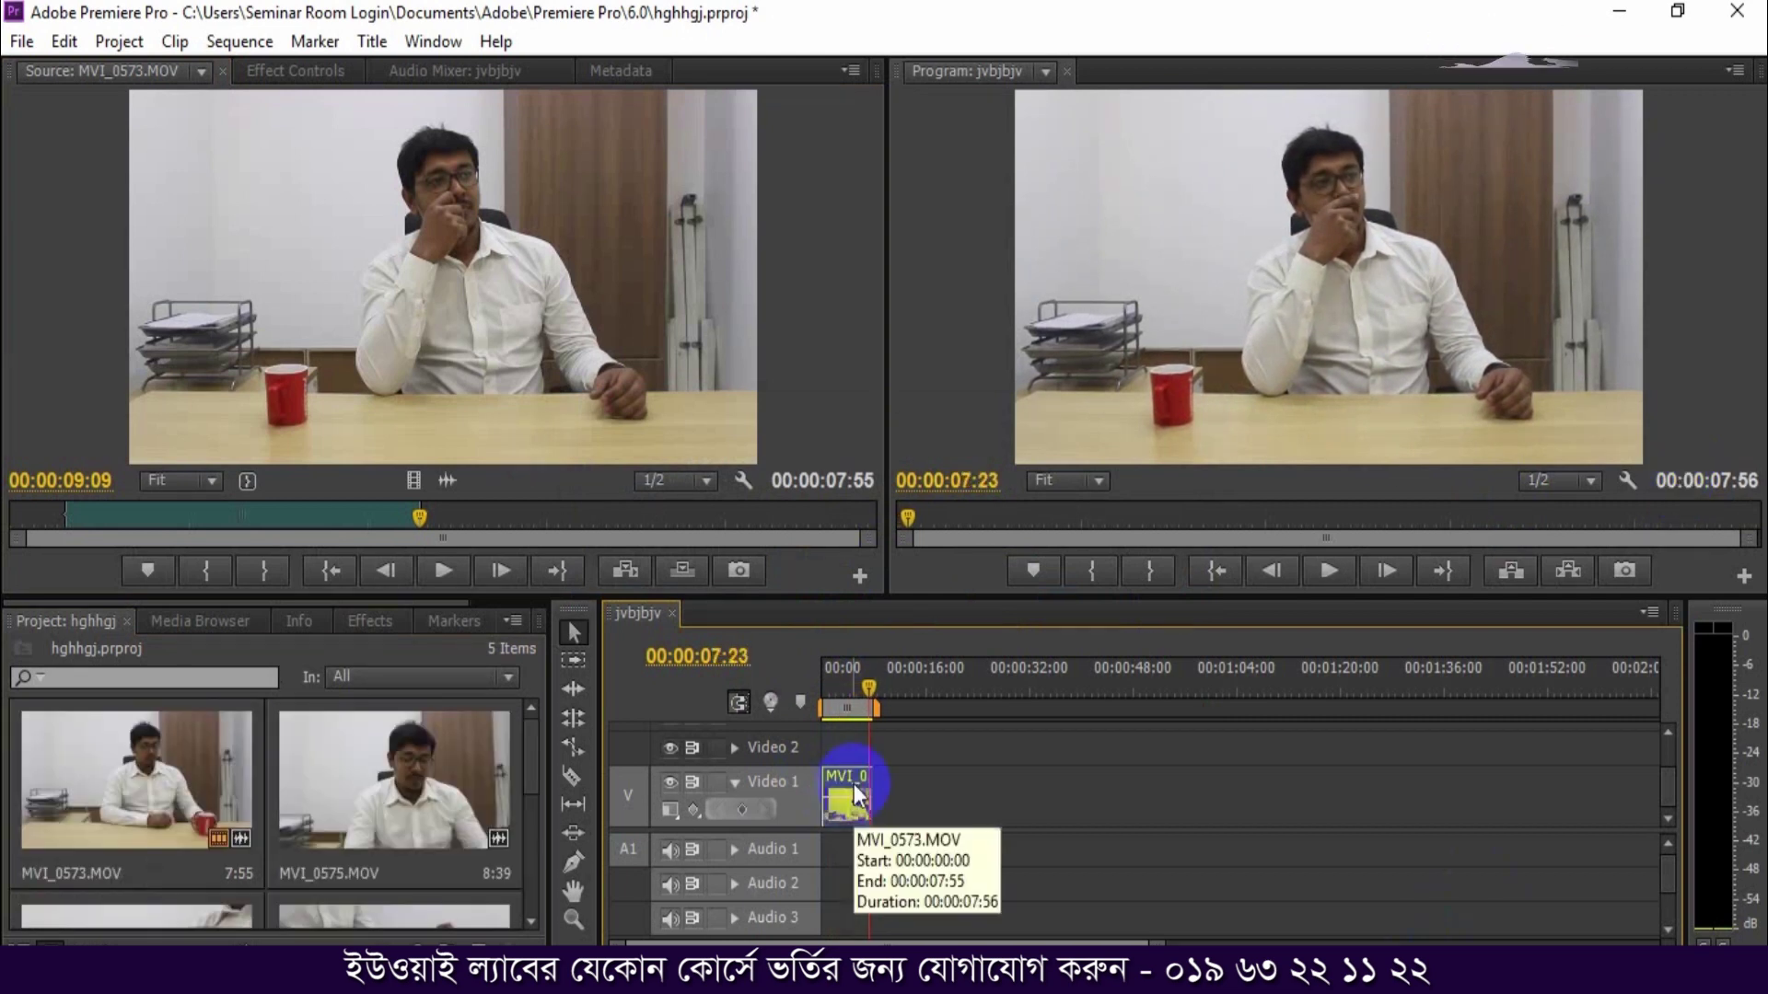
- Apply Reverse Speed at 100% to the MVI_0573 clip on Video 1 and return to the sequence start
{"action": "right_click", "coordinate": [854, 784]}
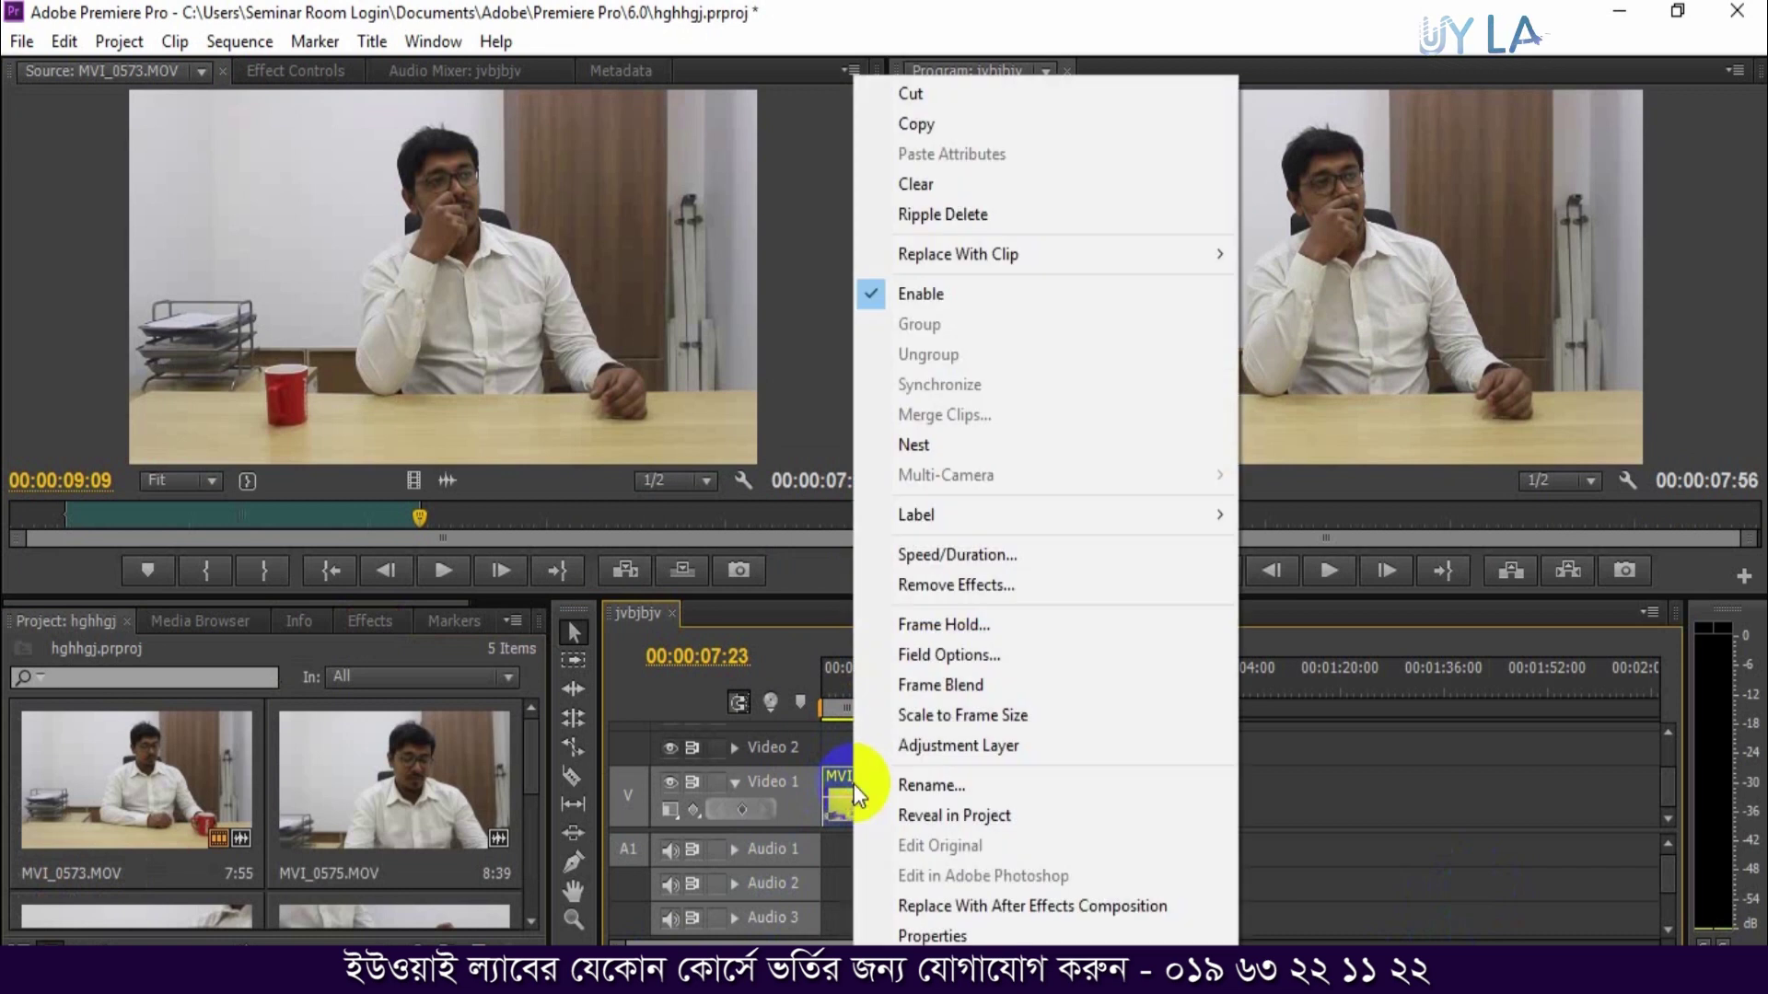
{"action": "left_click", "coordinate": [976, 557]}
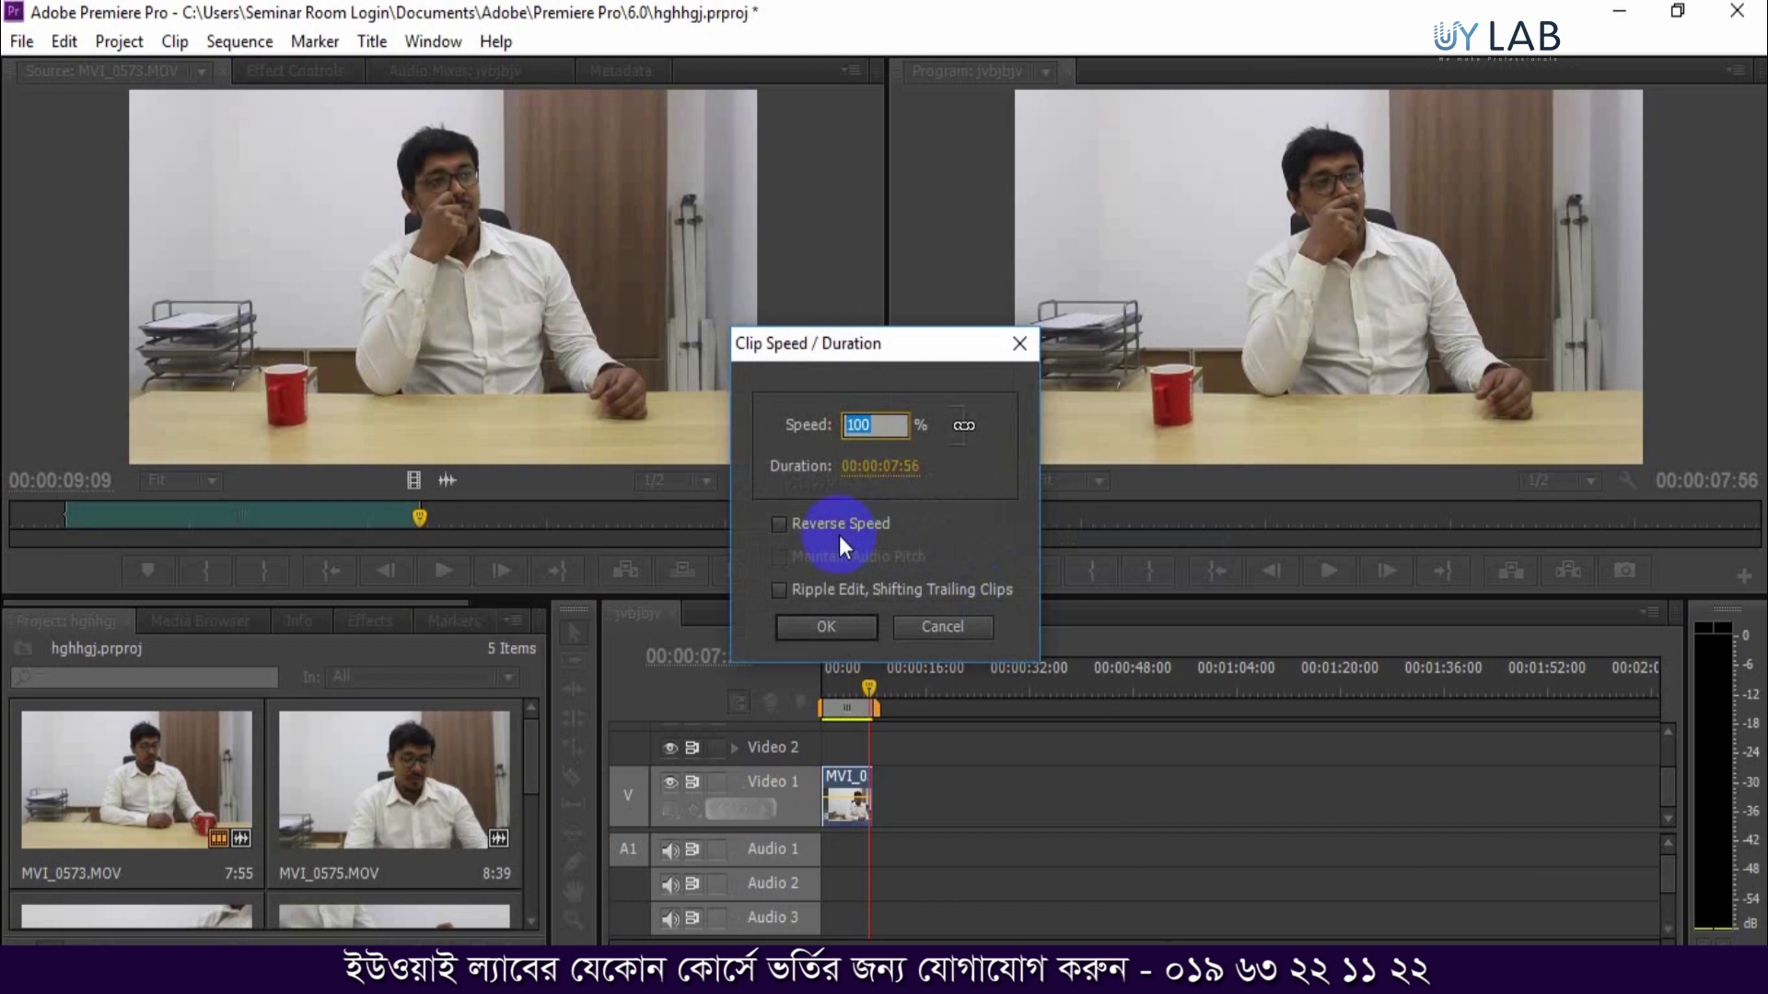
{"action": "left_click", "coordinate": [781, 524]}
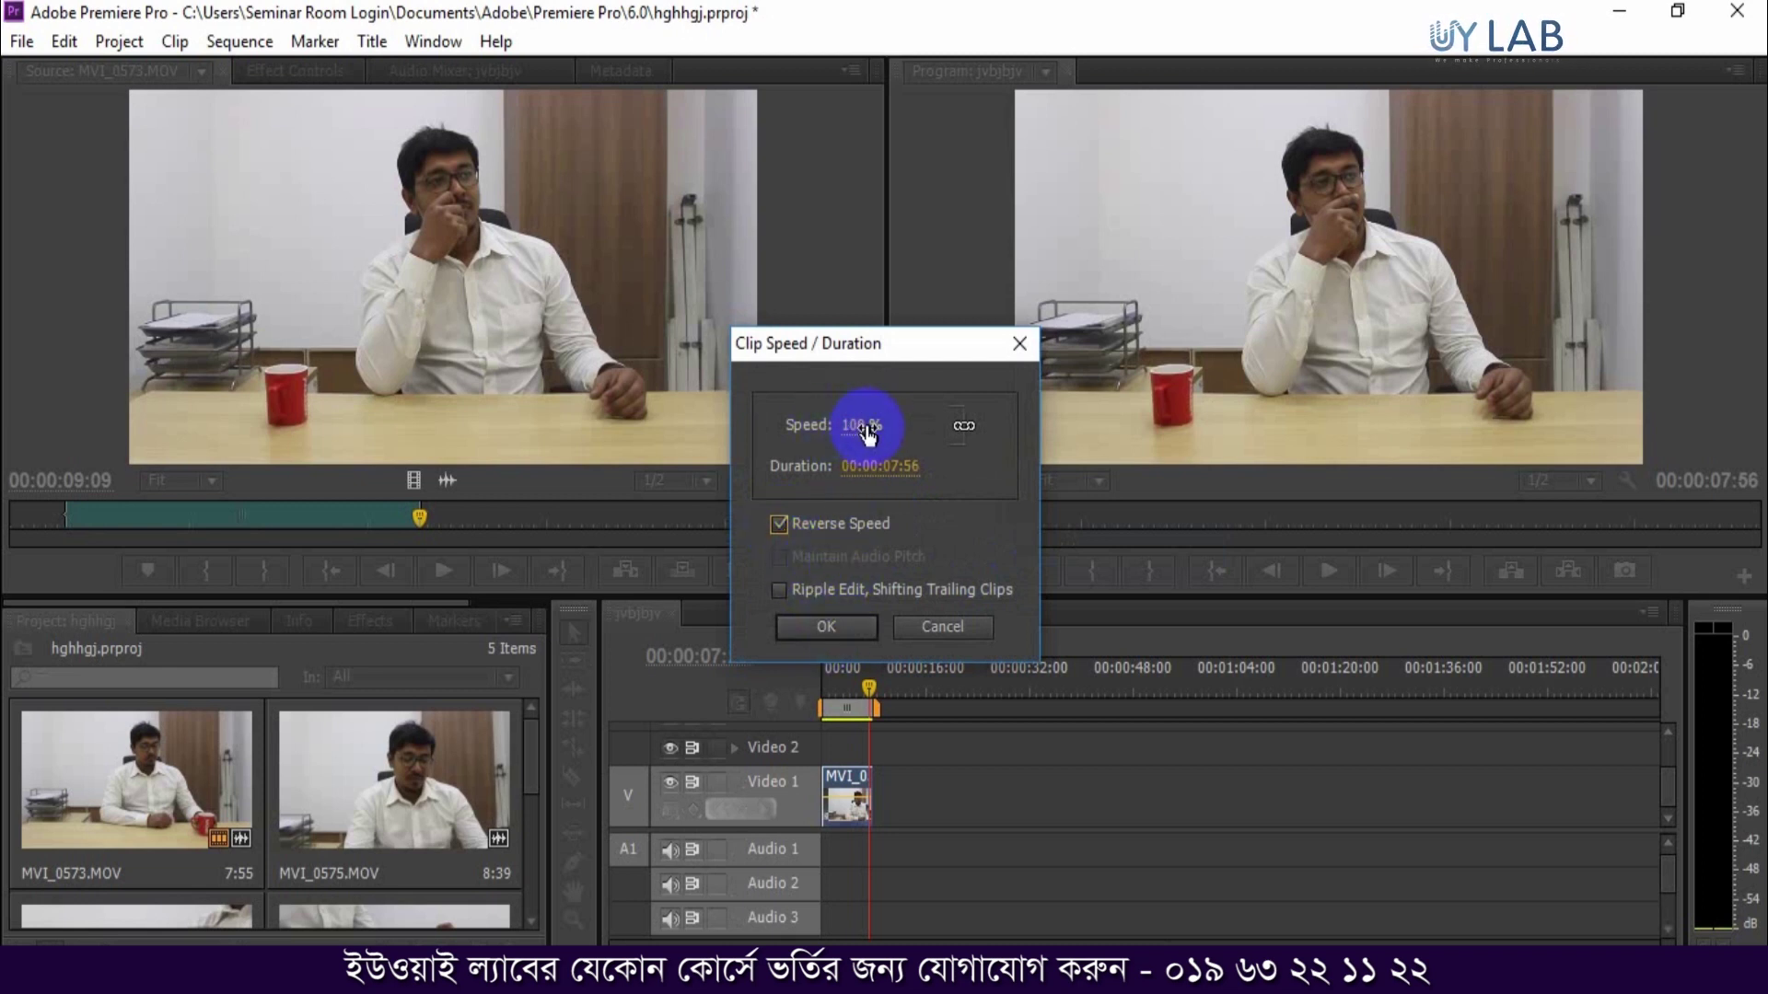
{"action": "left_click", "coordinate": [845, 627]}
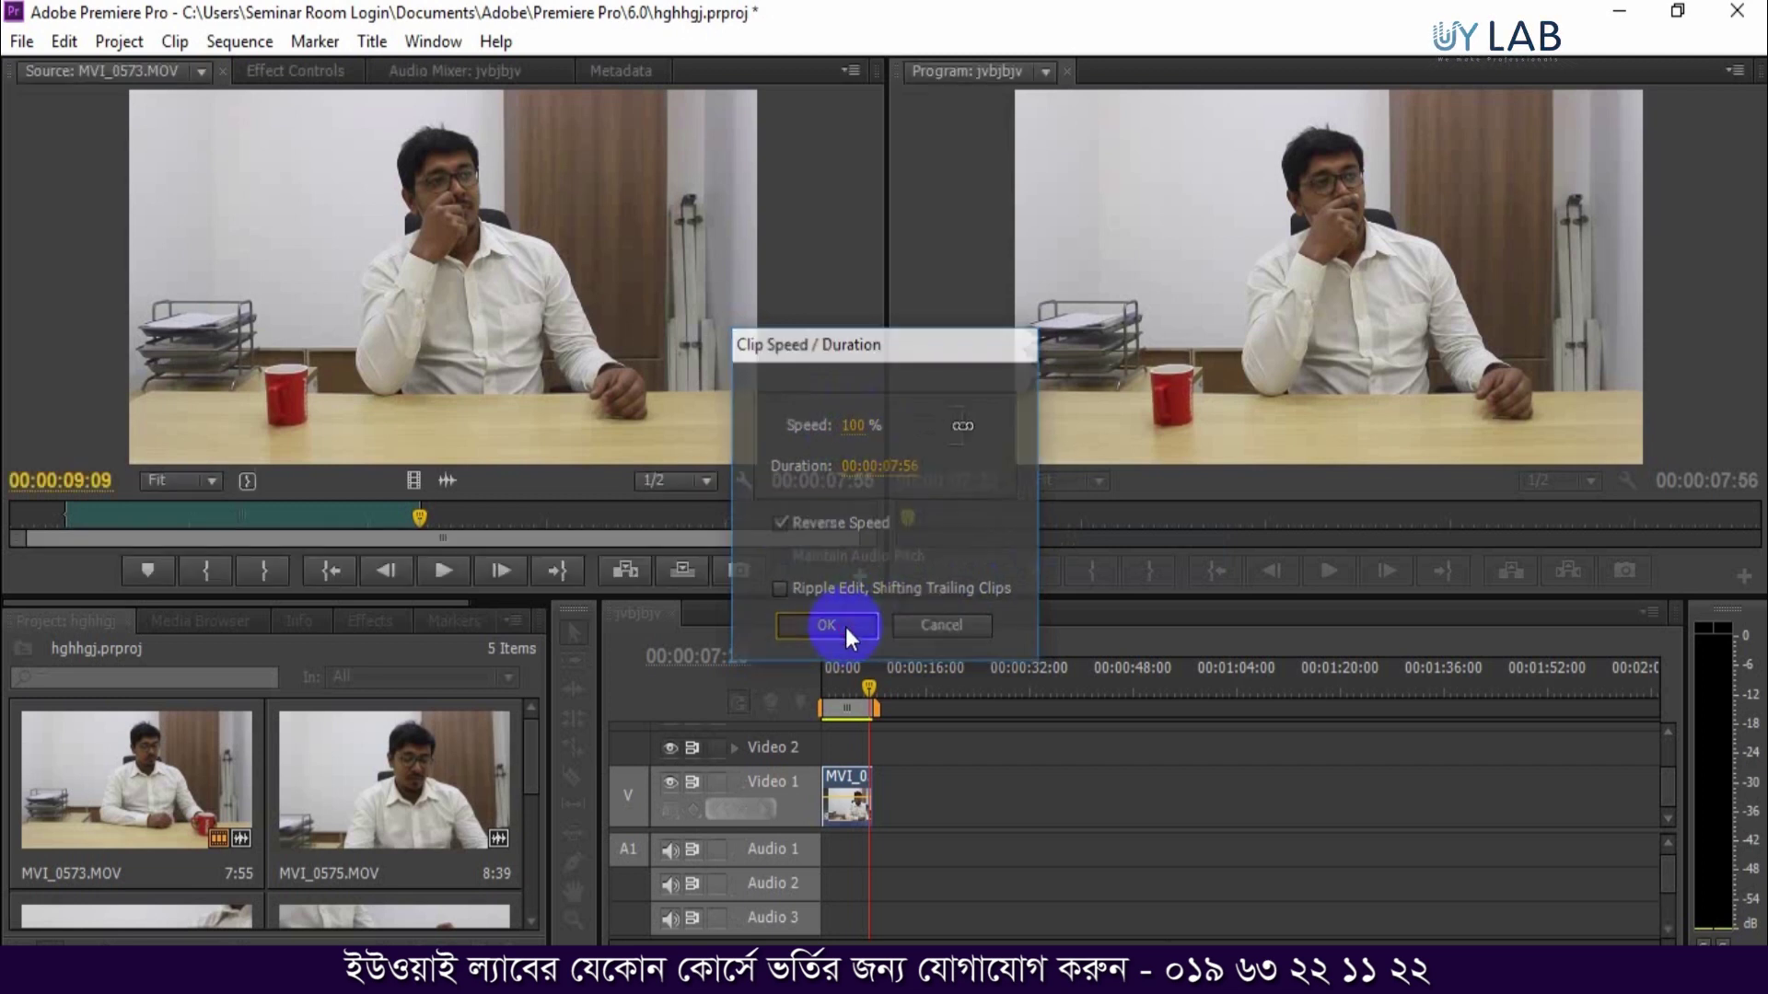
{"action": "key", "text": "Home"}
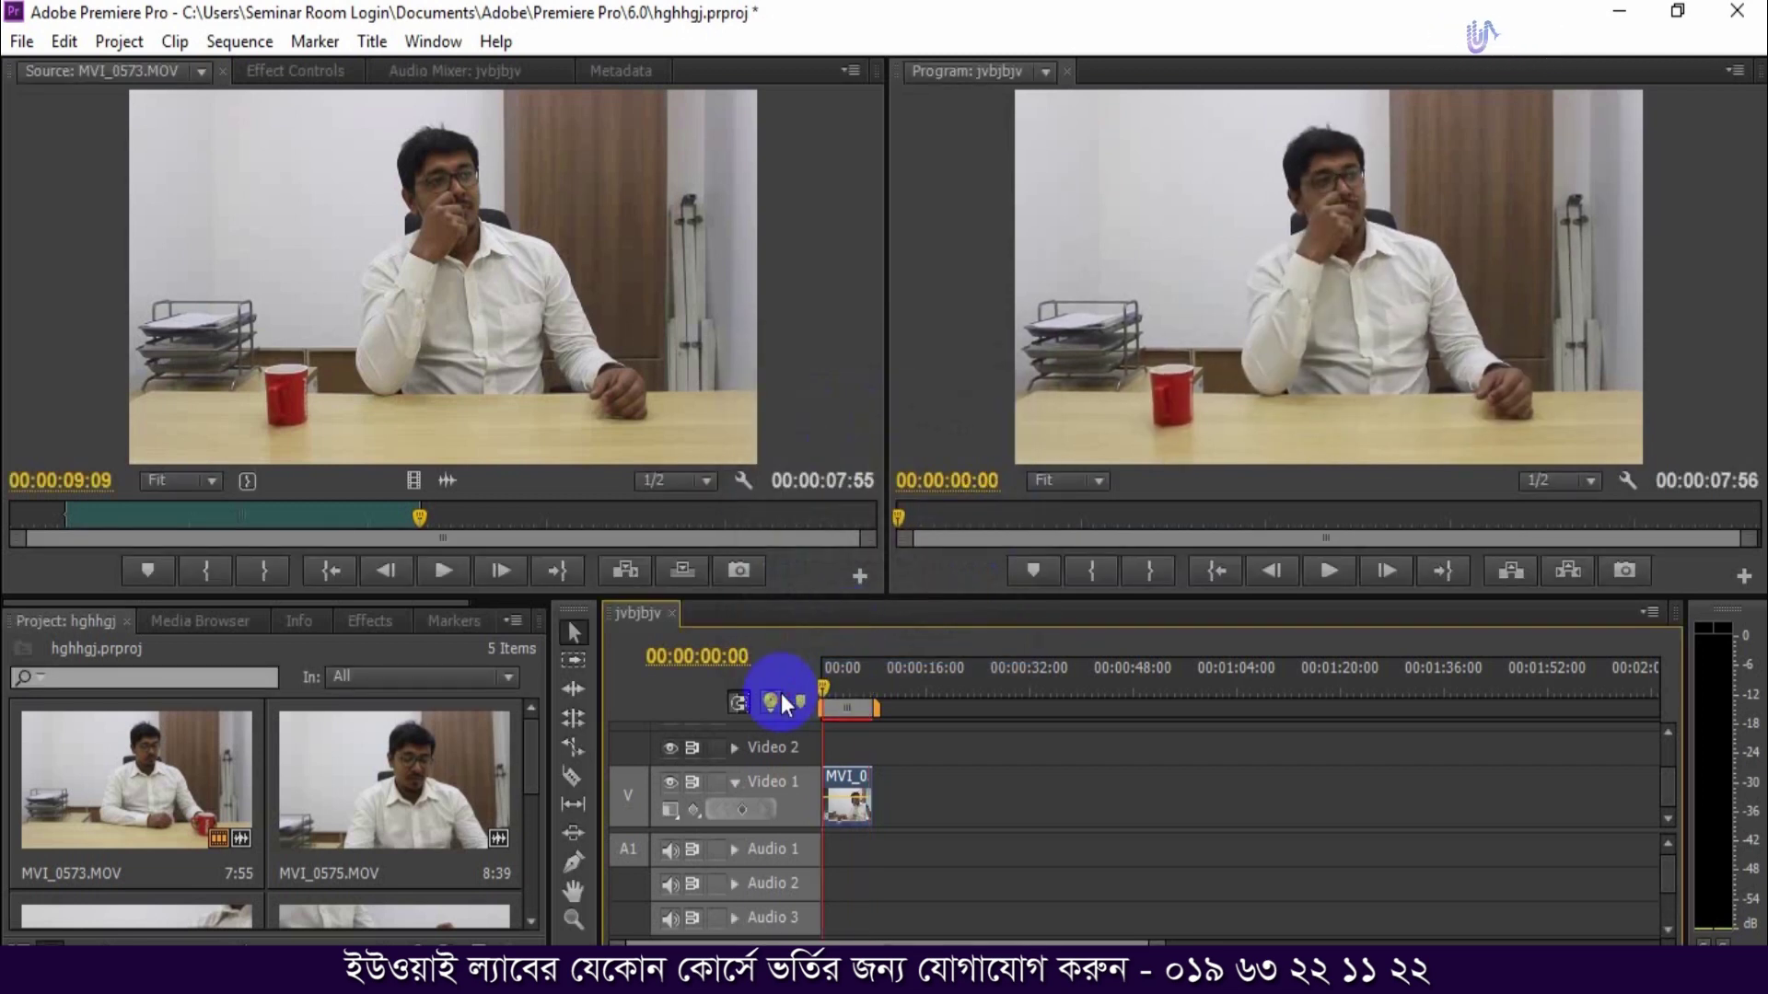
- Set a new MVI_0573 source In point at 00:00:13:45, marking a 5:37 range to the clip's end
{"action": "key", "text": "space"}
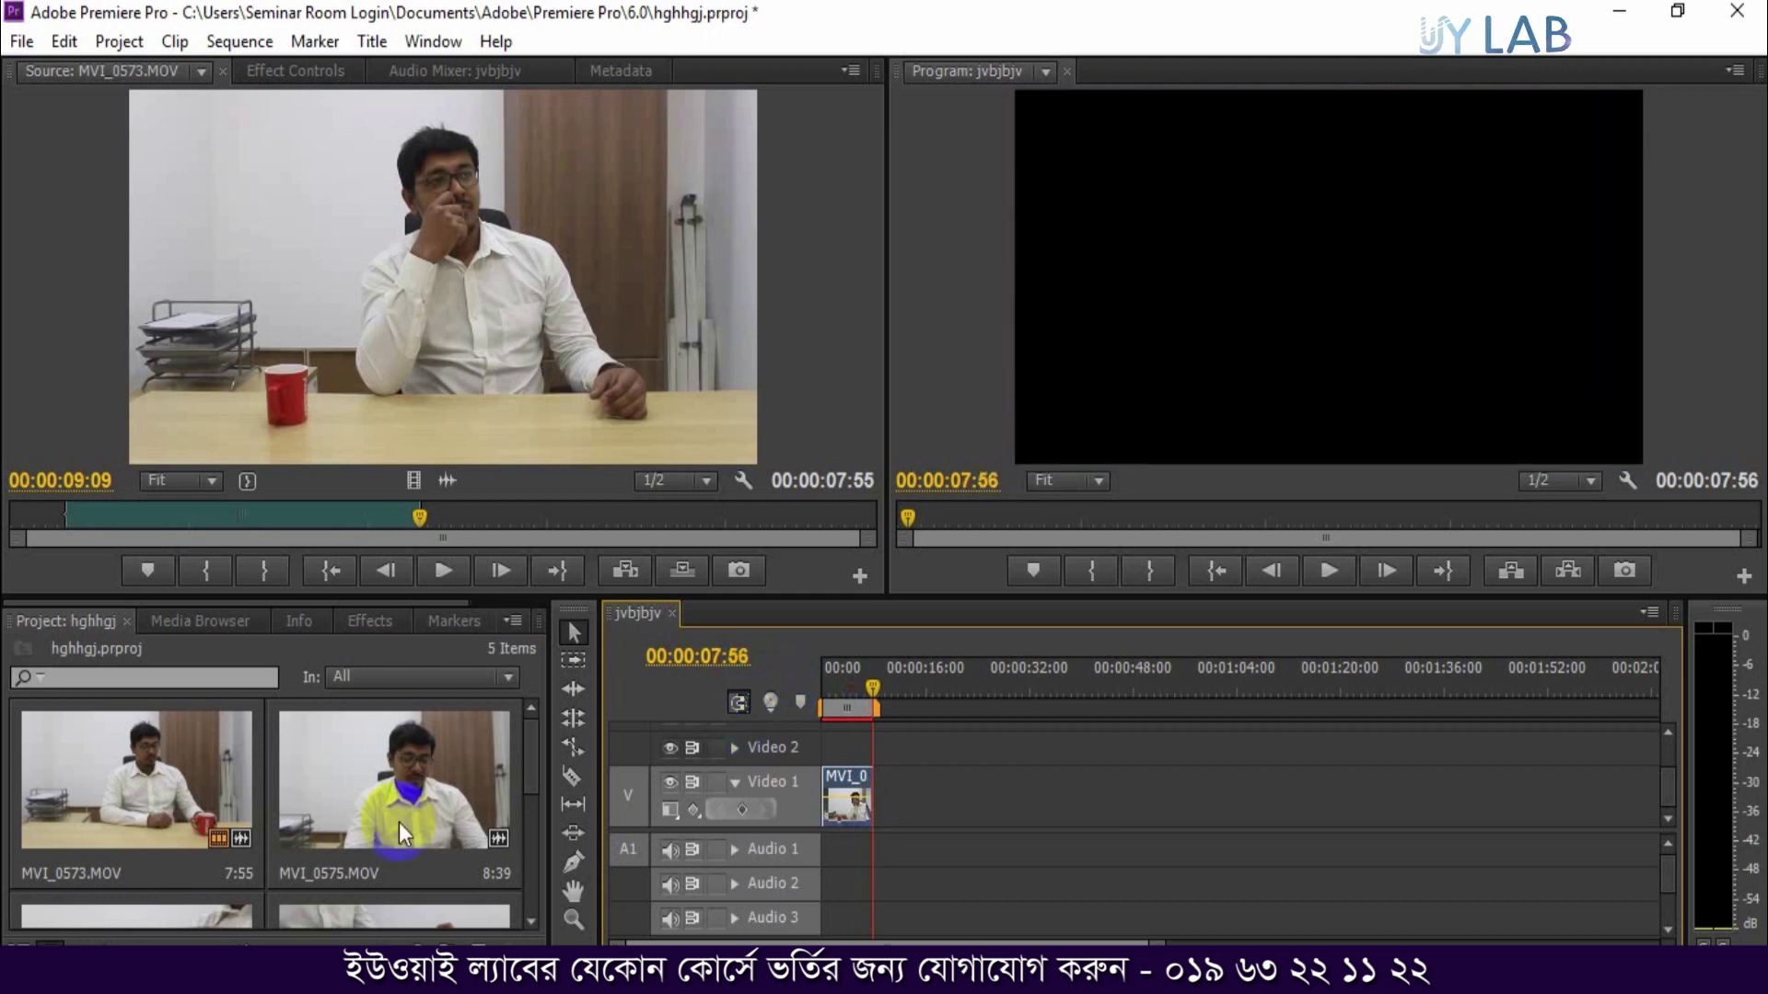
{"action": "left_click_drag", "start_coordinate": [528, 765], "coordinate": [530, 756]}
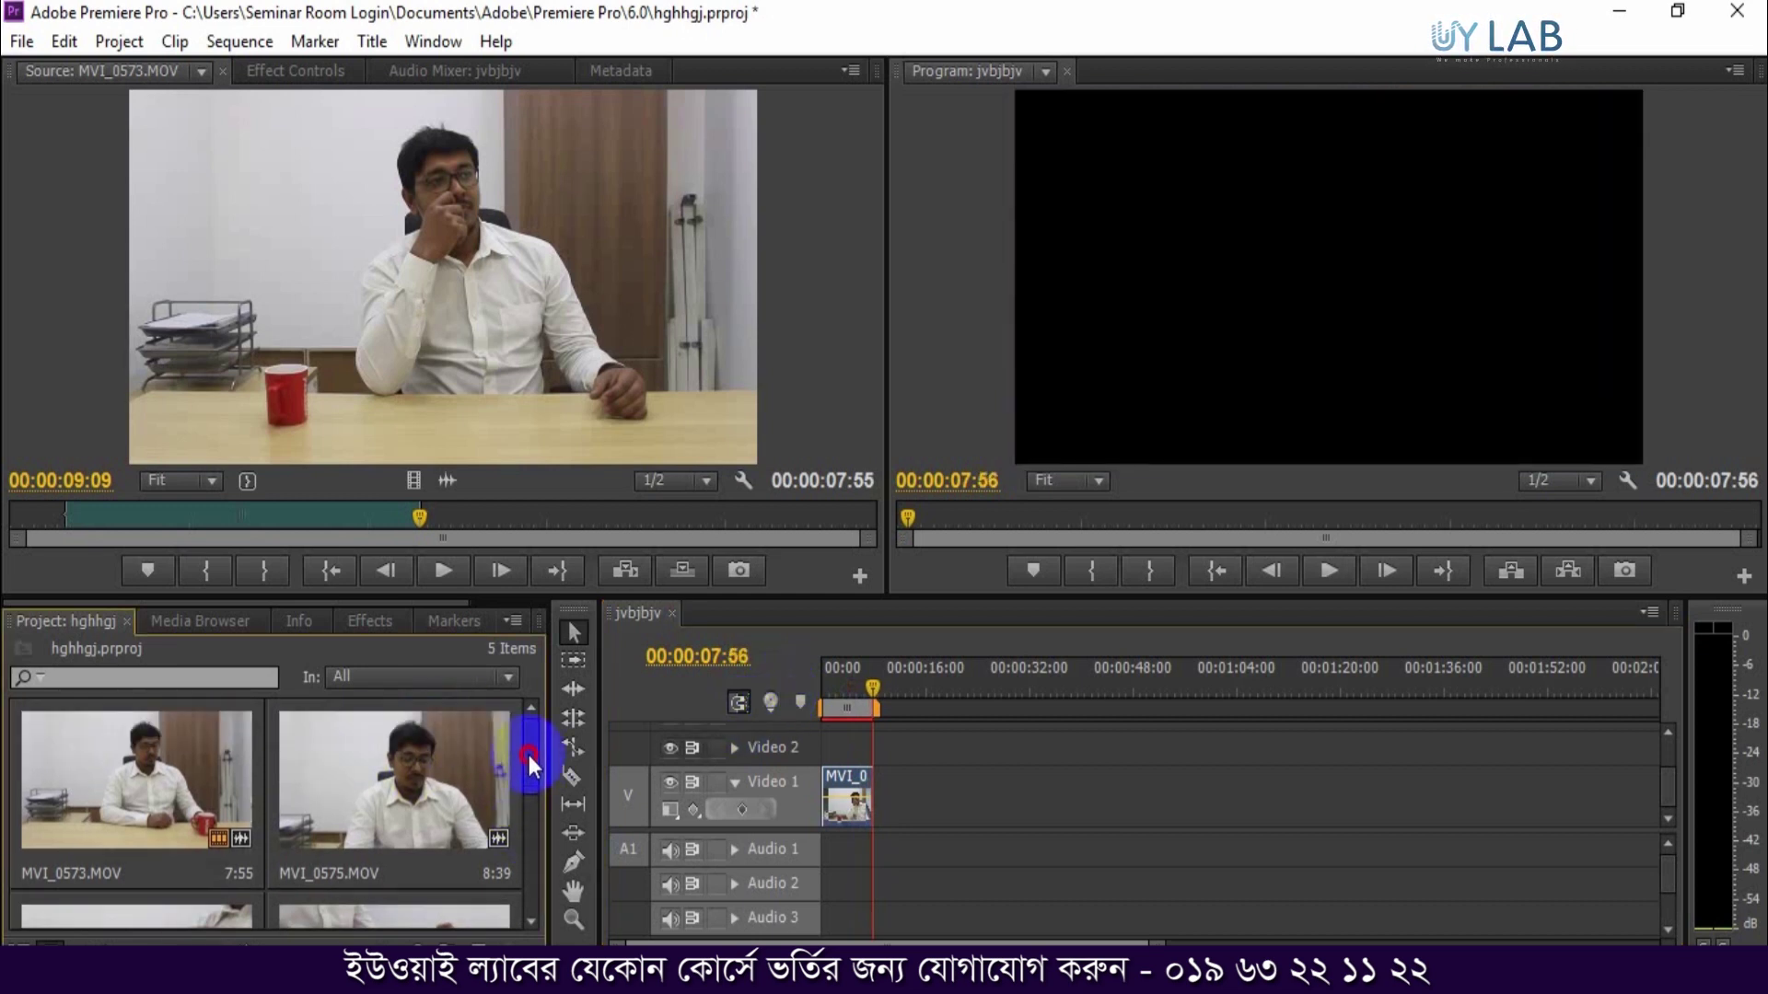
{"action": "left_click", "coordinate": [88, 784]}
{"action": "left_click", "coordinate": [420, 517]}
{"action": "left_click_drag", "start_coordinate": [435, 520], "coordinate": [629, 540]}
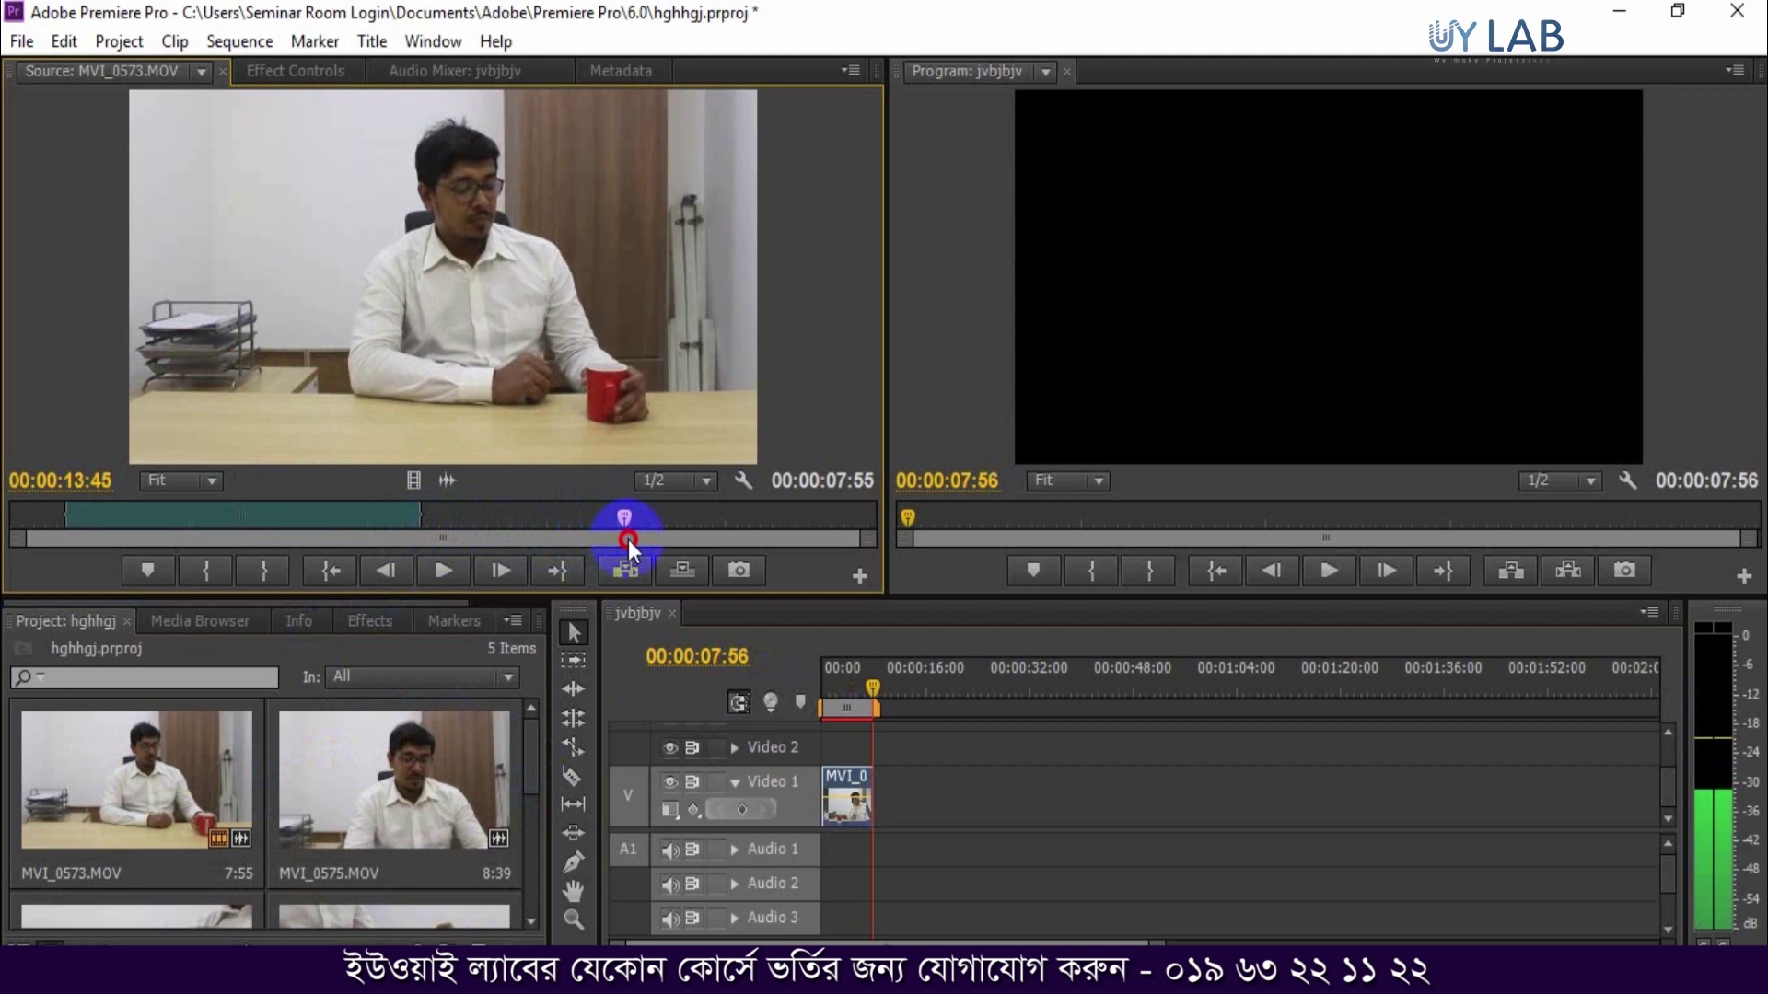
{"action": "left_click", "coordinate": [209, 579]}
{"action": "key", "text": "space"}
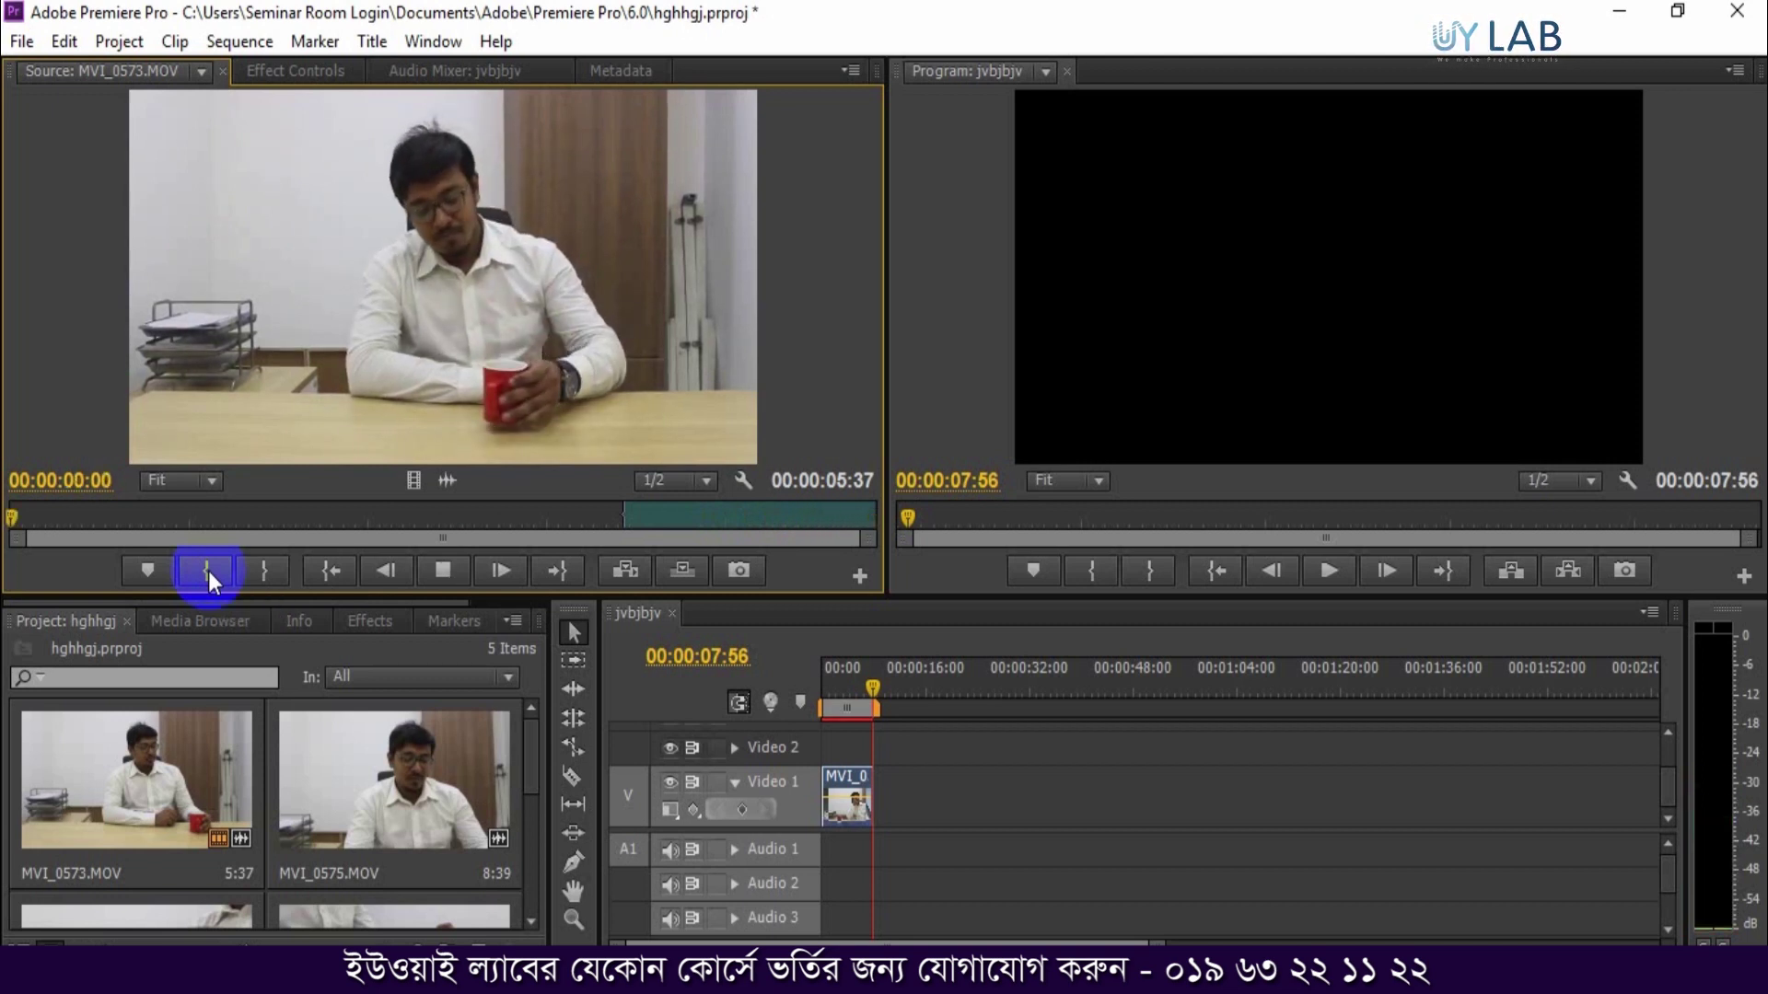
{"action": "key", "text": "space"}
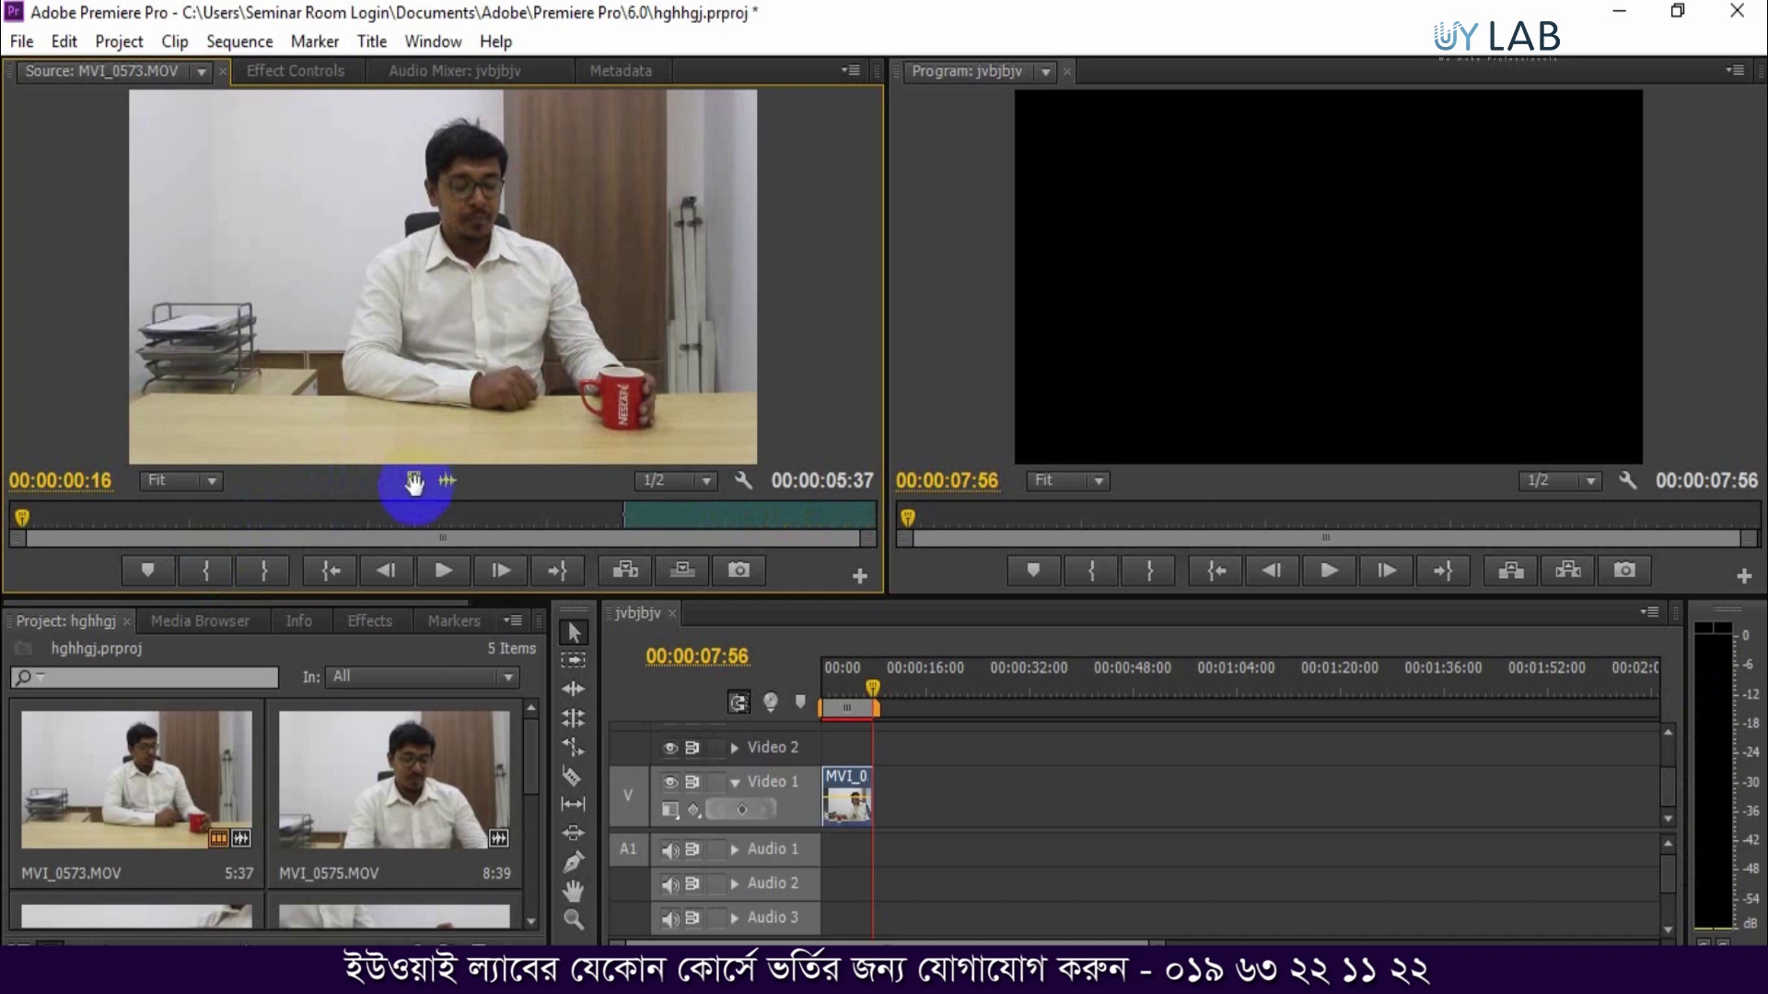
- Place the 5:37 MVI_0573 portion on Video 1 after a gap, then load MVI_0576 as source
{"action": "left_click_drag", "start_coordinate": [413, 481], "coordinate": [880, 801]}
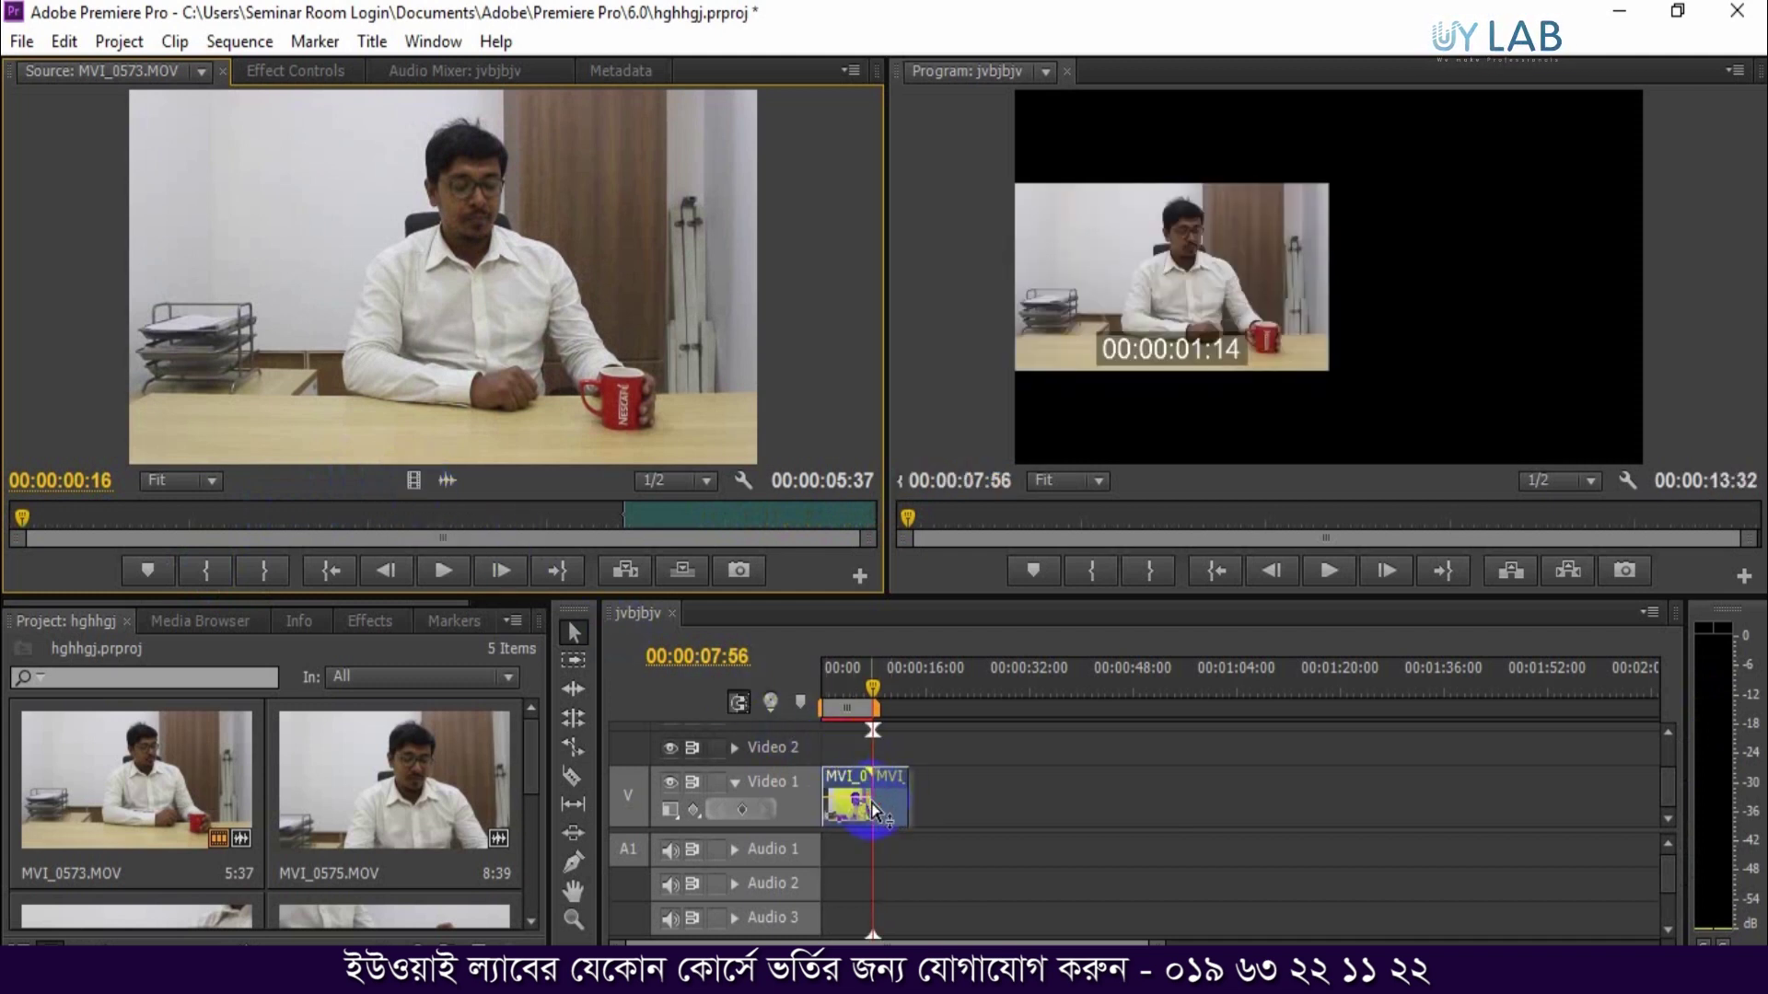
{"action": "left_click", "coordinate": [863, 680]}
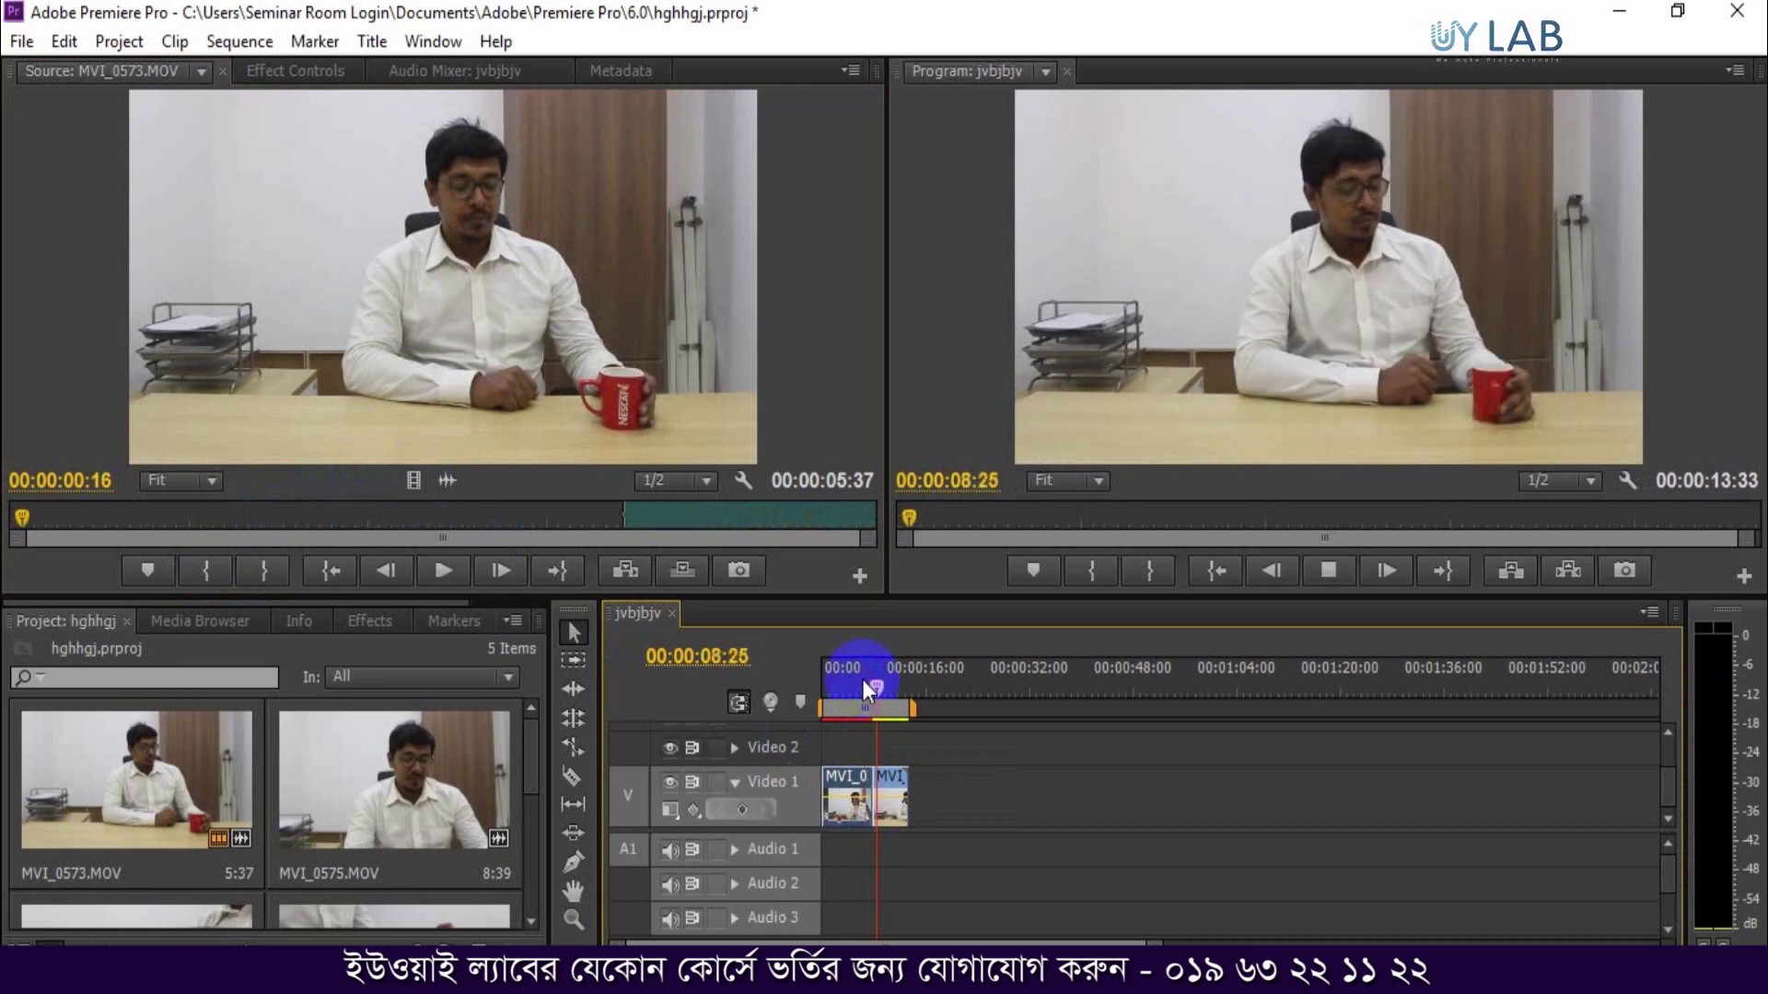
{"action": "key", "text": "space"}
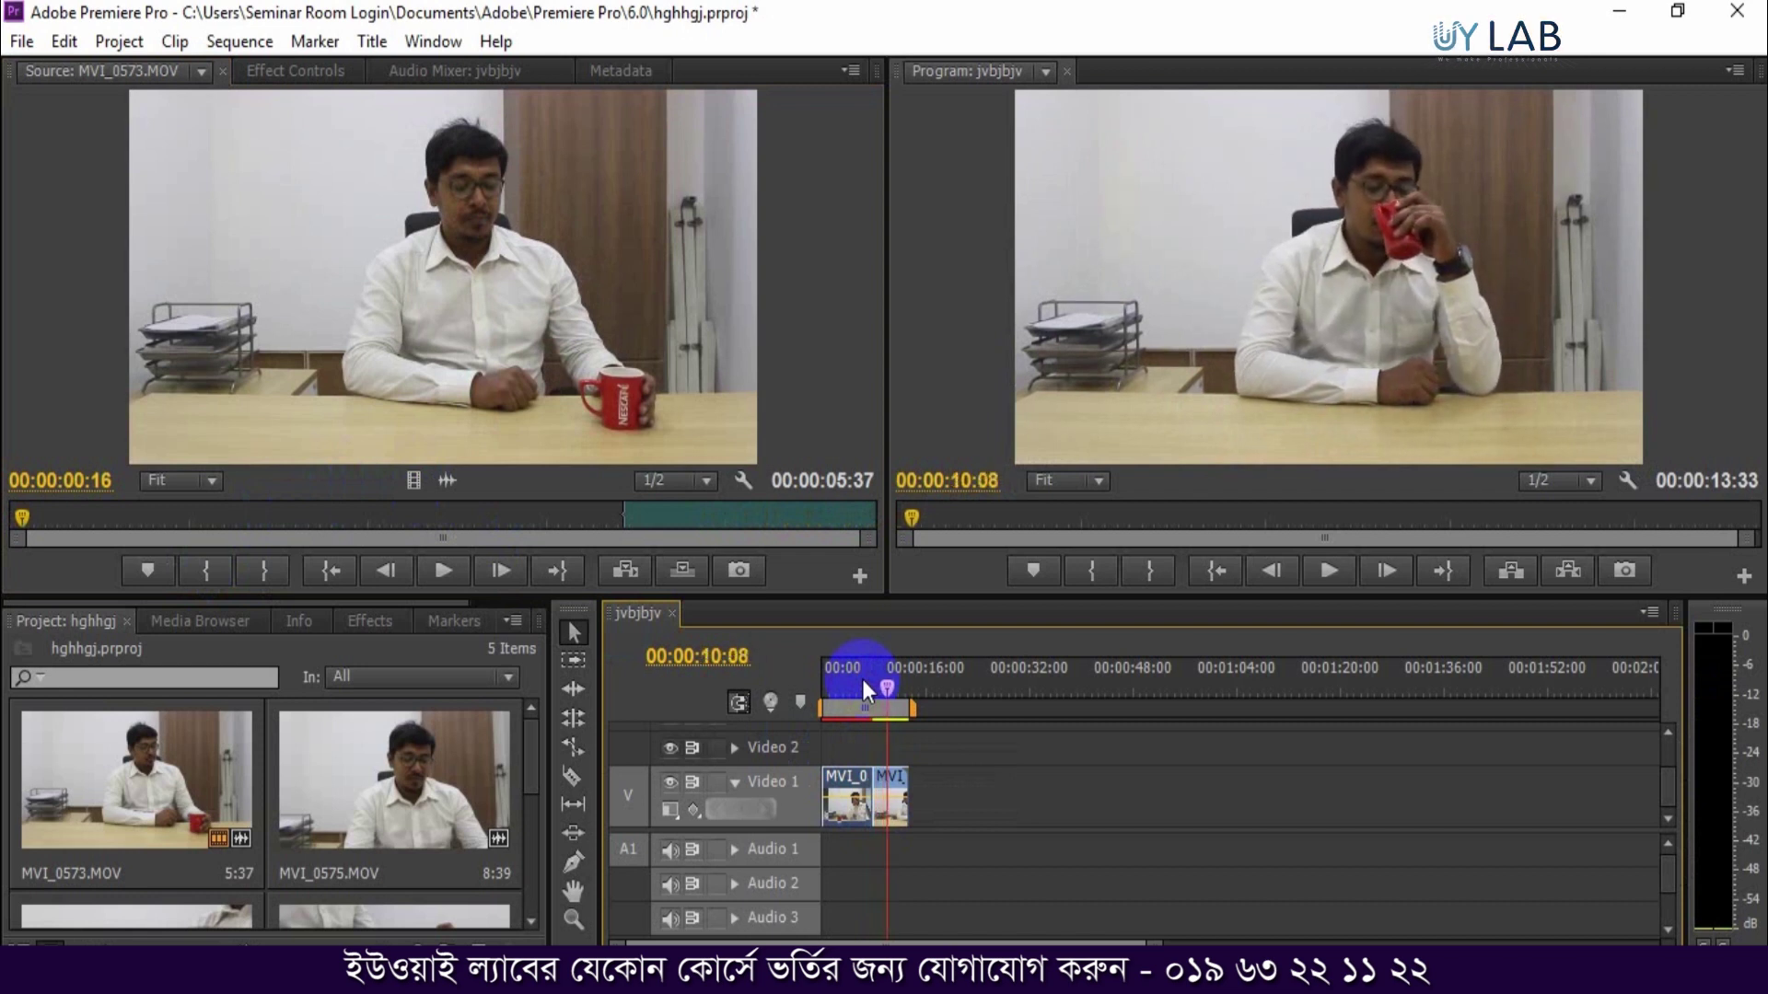
{"action": "left_click_drag", "start_coordinate": [889, 785], "coordinate": [967, 782]}
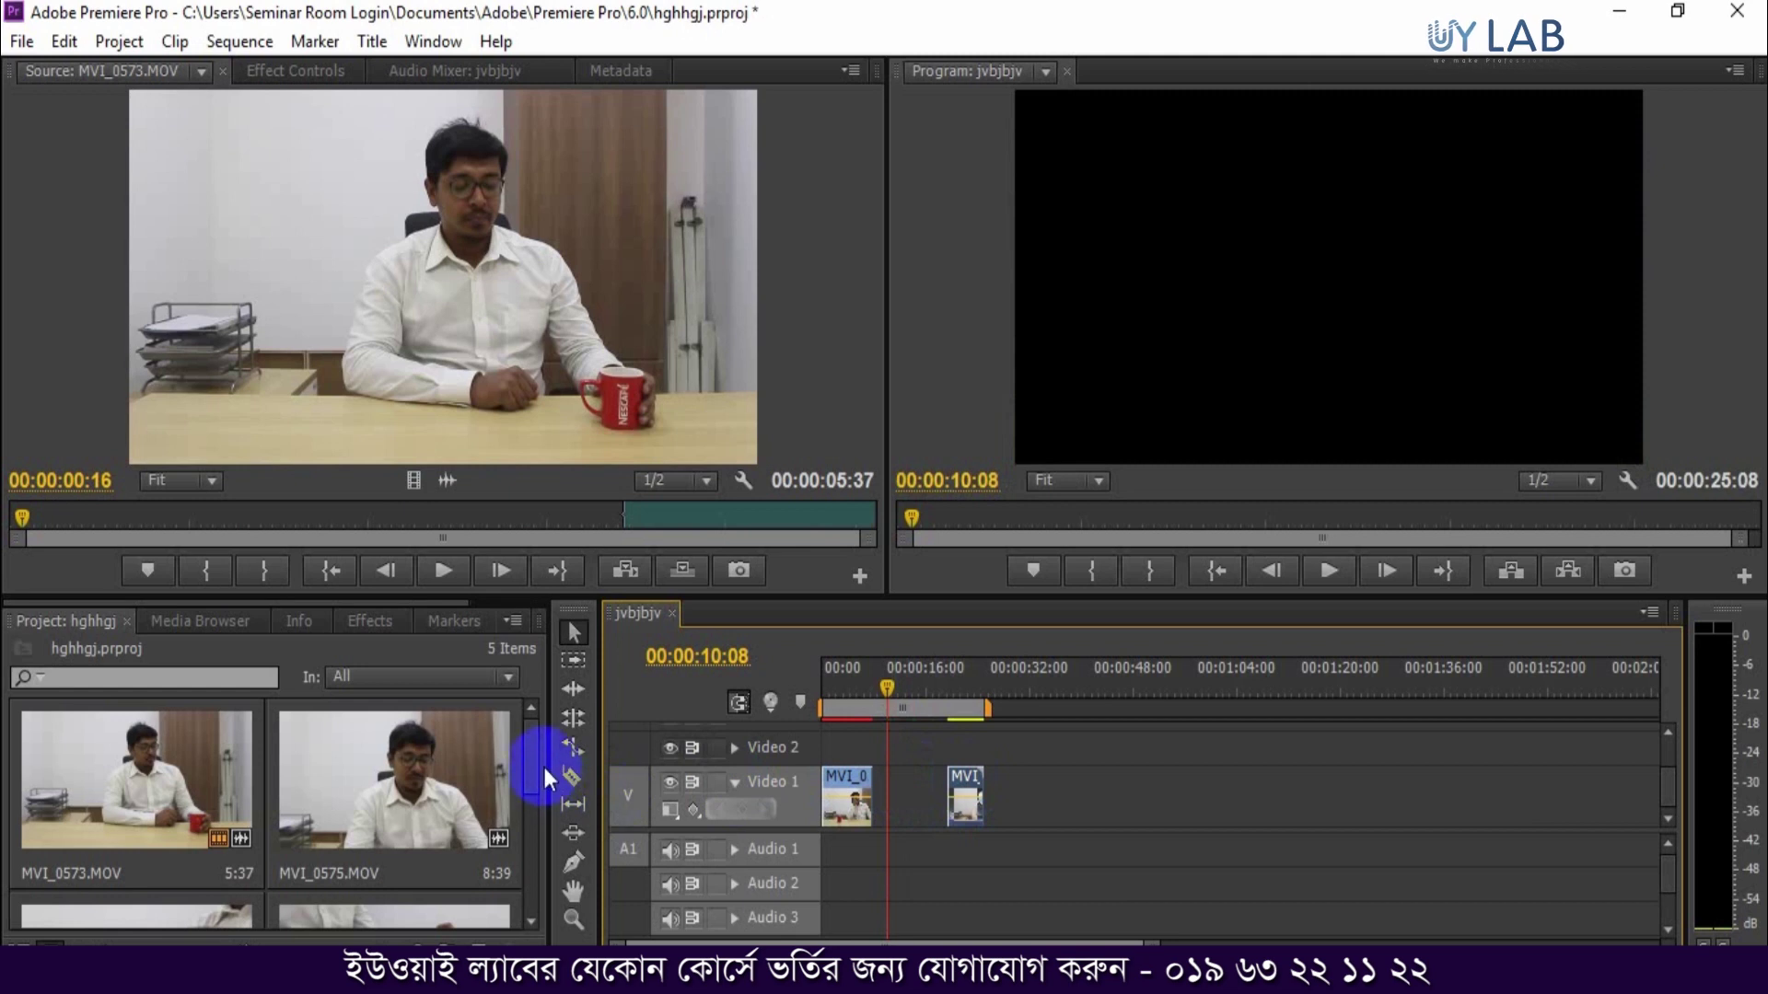
{"action": "left_click_drag", "start_coordinate": [536, 756], "coordinate": [529, 796]}
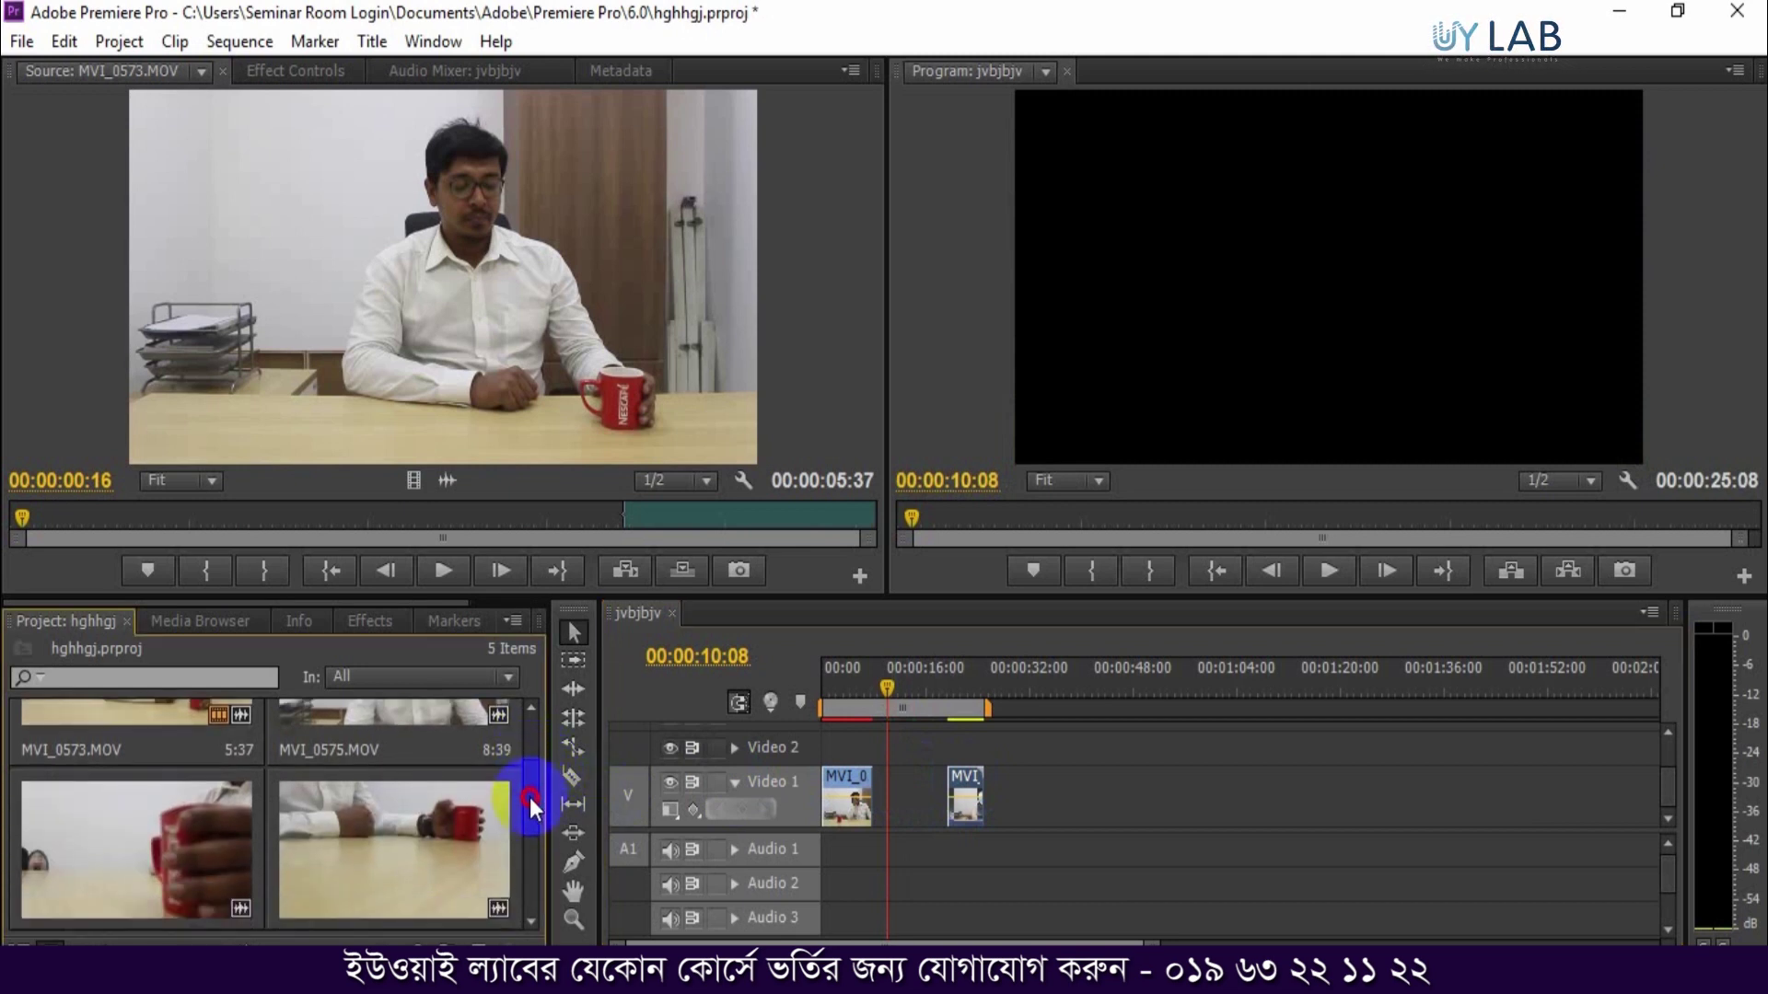
{"action": "left_click_drag", "start_coordinate": [88, 809], "coordinate": [387, 378]}
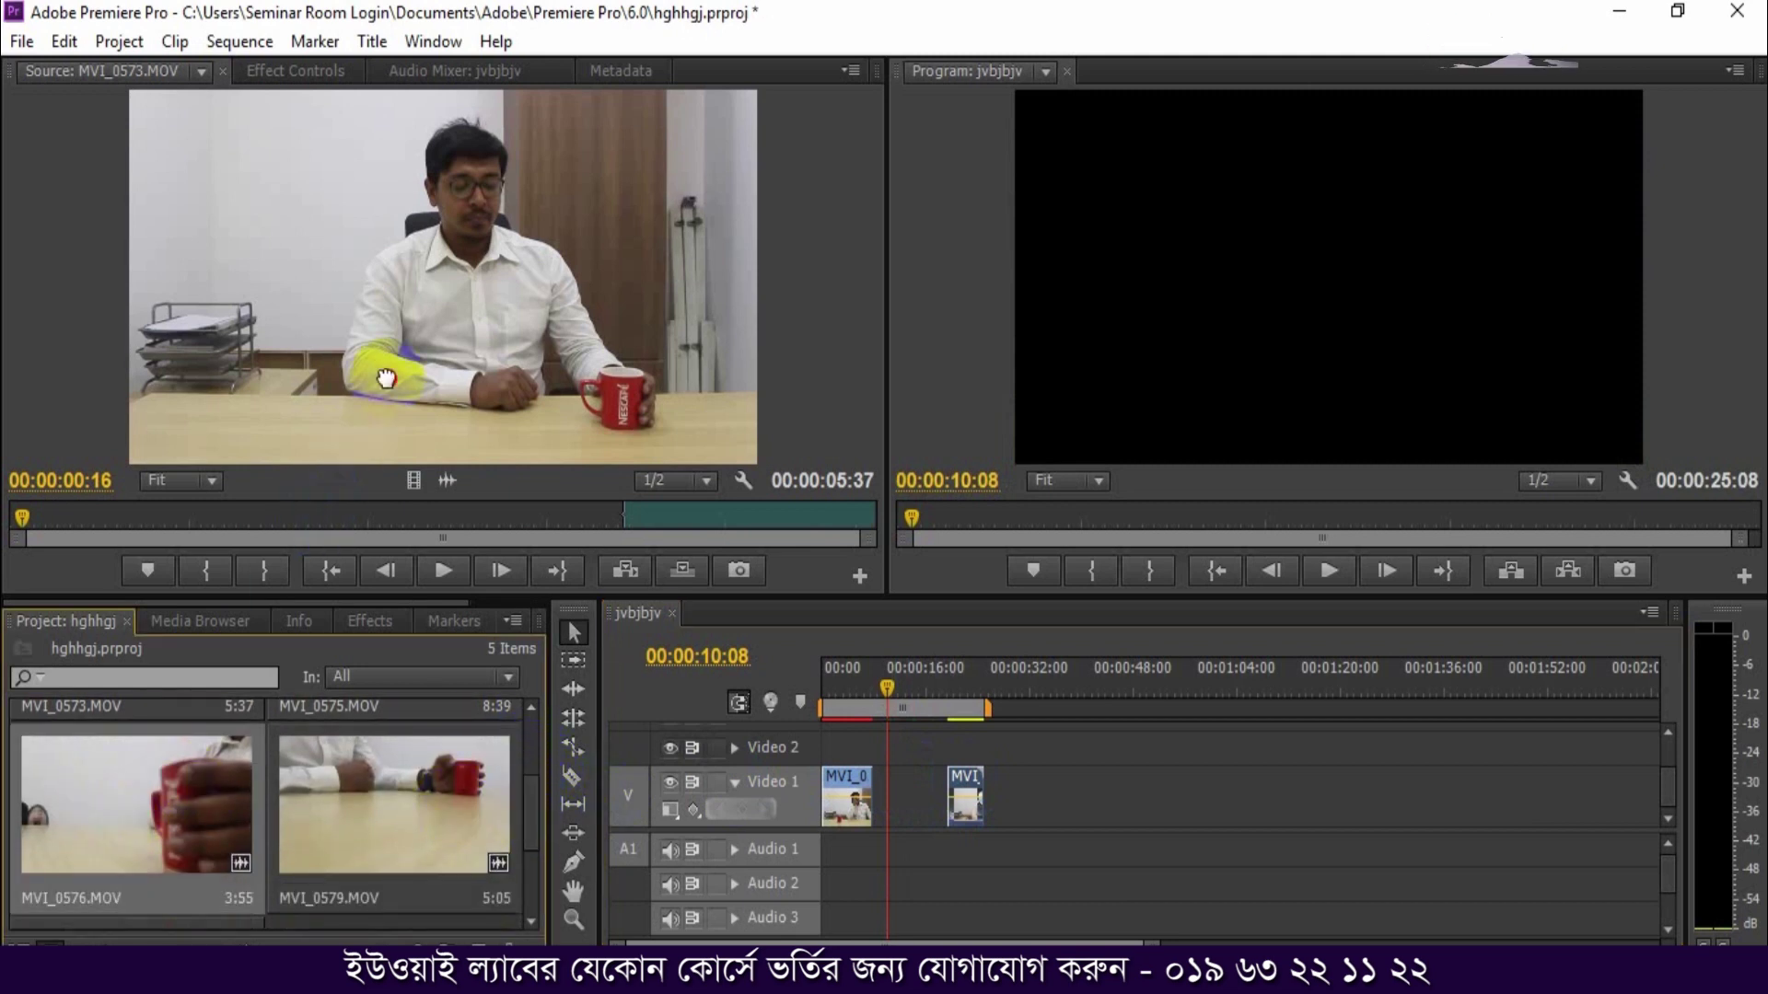
- Mark MVI_0576 with In at 00:00:00:34 and Out at 00:00:01:58, a 1:25 range
{"action": "left_click_drag", "start_coordinate": [129, 525], "coordinate": [105, 519]}
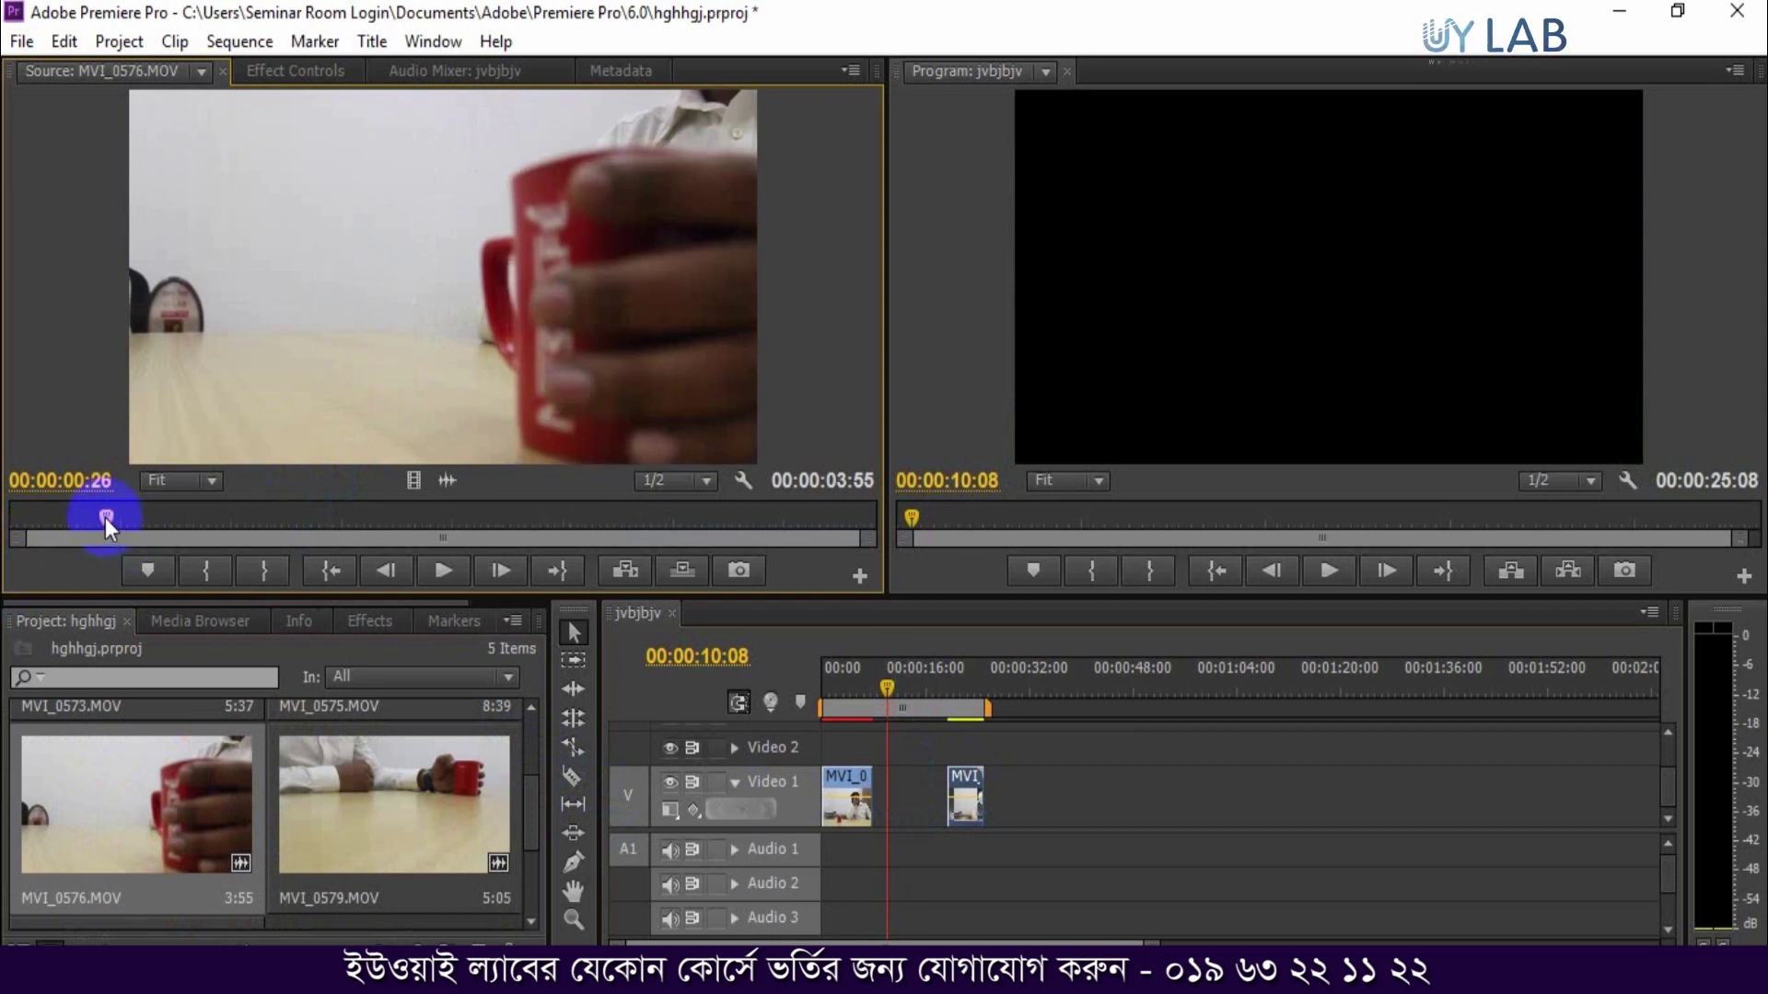
{"action": "key", "text": "space"}
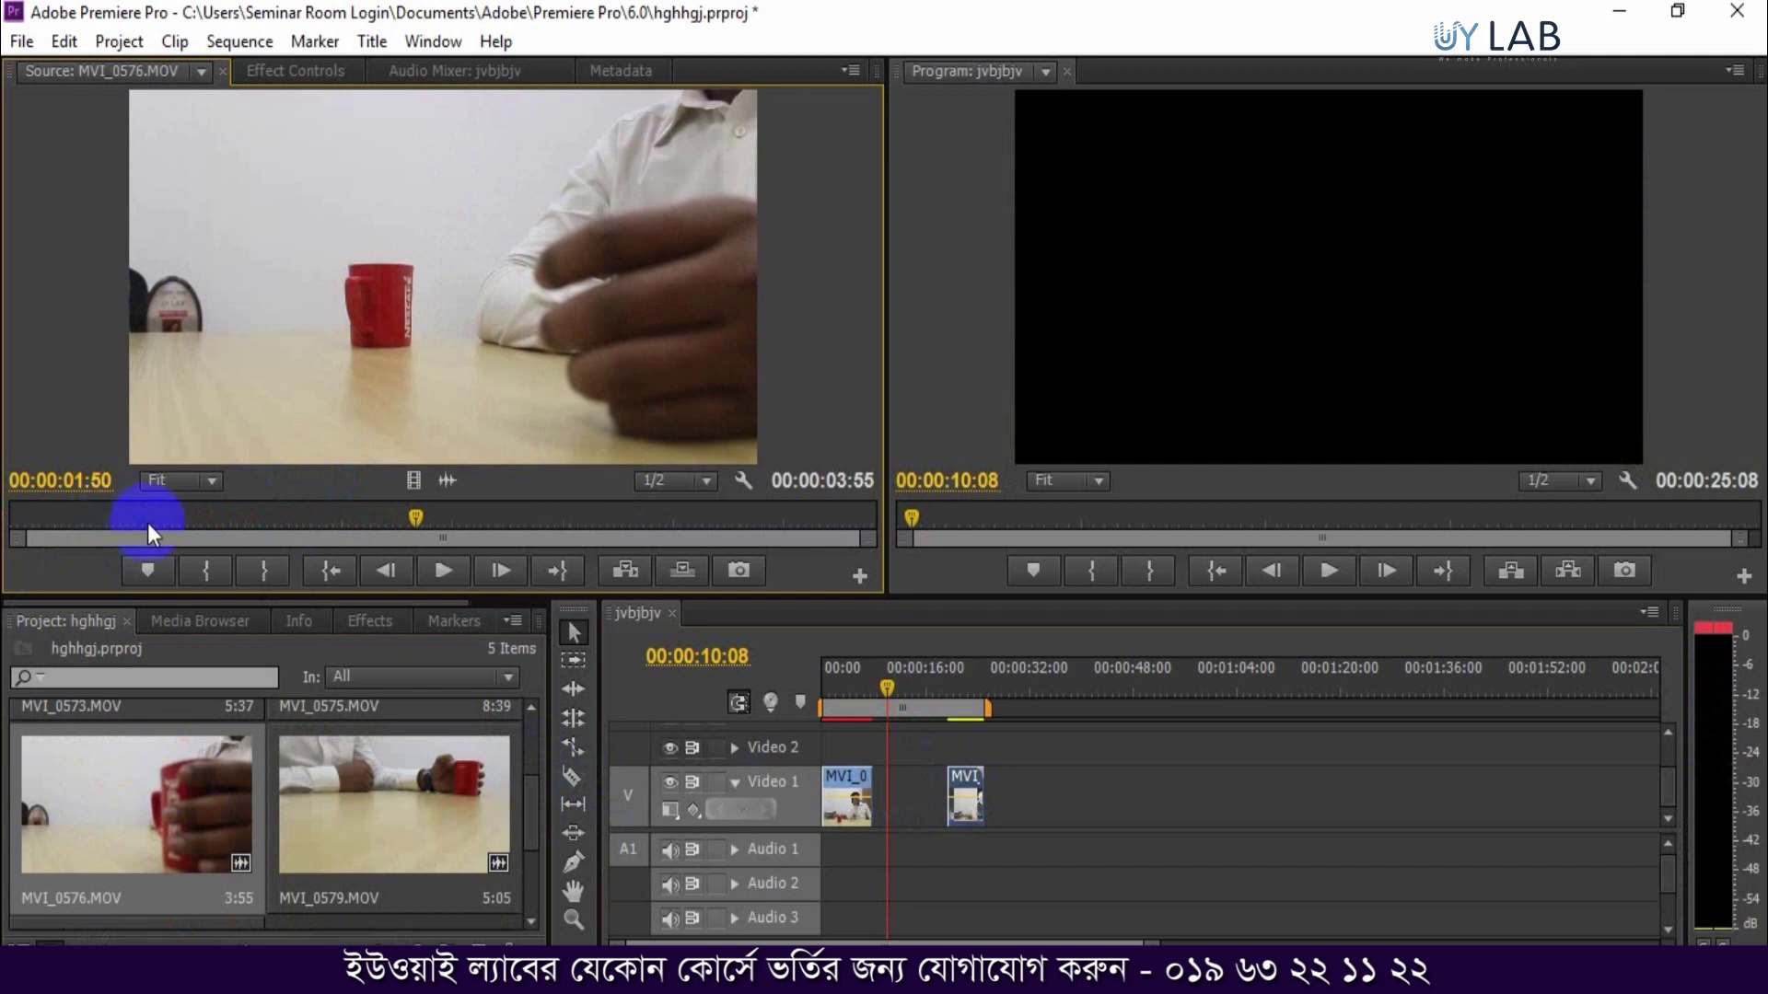
{"action": "left_click_drag", "start_coordinate": [183, 512], "coordinate": [153, 521]}
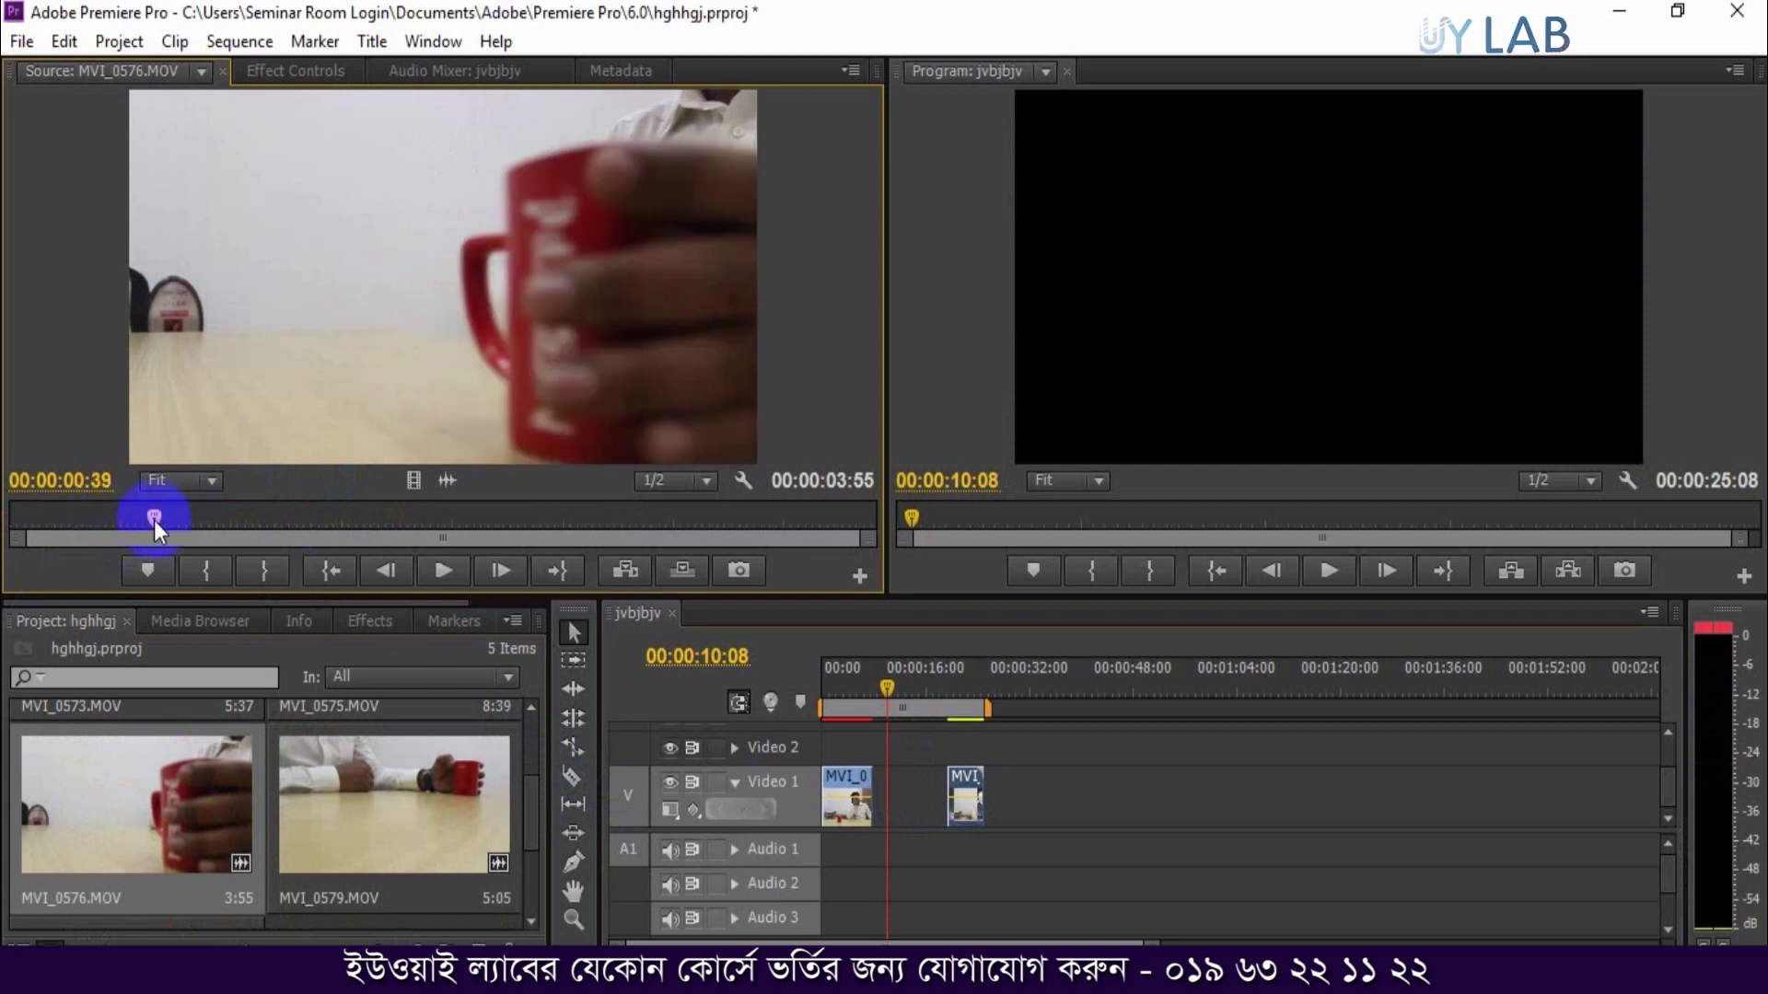
{"action": "key", "text": "space"}
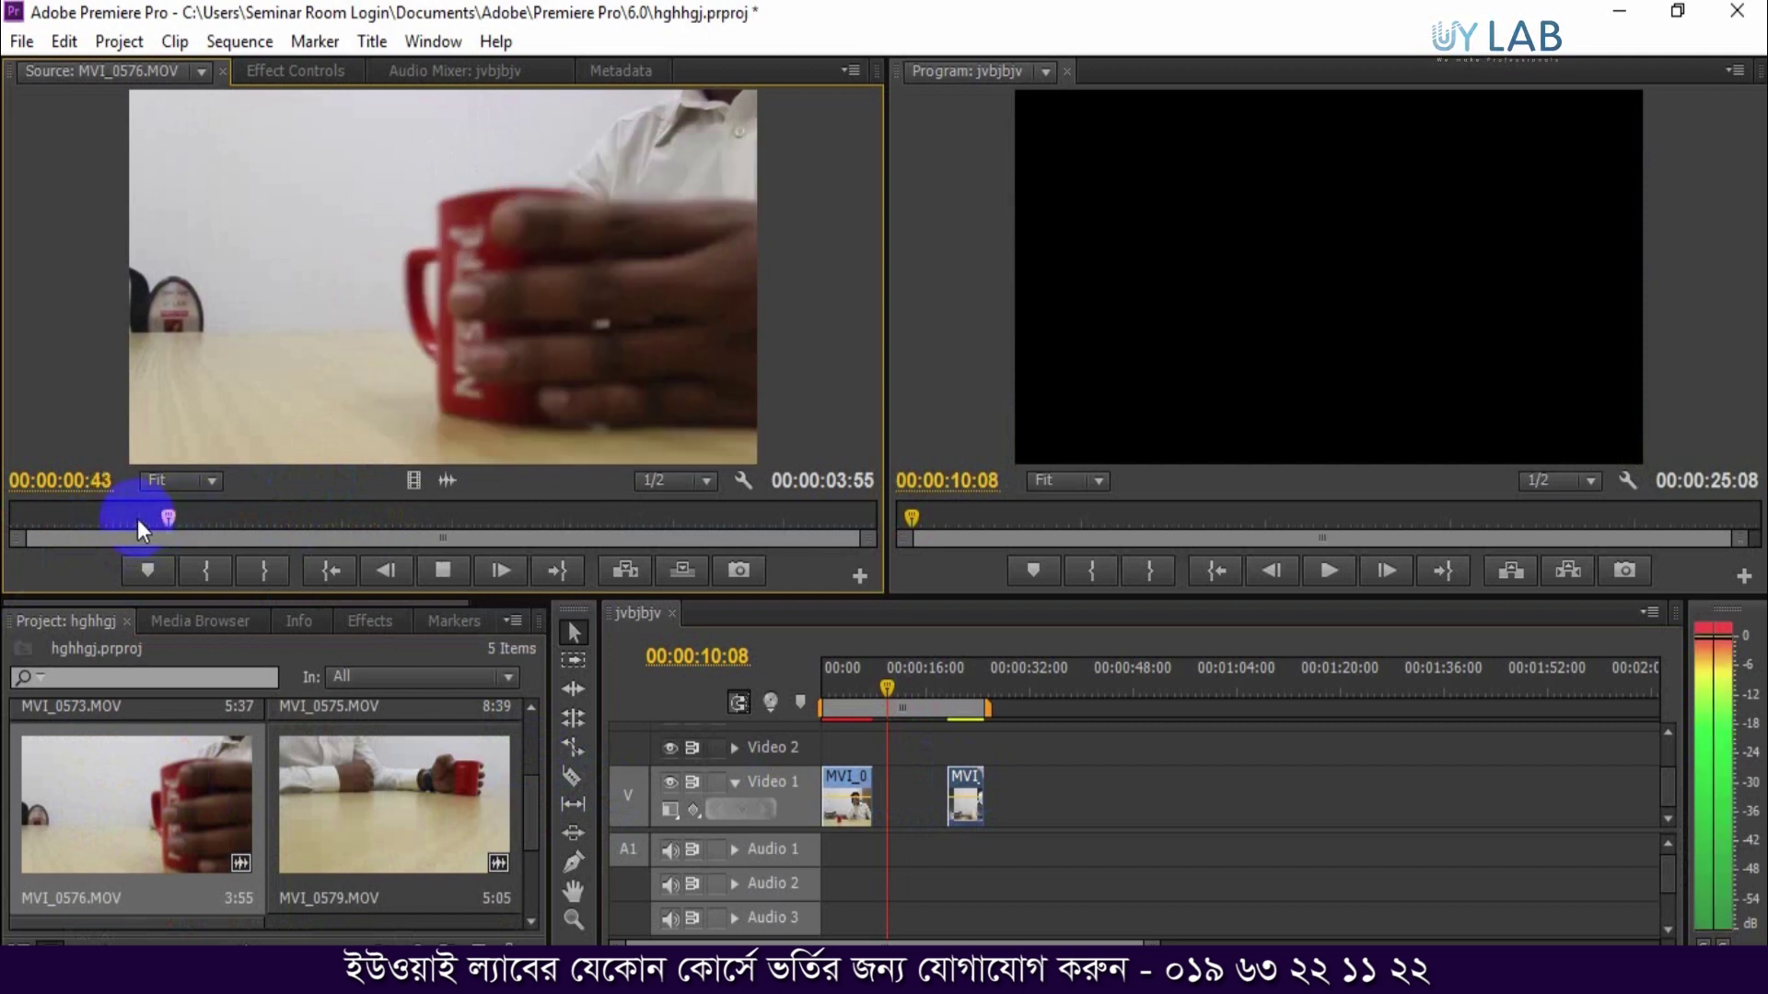
{"action": "left_click", "coordinate": [137, 518]}
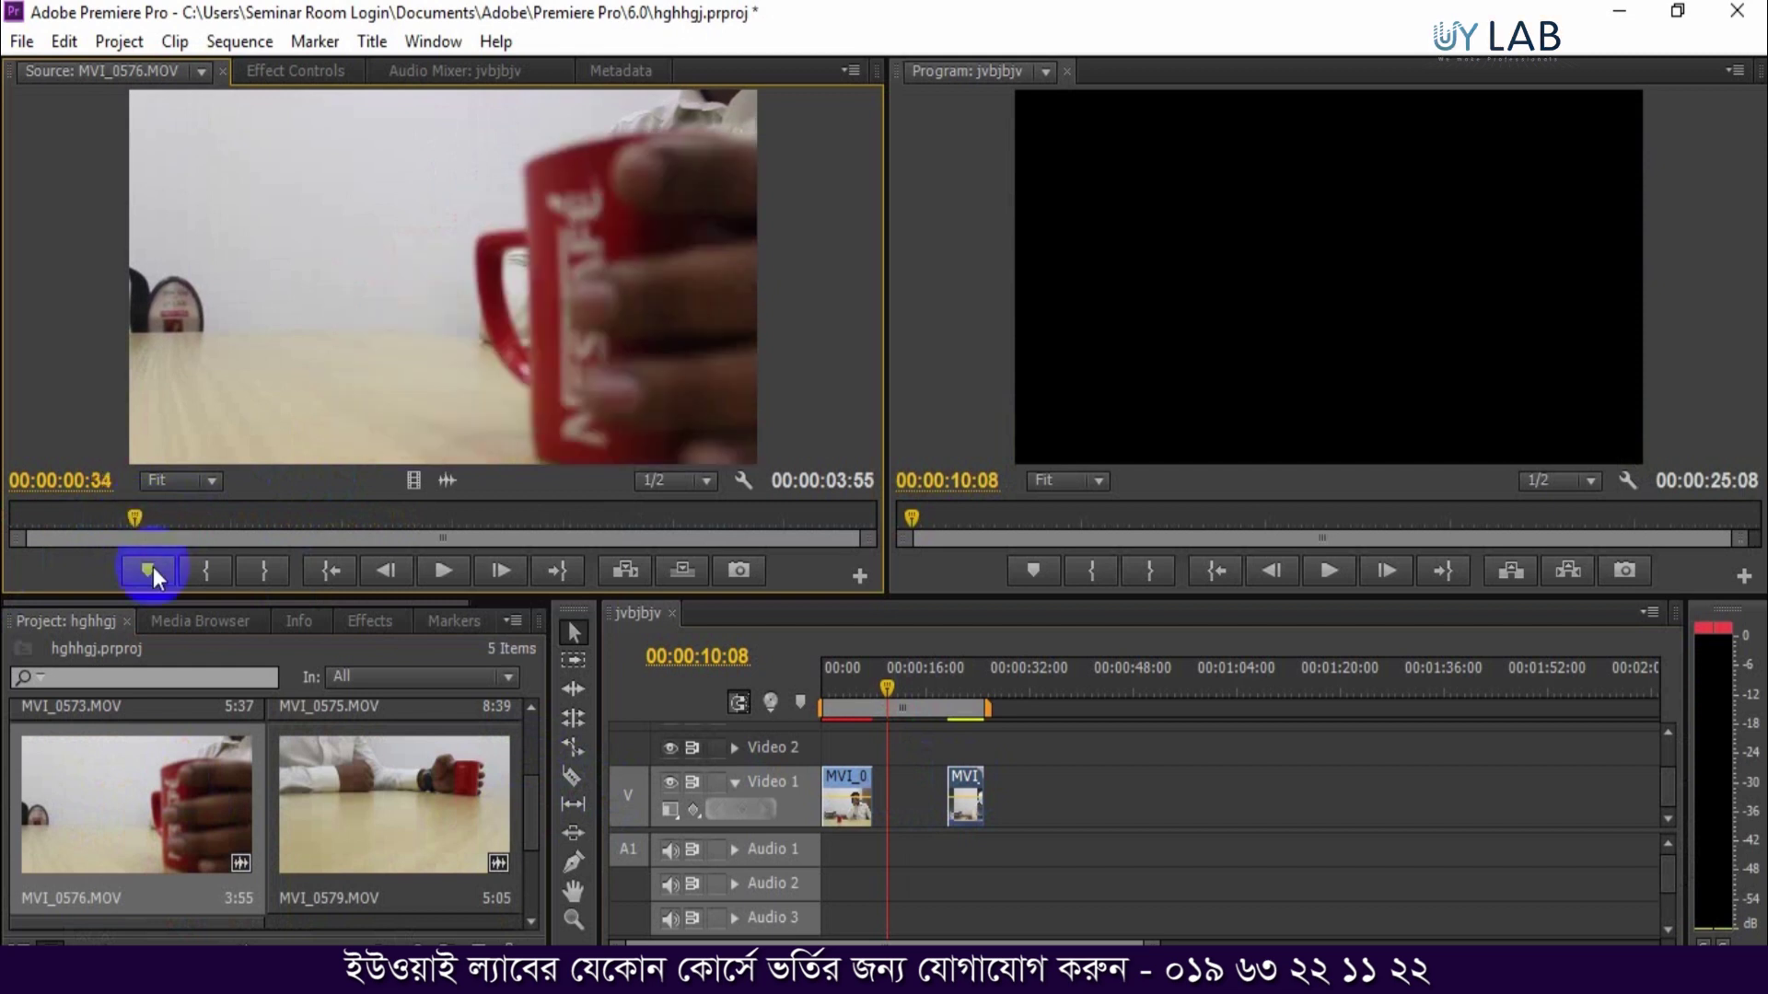
{"action": "left_click", "coordinate": [211, 571]}
{"action": "key", "text": "space"}
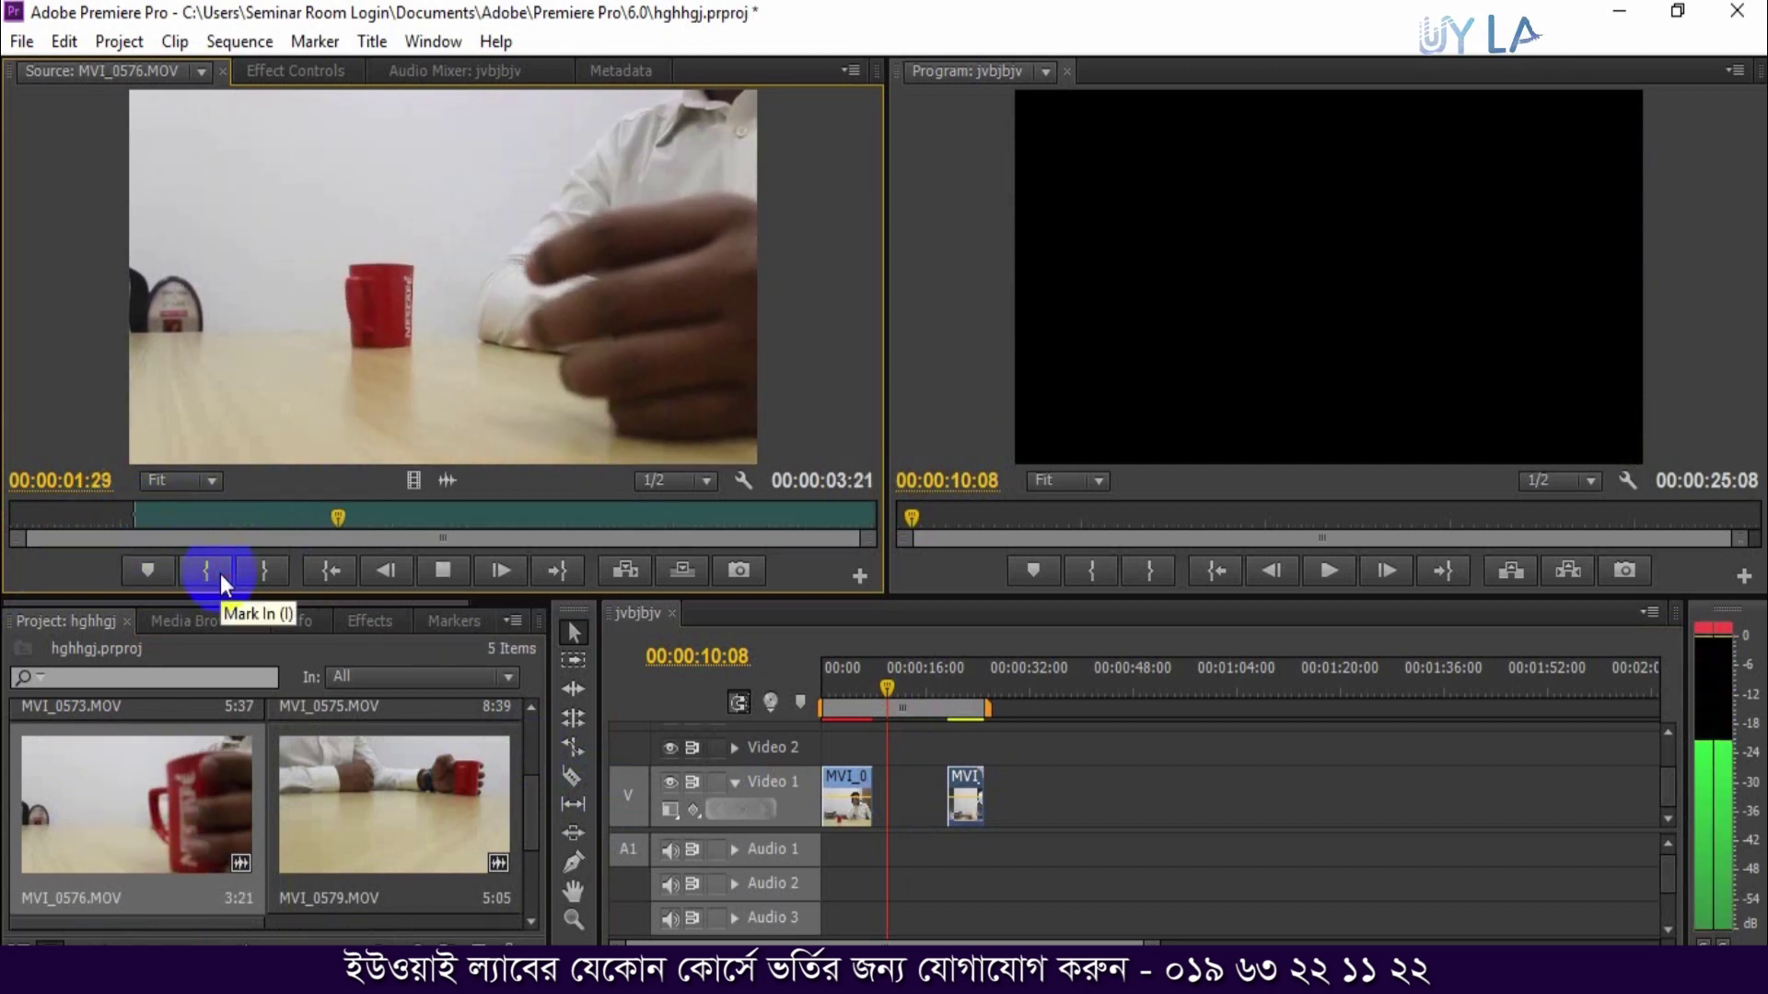
{"action": "left_click", "coordinate": [277, 575]}
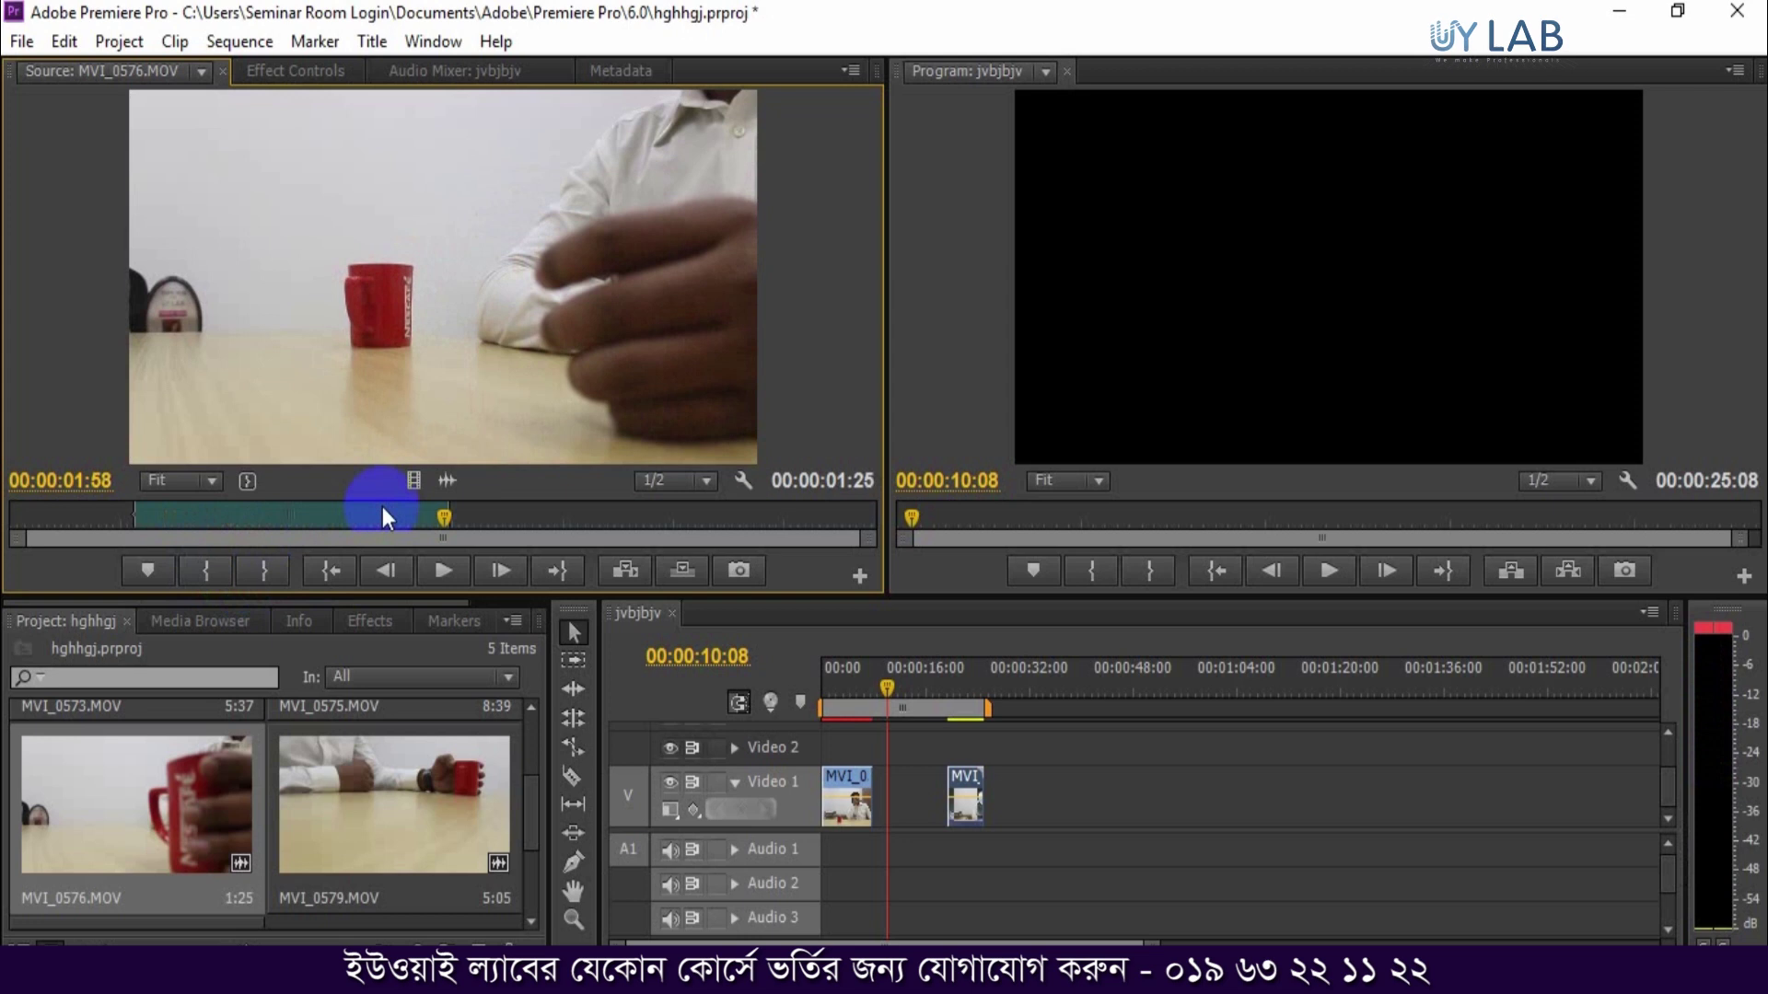
- Place the marked MVI_0576 mug close-up on Video 1 after the opening clip
{"action": "left_click_drag", "start_coordinate": [416, 482], "coordinate": [876, 772]}
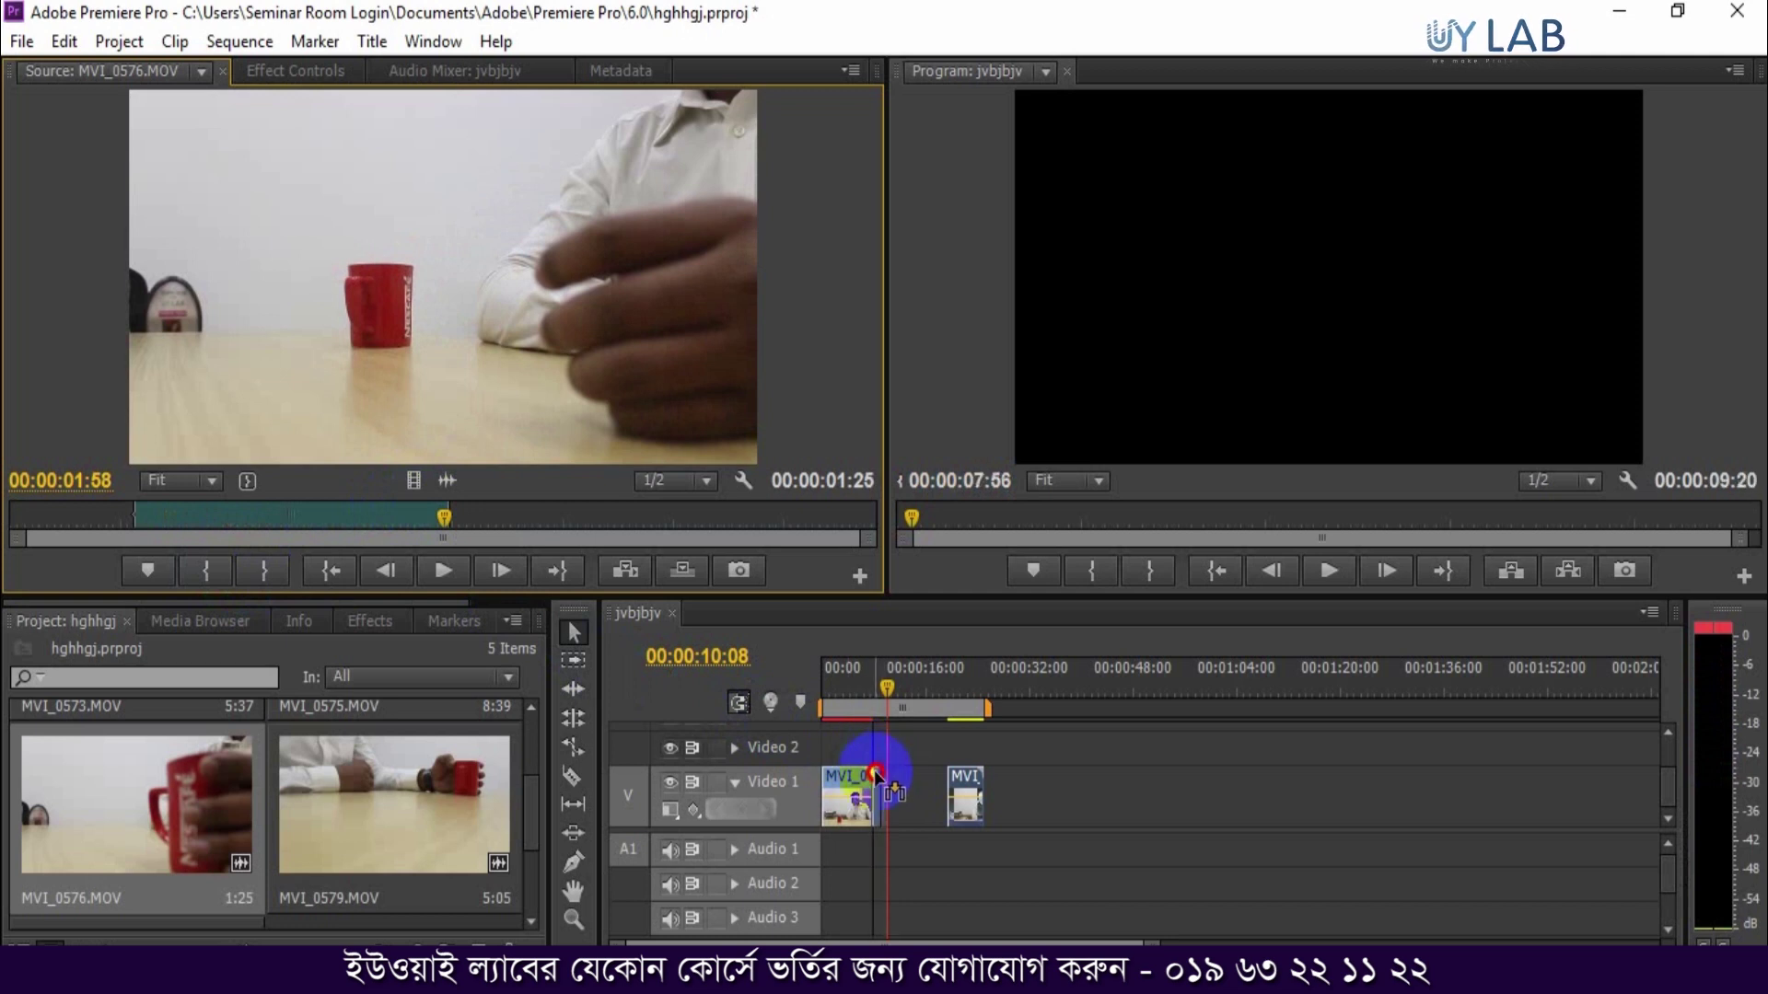
{"action": "left_click", "coordinate": [874, 684]}
{"action": "left_click", "coordinate": [870, 787]}
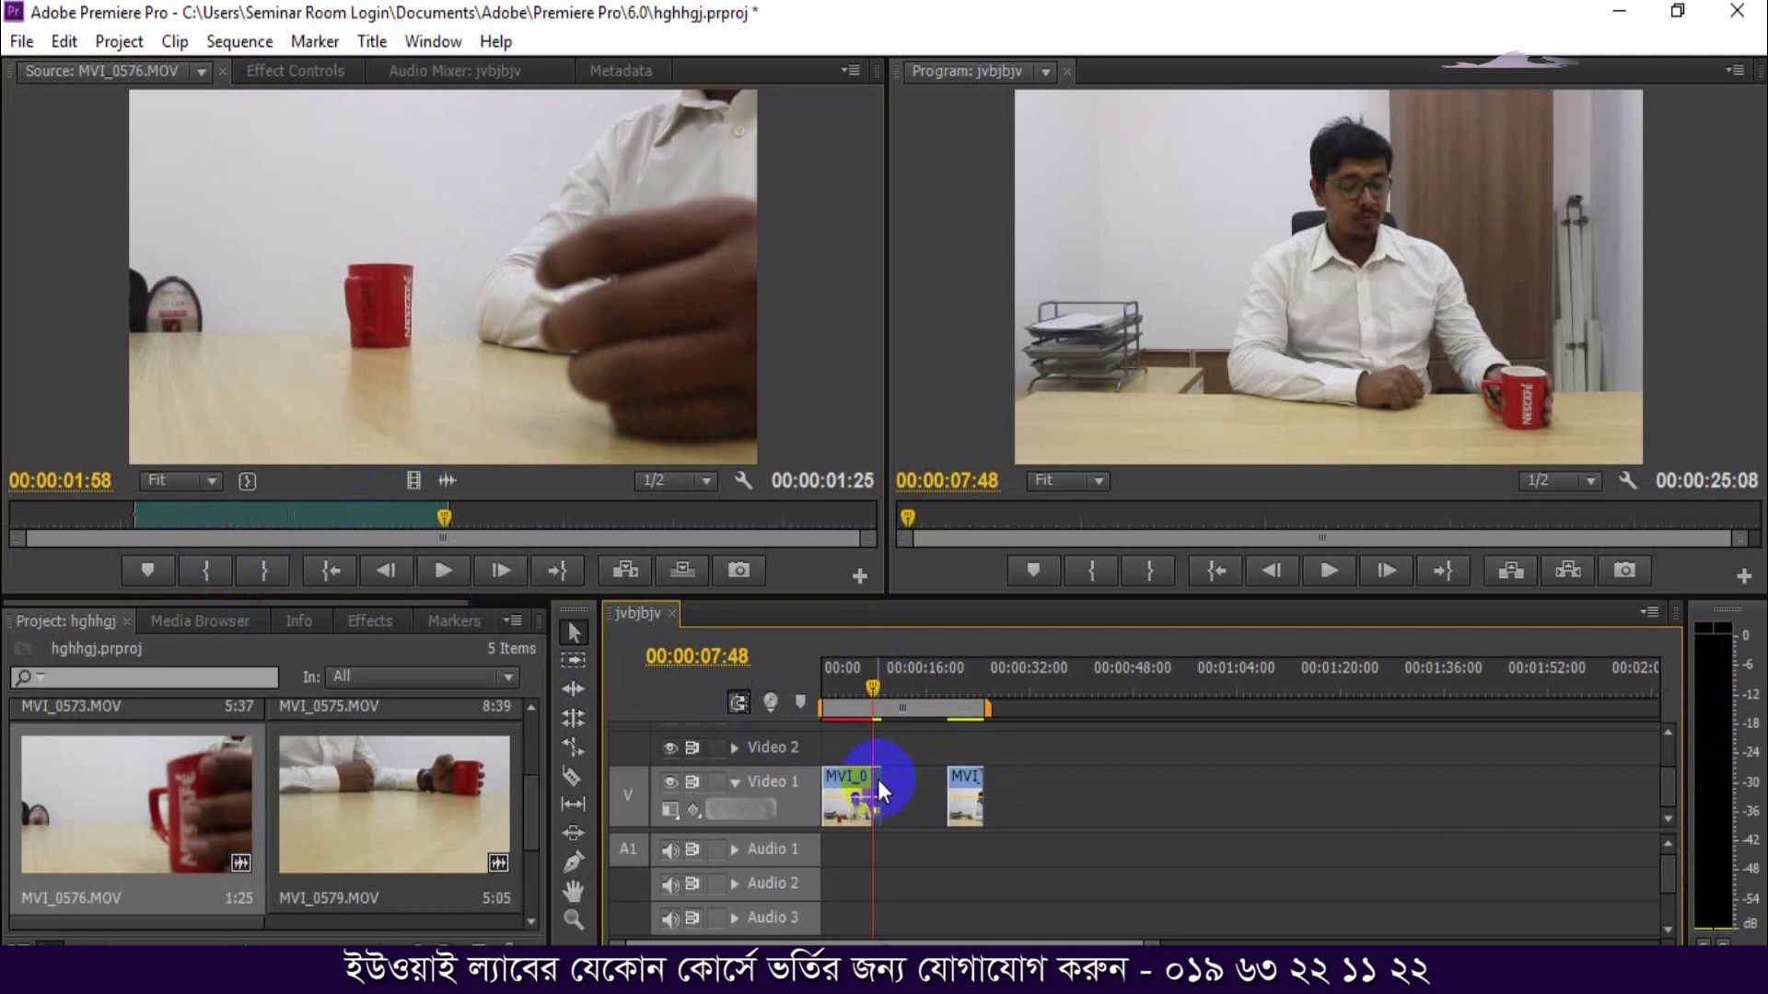
- Apply Reverse Speed at 100% to the selected Video 1 clip
{"action": "right_click", "coordinate": [877, 779]}
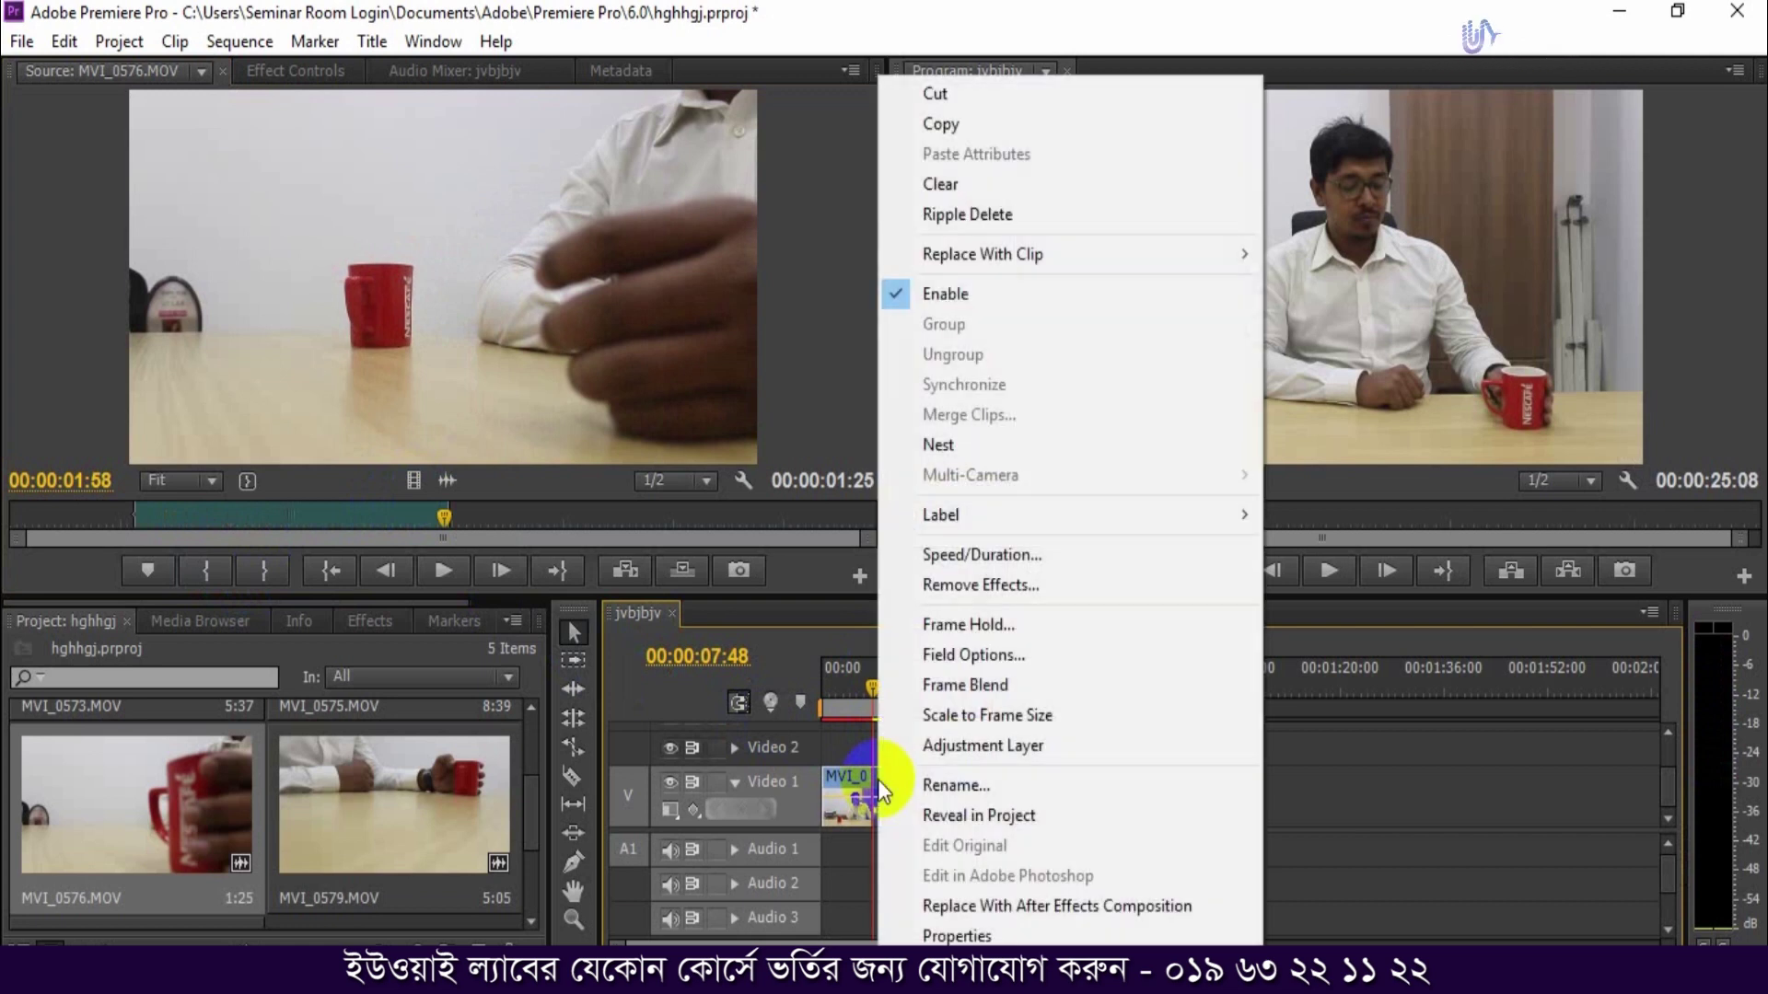
{"action": "left_click", "coordinate": [976, 557]}
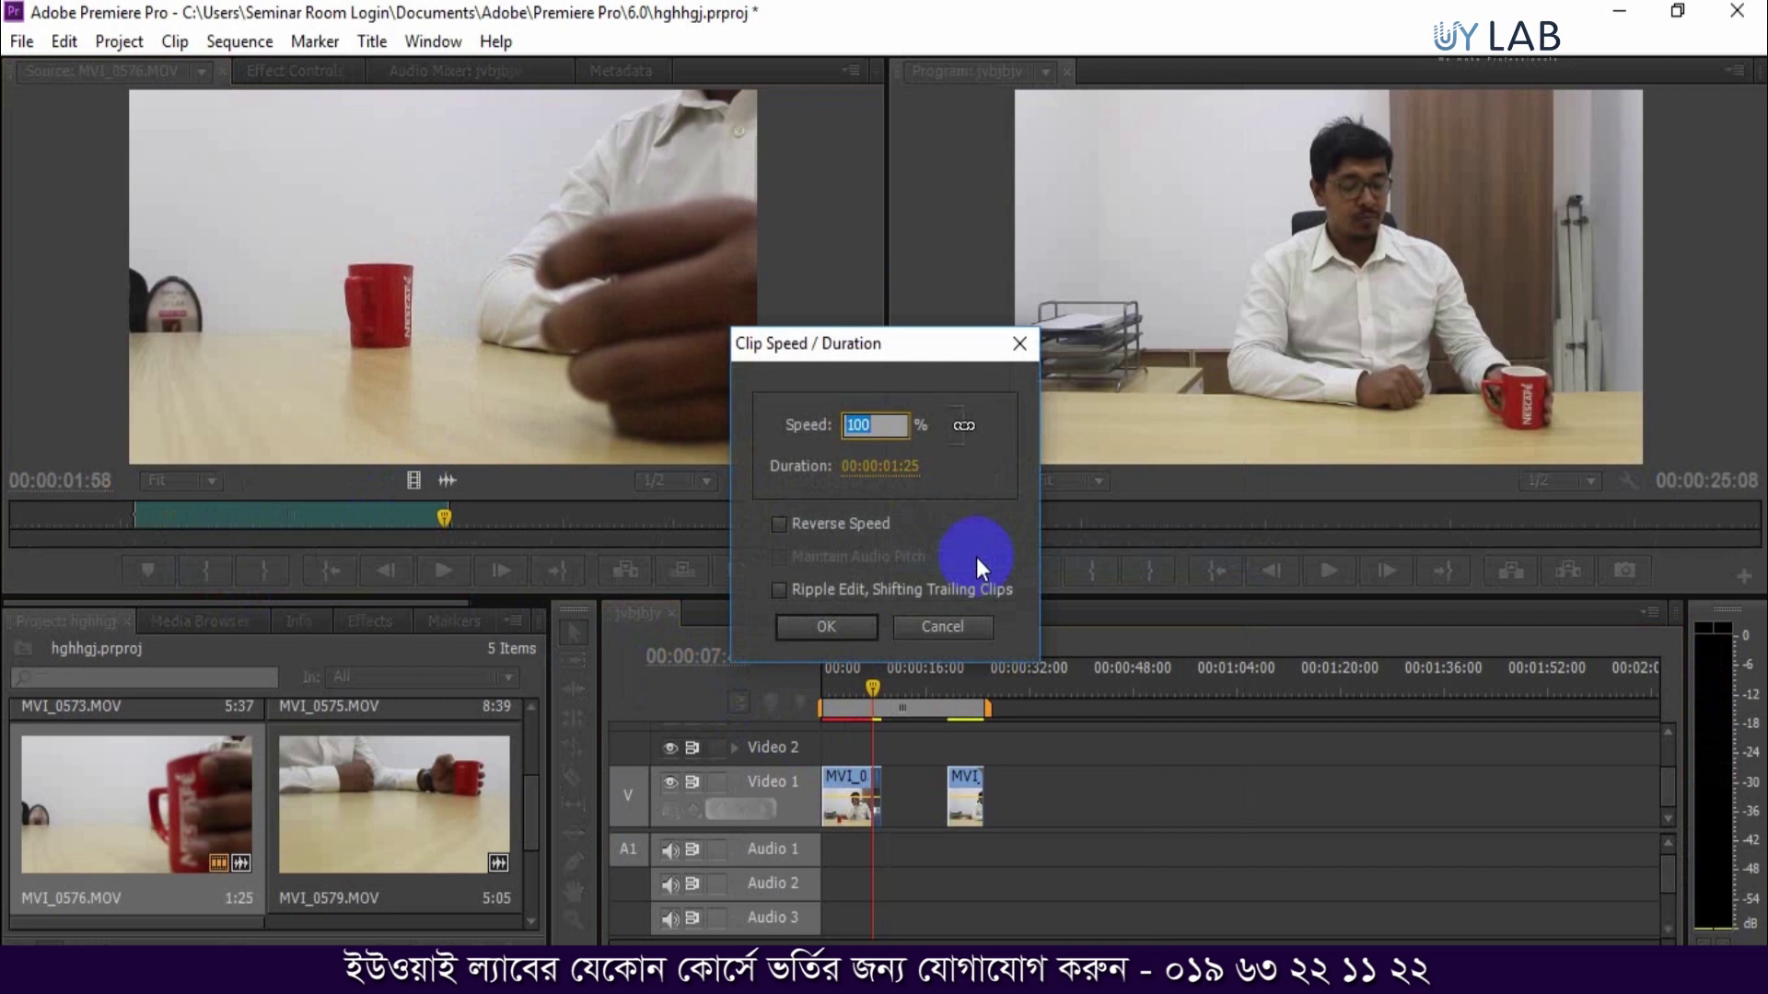
{"action": "left_click", "coordinate": [780, 523]}
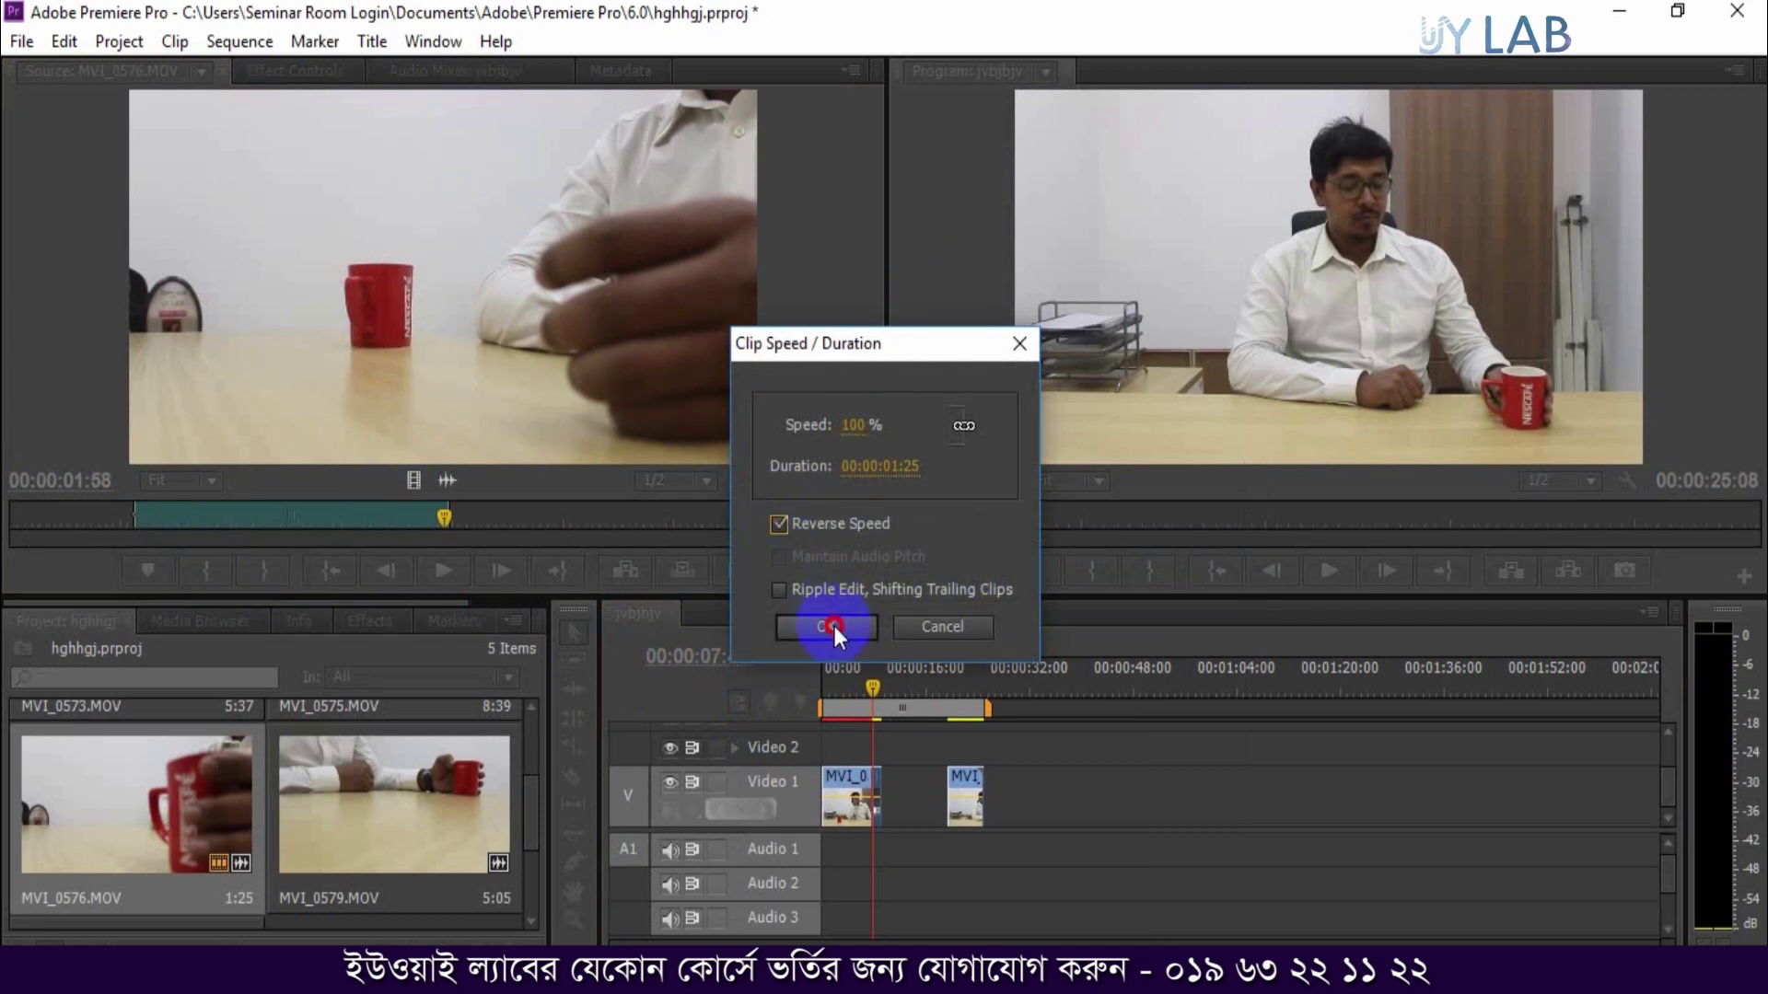
{"action": "left_click", "coordinate": [834, 626]}
{"action": "left_click_drag", "start_coordinate": [868, 691], "coordinate": [866, 699]}
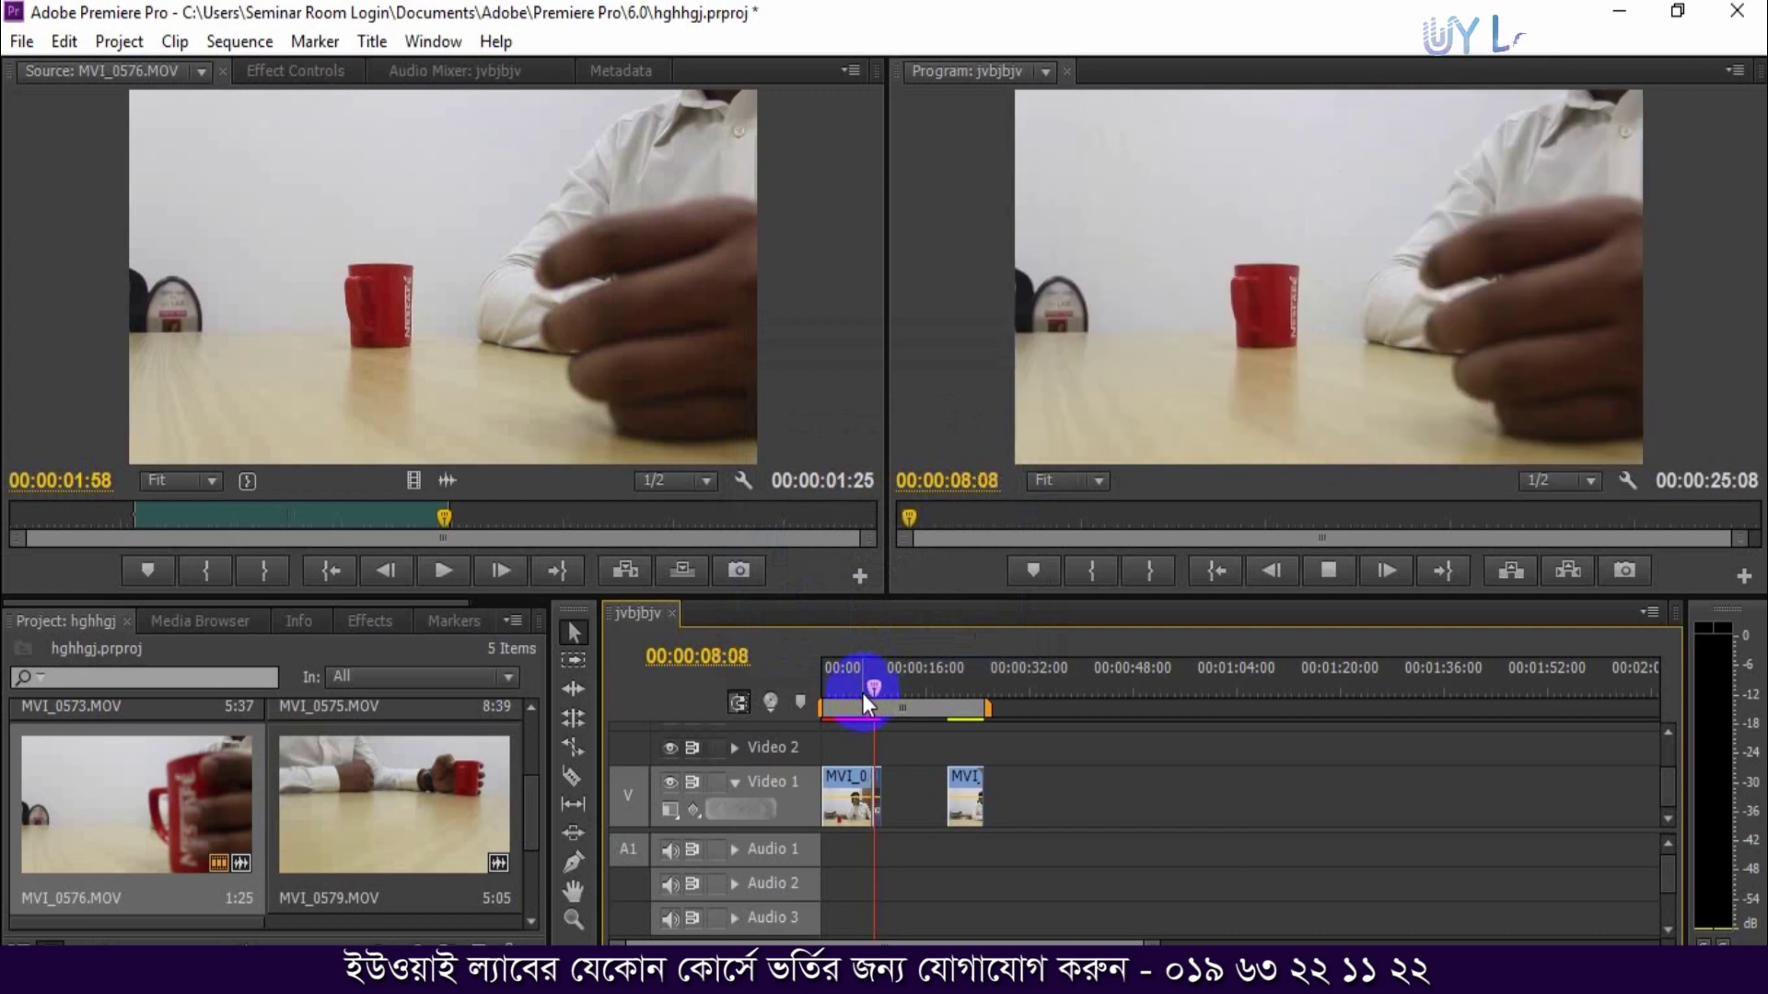
- Trim the short MVI_0576 clip on Video 1, extending its start 42 frames earlier
{"action": "key", "text": "space"}
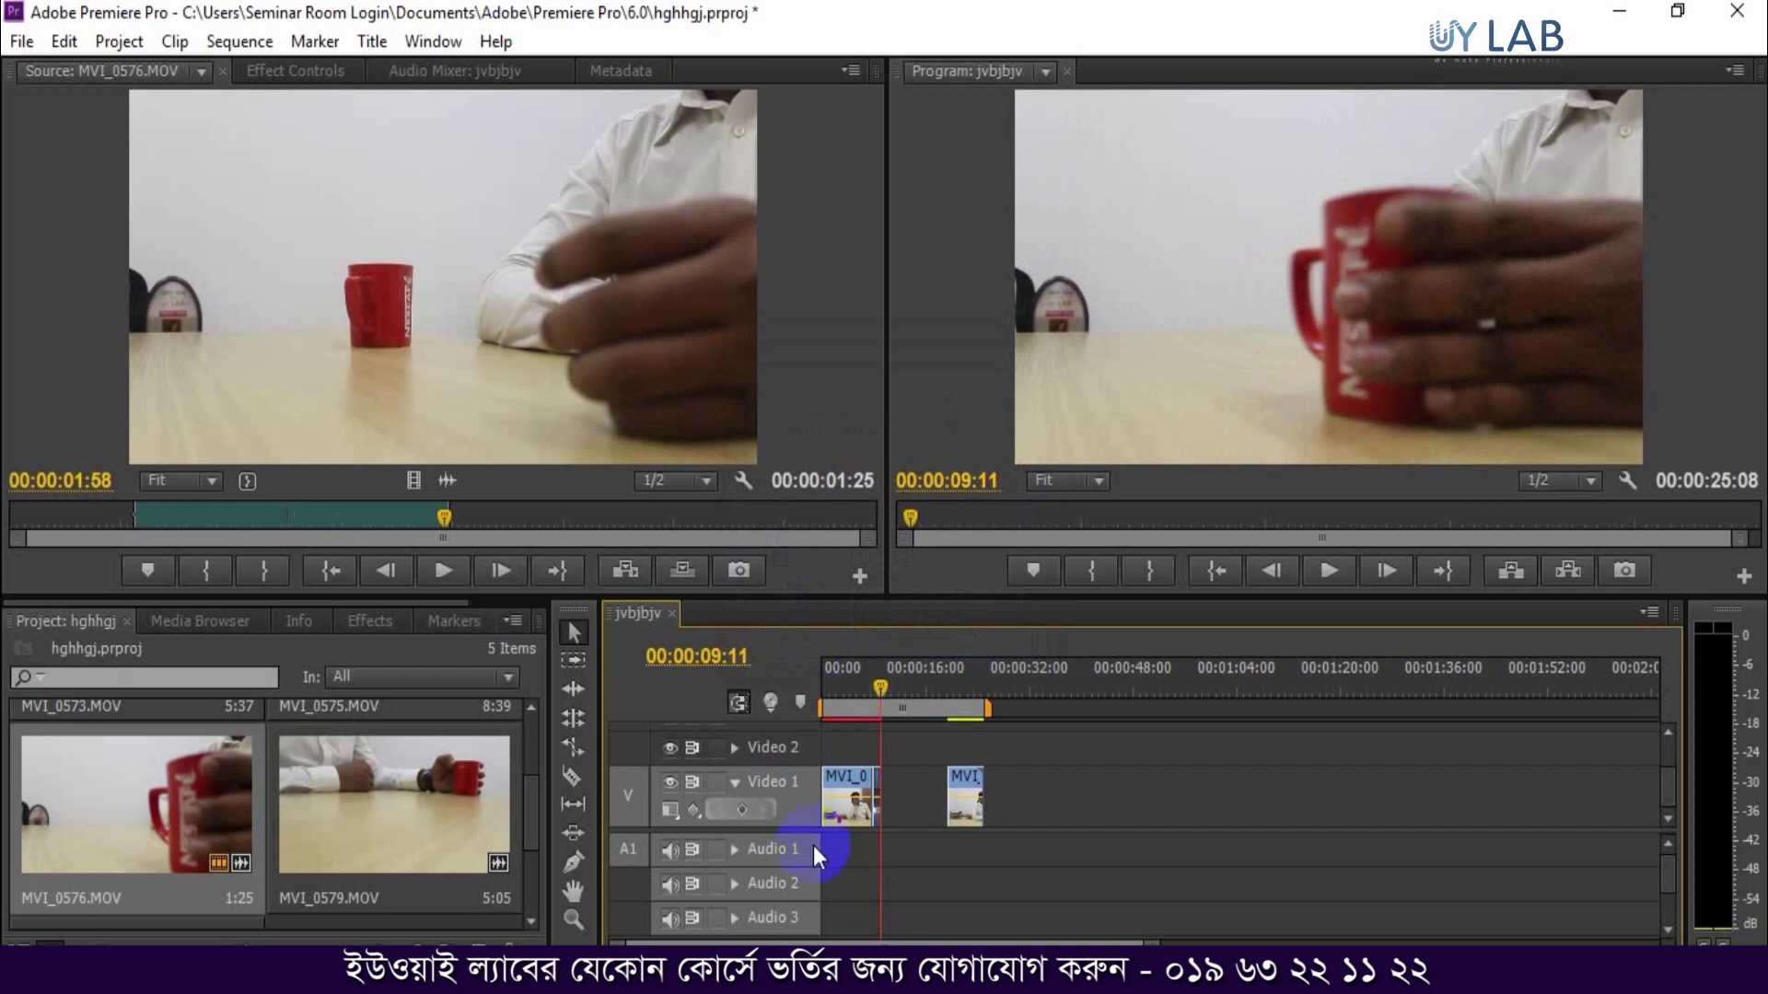
{"action": "key", "text": "="}
{"action": "key", "text": "="}
{"action": "key", "text": "="}
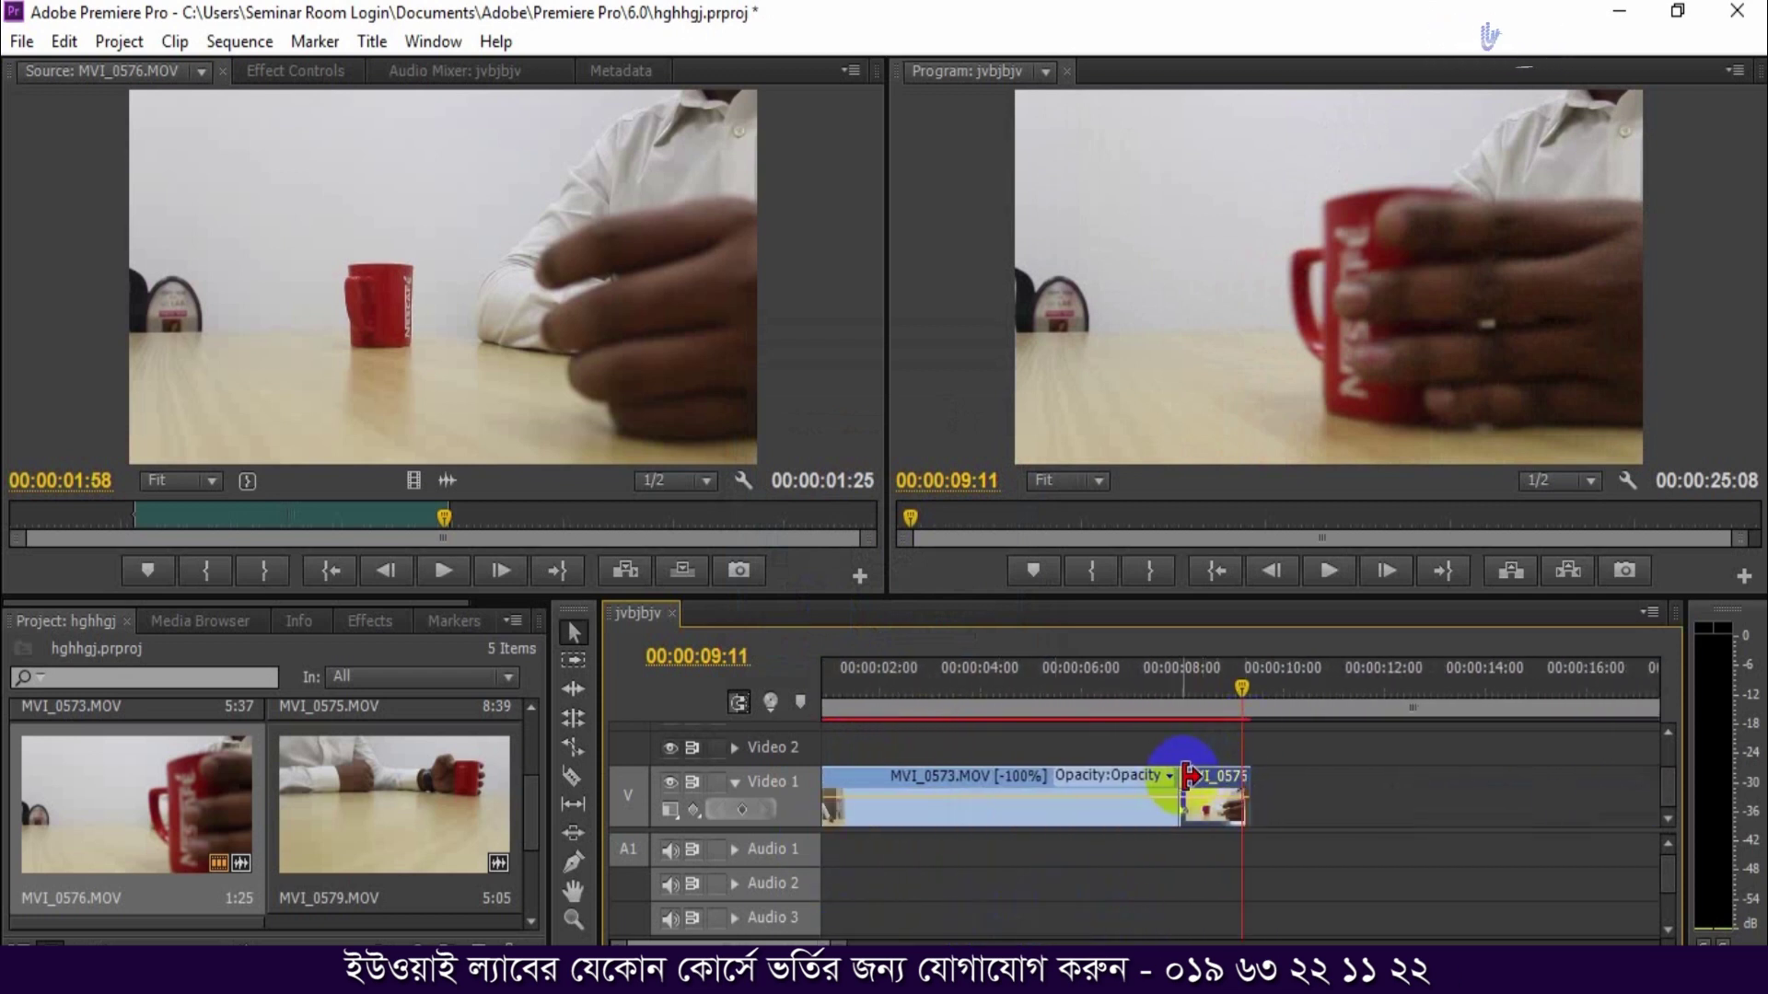
{"action": "left_click_drag", "start_coordinate": [1187, 775], "coordinate": [1216, 775]}
{"action": "left_click_drag", "start_coordinate": [1087, 650], "coordinate": [1052, 679]}
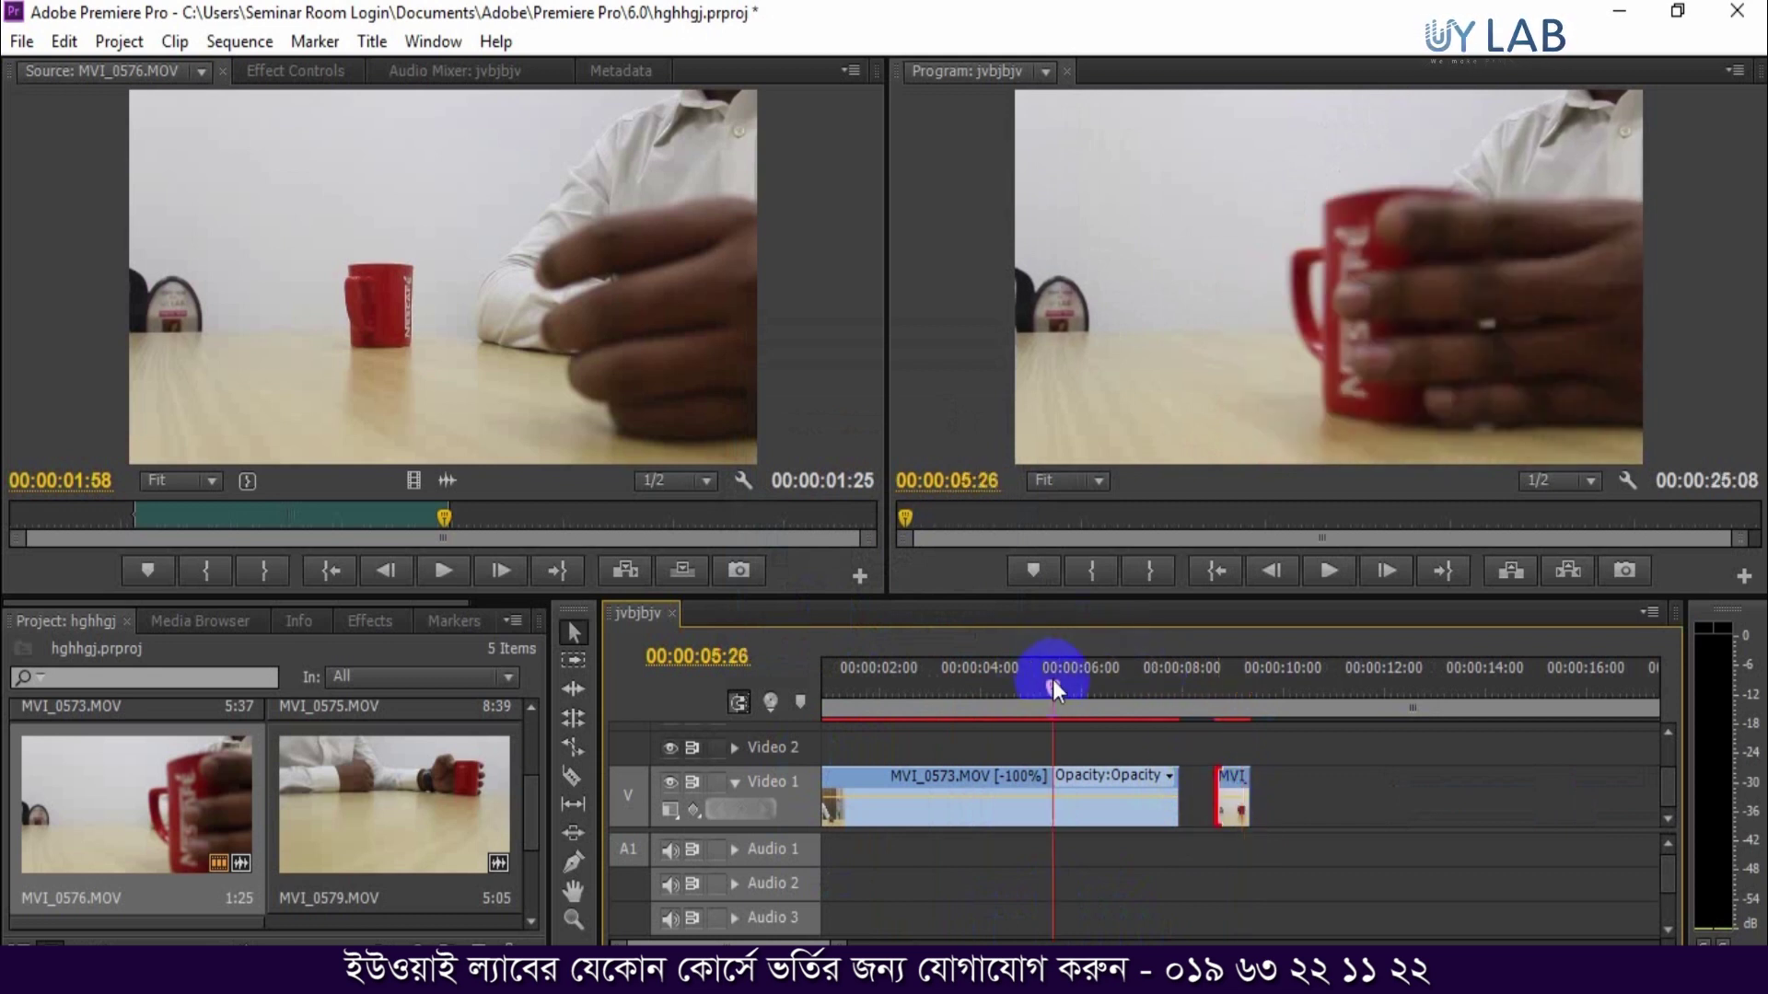
{"action": "left_click", "coordinate": [1243, 792]}
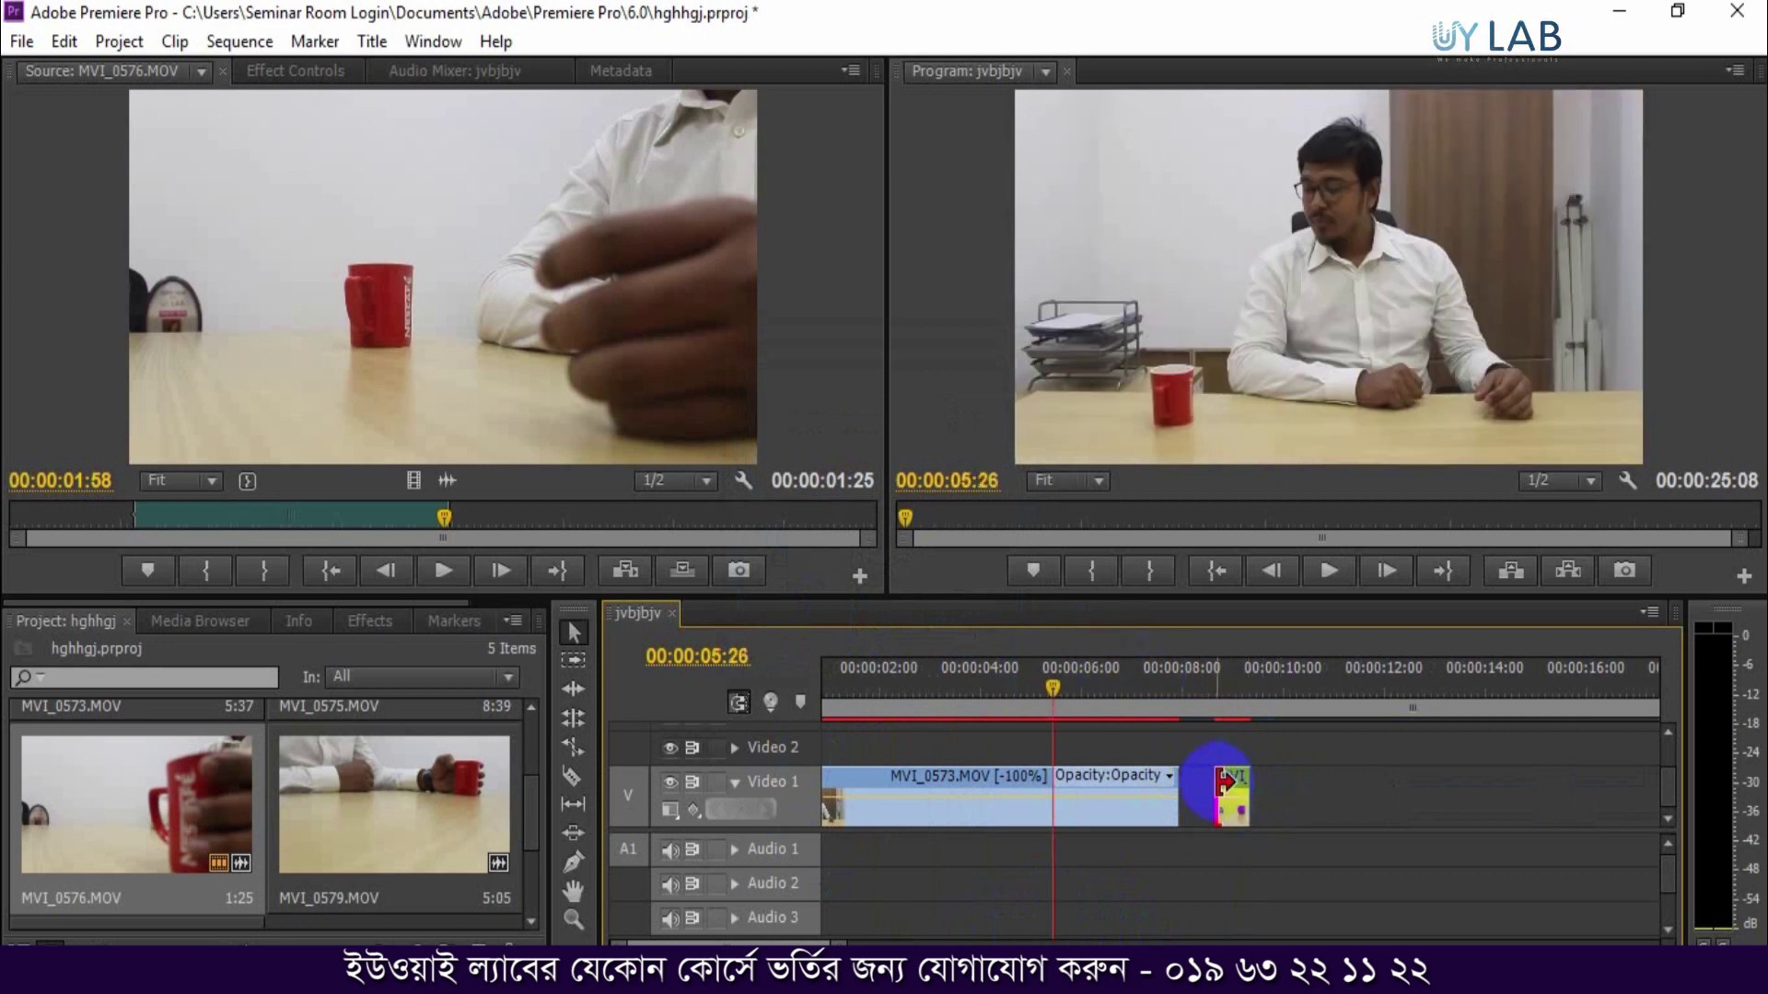
{"action": "left_click_drag", "start_coordinate": [1222, 782], "coordinate": [1204, 782]}
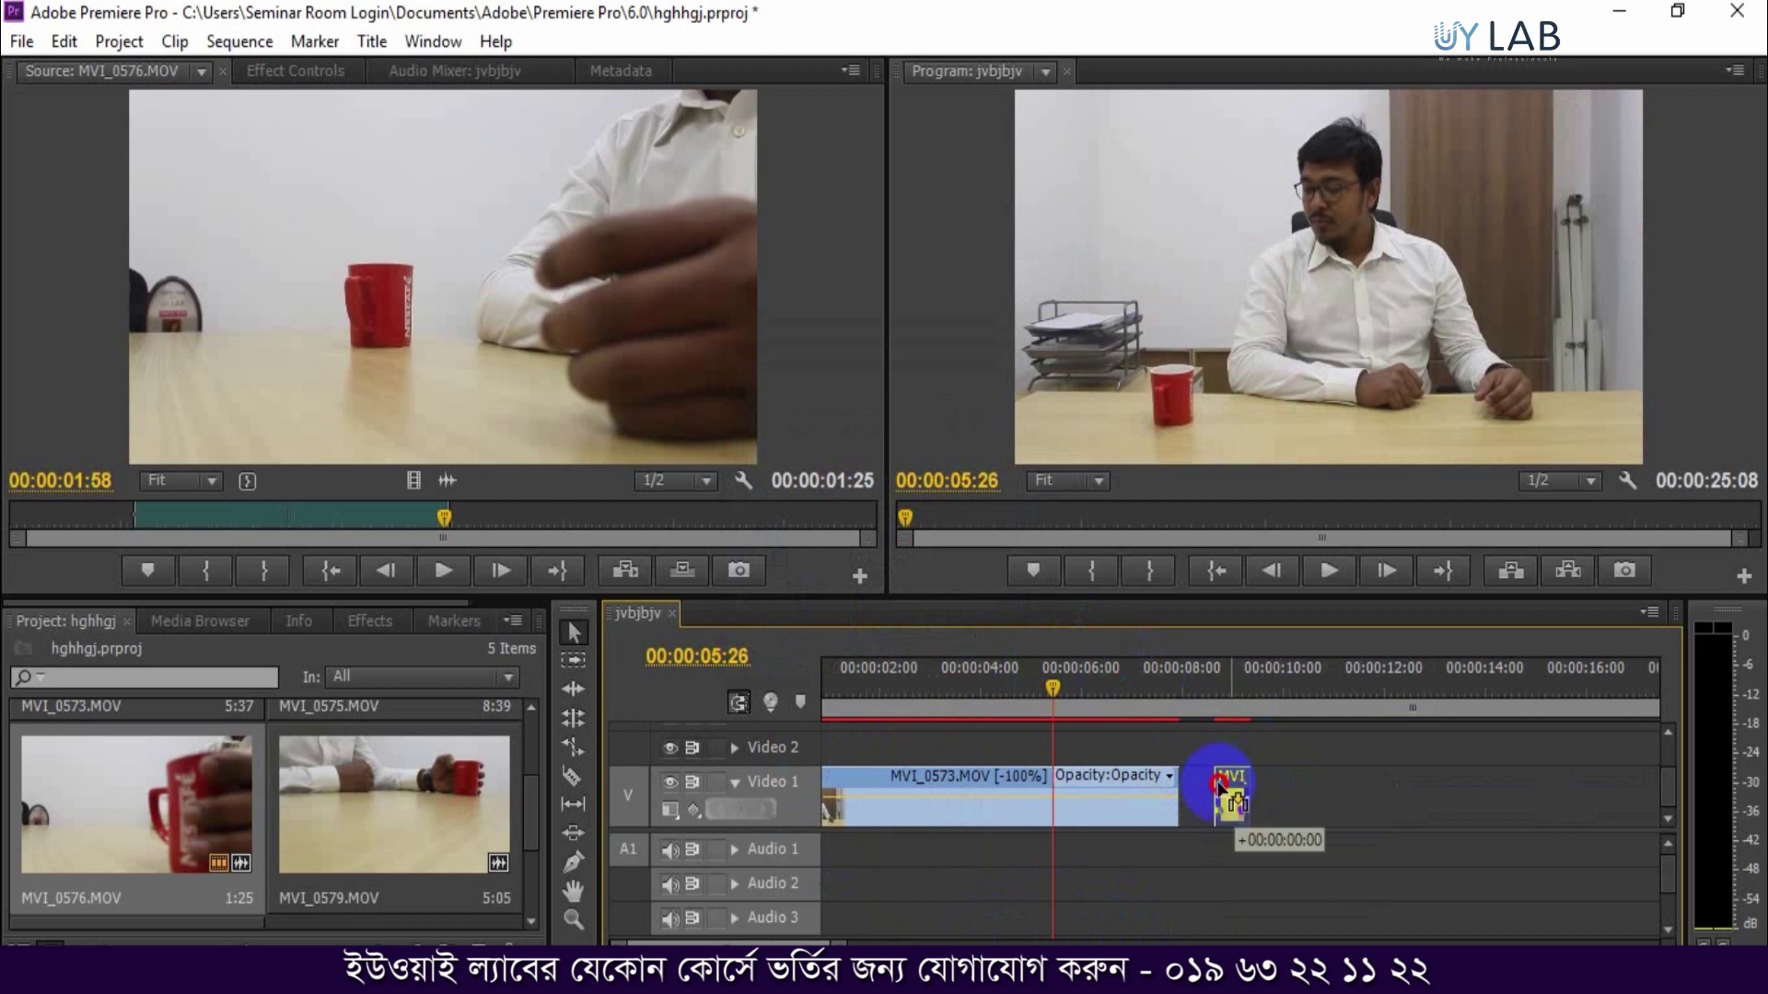
{"action": "key", "text": "space"}
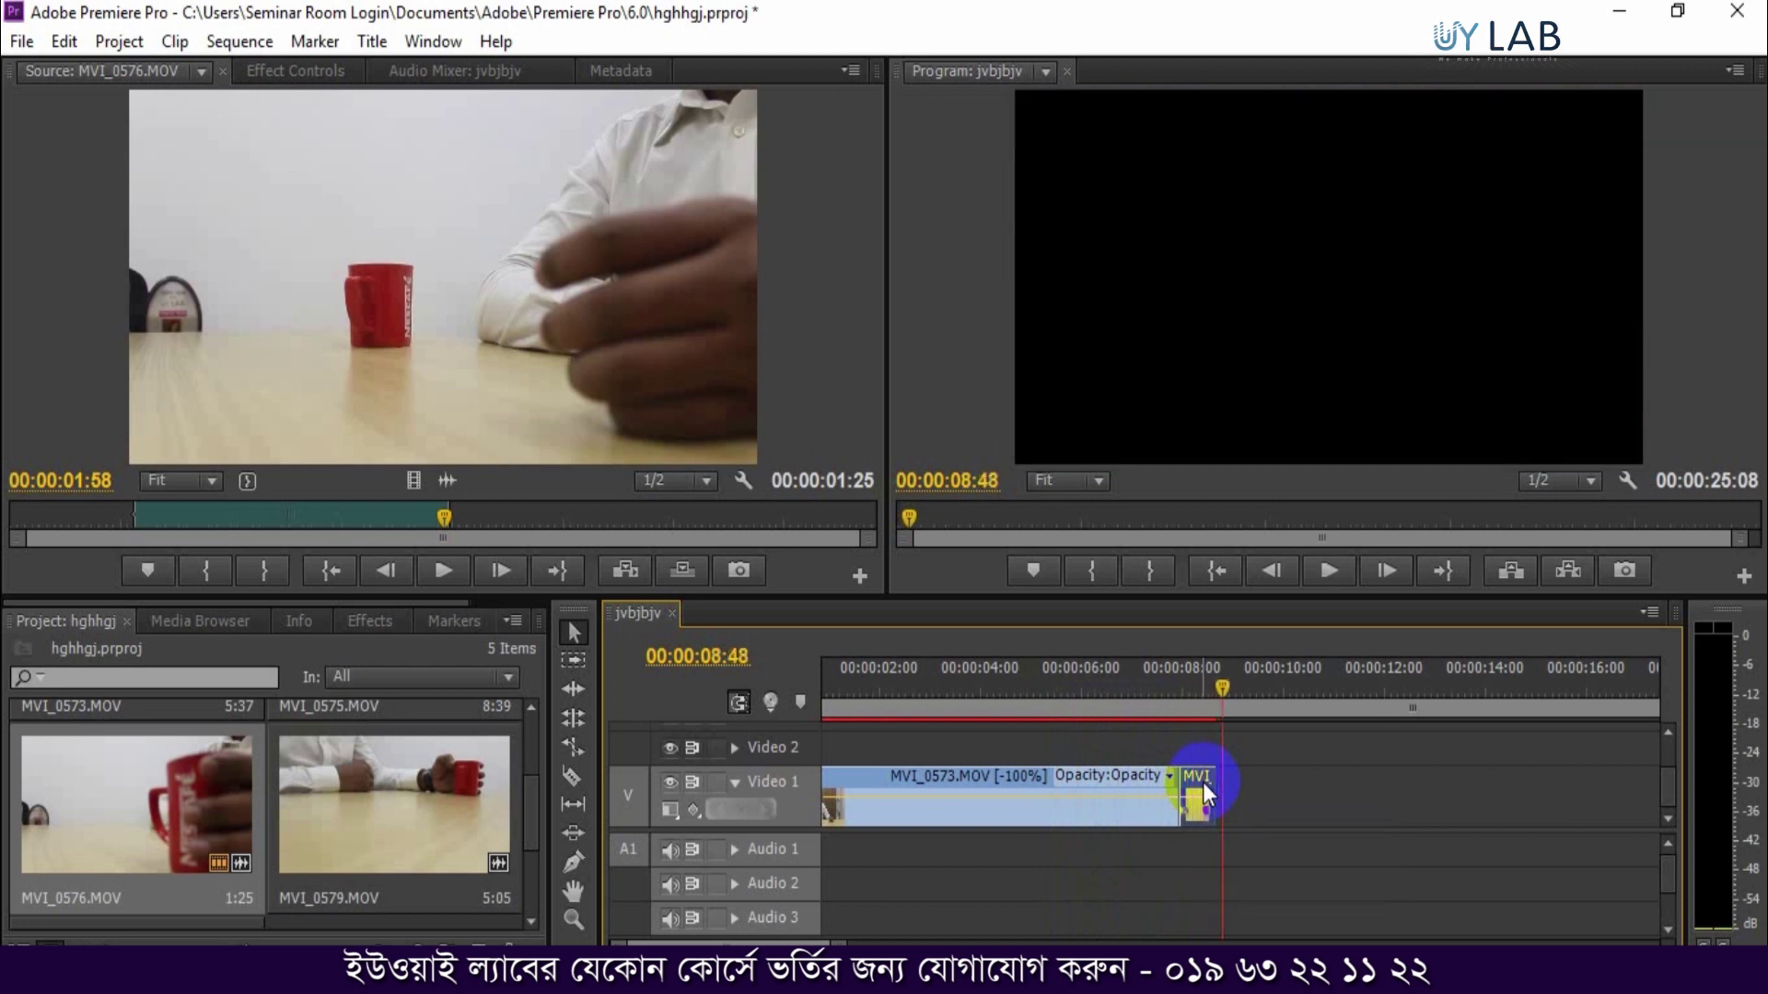
- Move the short MVI_0576 clip up to Video 2 around 00:00:07:27, over the first clip's end
{"action": "left_click_drag", "start_coordinate": [1192, 773], "coordinate": [1151, 745]}
{"action": "left_click", "coordinate": [1124, 680]}
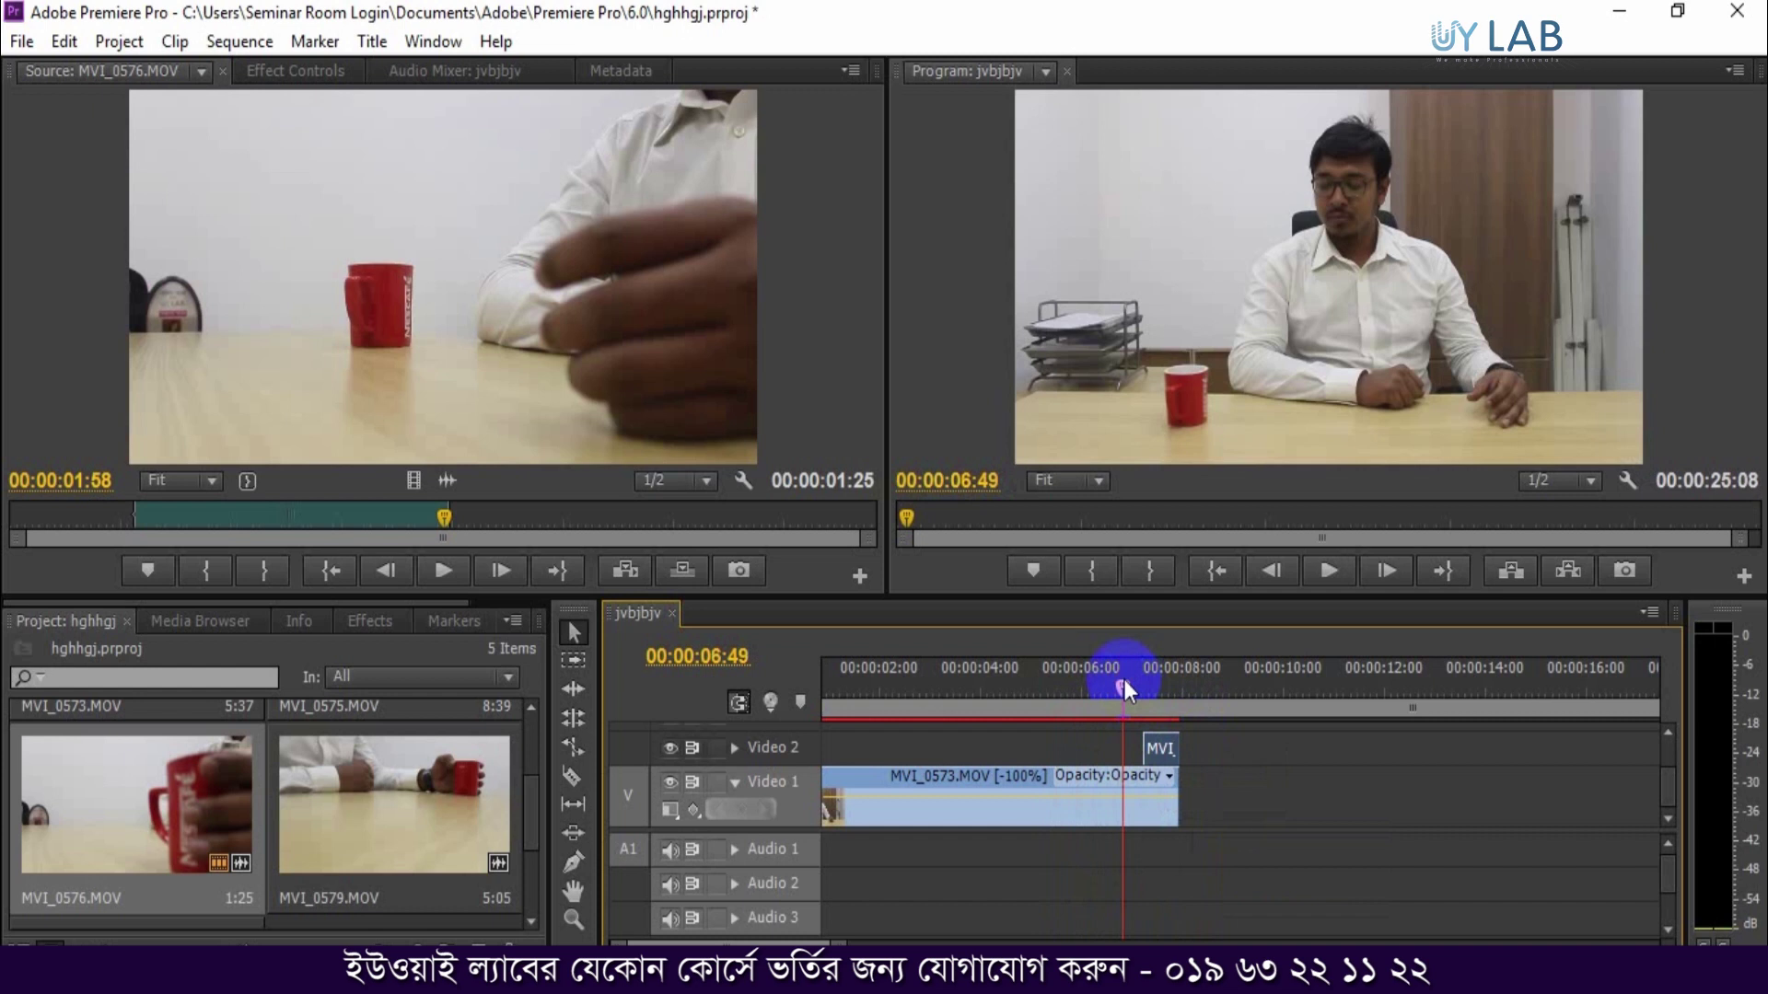
{"action": "key", "text": "space"}
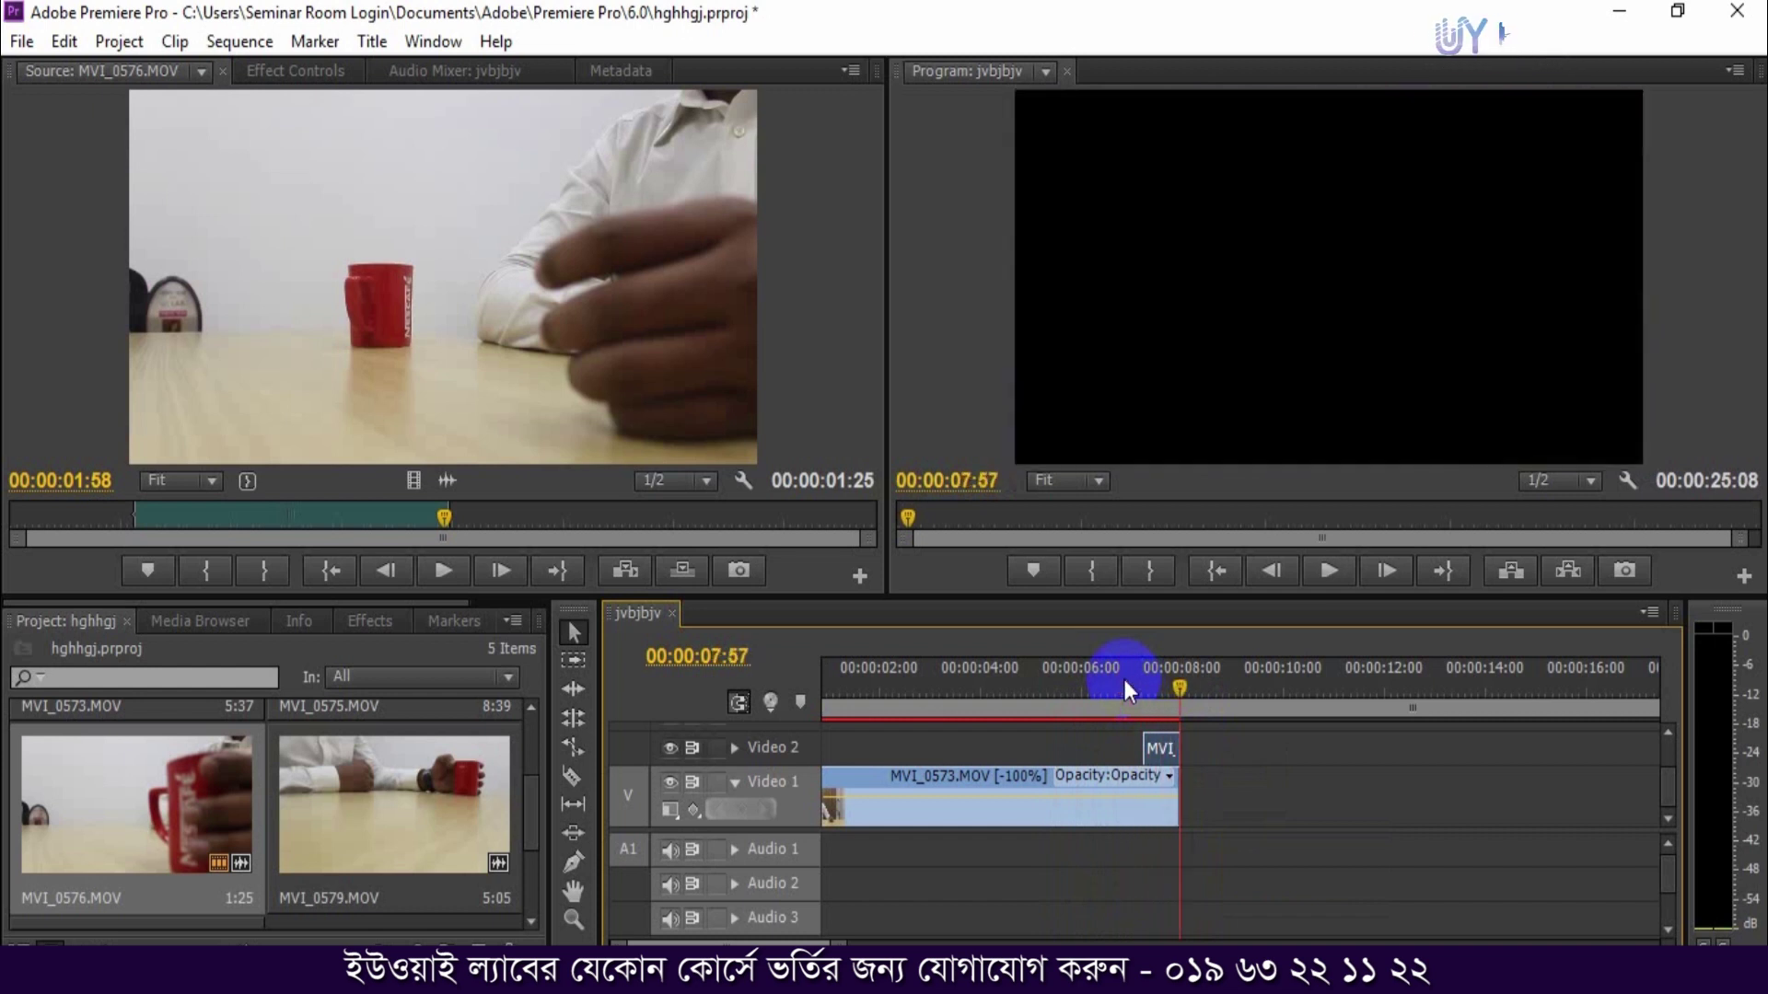
{"action": "left_click_drag", "start_coordinate": [1151, 677], "coordinate": [1162, 746]}
{"action": "left_click", "coordinate": [1124, 679]}
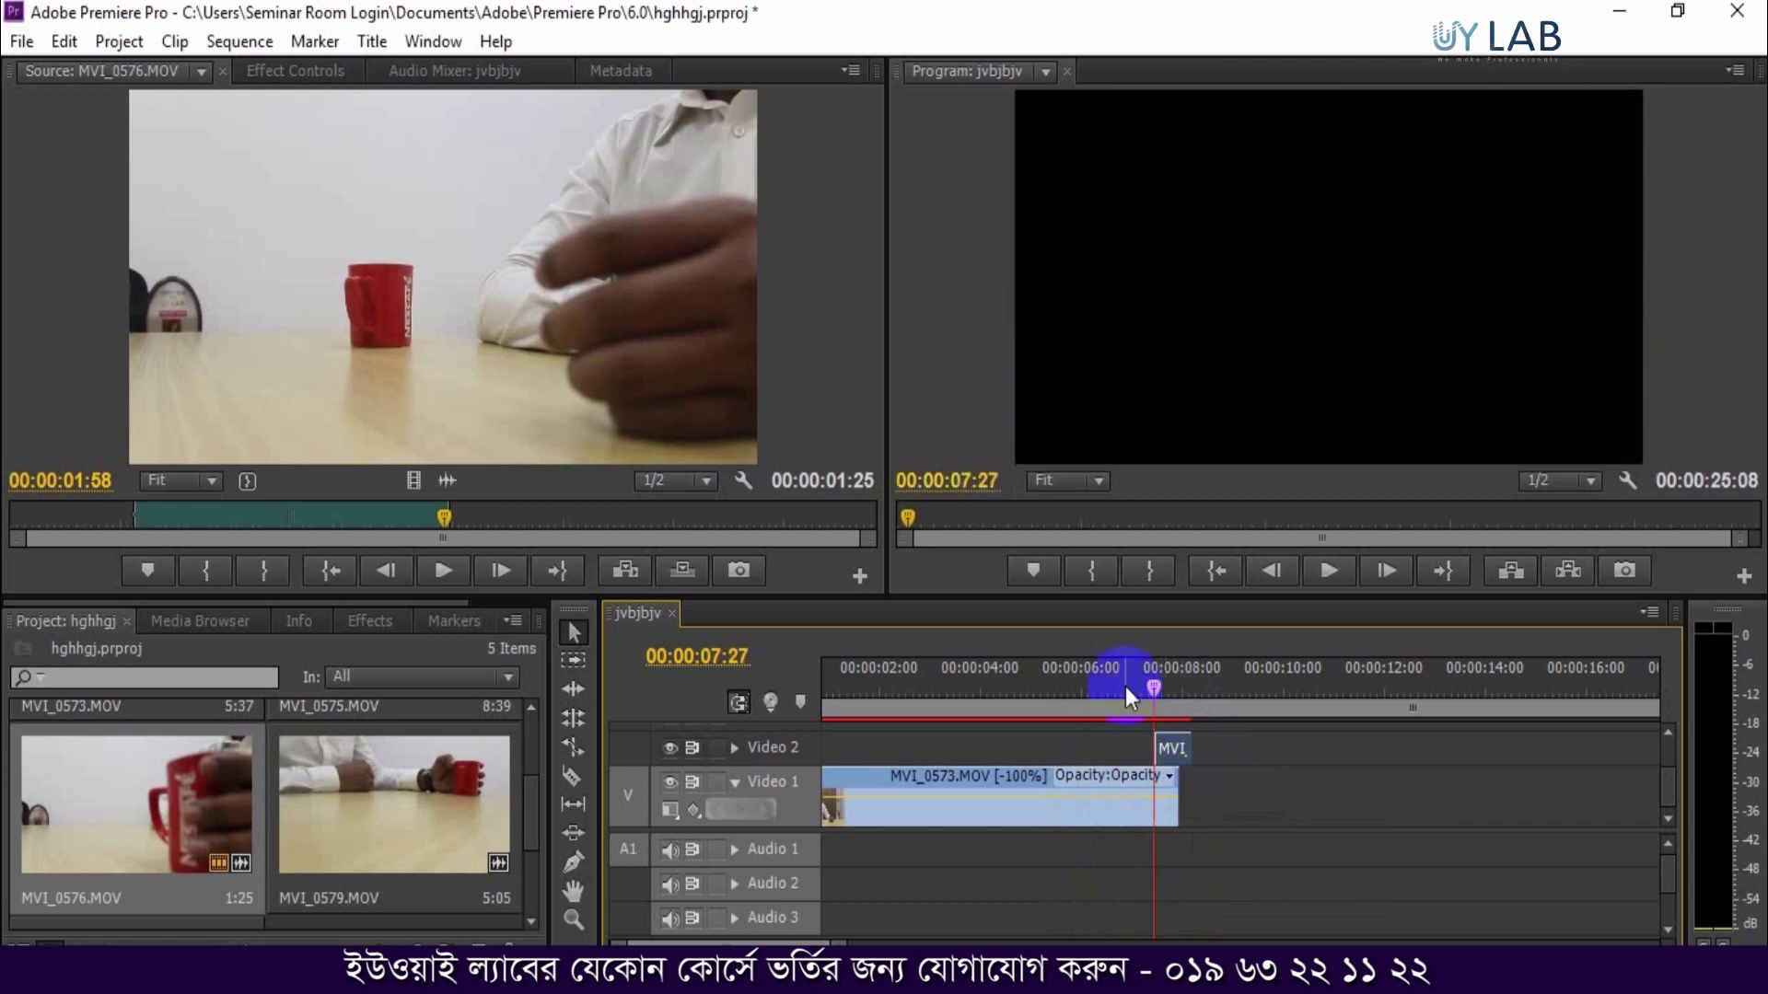
{"action": "key", "text": "space"}
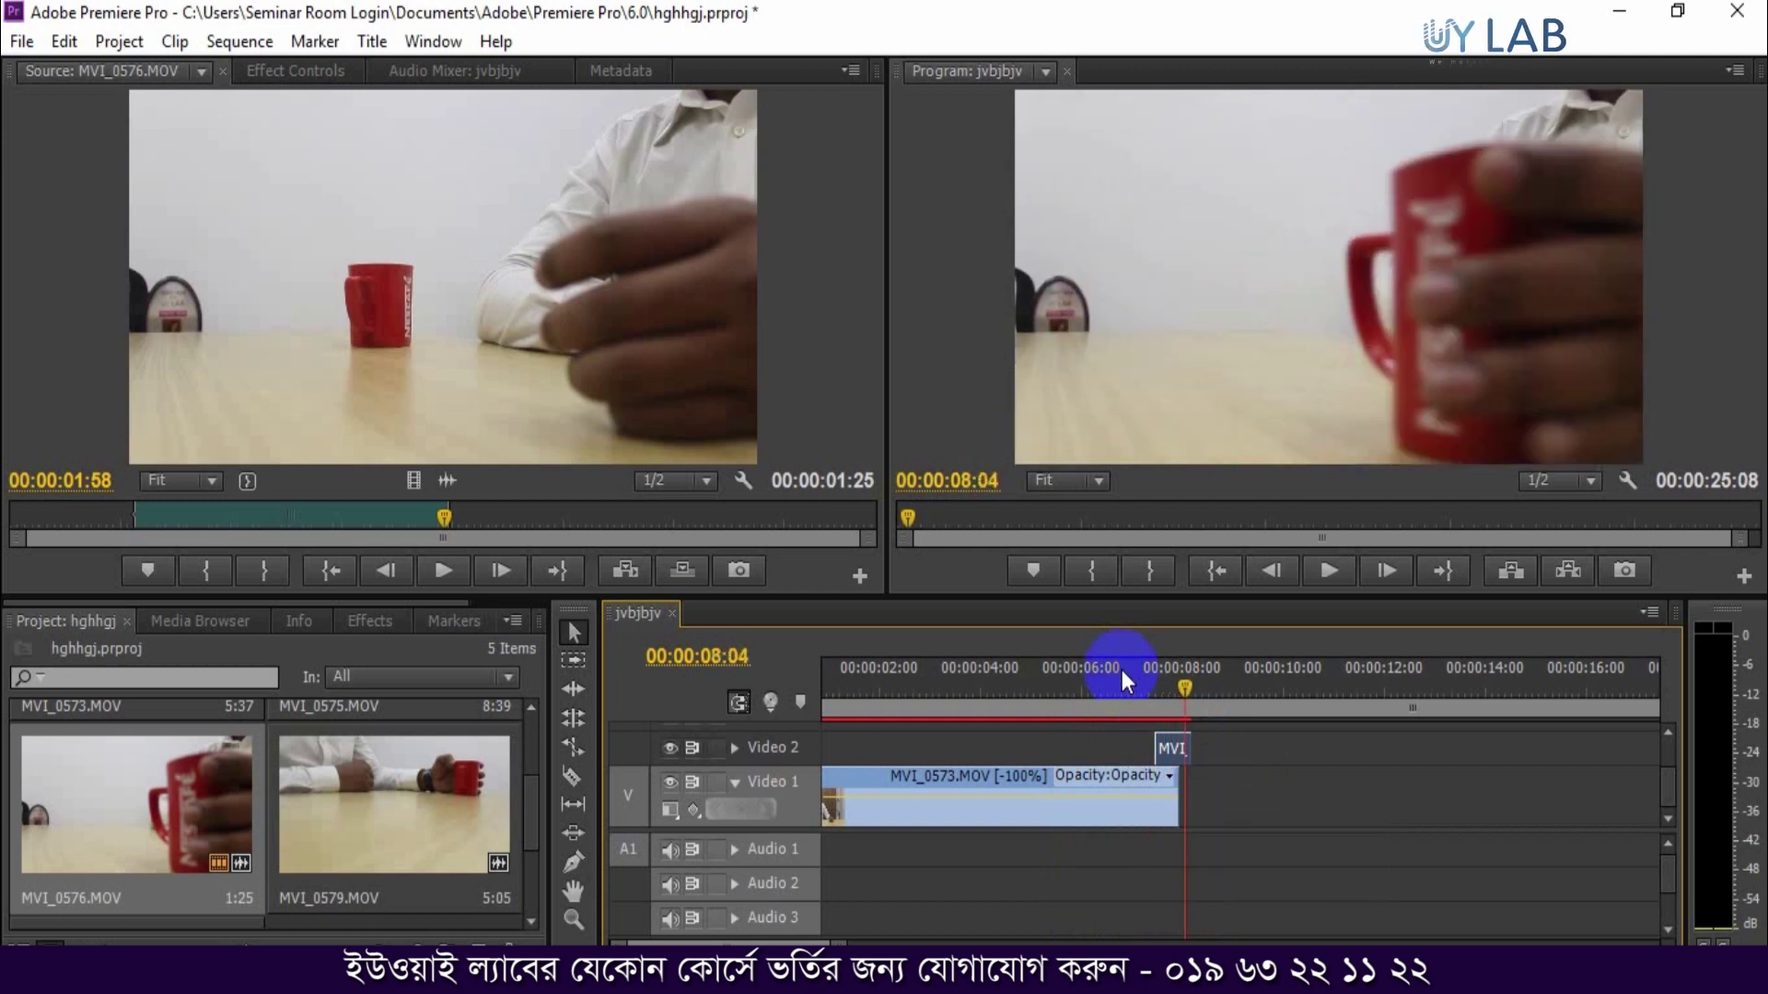
- Slide the Video 2 MVI_0576 insert 15 frames earlier and preview it
{"action": "left_click", "coordinate": [1142, 679]}
{"action": "left_click", "coordinate": [1170, 752]}
{"action": "left_click_drag", "start_coordinate": [1172, 760], "coordinate": [1159, 756]}
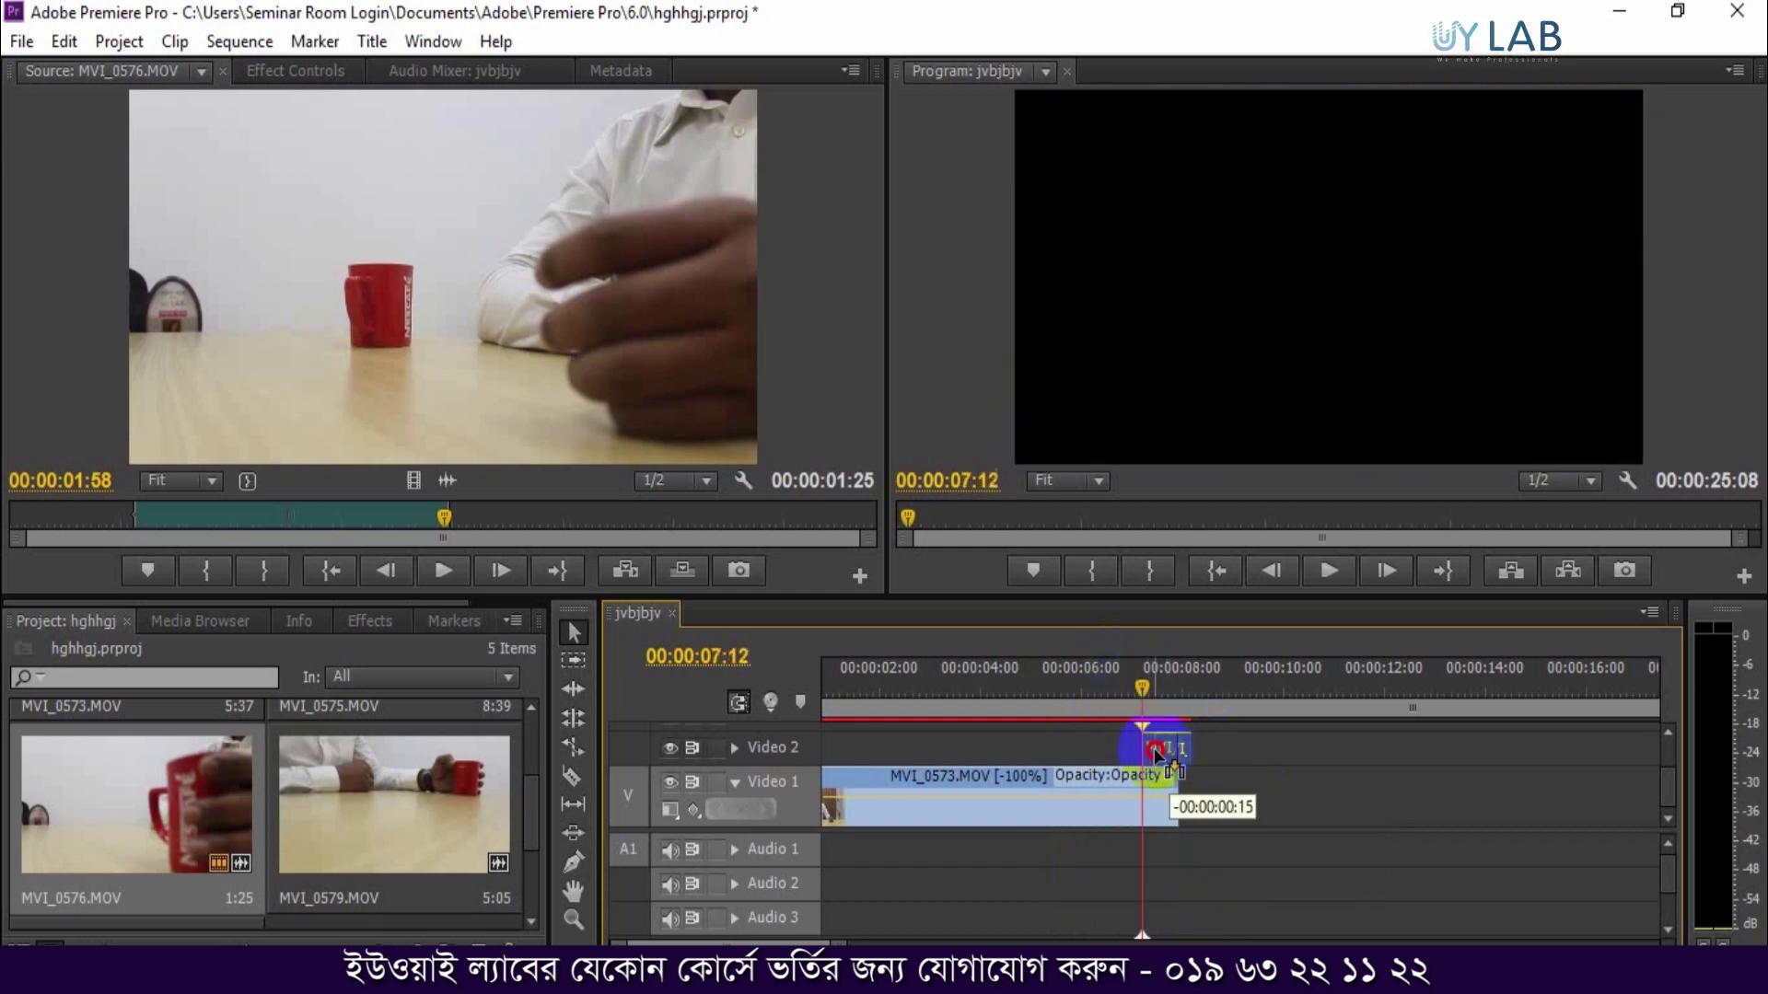
{"action": "left_click", "coordinate": [1116, 681]}
{"action": "key", "text": "space"}
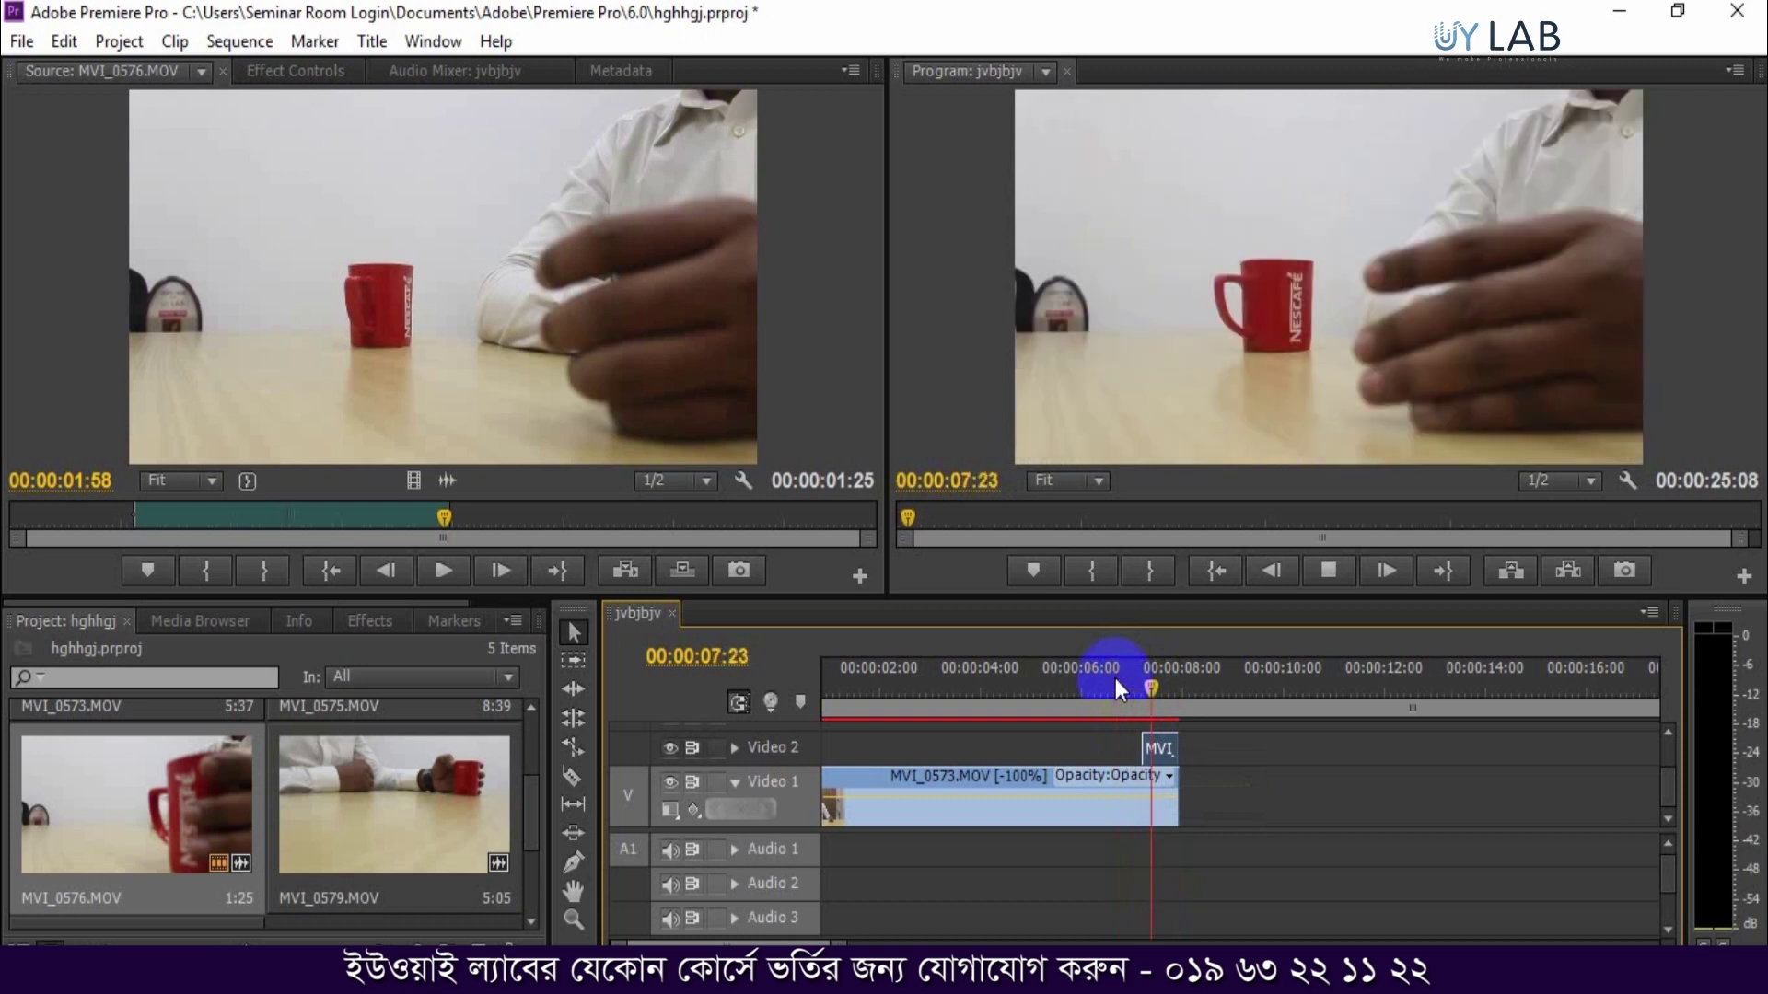
{"action": "key", "text": "space"}
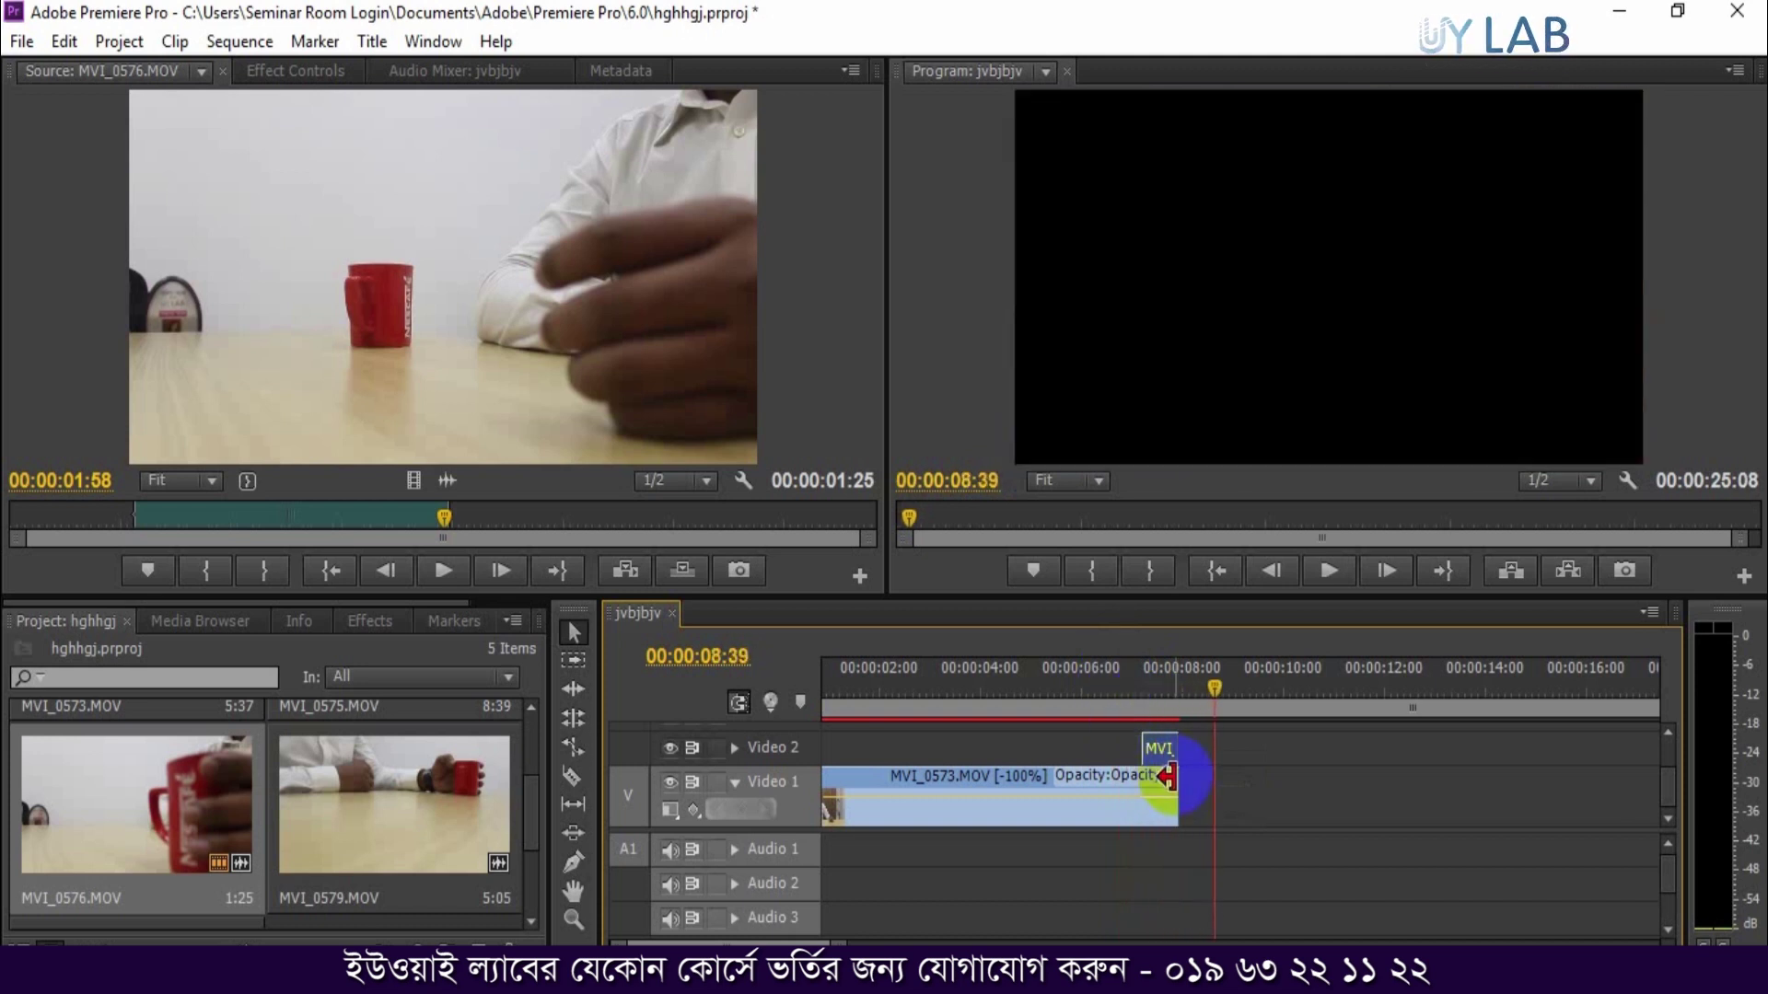
- Trim the end of the reversed MVI_0573 clip shorter and review the cut
{"action": "left_click_drag", "start_coordinate": [1176, 794], "coordinate": [1138, 794]}
{"action": "left_click", "coordinate": [1131, 687]}
{"action": "key", "text": "space"}
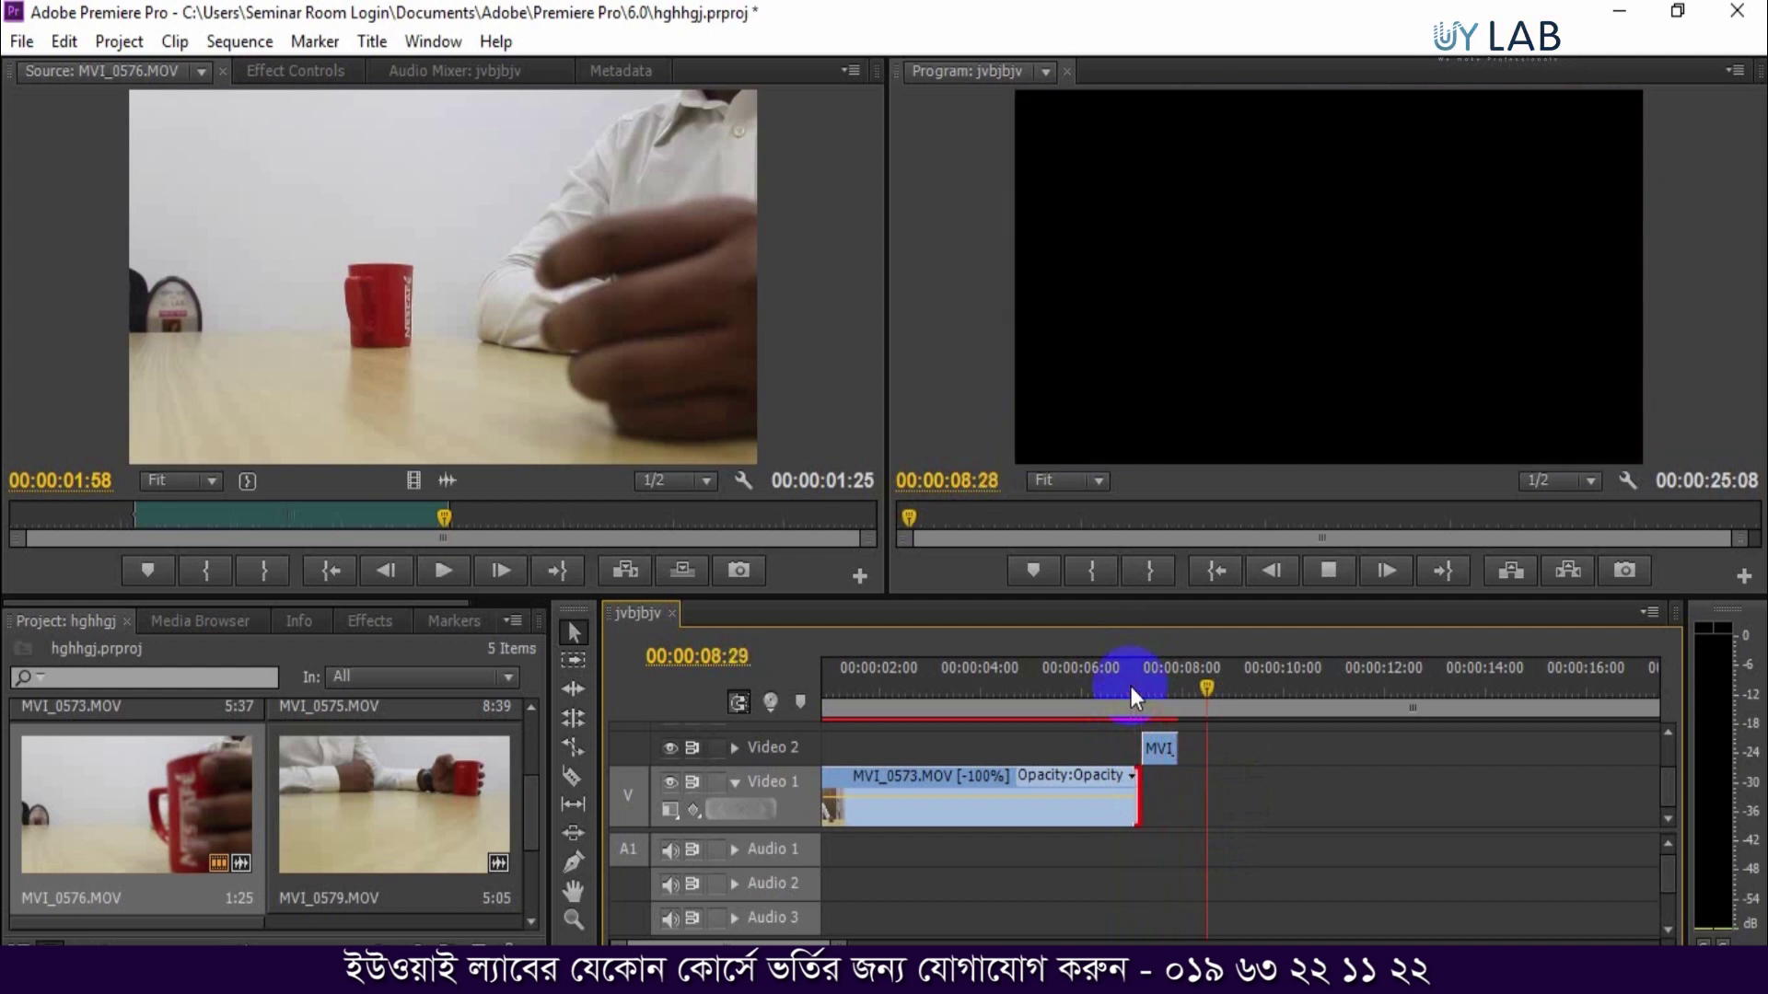
{"action": "left_click", "coordinate": [1079, 683]}
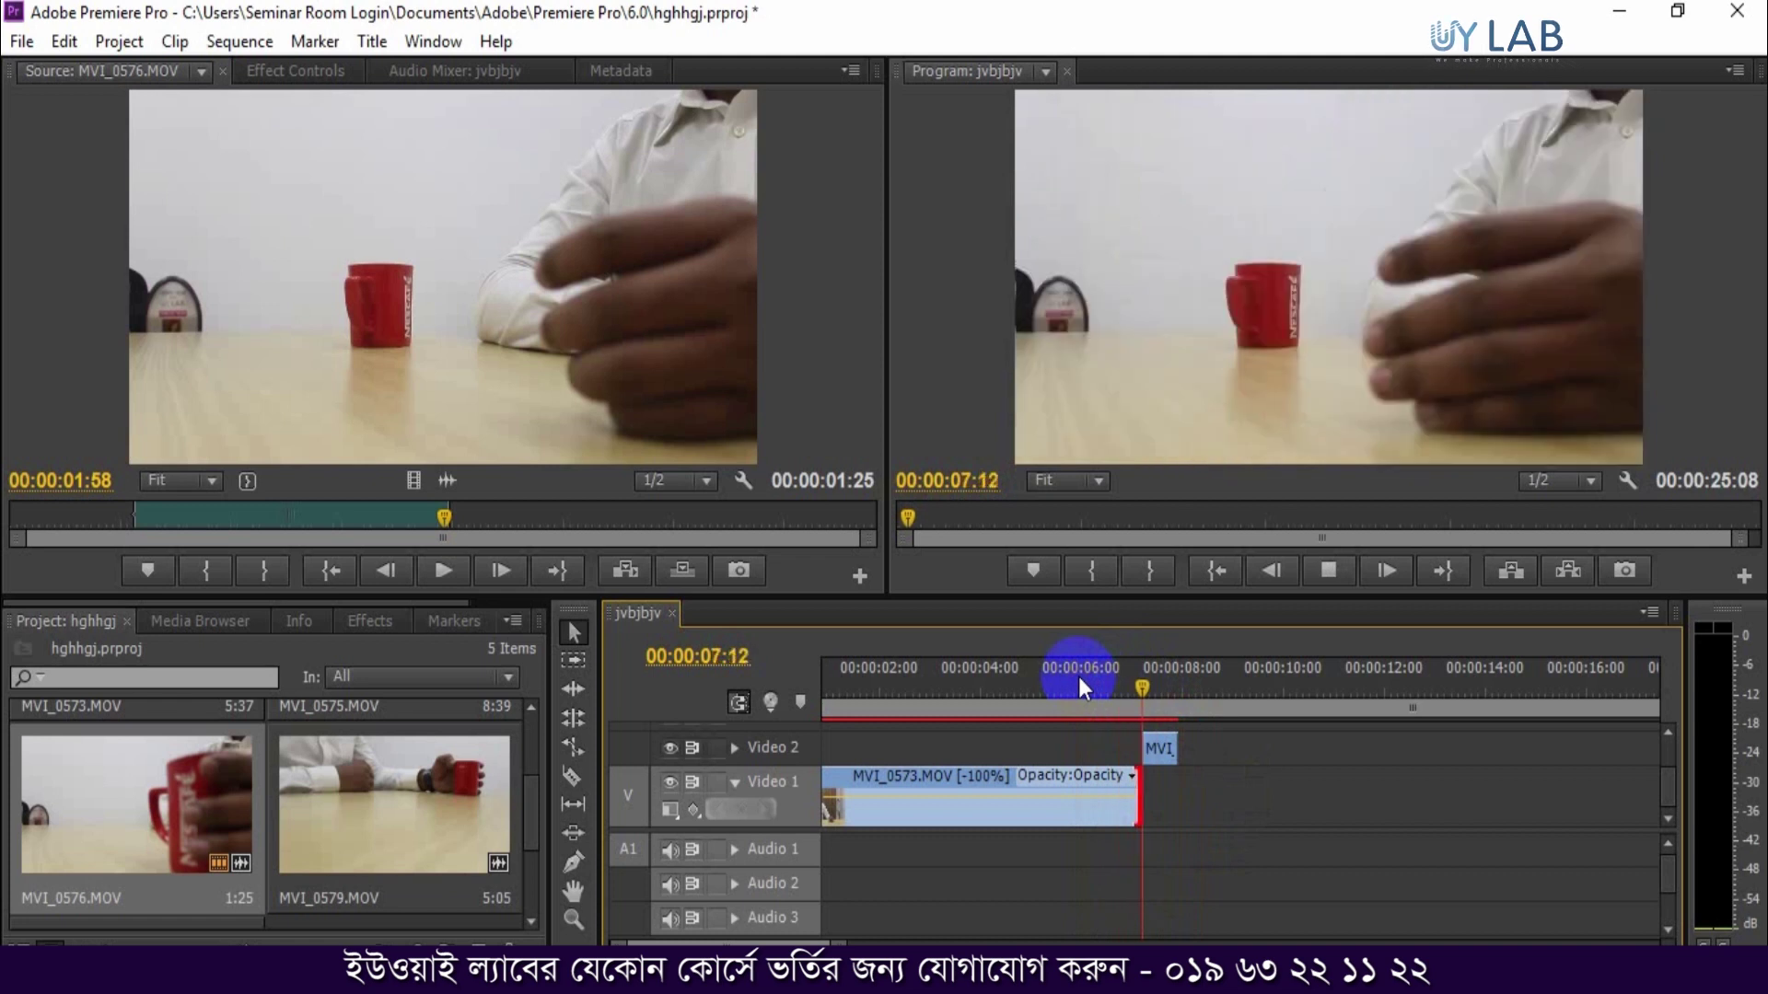
{"action": "left_click", "coordinate": [1080, 679]}
{"action": "key", "text": "space"}
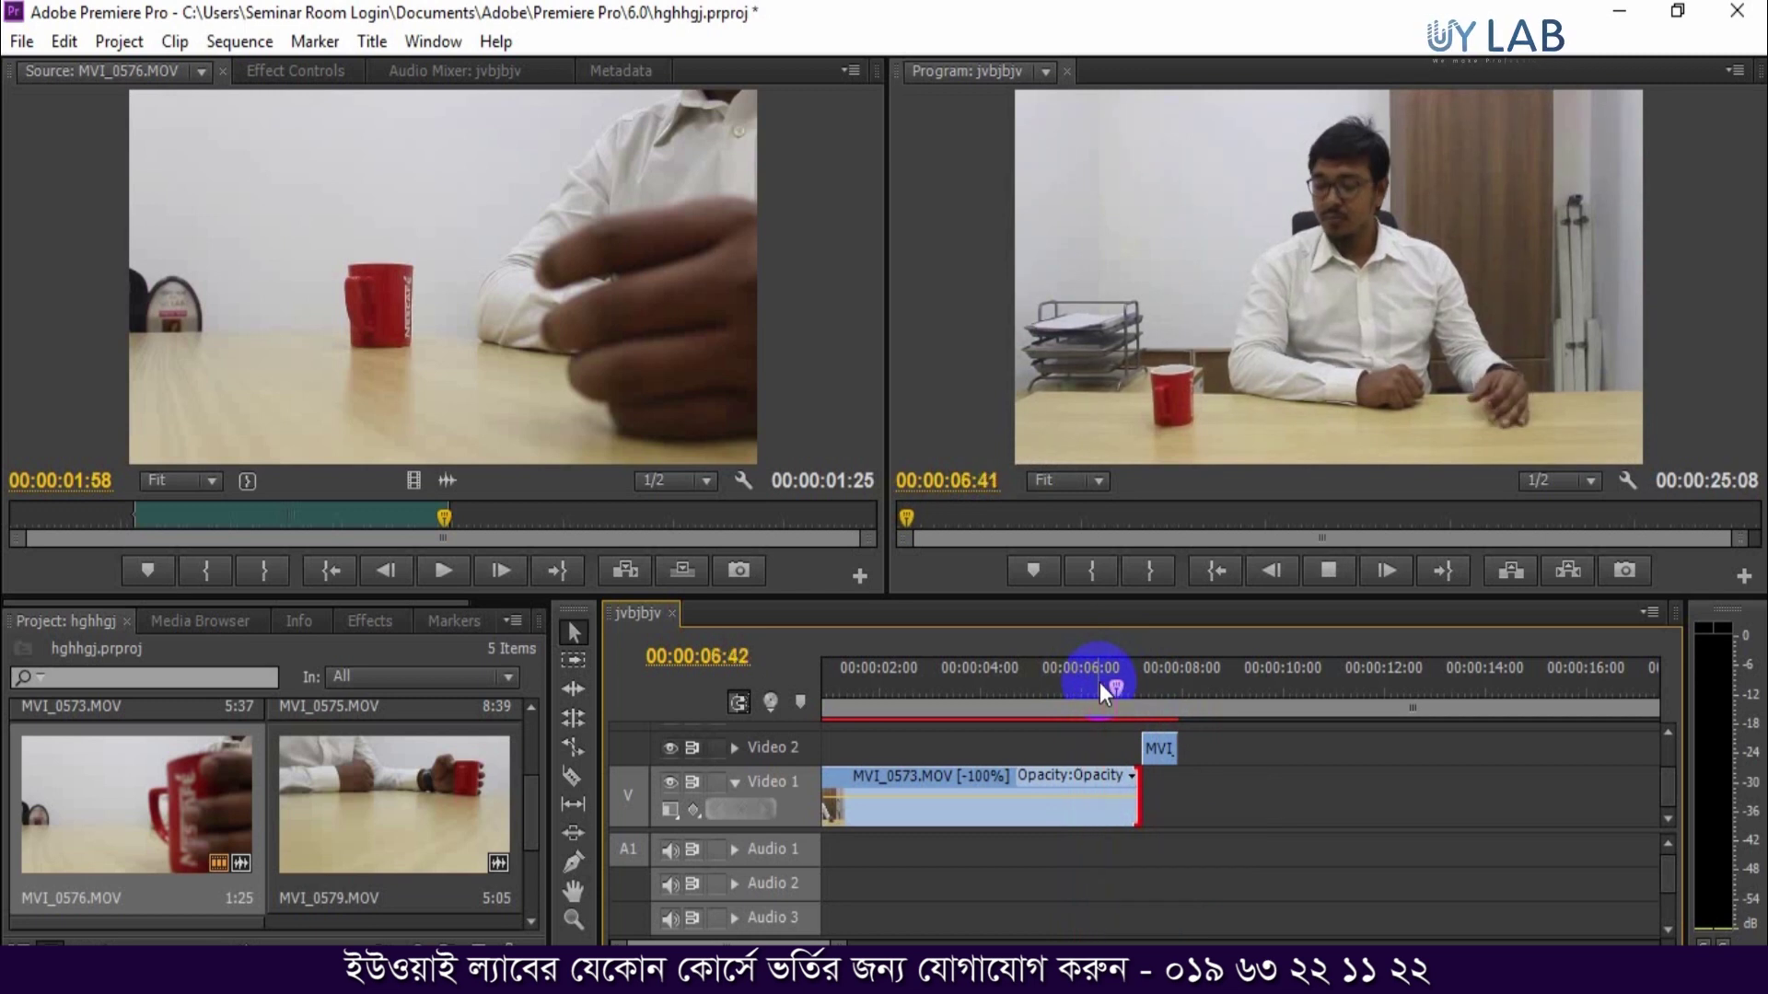
{"action": "key", "text": "space"}
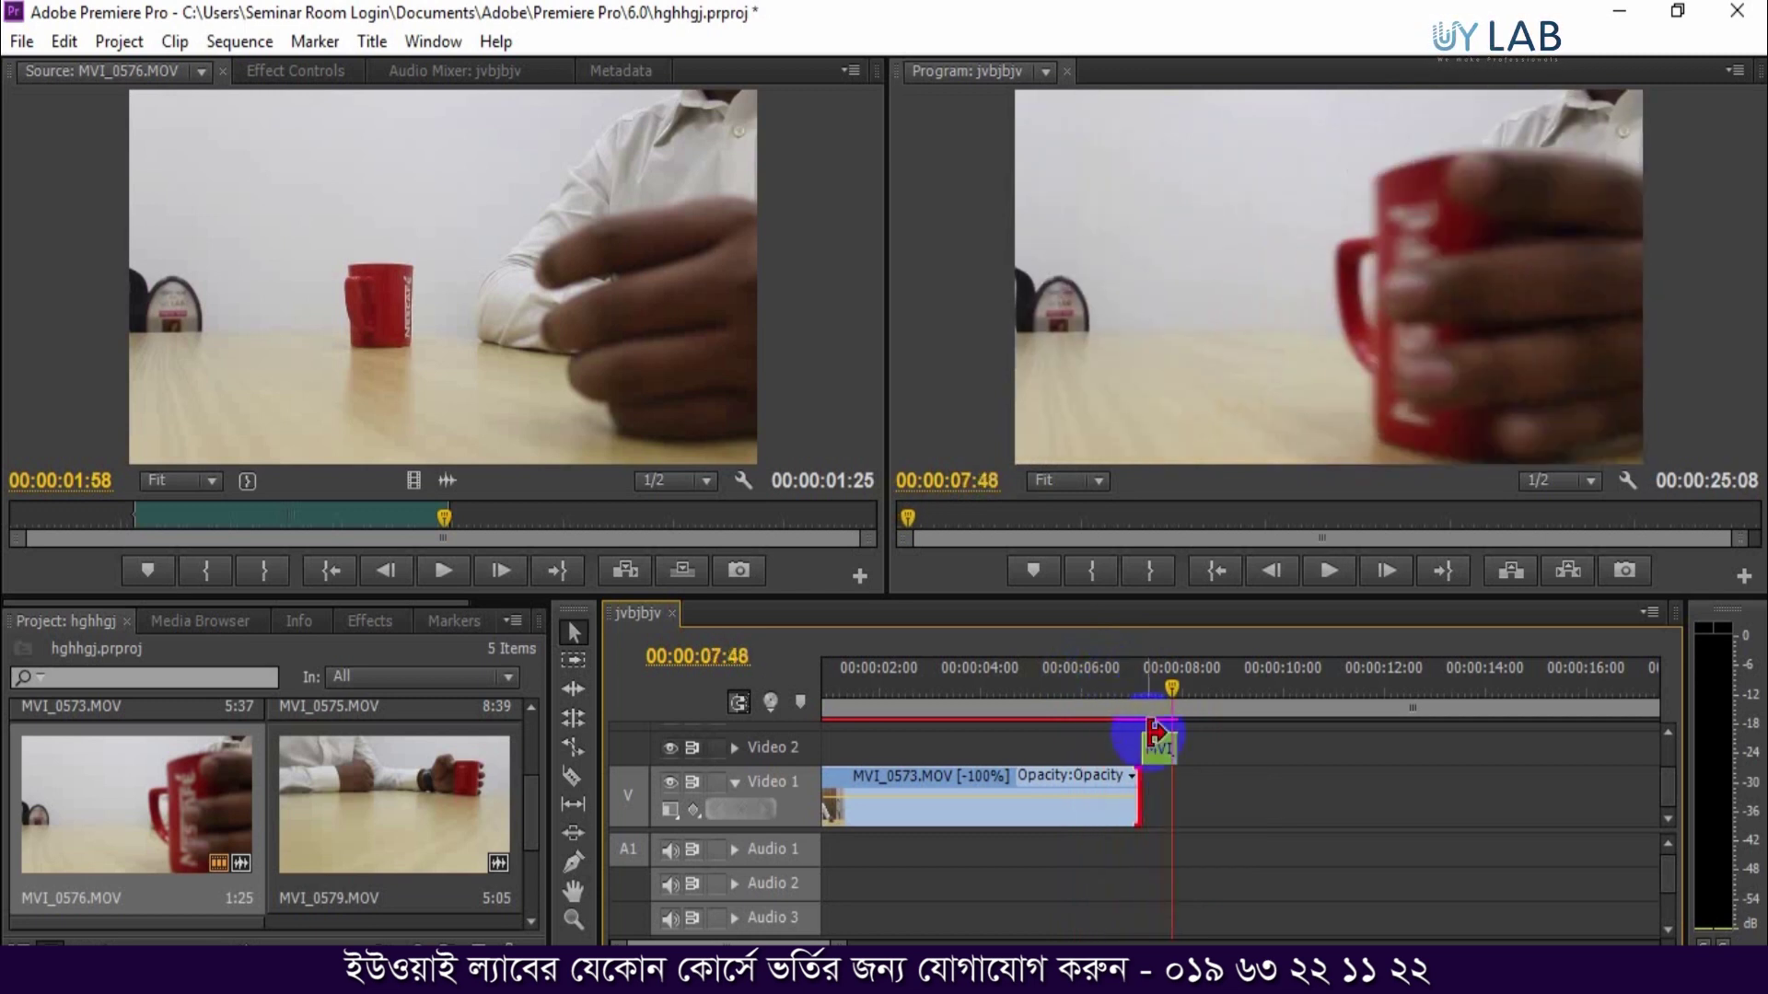
- Trim the start of the Video 2 insert later, review it, and zoom the timeline out
{"action": "left_click_drag", "start_coordinate": [1153, 747], "coordinate": [1153, 744]}
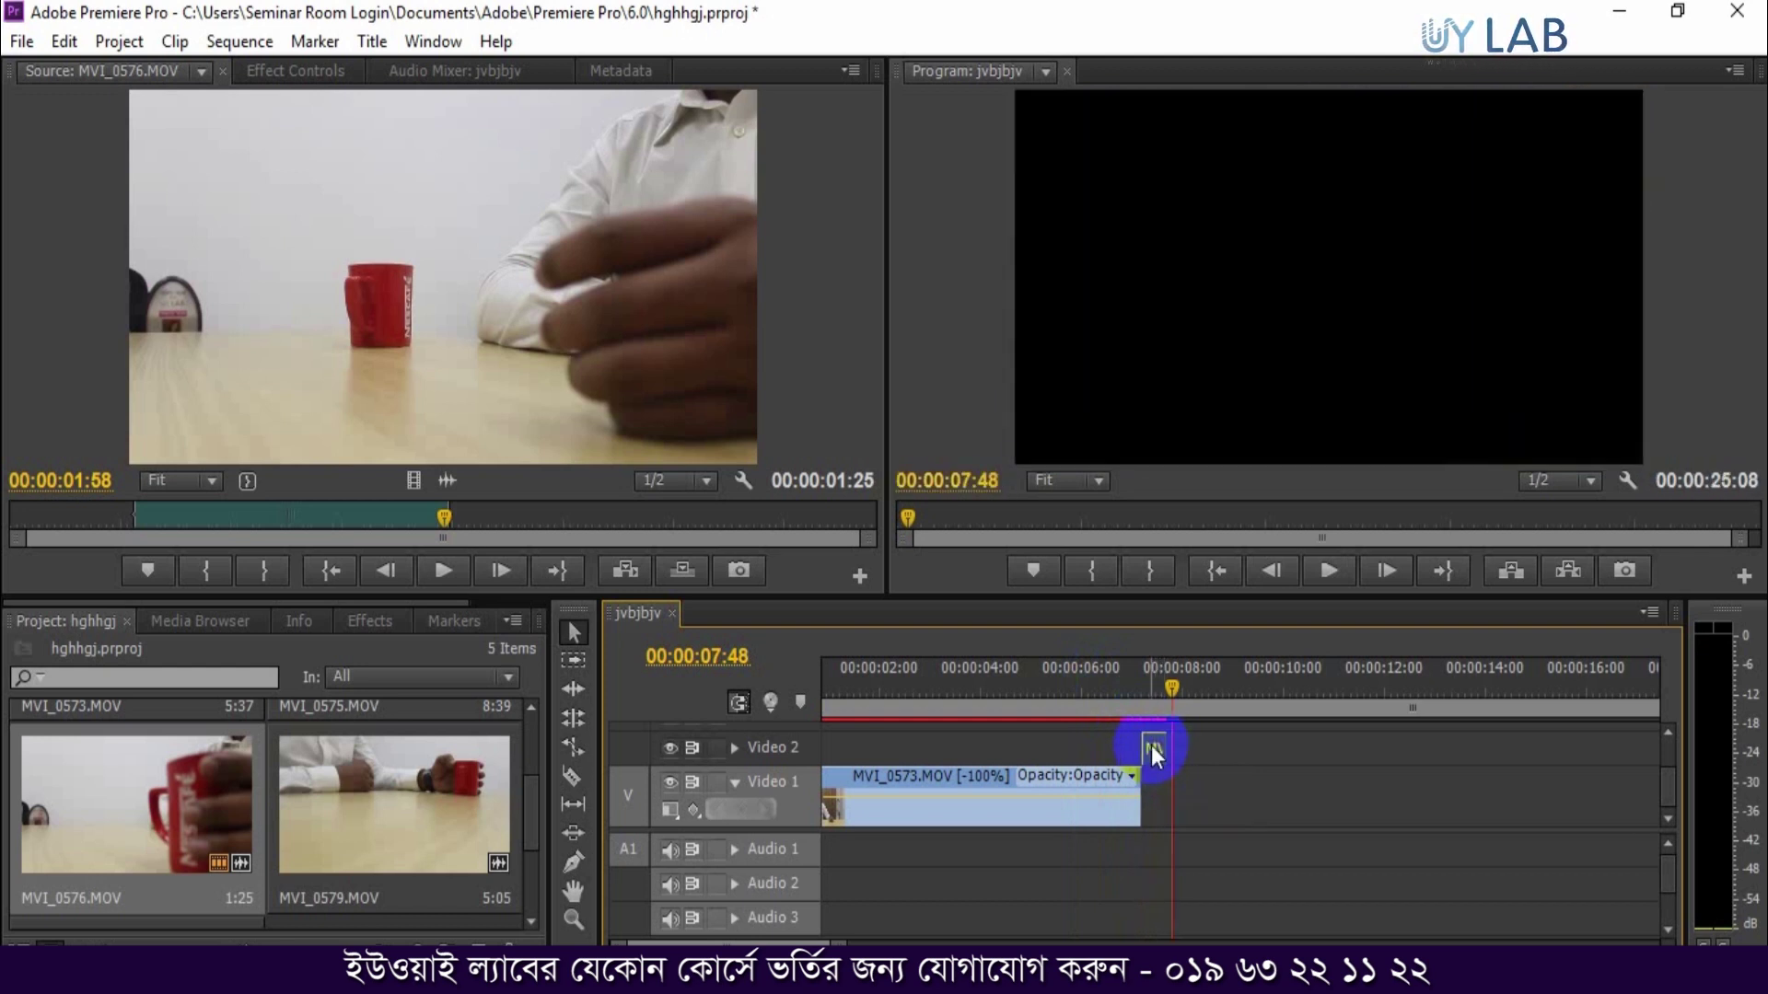
{"action": "left_click", "coordinate": [1107, 686]}
{"action": "key", "text": "space"}
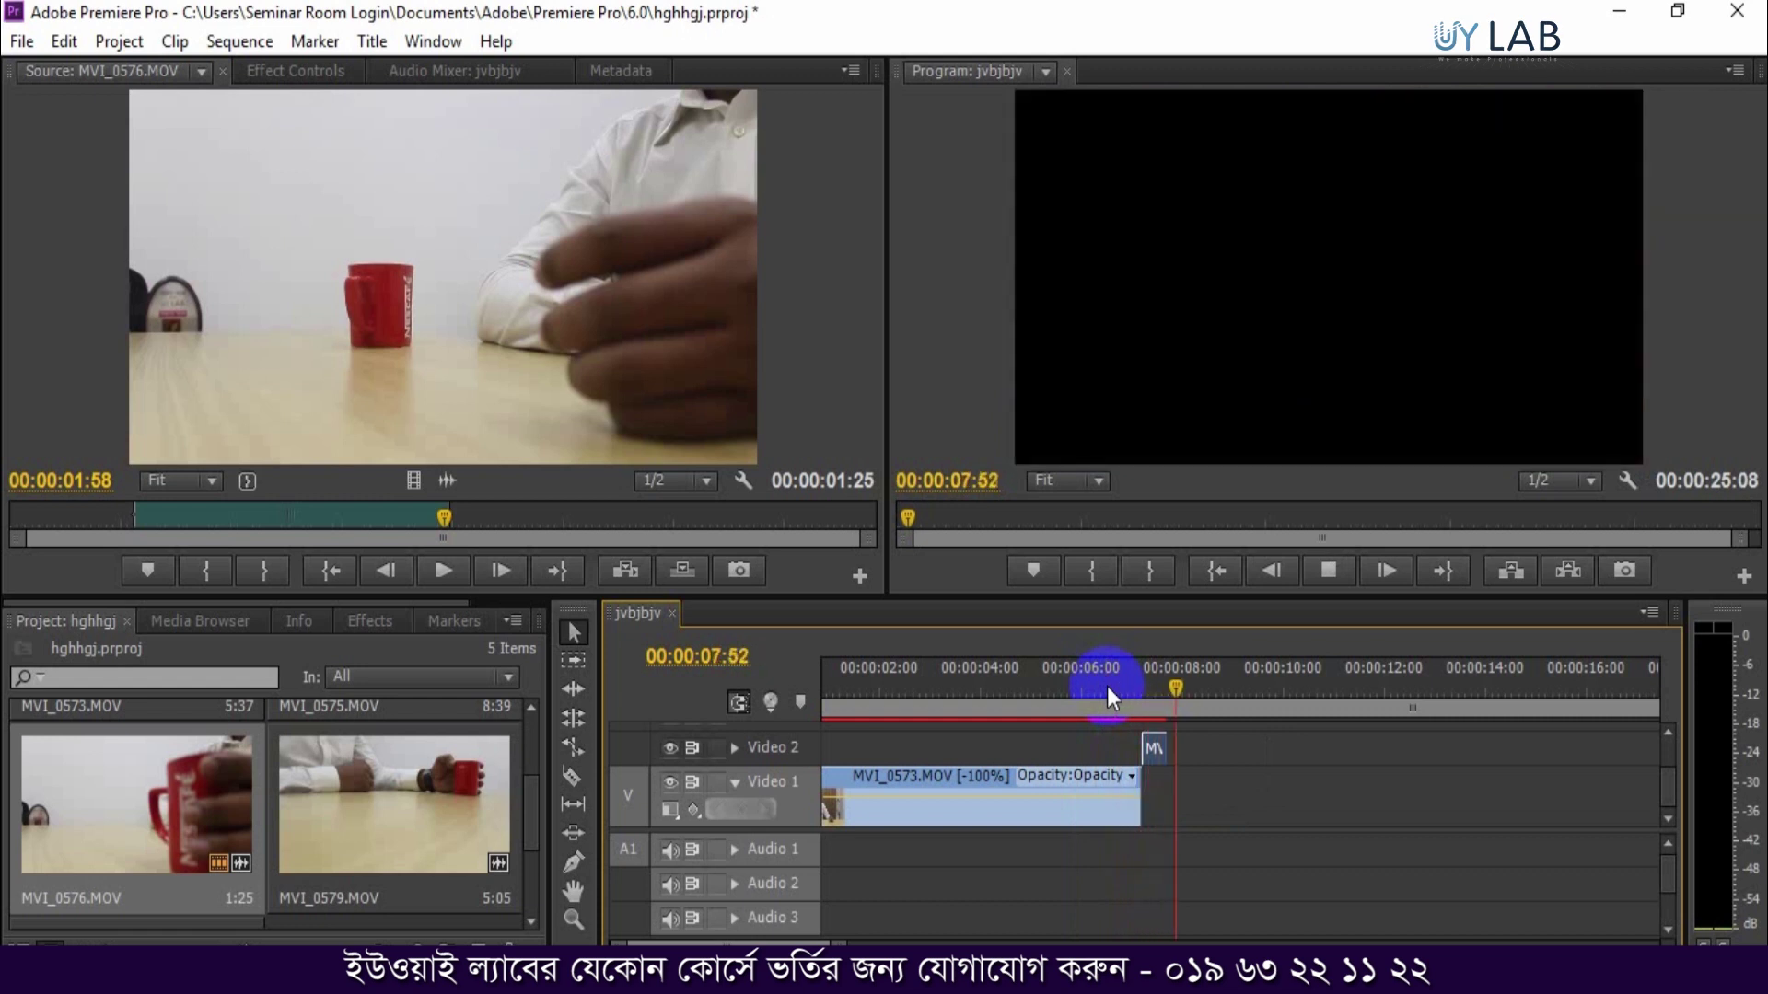
{"action": "key", "text": "space"}
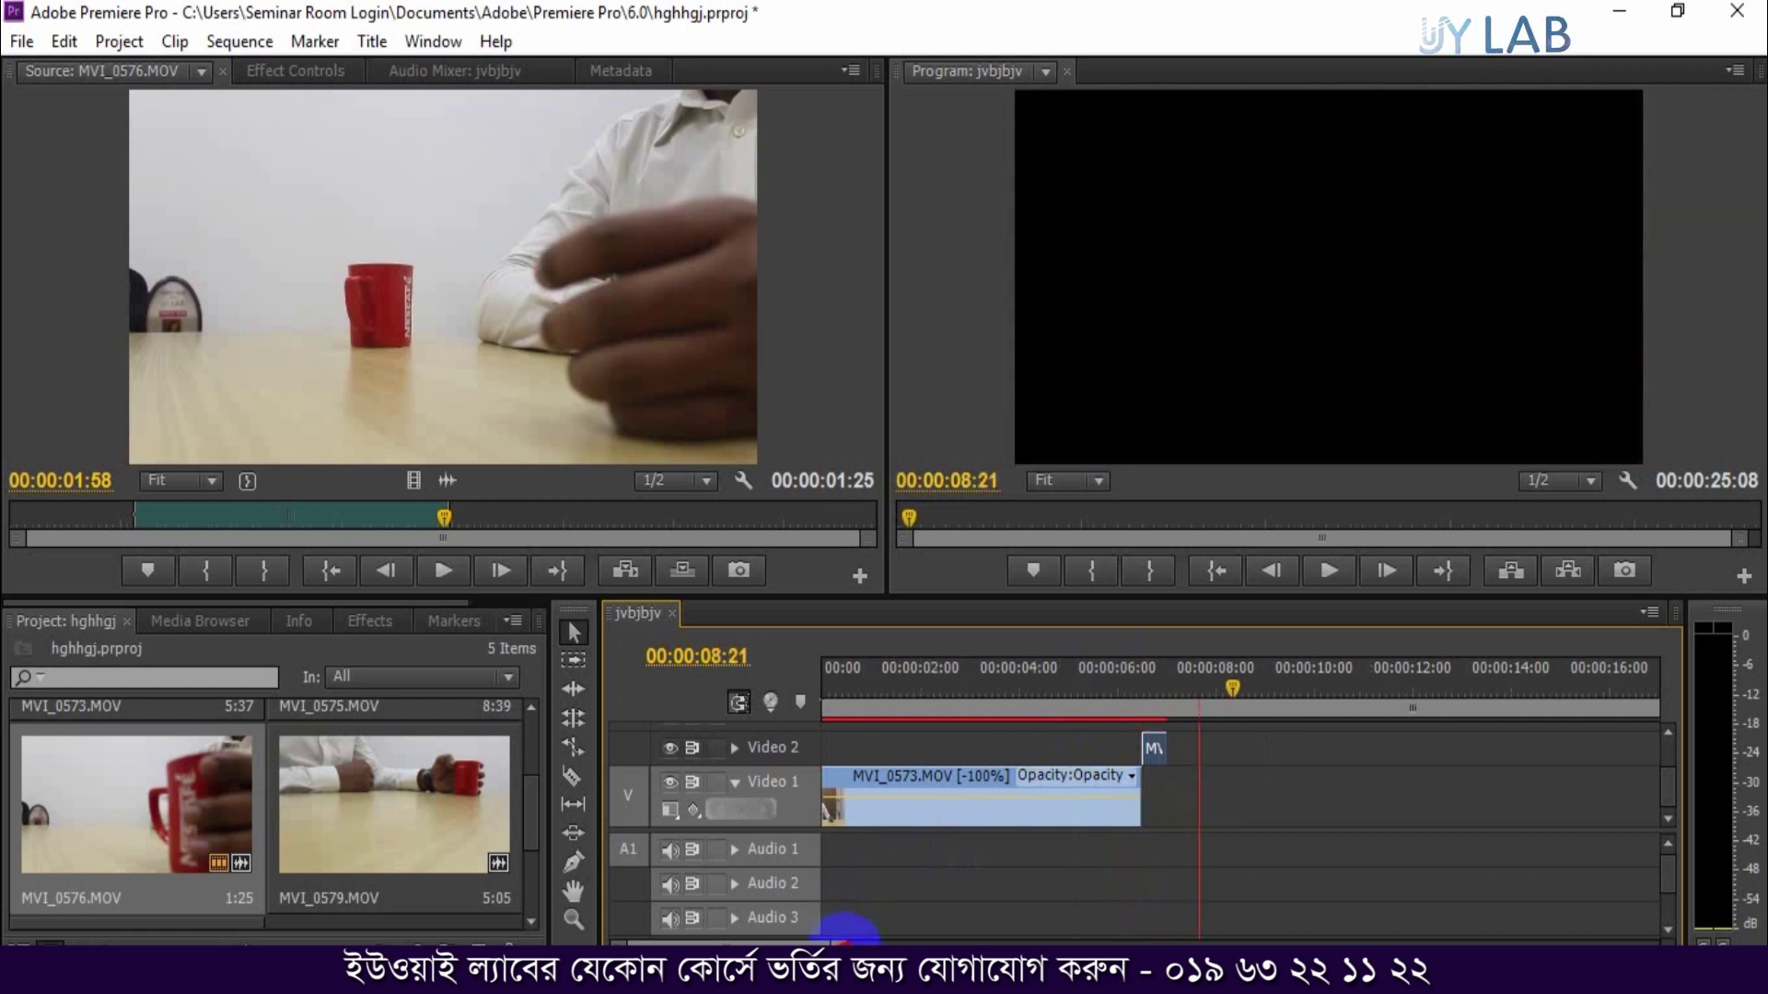
{"action": "key", "text": "minus"}
- Slide the second MVI_0573 clip left against the first clip, then scrub the join to check it
{"action": "left_click_drag", "start_coordinate": [1364, 817], "coordinate": [1064, 805]}
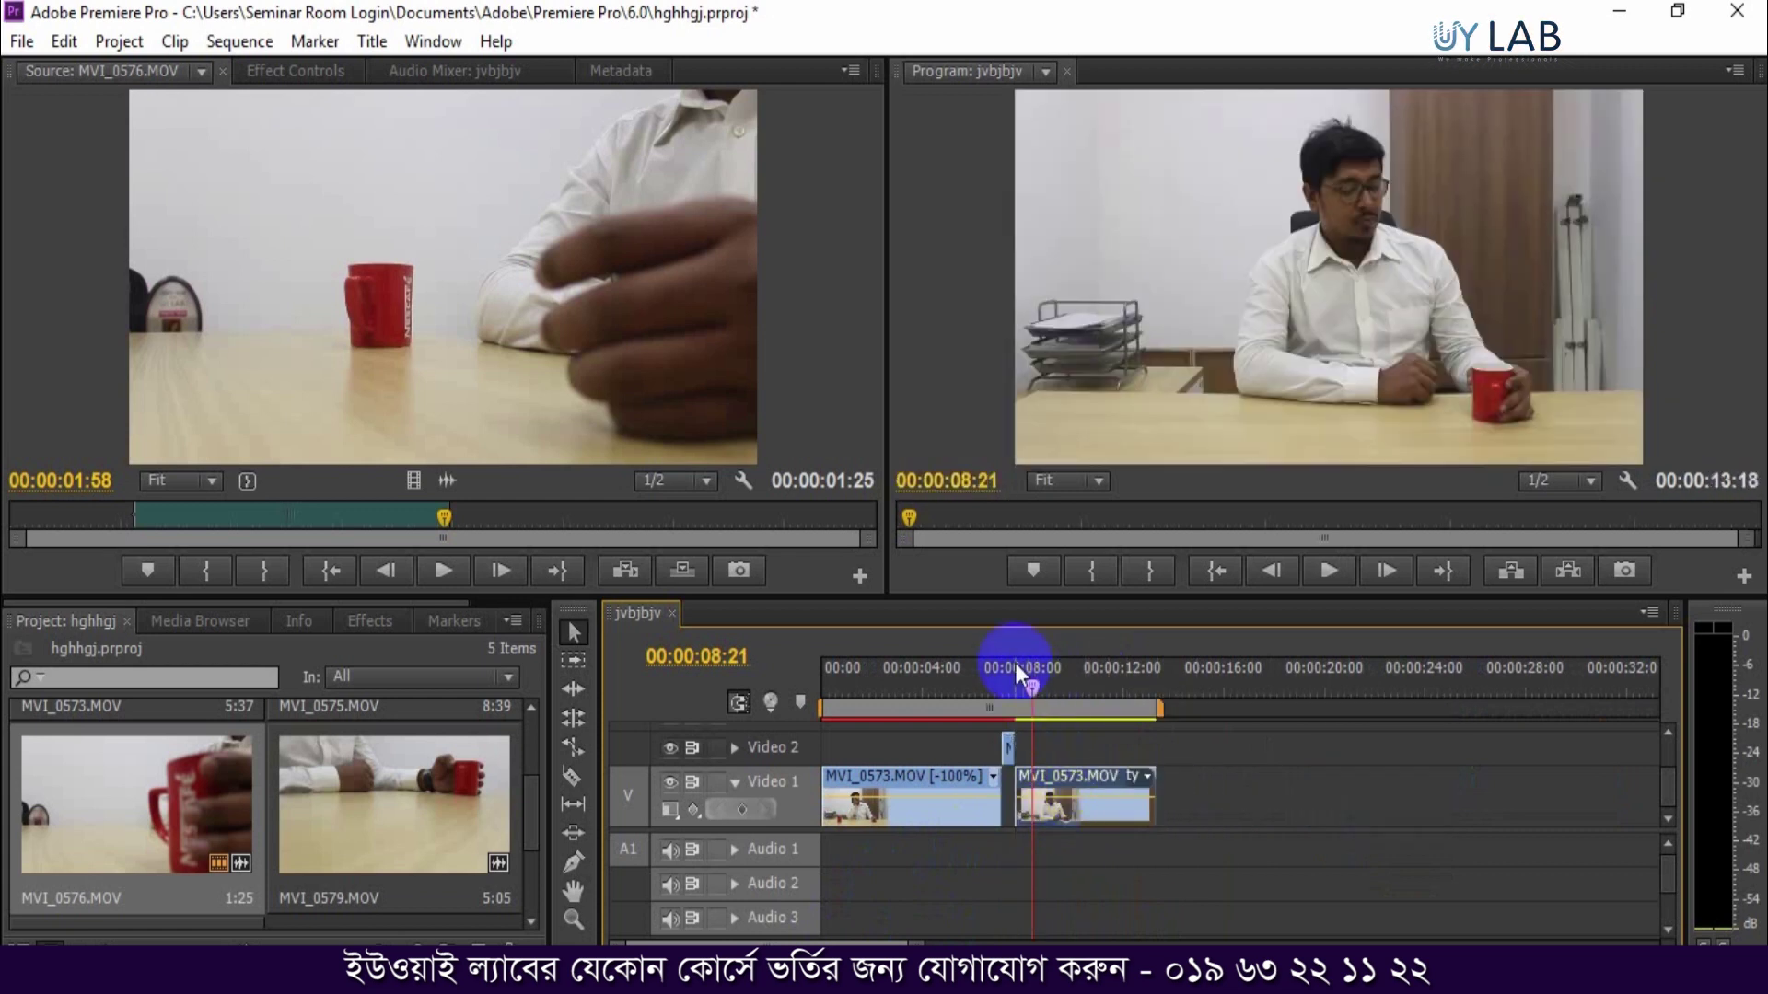
{"action": "left_click_drag", "start_coordinate": [1016, 667], "coordinate": [1008, 668]}
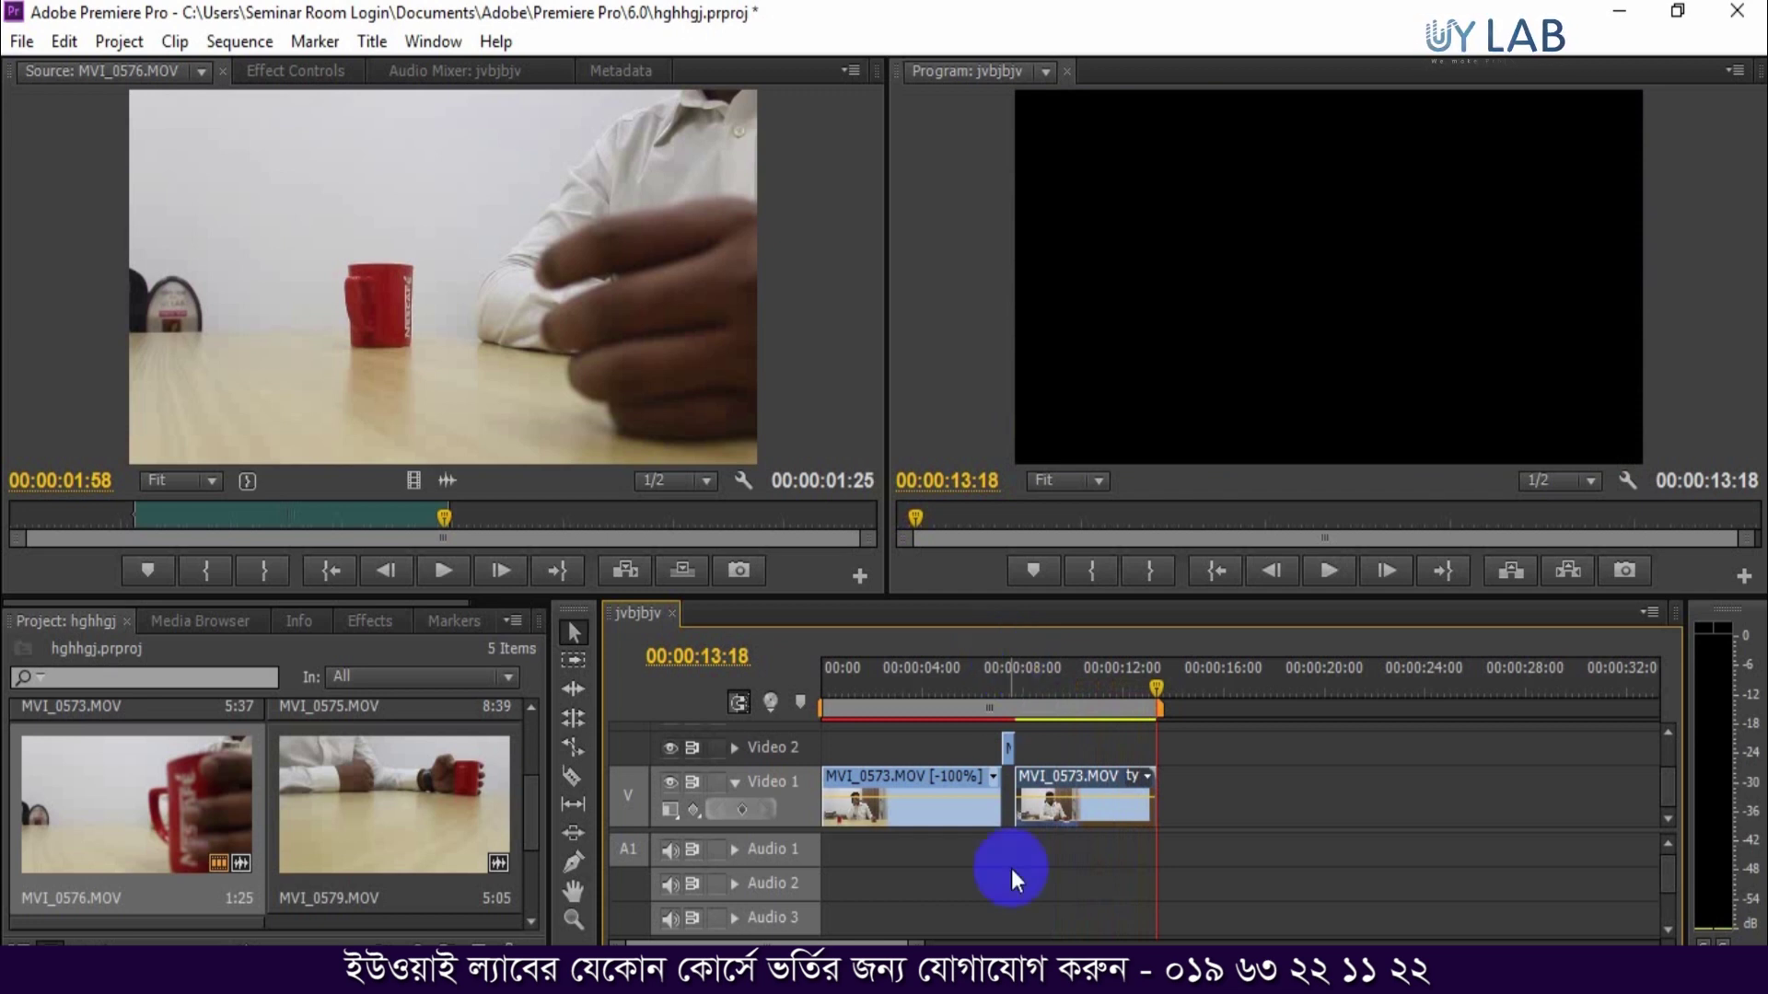
- Load the MVI_0579 clip from the project into the Source monitor
{"action": "left_click", "coordinate": [531, 810]}
{"action": "left_click_drag", "start_coordinate": [529, 809], "coordinate": [521, 805]}
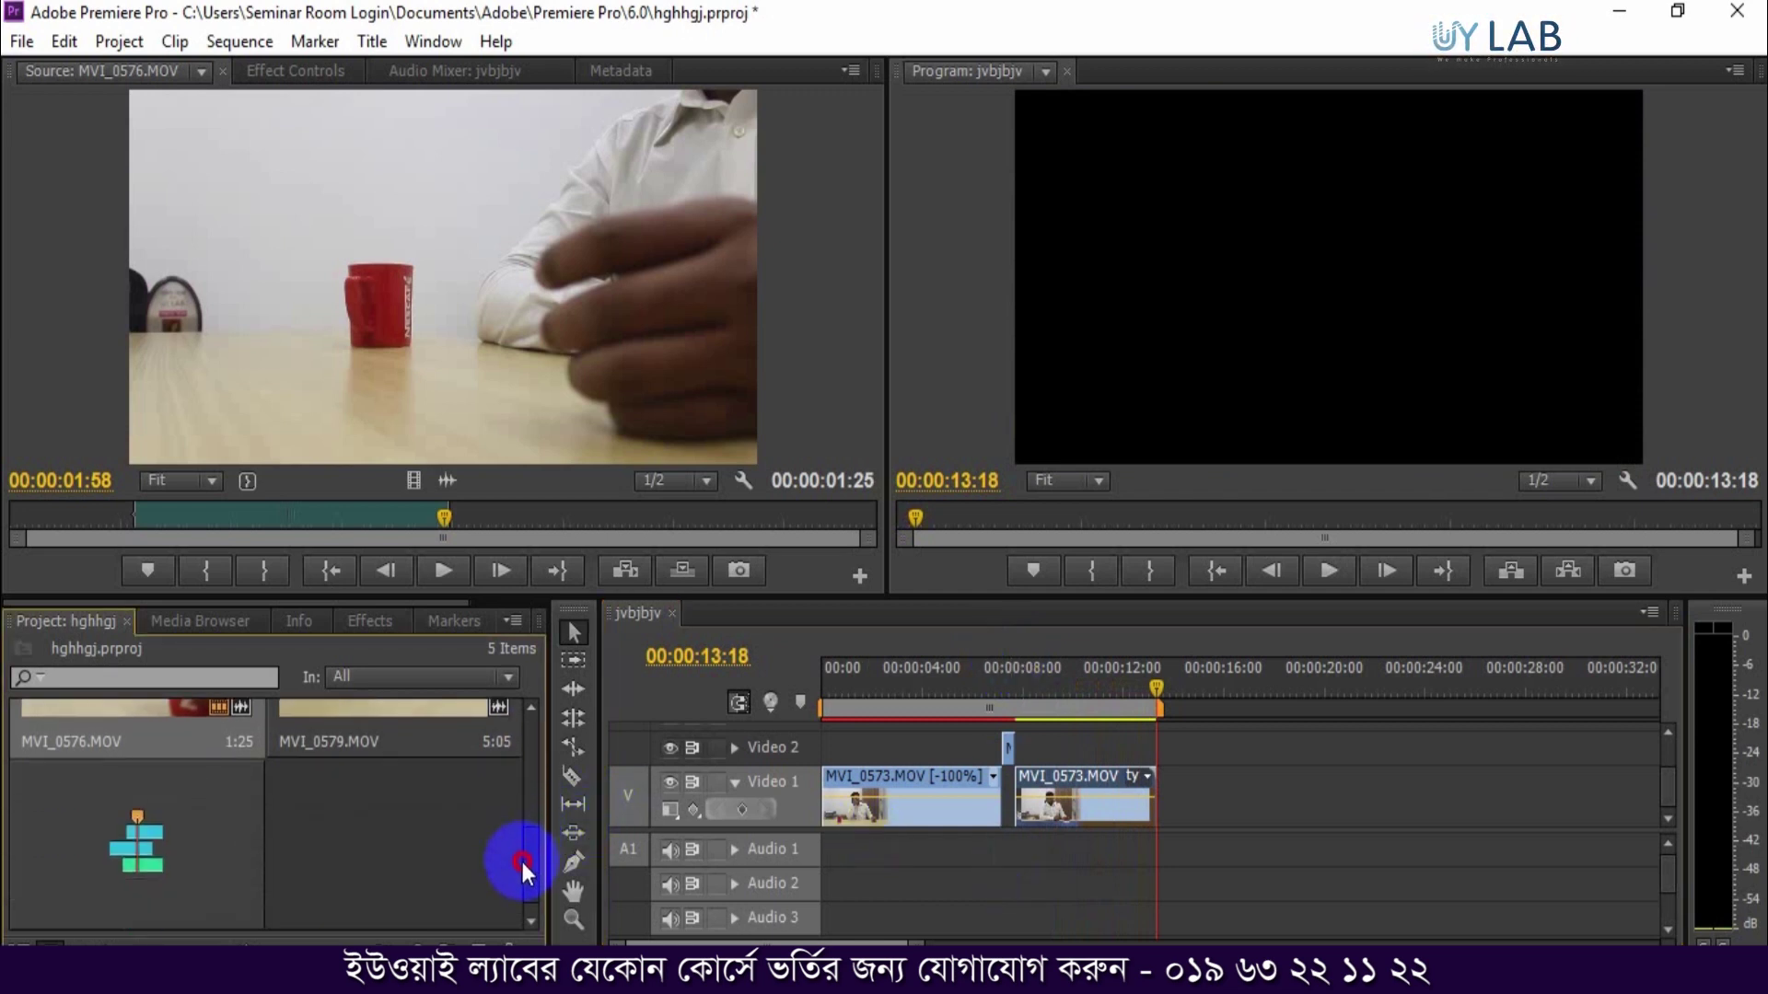
{"action": "left_click", "coordinate": [373, 852]}
{"action": "left_click_drag", "start_coordinate": [374, 850], "coordinate": [443, 380]}
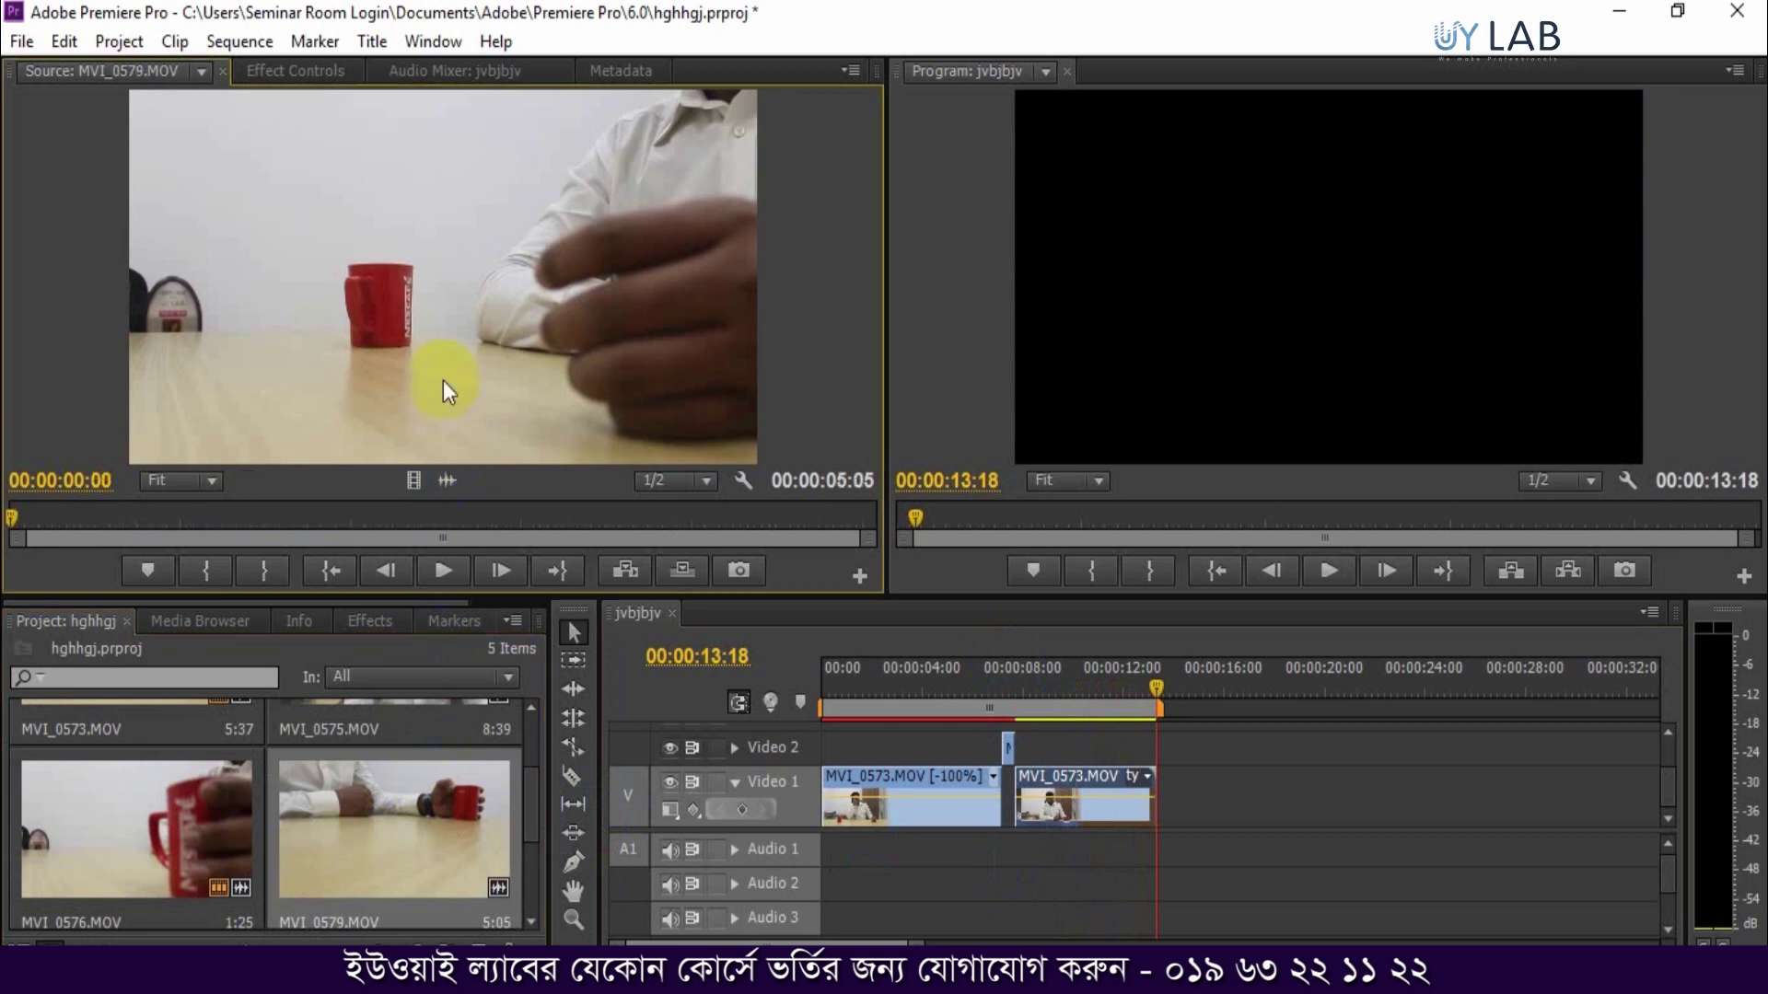
- Mark MVI_0579 from 00:00:01:14 to 00:00:02:04 and drop its video on Video 2 near 00:00:04
{"action": "key", "text": "space"}
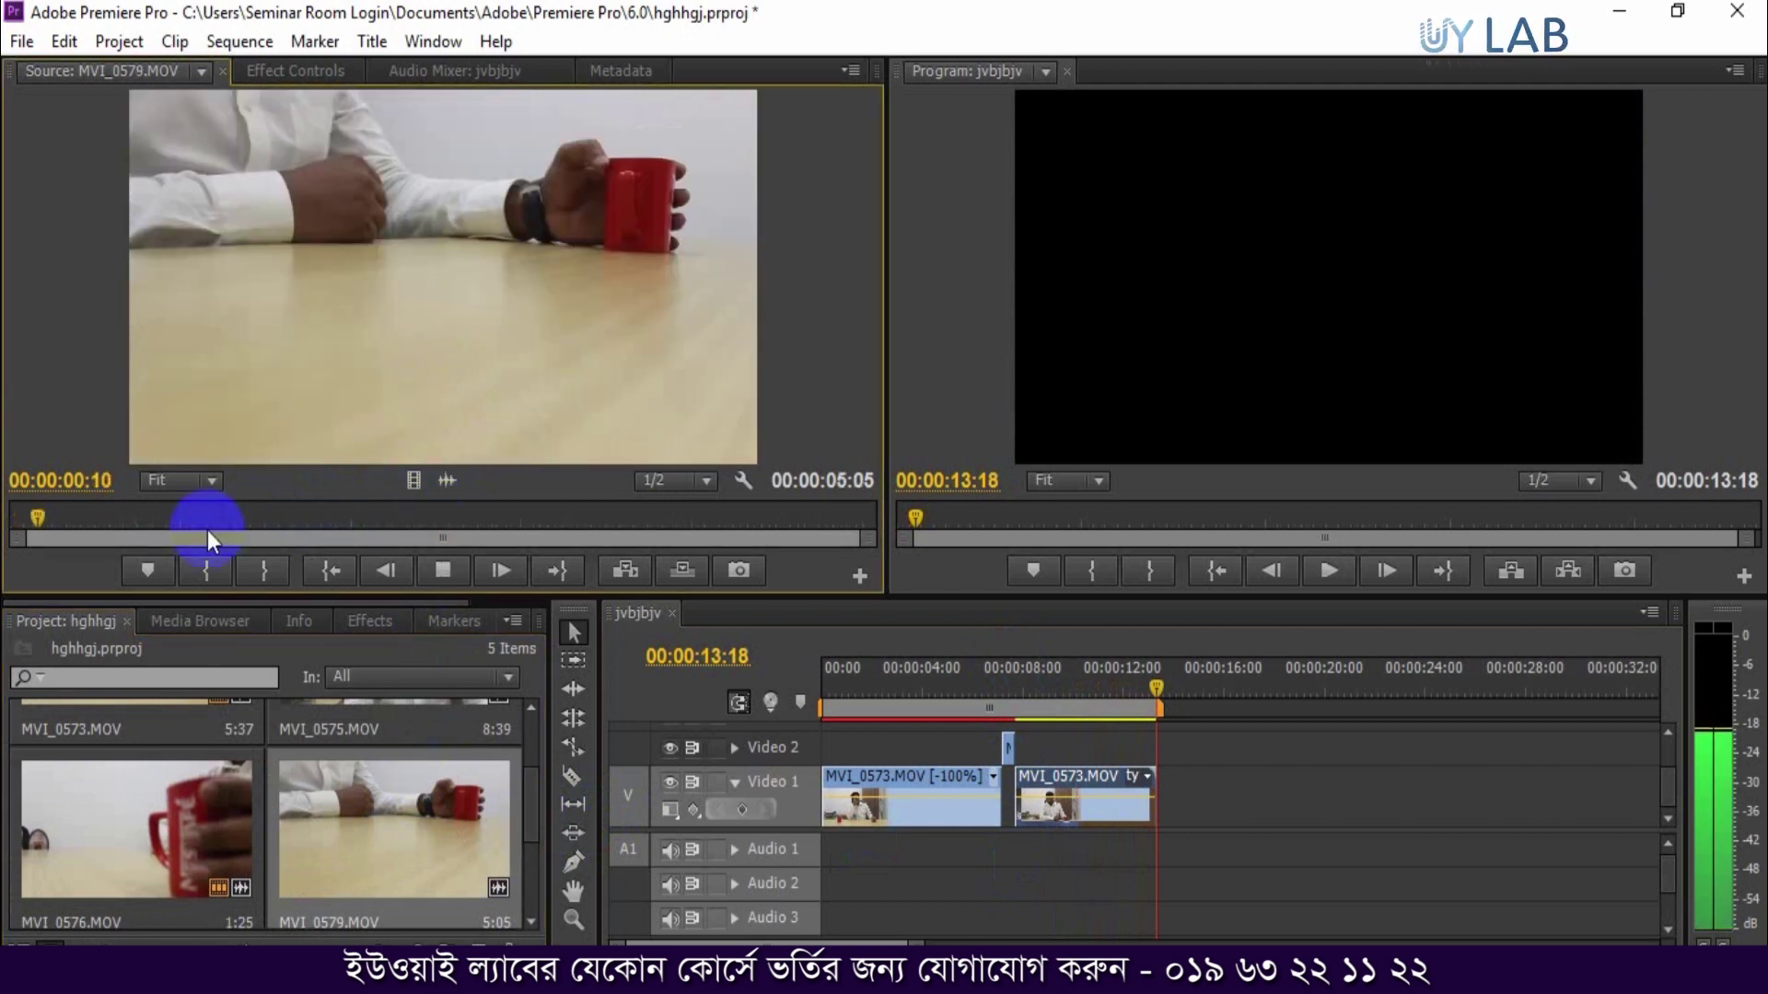
{"action": "left_click_drag", "start_coordinate": [38, 513], "coordinate": [276, 512]}
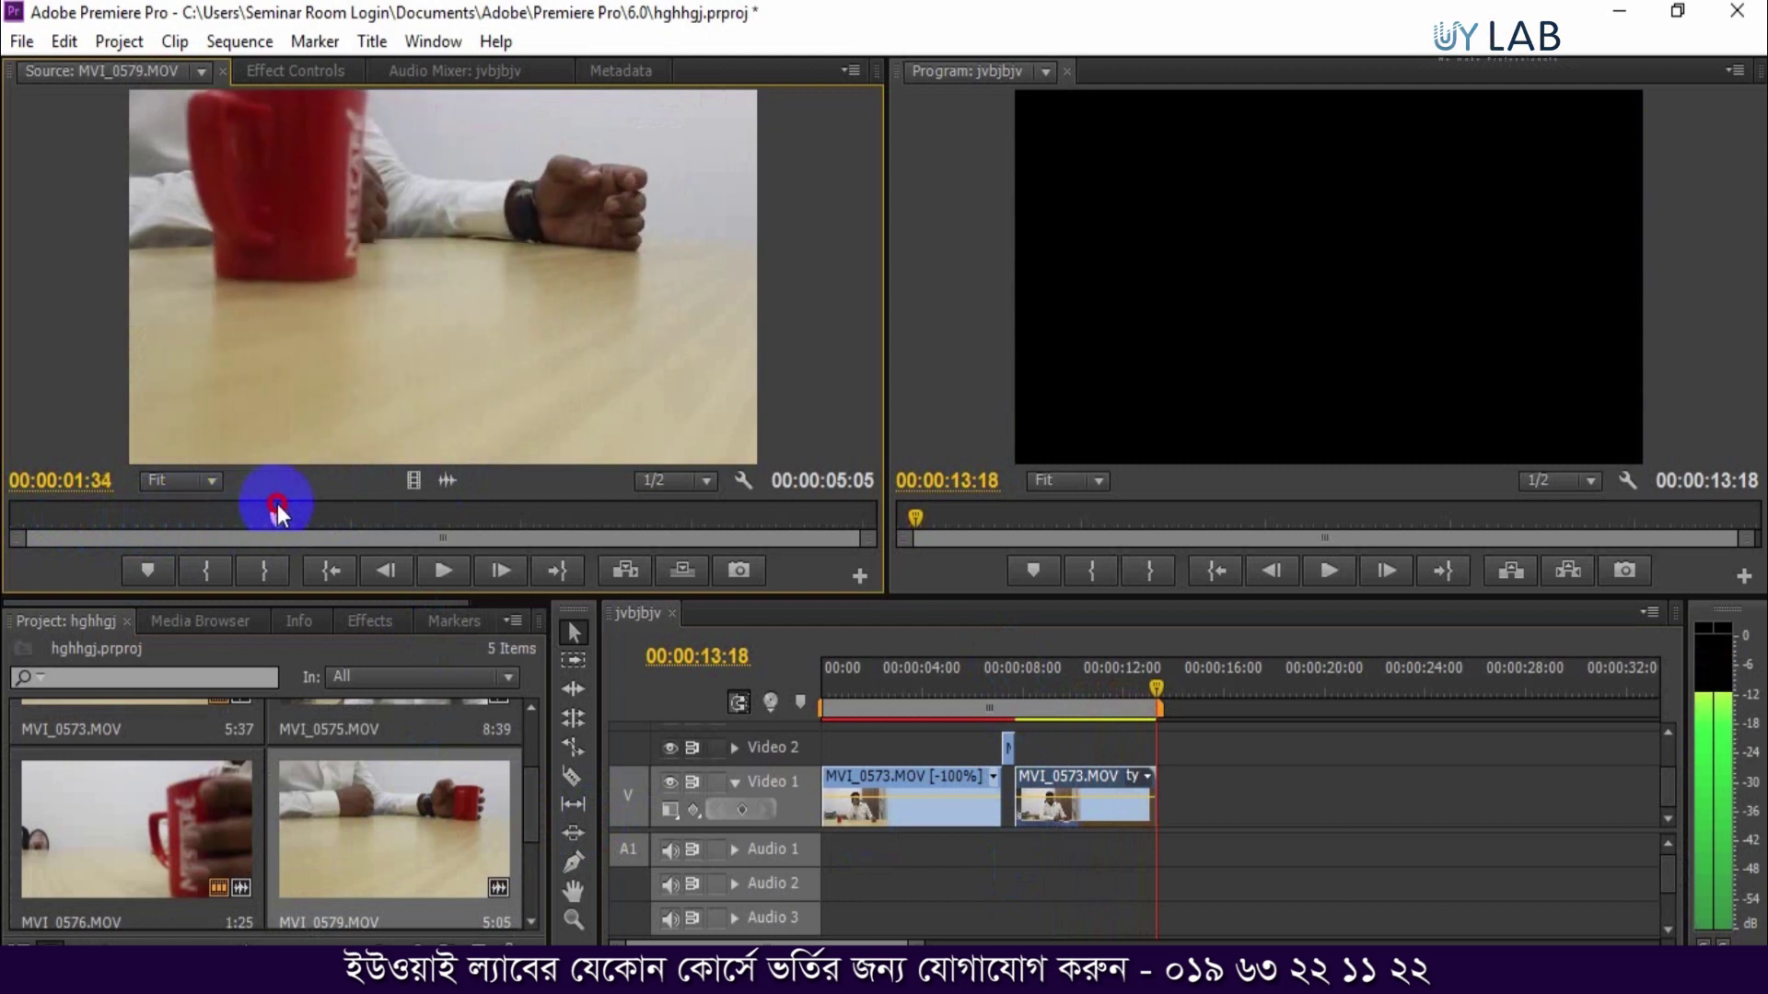
{"action": "left_click", "coordinate": [264, 512]}
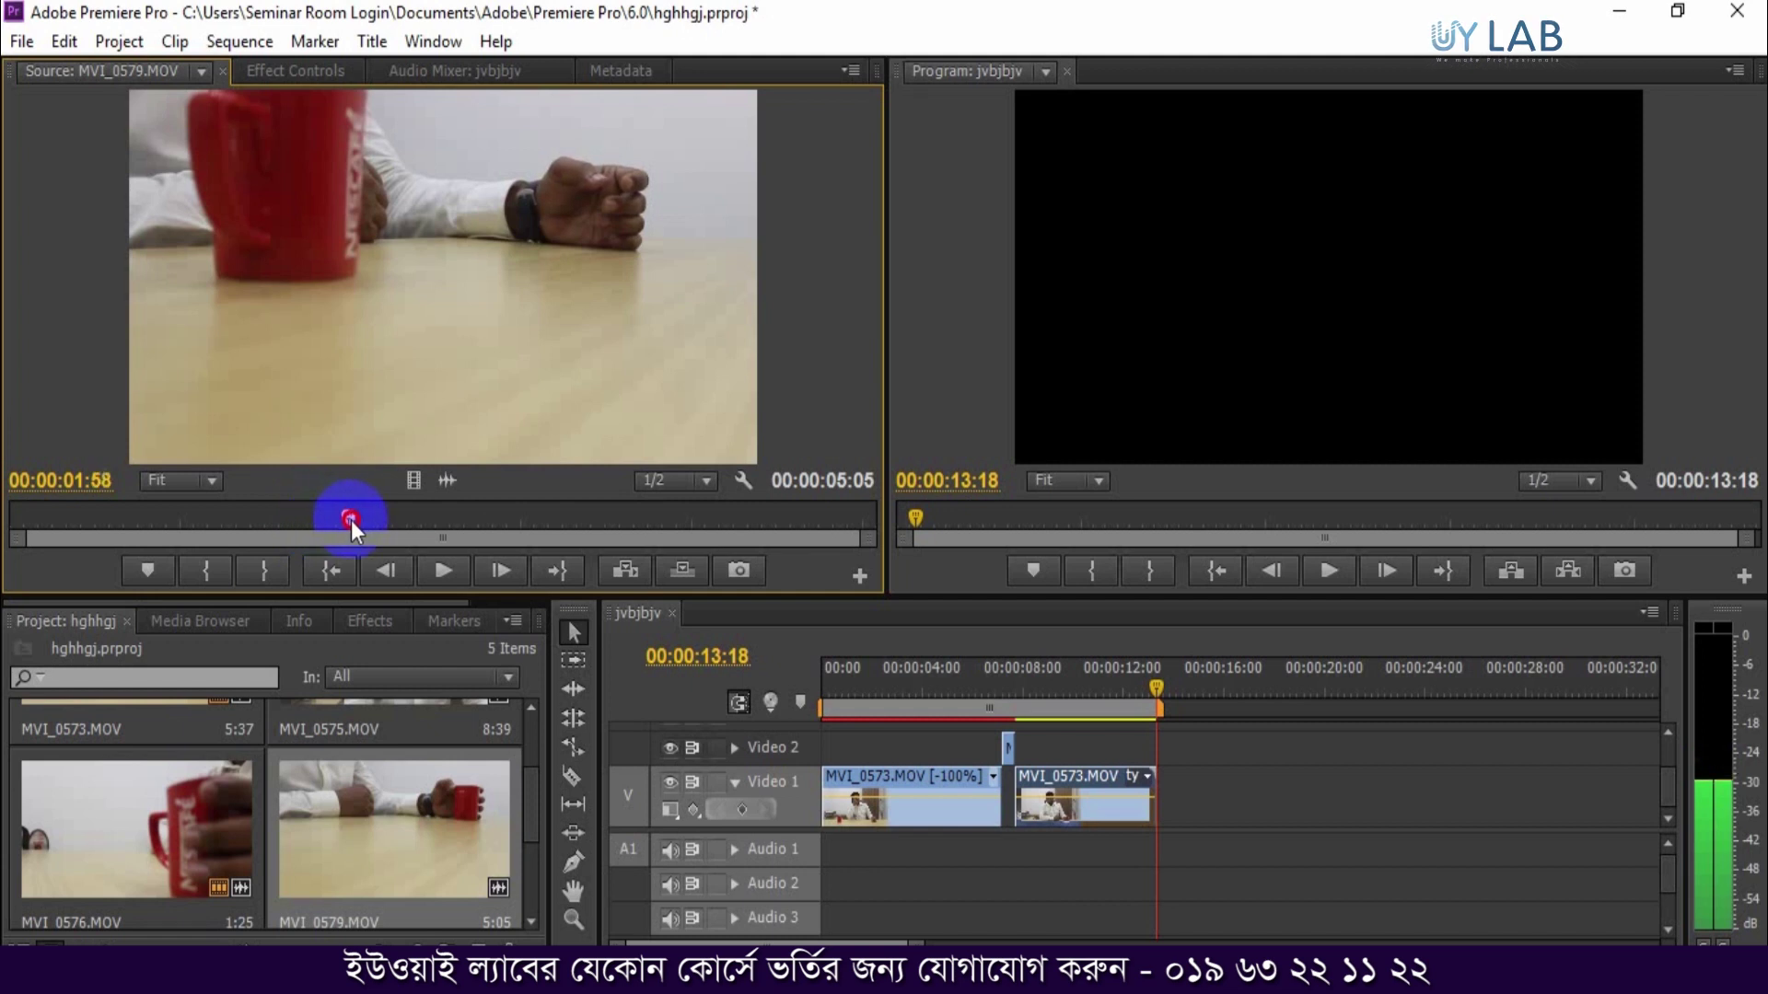
{"action": "left_click_drag", "start_coordinate": [283, 516], "coordinate": [362, 518]}
{"action": "left_click", "coordinate": [273, 574]}
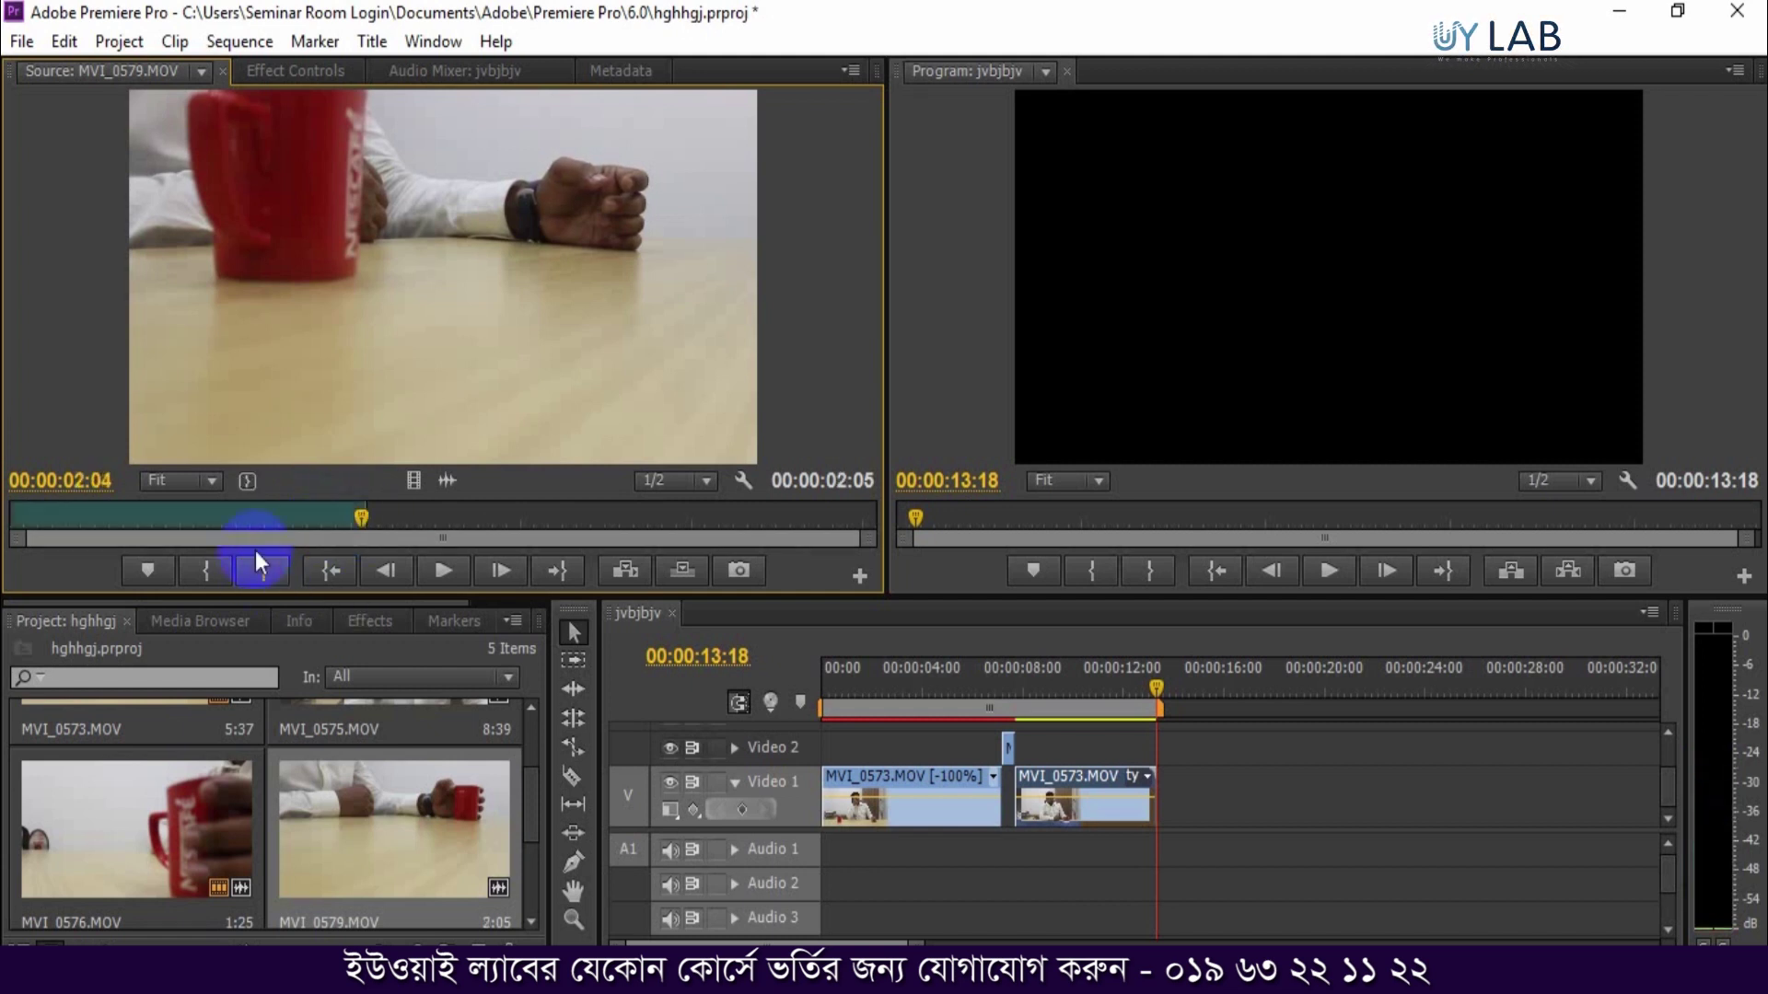
{"action": "left_click_drag", "start_coordinate": [181, 524], "coordinate": [223, 525]}
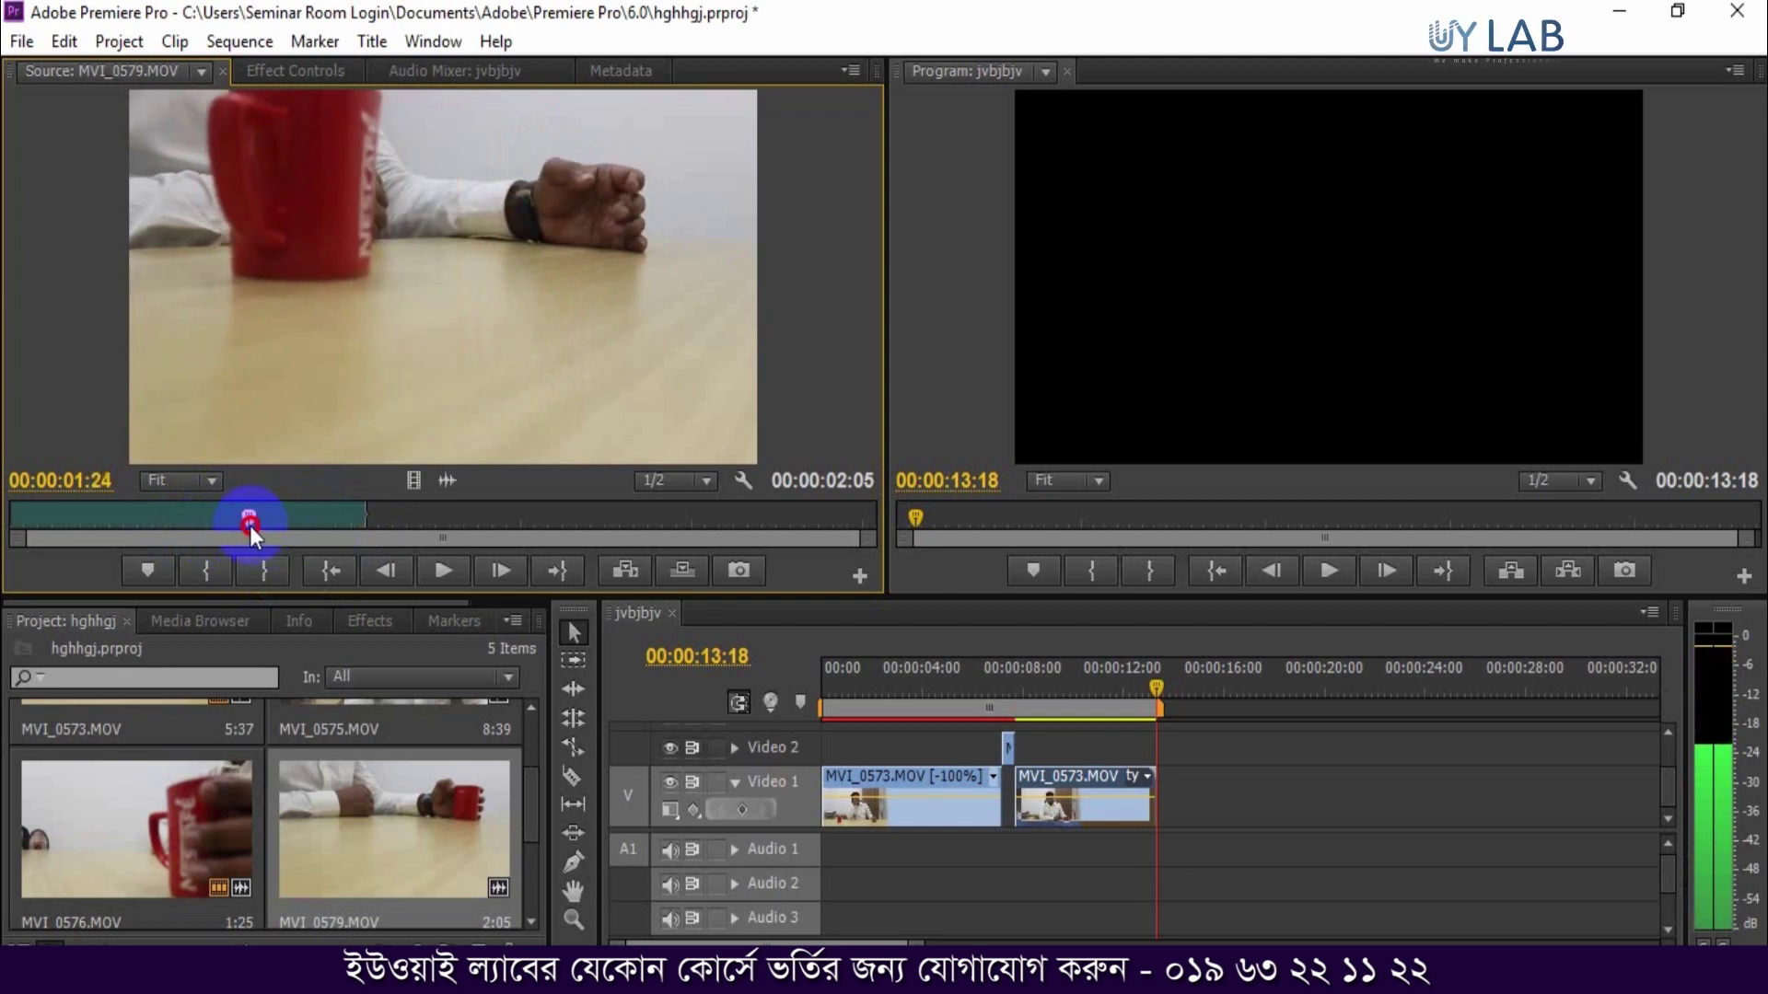
{"action": "left_click", "coordinate": [220, 571]}
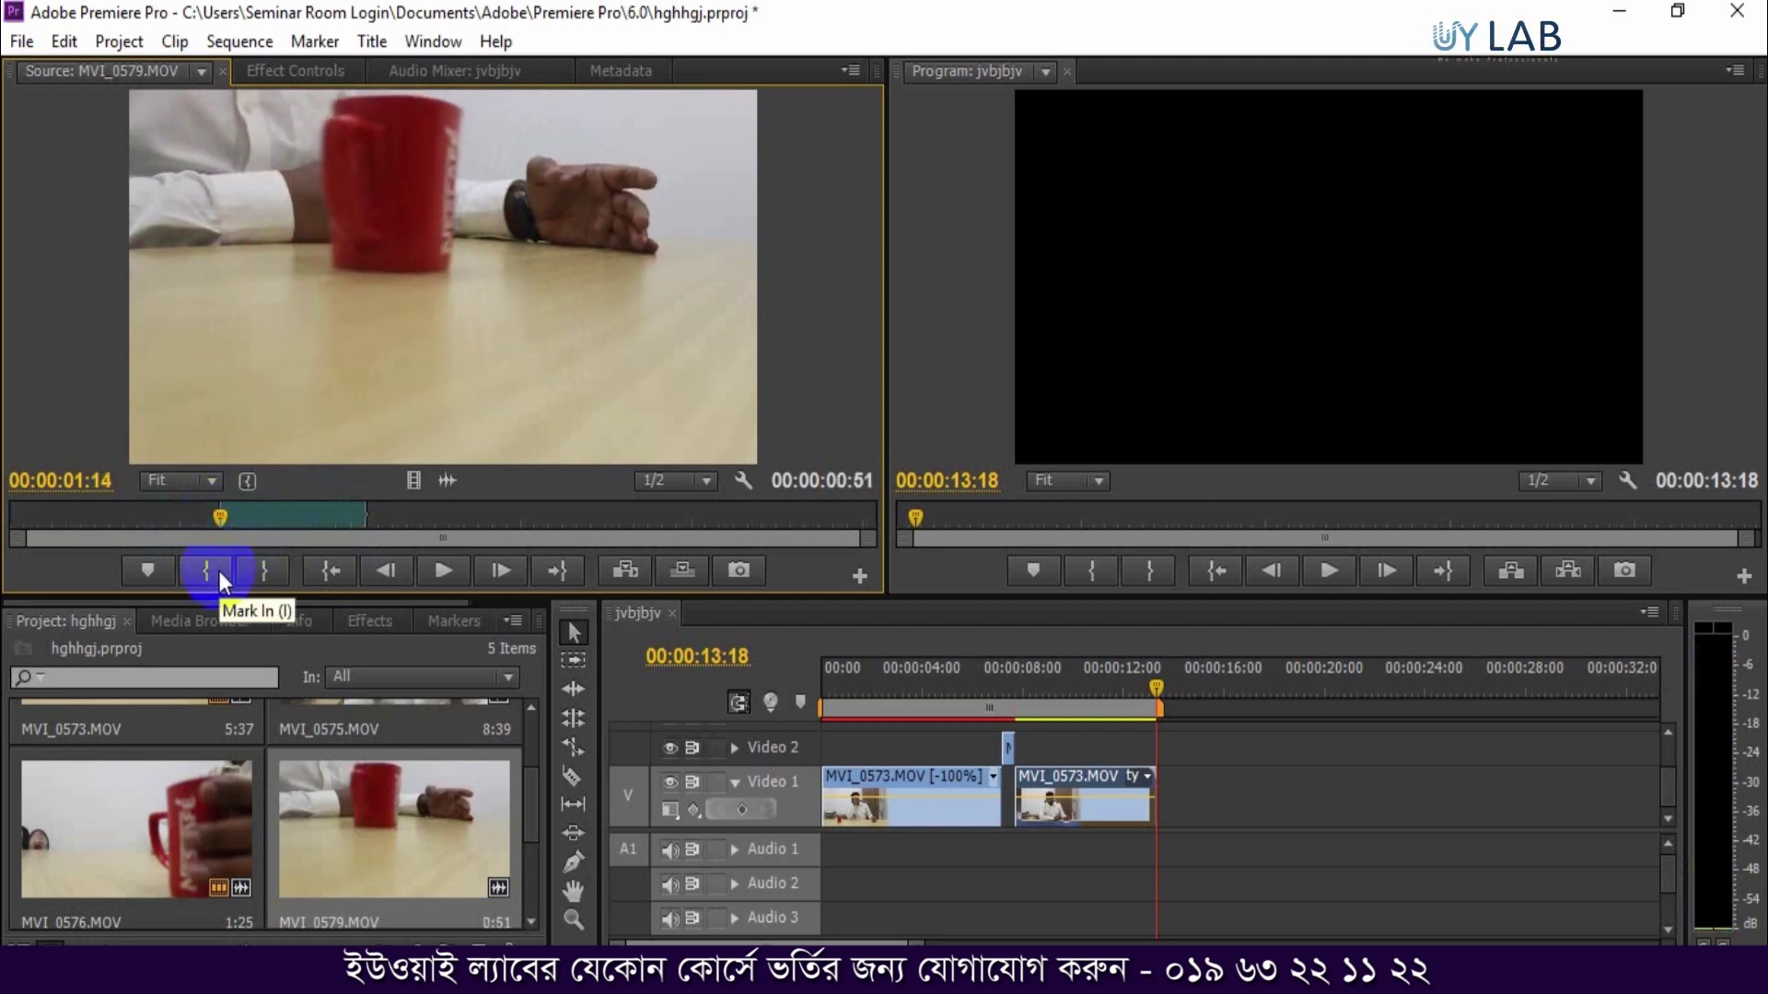
{"action": "left_click_drag", "start_coordinate": [412, 482], "coordinate": [918, 749]}
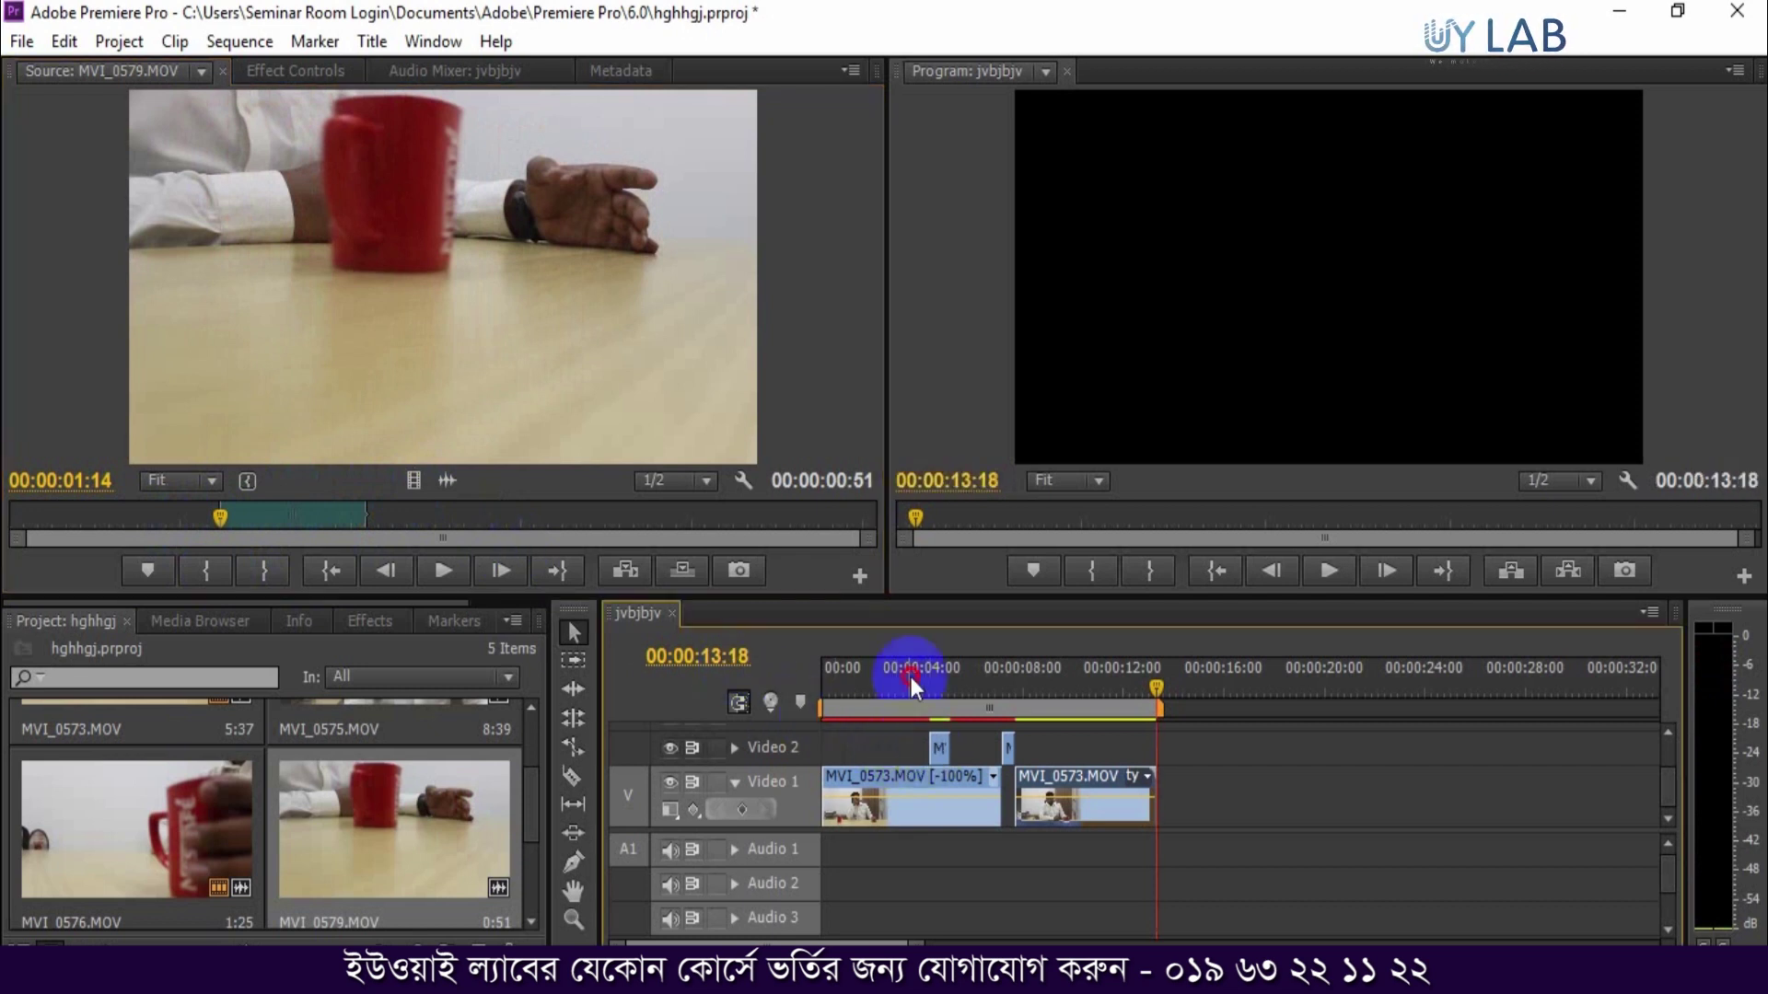
- Play back the new MVI_0579 insert from around 00:00:03:27
{"action": "left_click", "coordinate": [909, 682]}
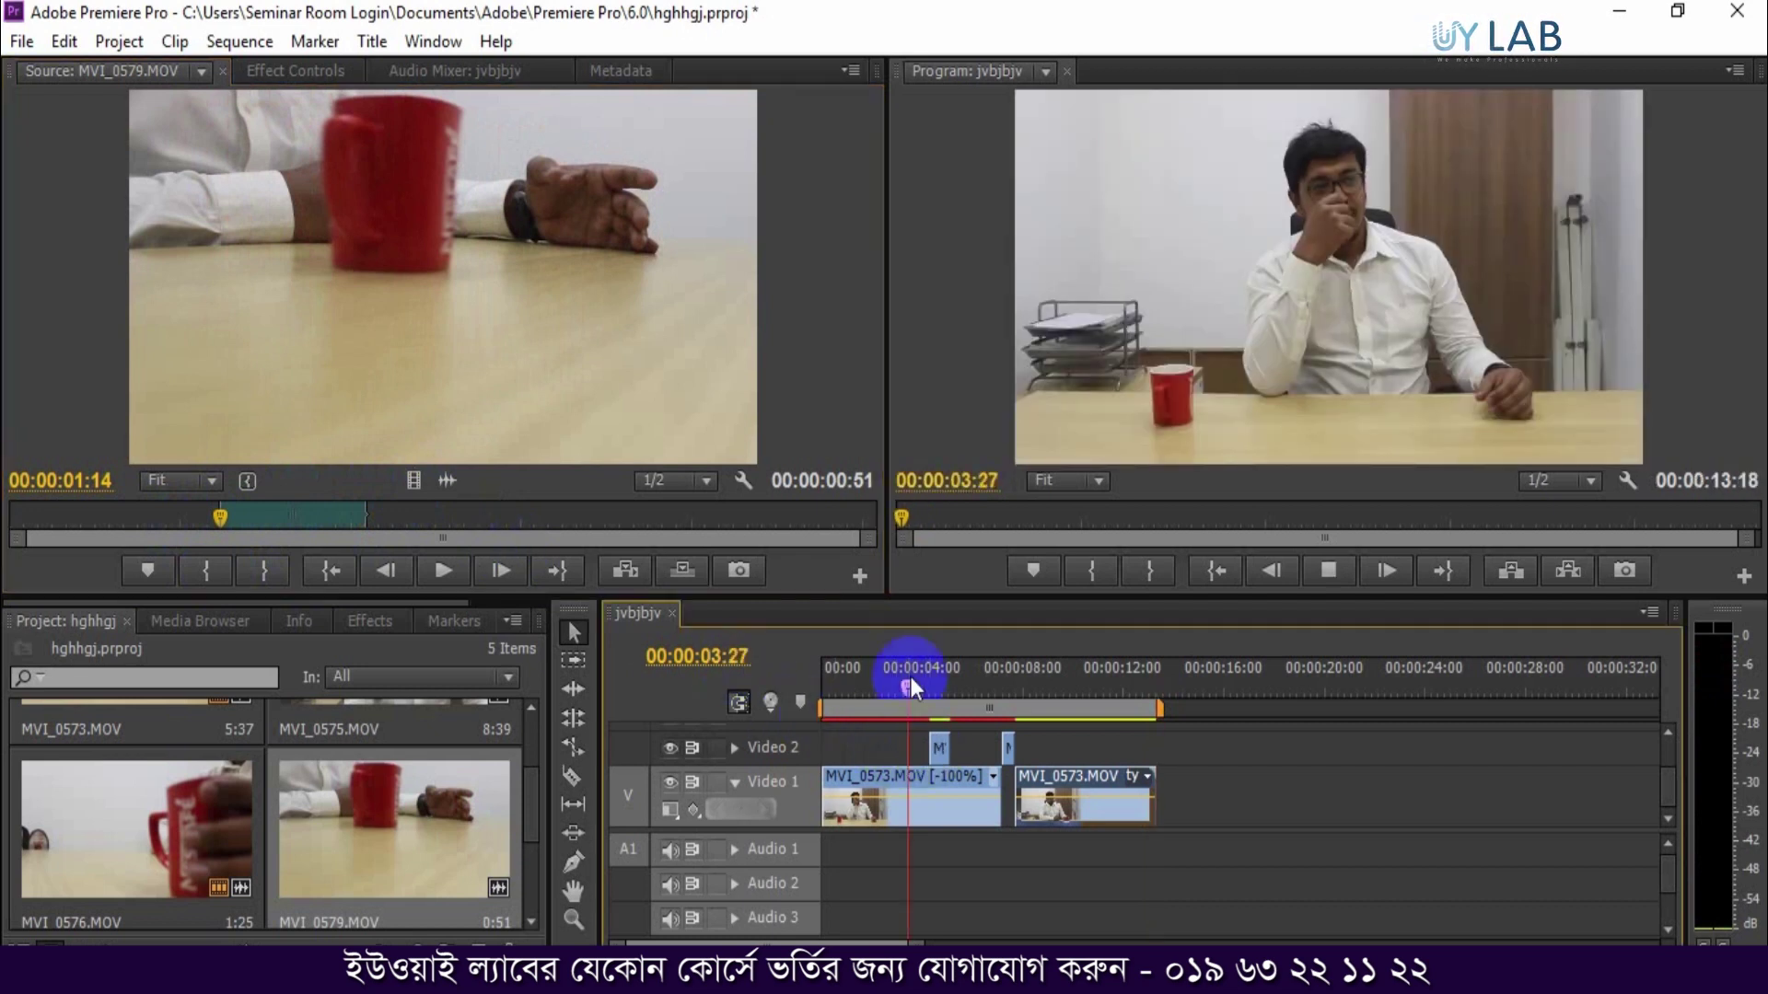
{"action": "left_click_drag", "start_coordinate": [910, 682], "coordinate": [913, 682]}
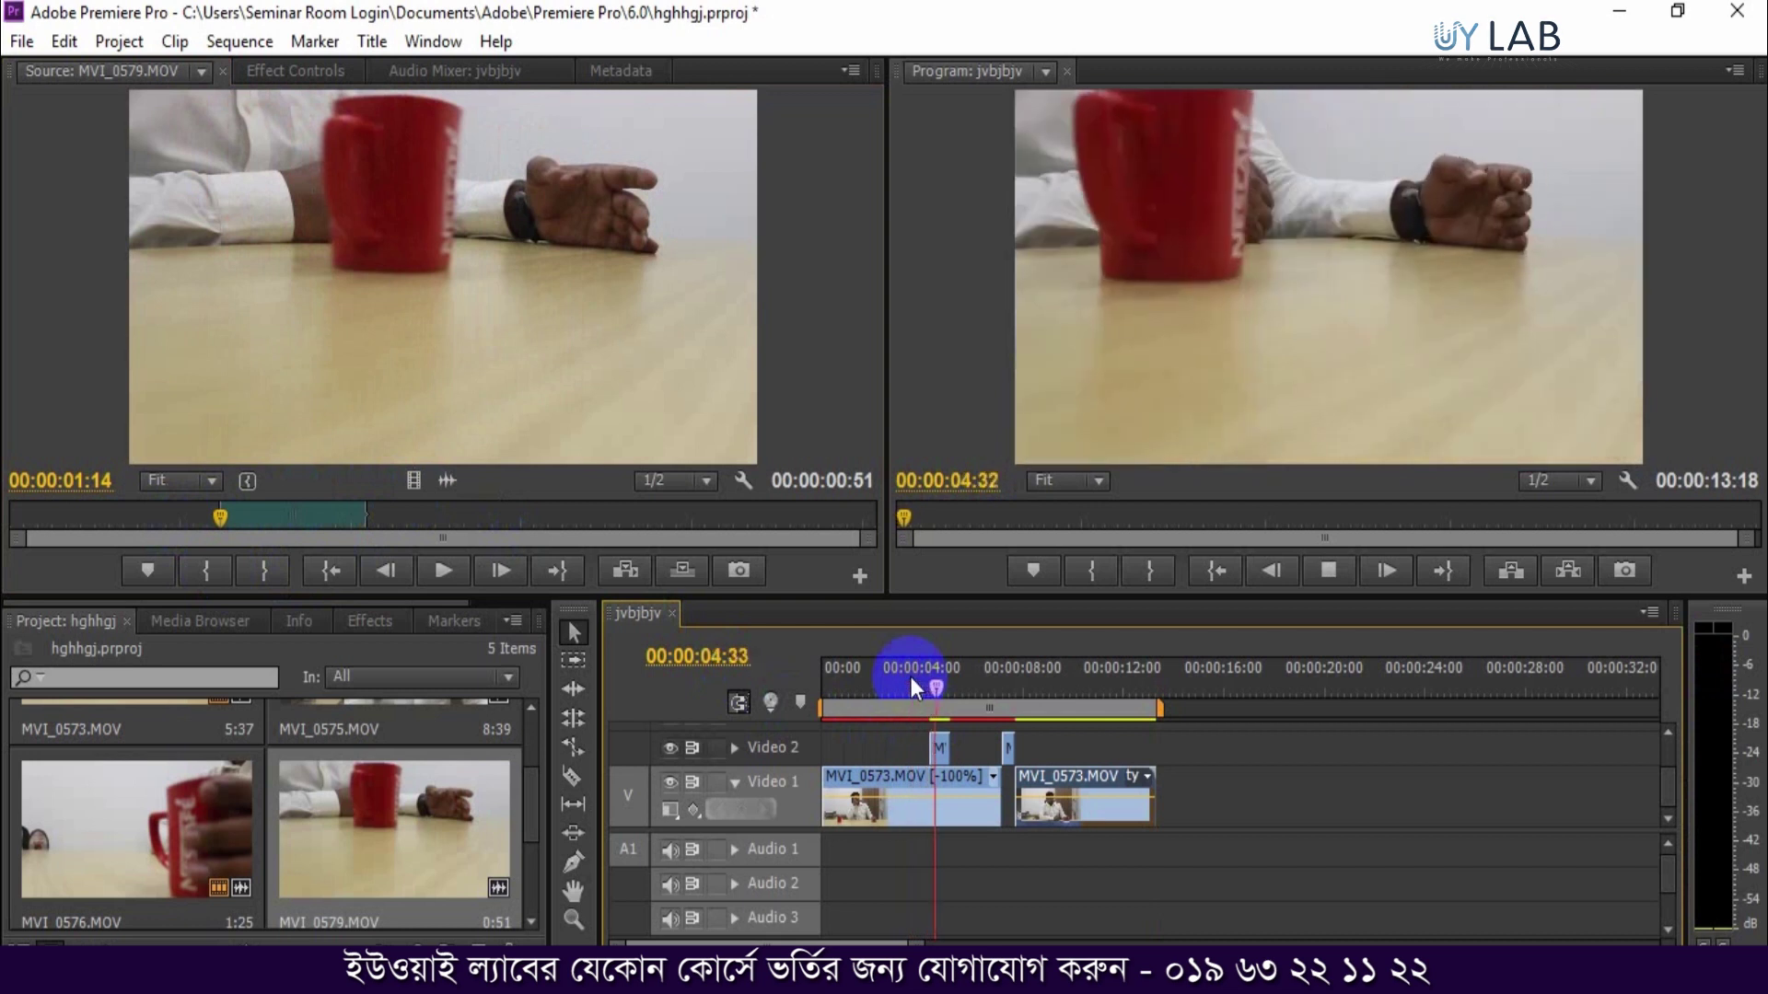
{"action": "key", "text": "space"}
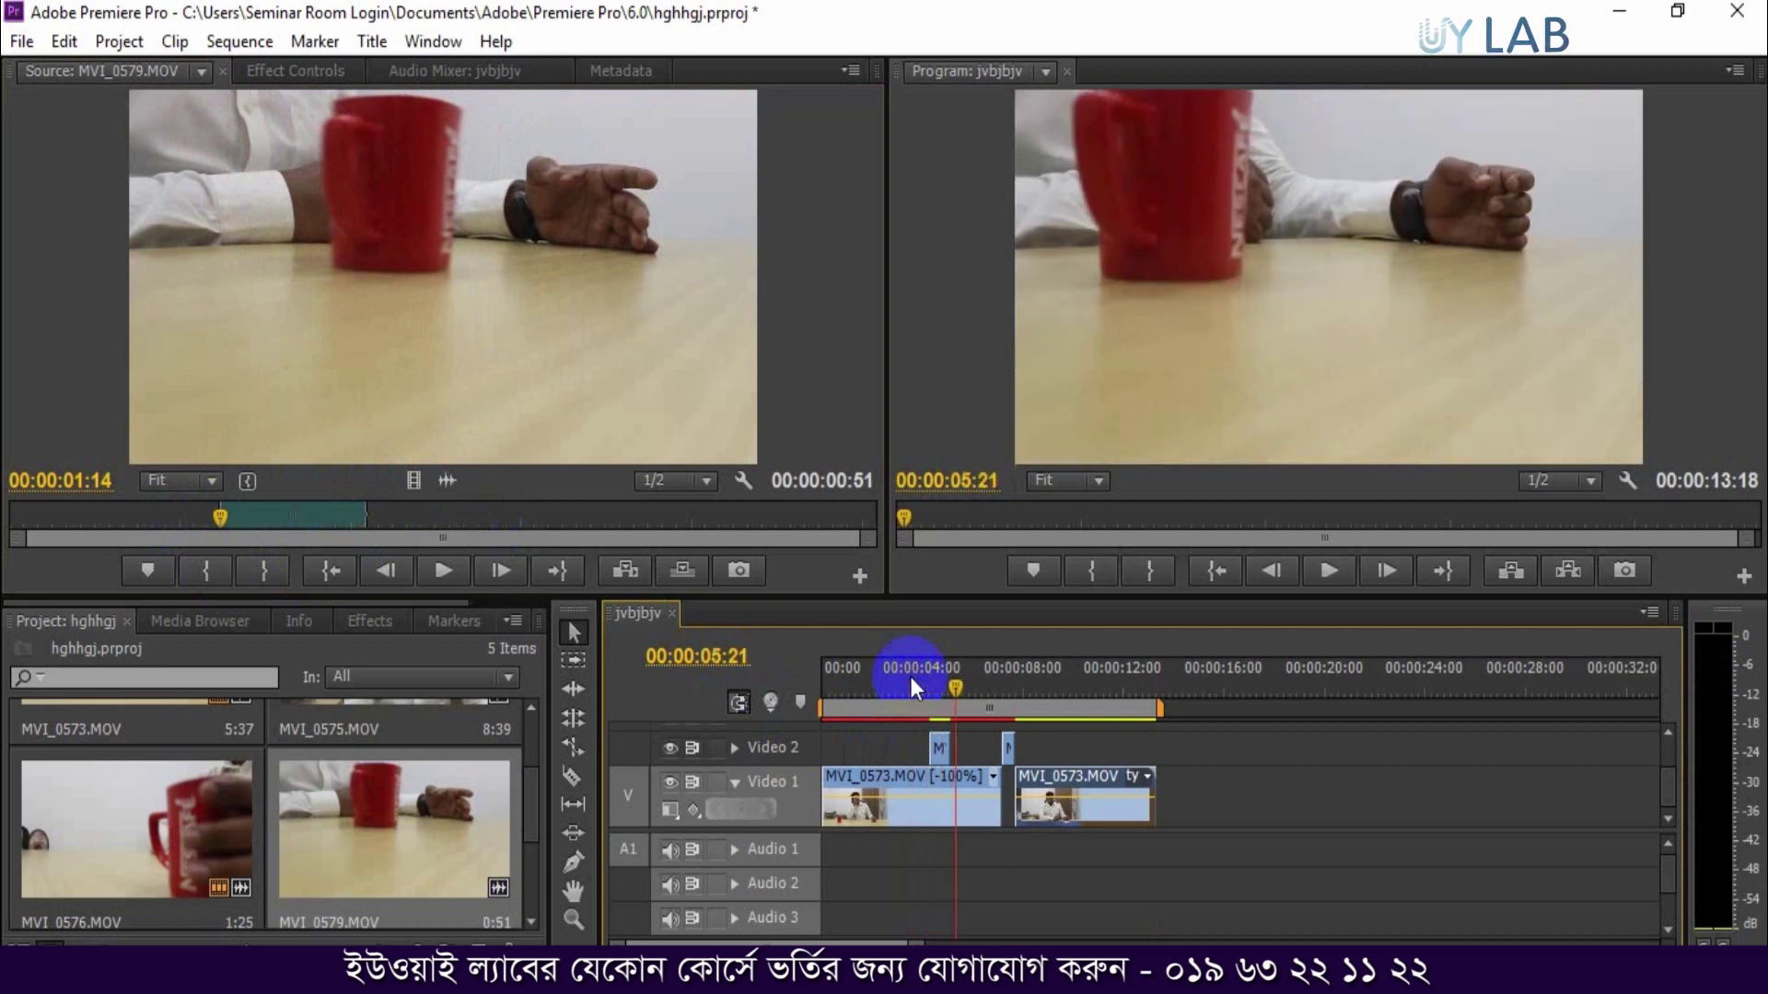
{"action": "left_click", "coordinate": [932, 685]}
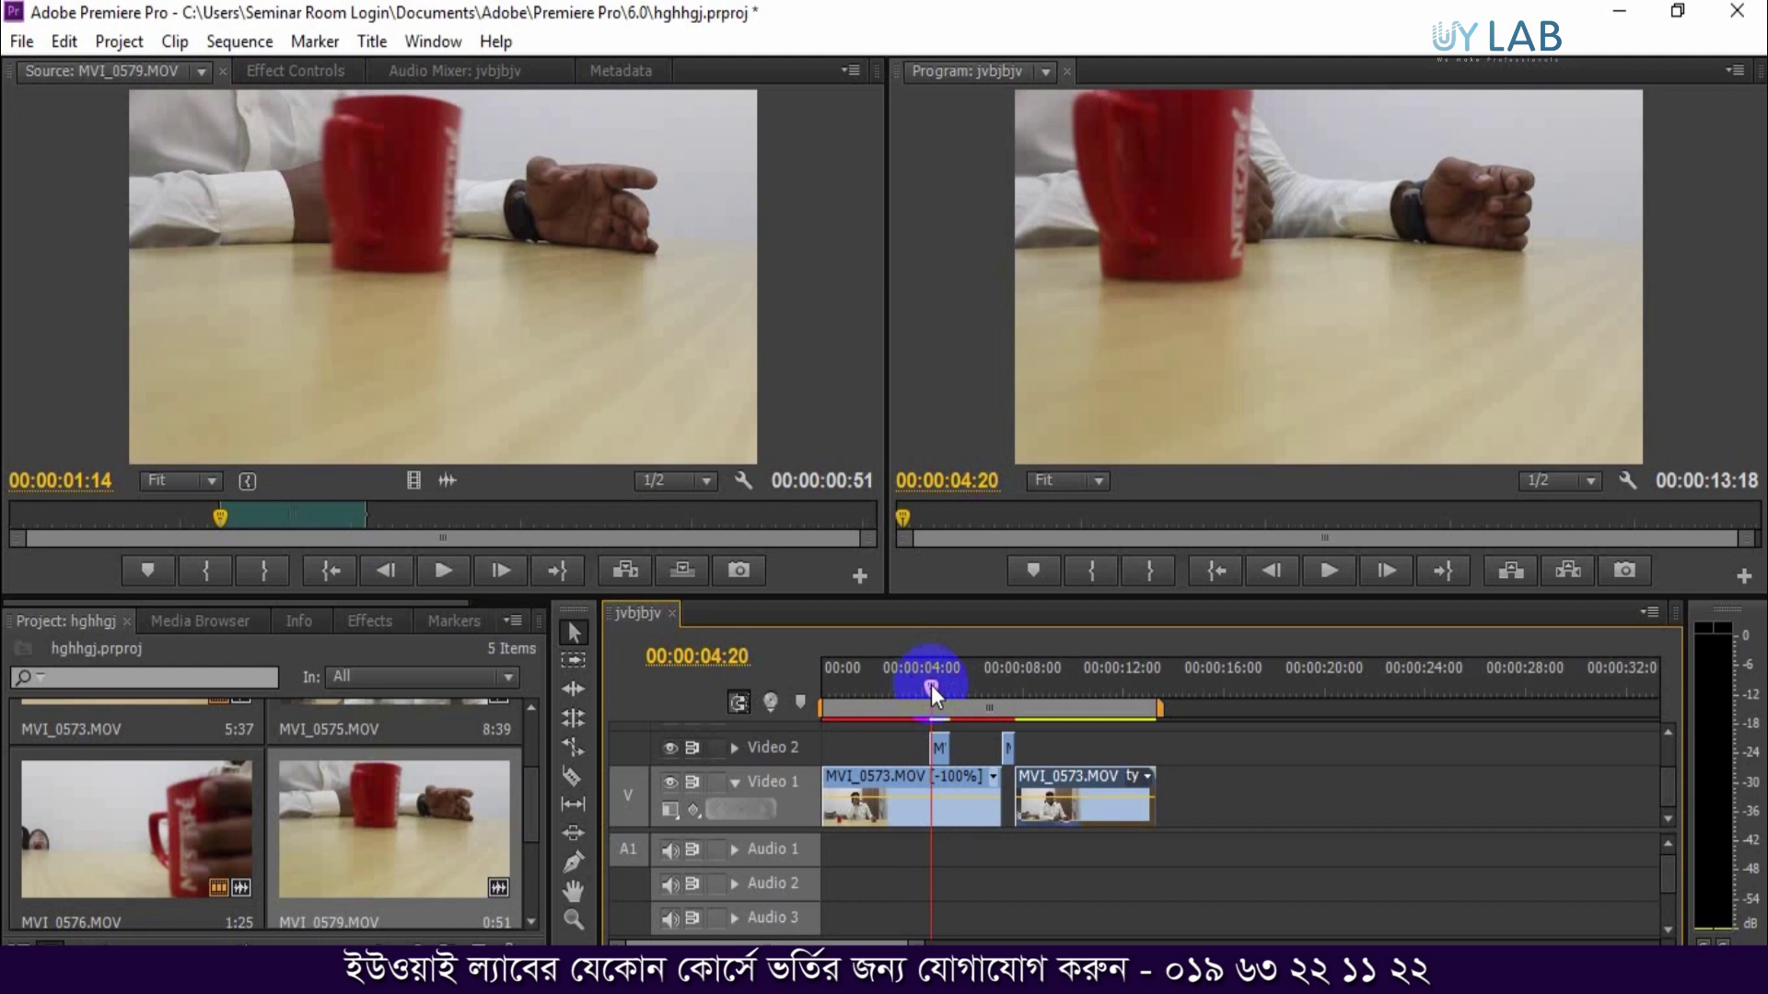
- Enable Reverse Speed on the MVI_0579 insert through Speed/Duration
{"action": "left_click", "coordinate": [938, 745]}
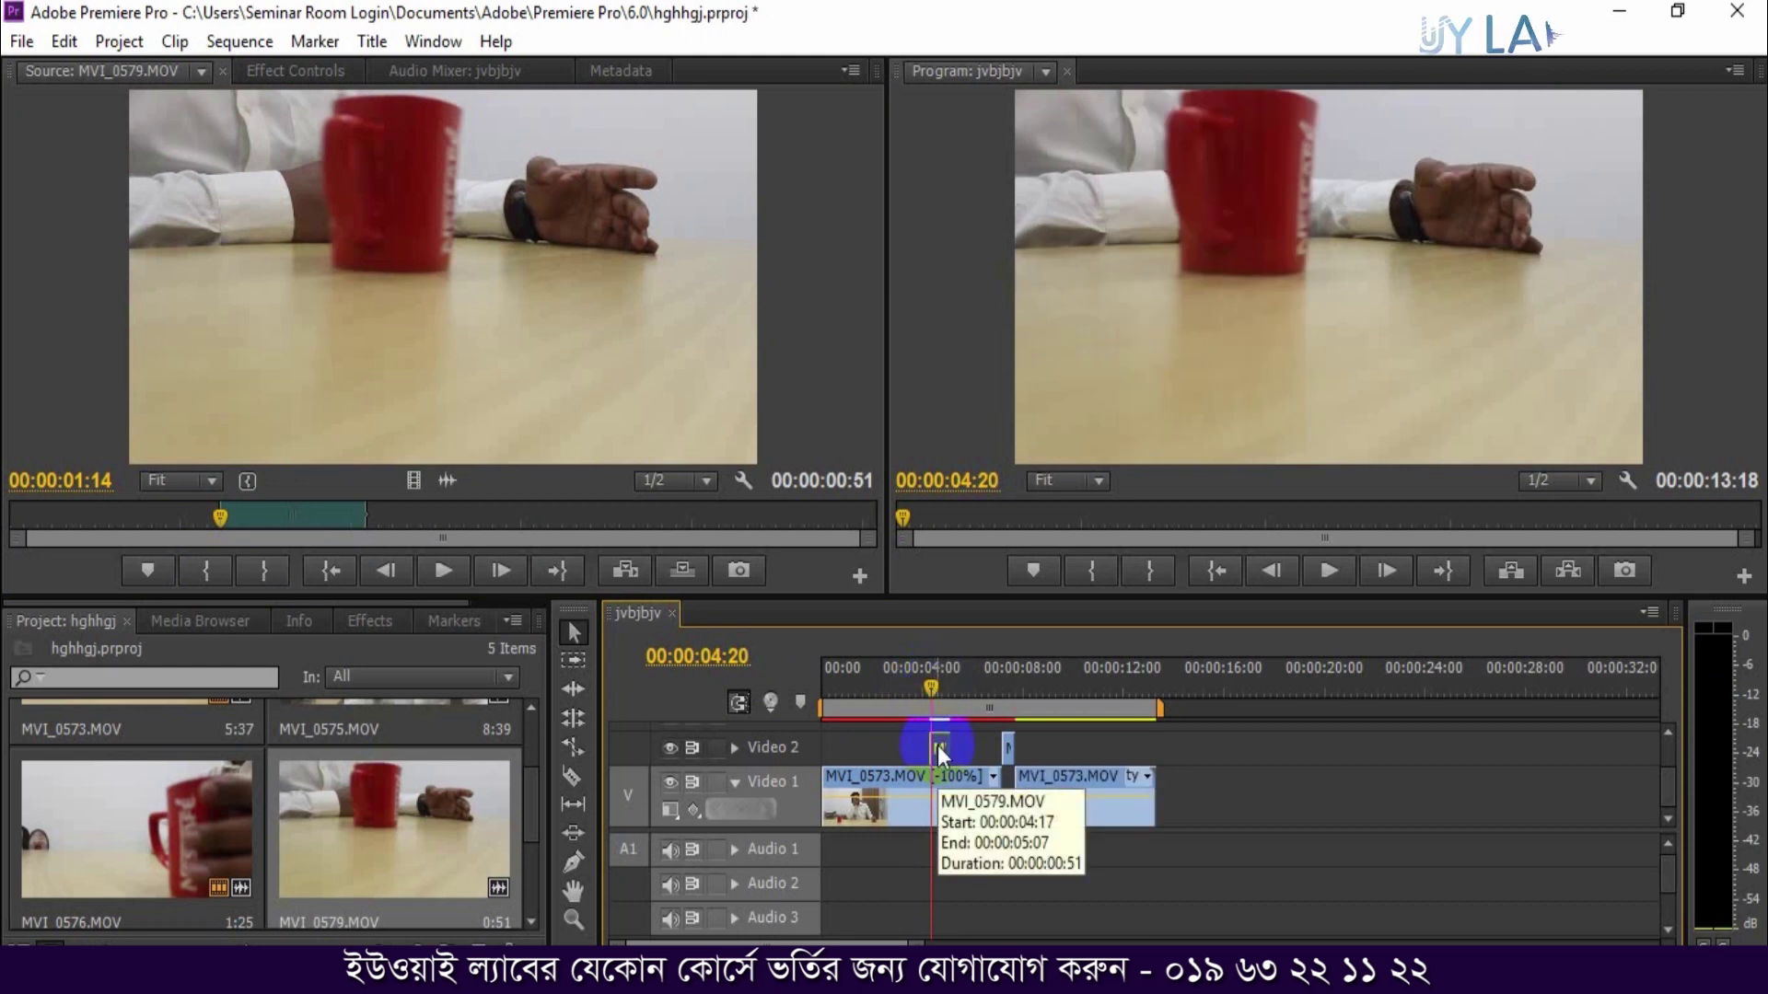
{"action": "right_click", "coordinate": [938, 745]}
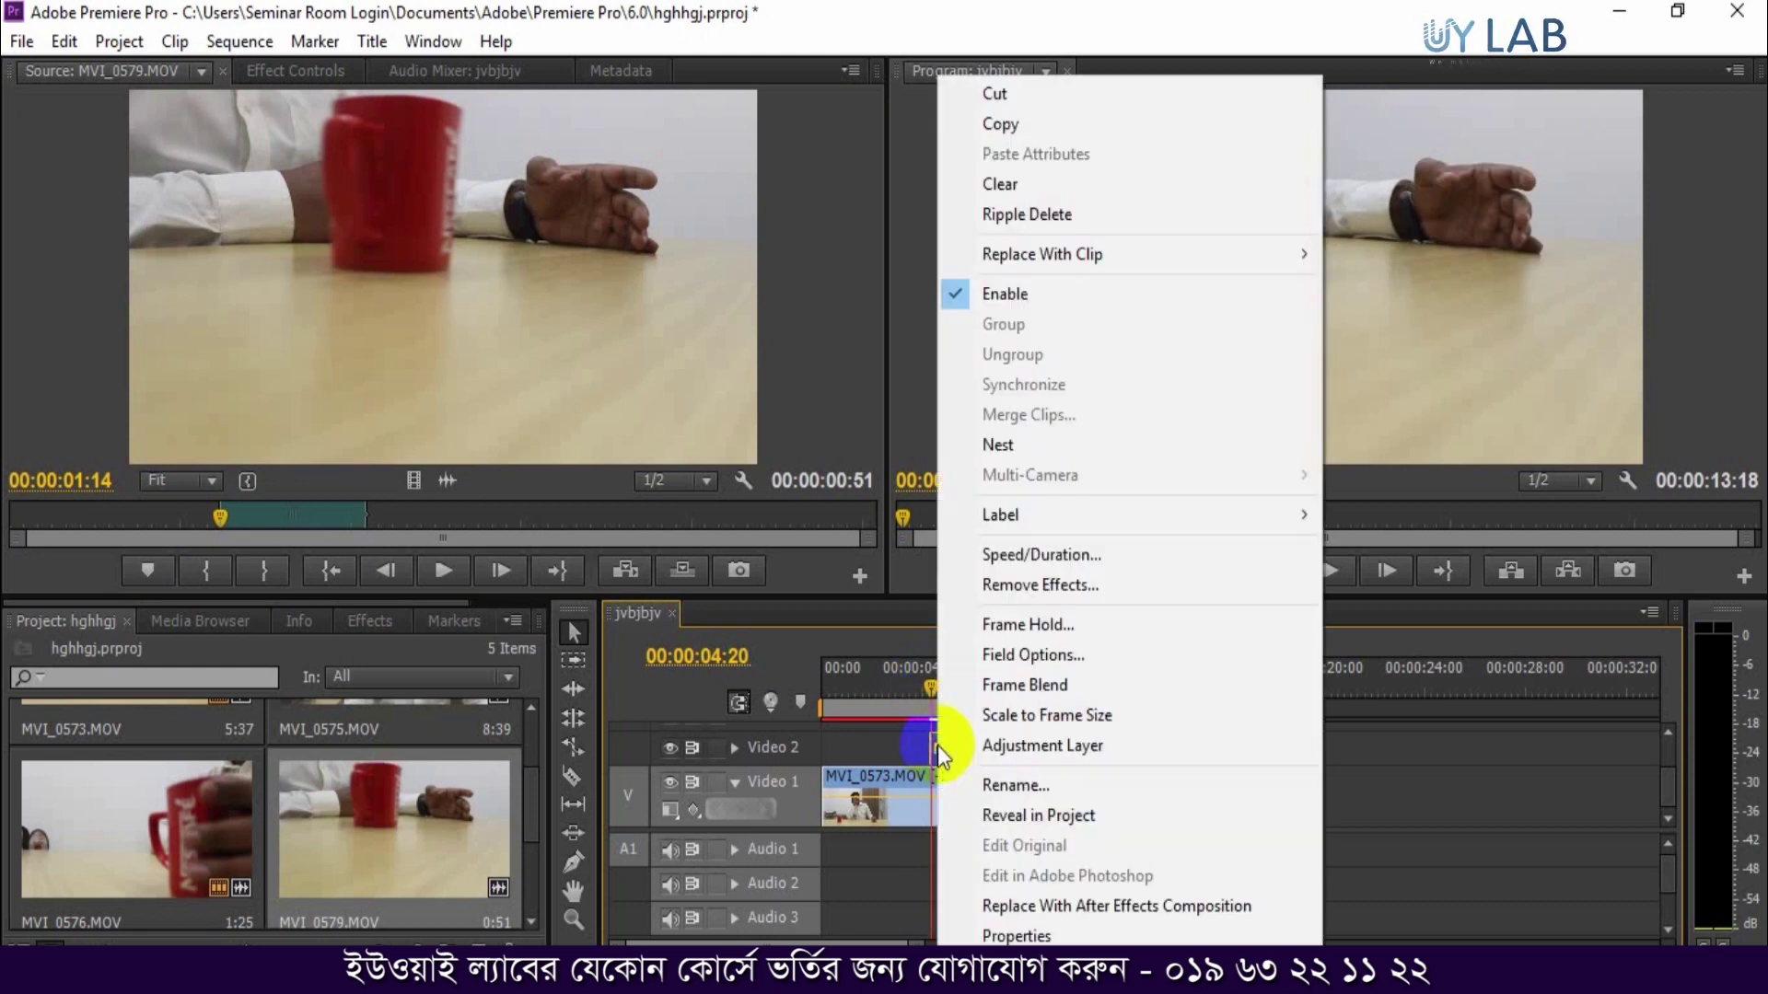
{"action": "left_click", "coordinate": [1069, 560]}
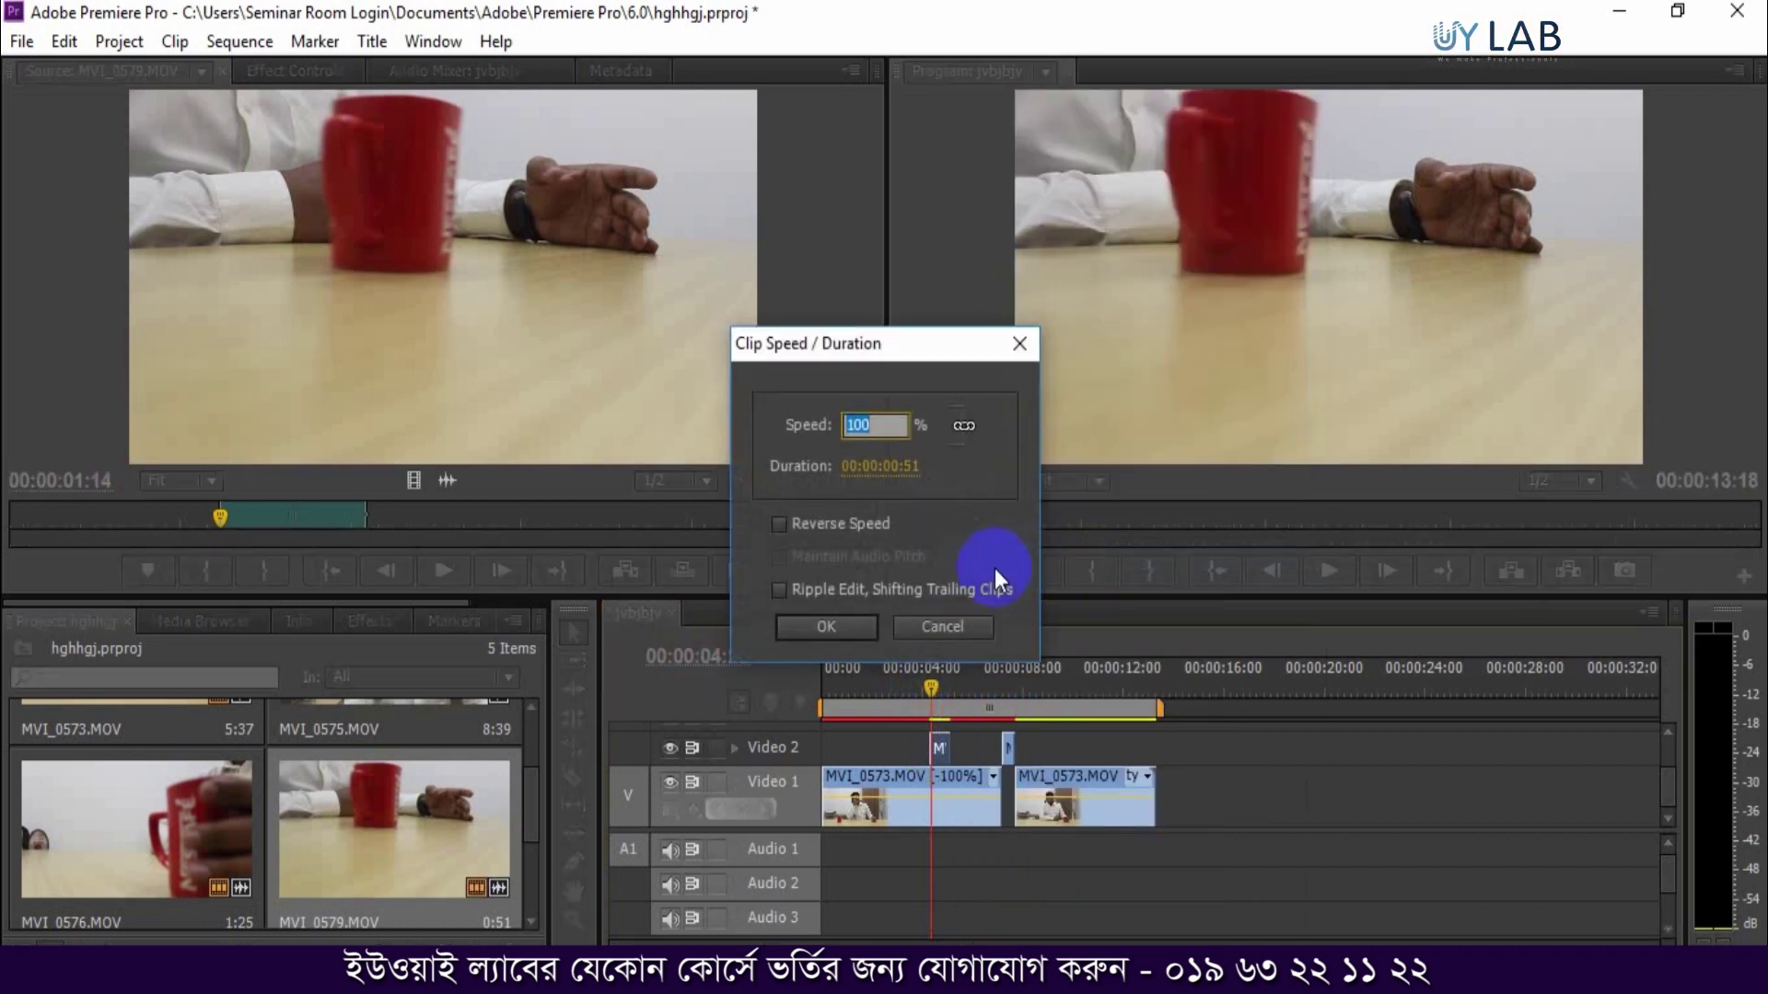
{"action": "left_click", "coordinate": [780, 523]}
{"action": "left_click", "coordinate": [846, 625]}
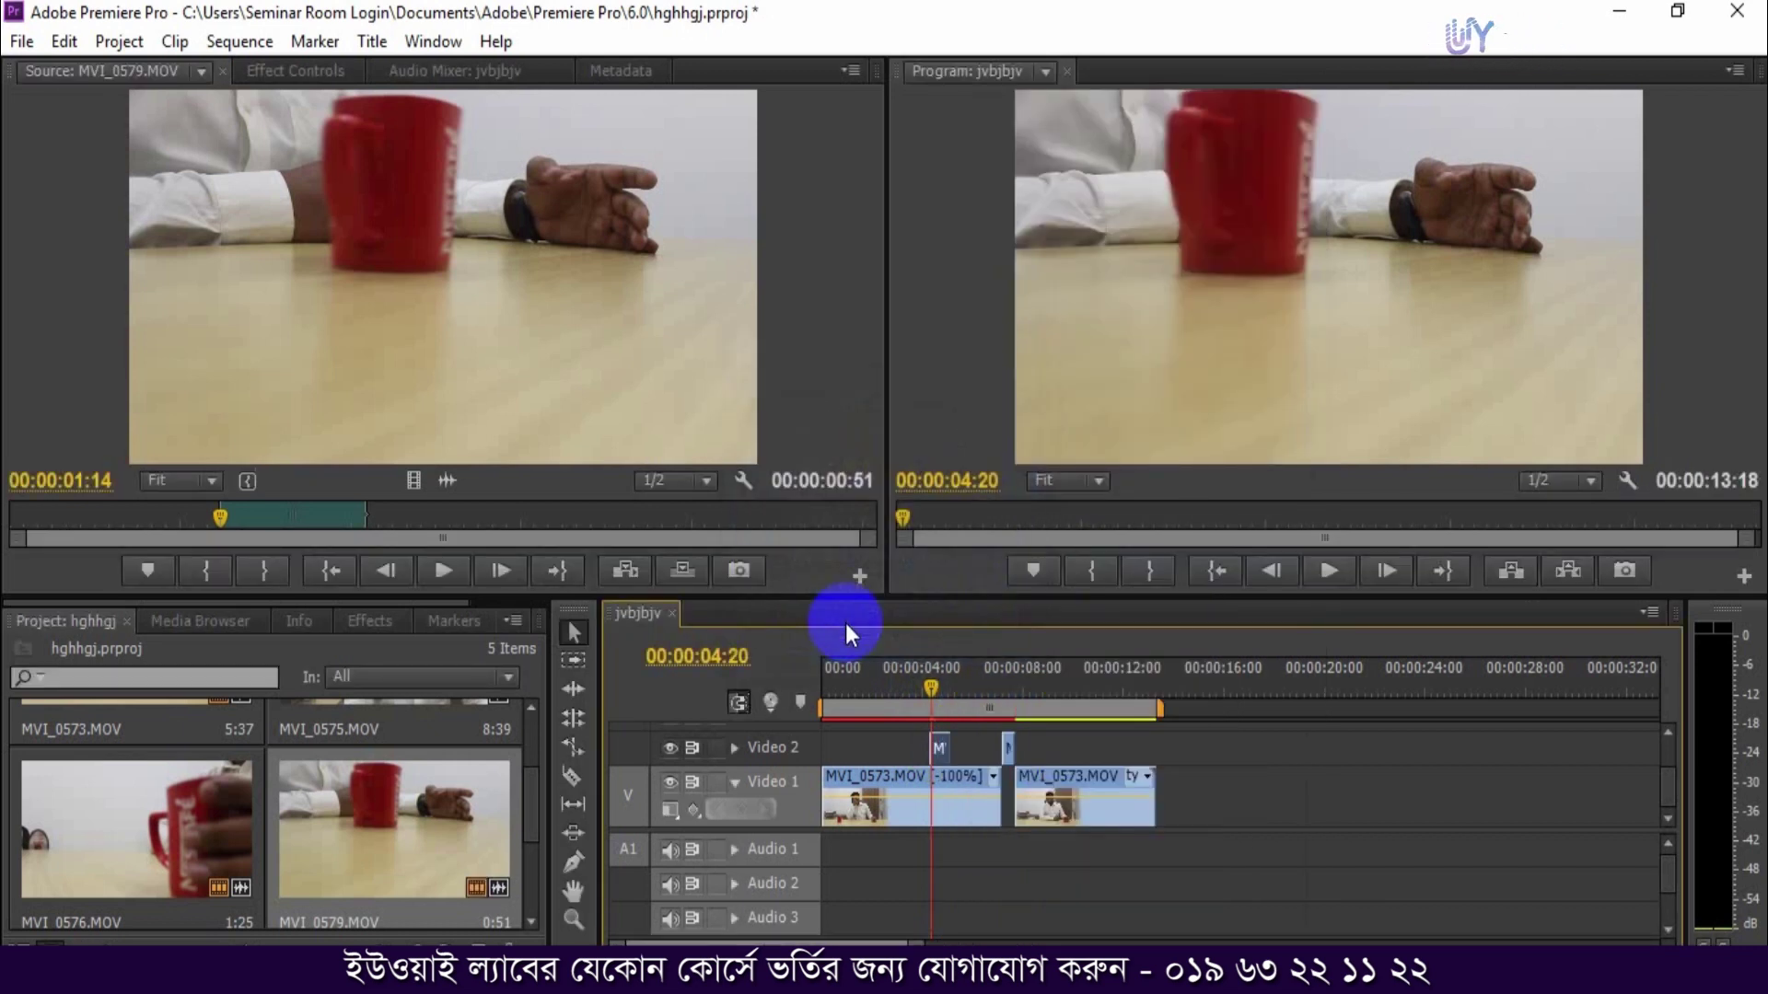
{"action": "key", "text": "space"}
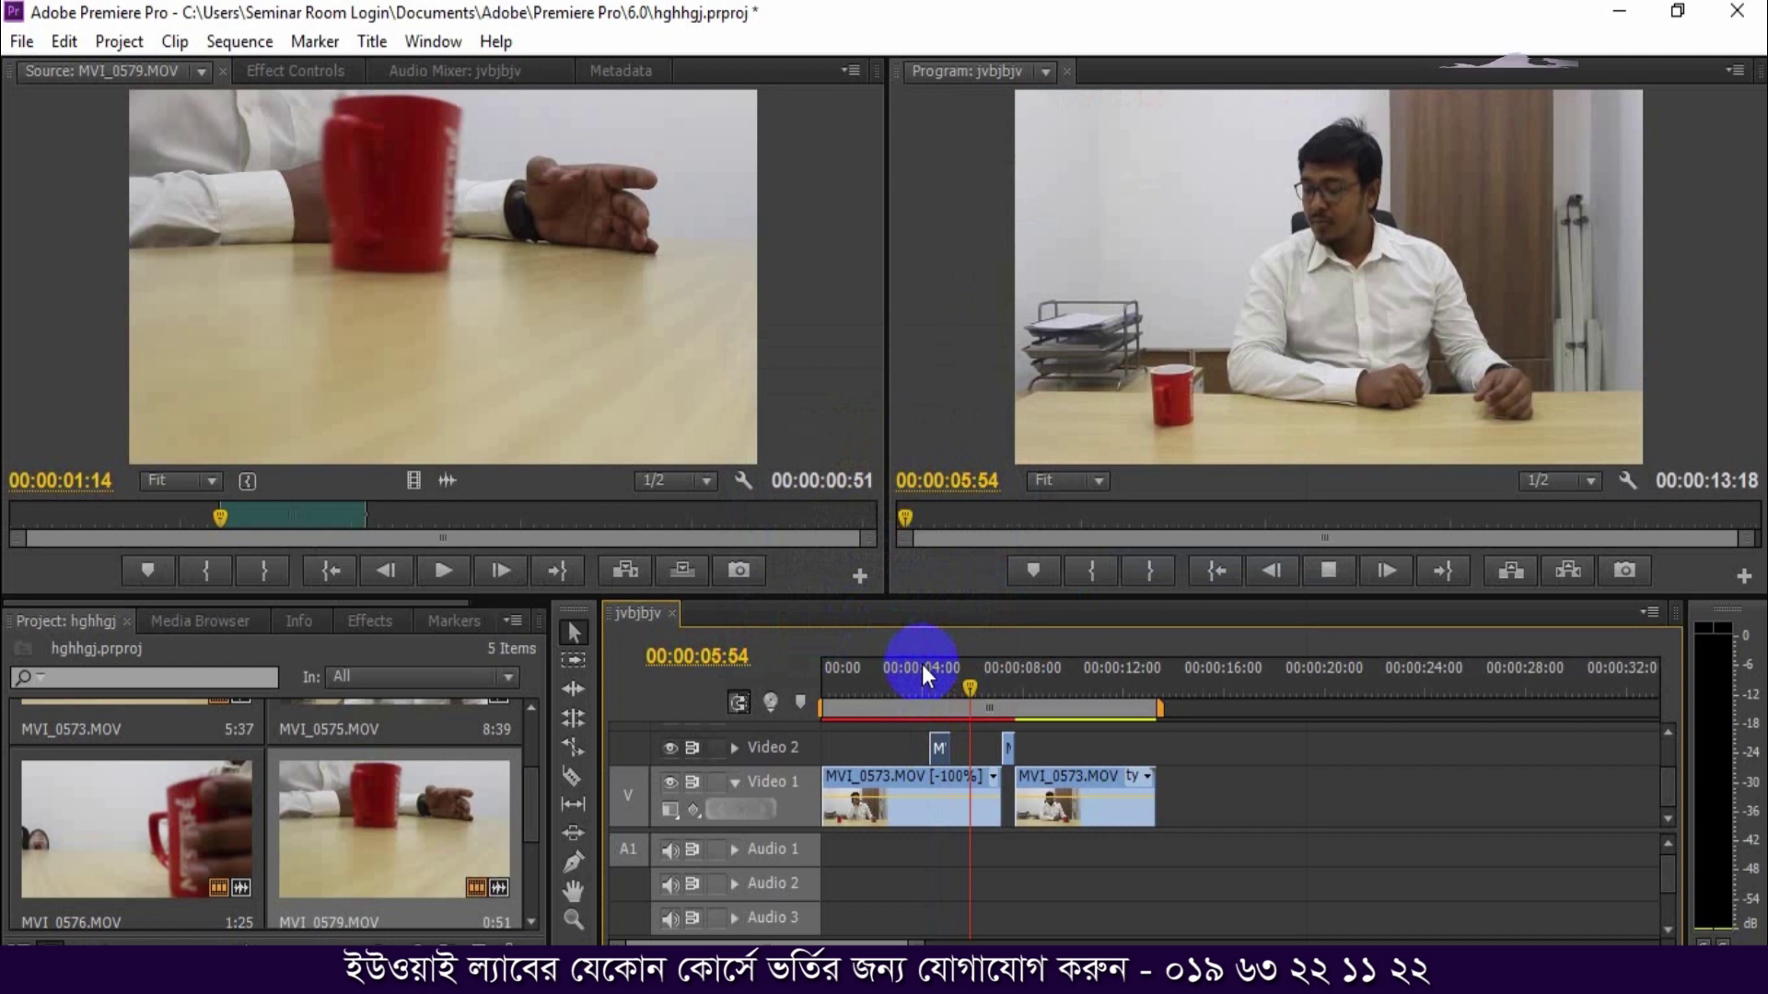
{"action": "left_click_drag", "start_coordinate": [976, 692], "coordinate": [979, 685]}
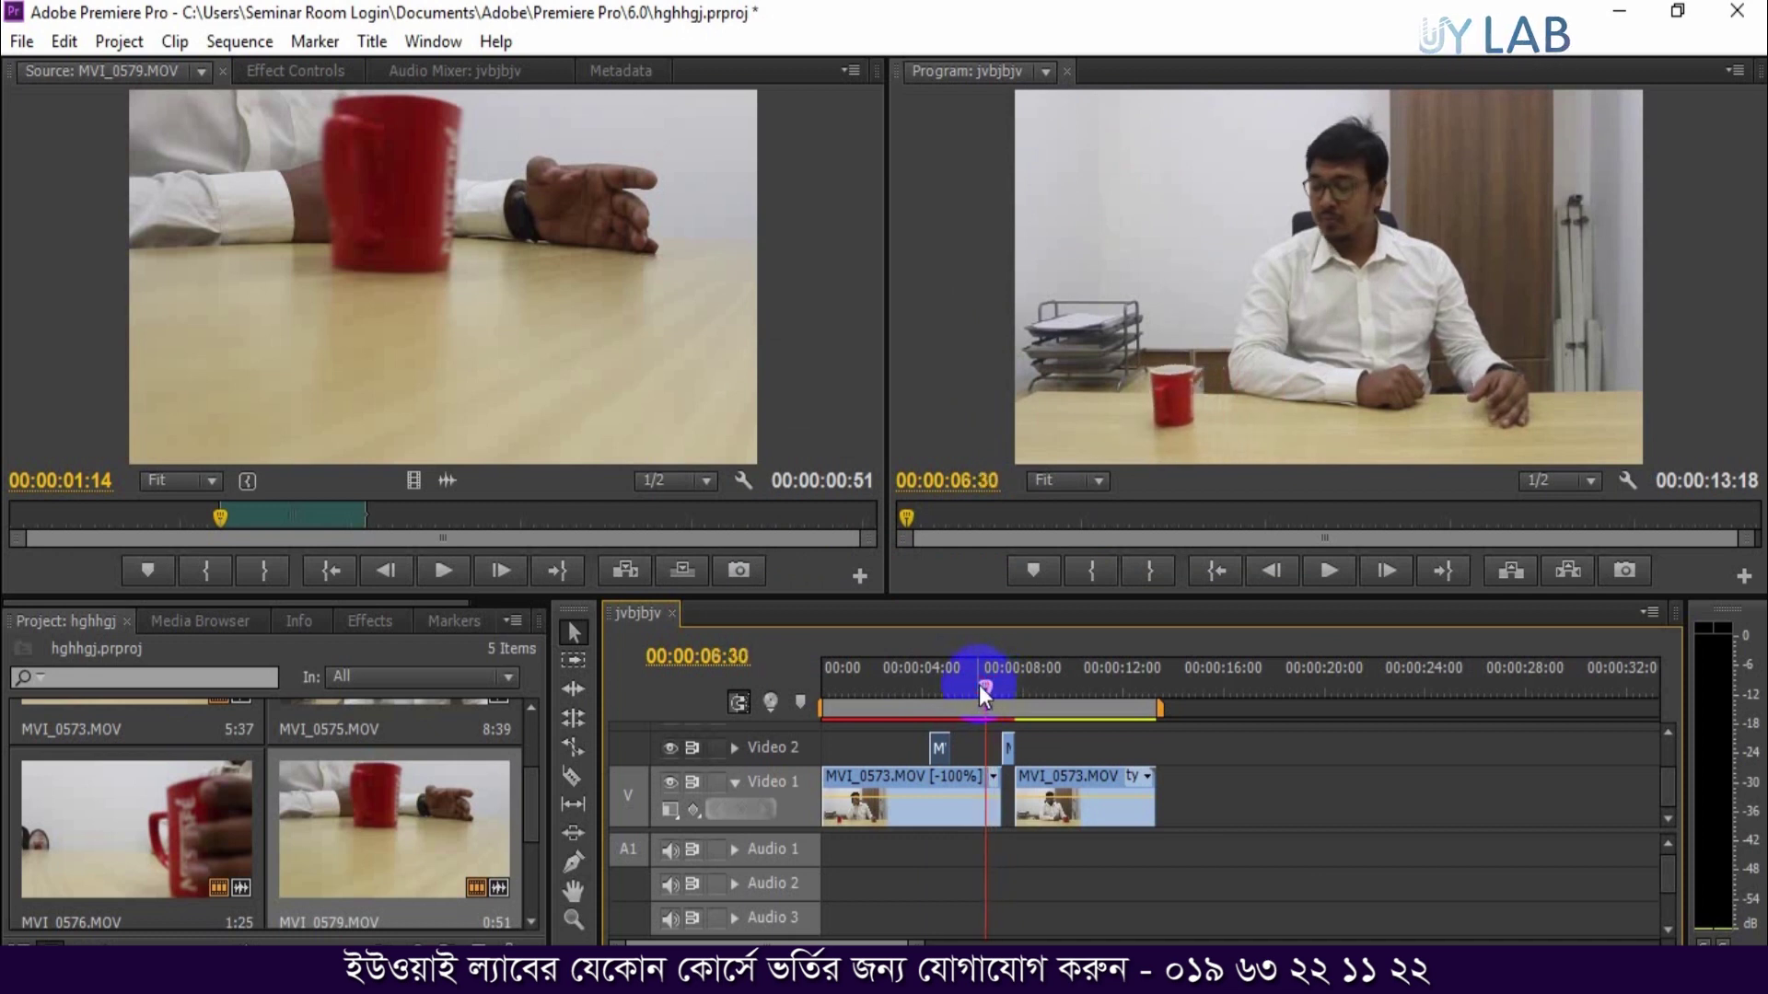
- Move the reversed MVI_0579 insert about 2 seconds later, right before MVI_0576, and replay it
{"action": "left_click_drag", "start_coordinate": [911, 941], "coordinate": [833, 941]}
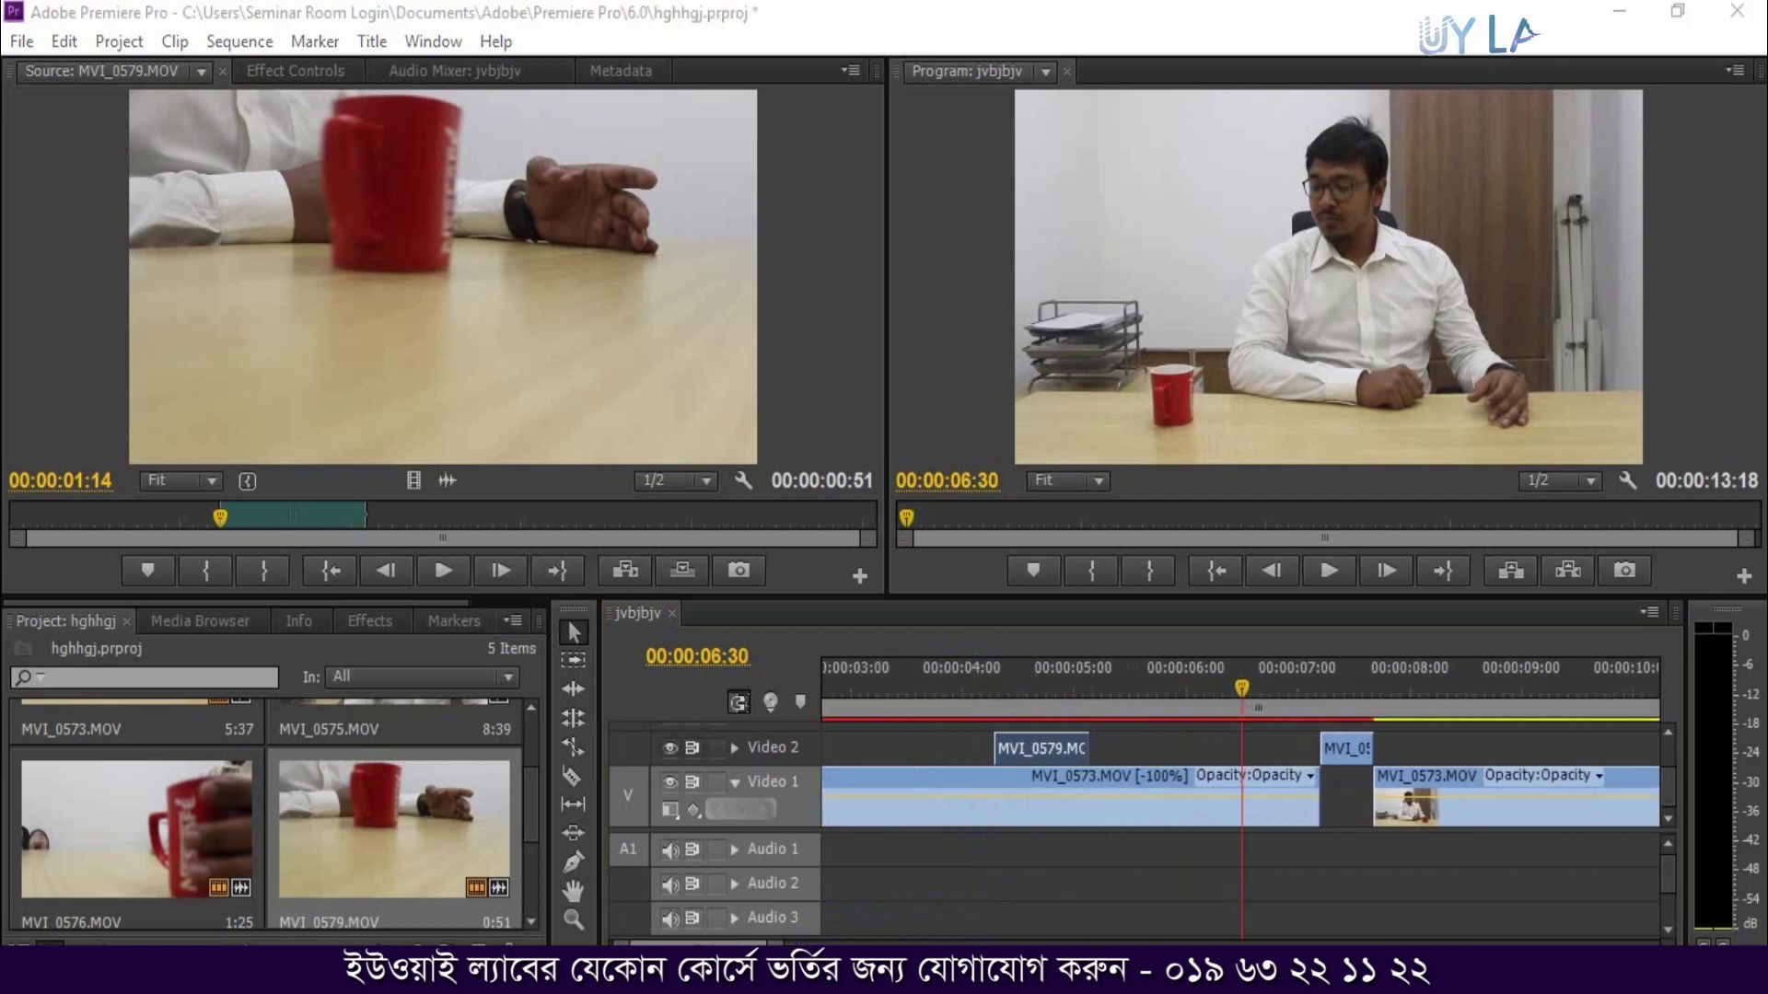
{"action": "mouse_move", "coordinate": [1199, 781]}
{"action": "left_mouse_down"}
{"action": "mouse_move", "coordinate": [1209, 733]}
{"action": "mouse_move", "coordinate": [1268, 762]}
{"action": "left_mouse_up"}
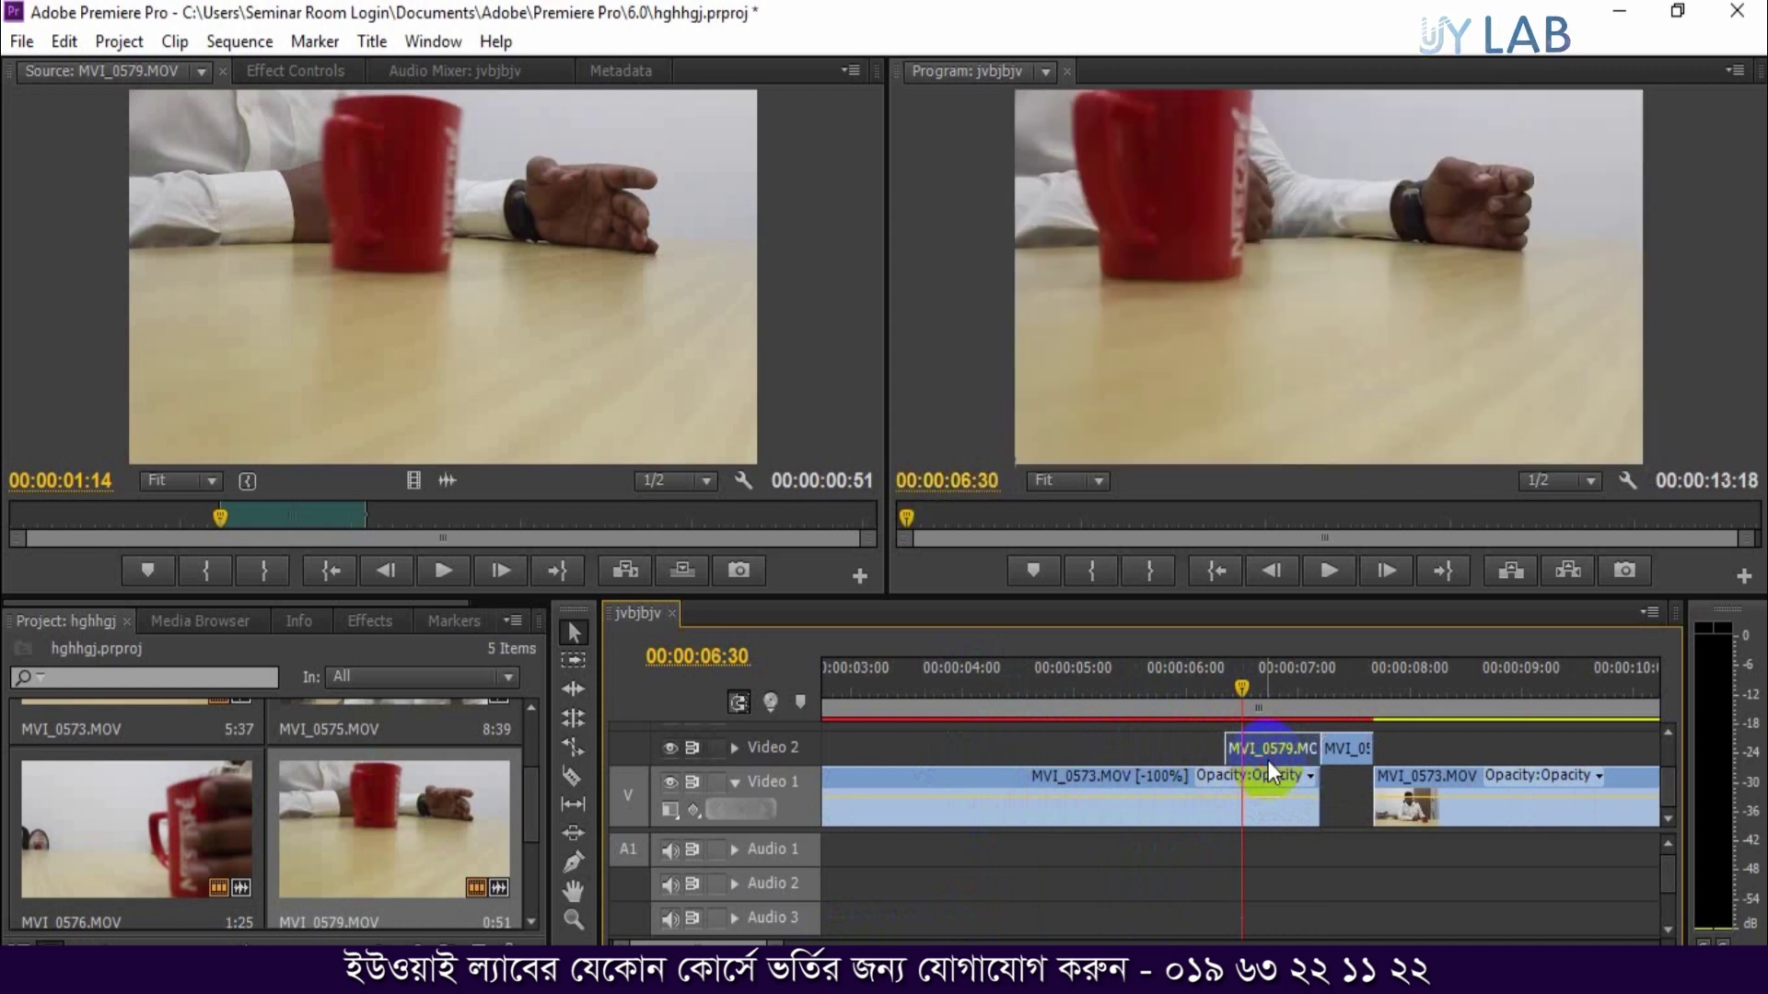
{"action": "left_click", "coordinate": [1215, 675]}
{"action": "key", "text": "space"}
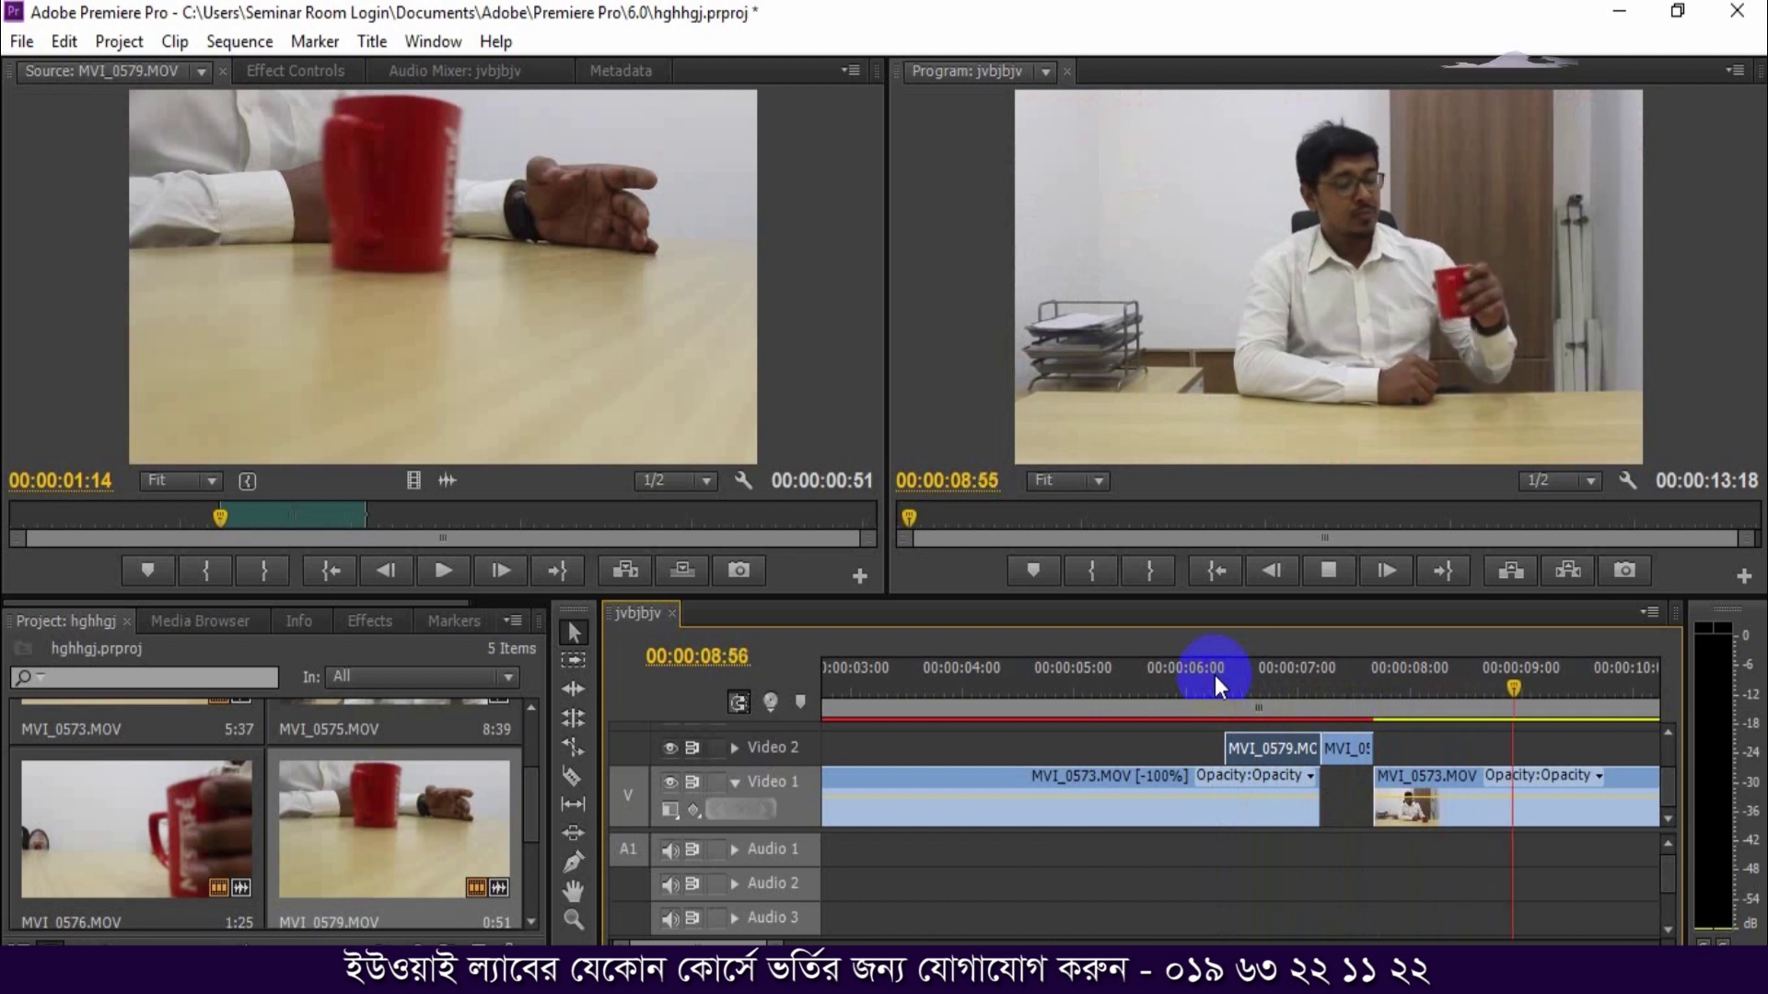
{"action": "left_click", "coordinate": [1214, 676]}
{"action": "key", "text": "space"}
{"action": "key", "text": "space"}
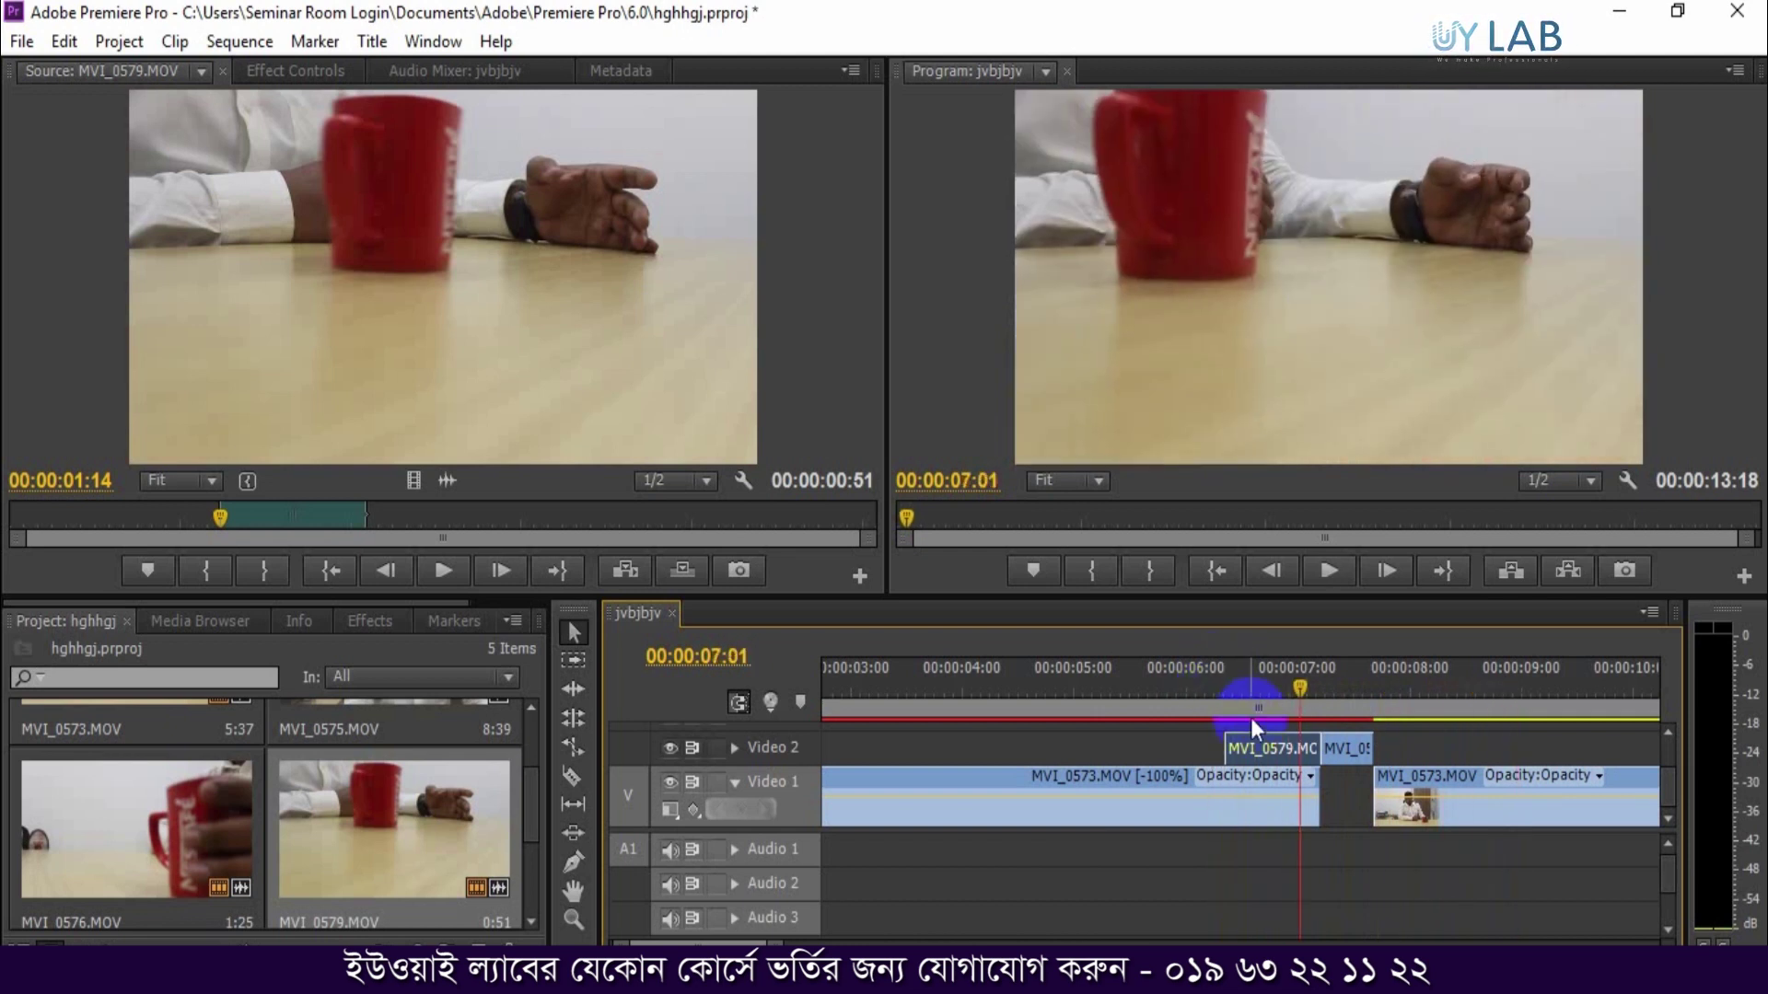
- Trim the end of the Video 2 insert and replay it from about 5:58
{"action": "mouse_move", "coordinate": [1298, 744]}
{"action": "left_mouse_down"}
{"action": "mouse_move", "coordinate": [1254, 744]}
{"action": "mouse_move", "coordinate": [1278, 747]}
{"action": "left_mouse_up"}
{"action": "left_click", "coordinate": [1184, 682]}
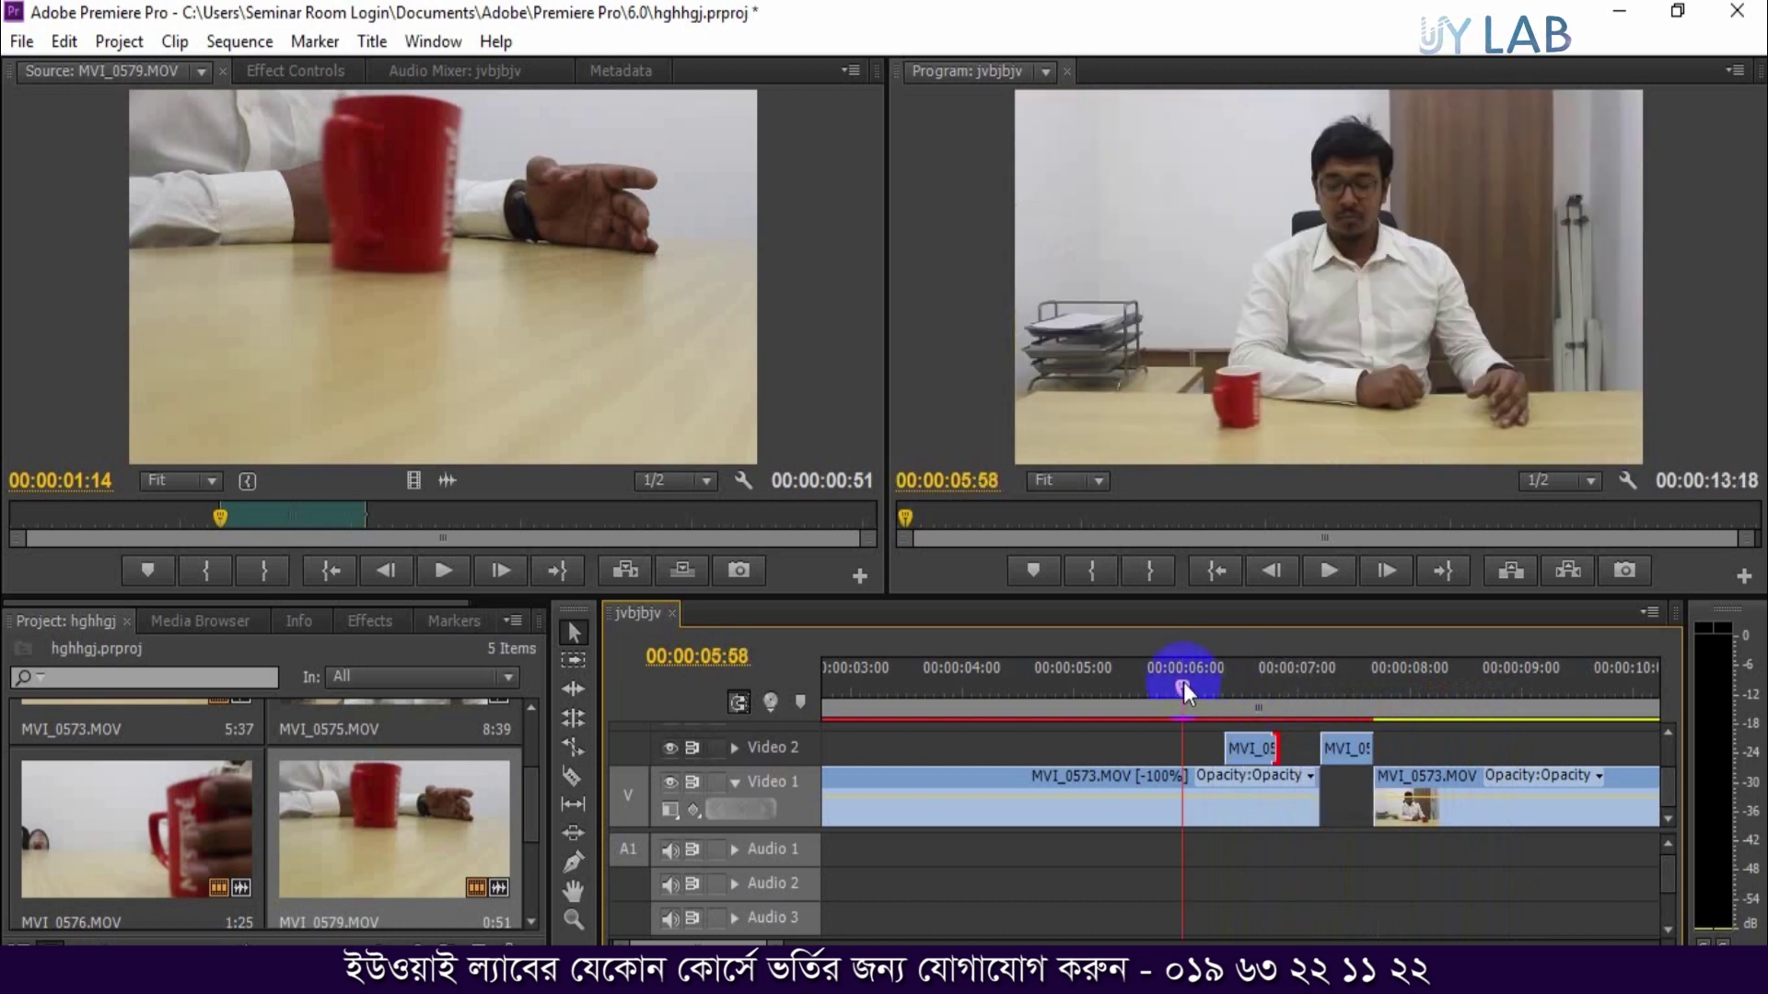
{"action": "key", "text": "space"}
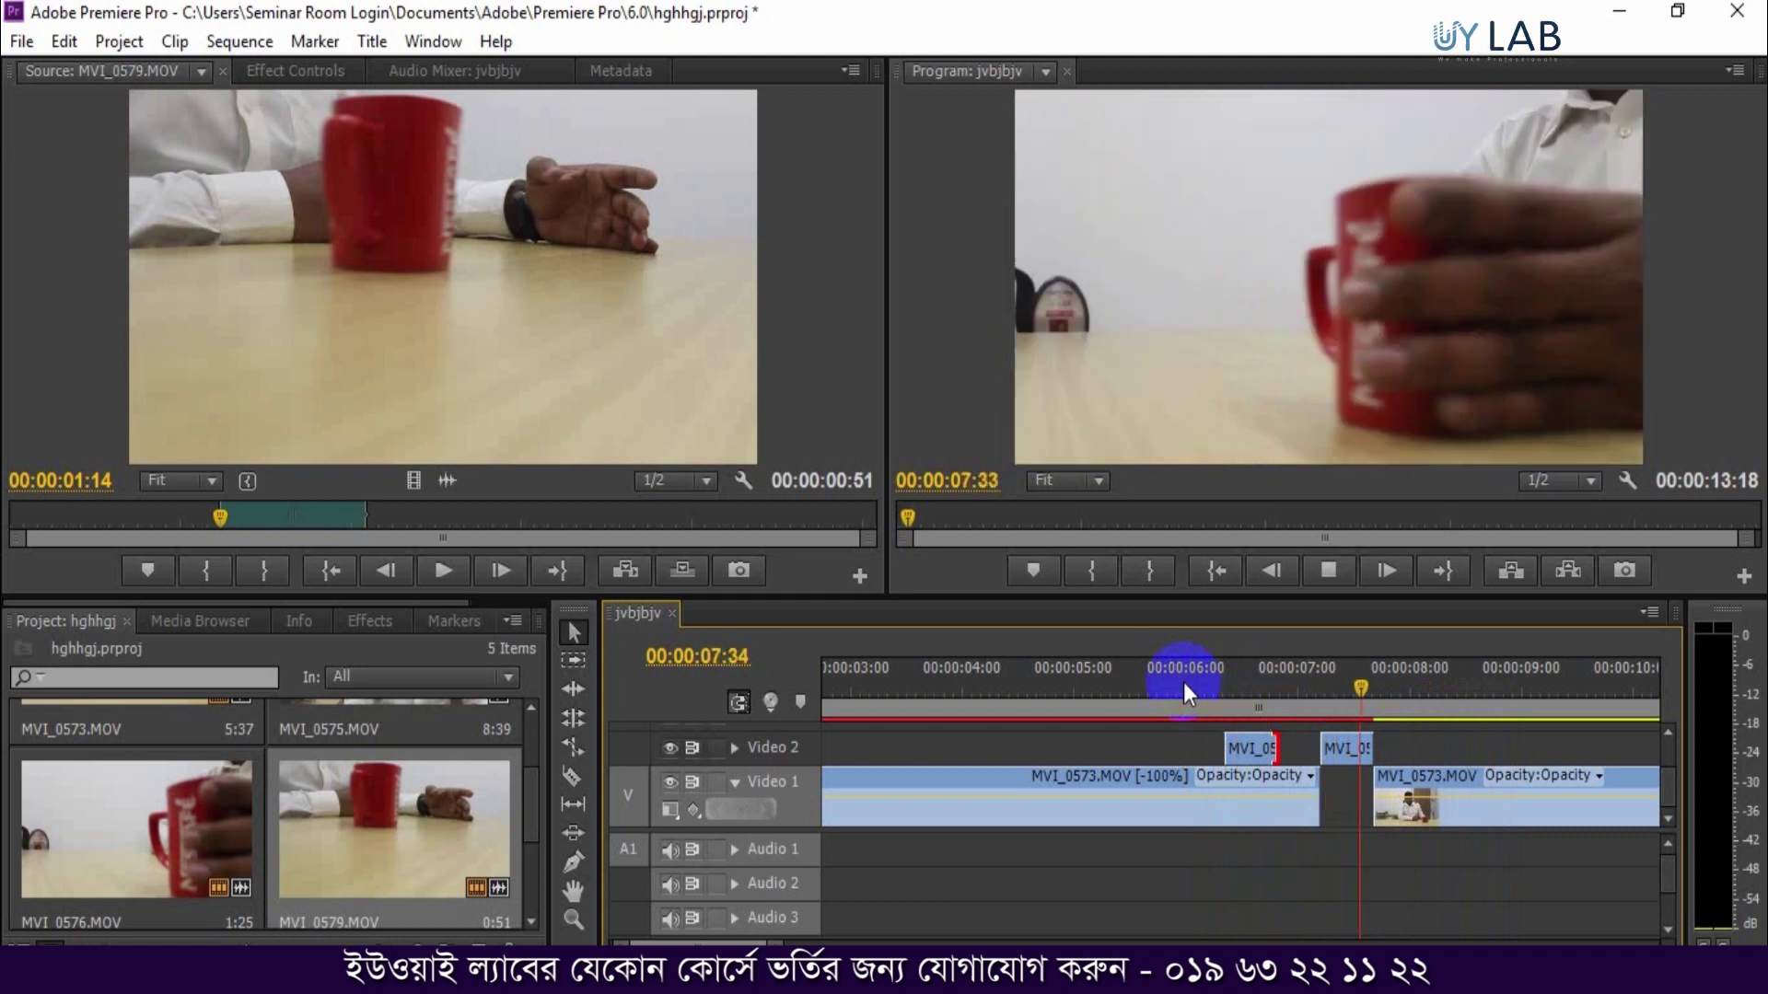
{"action": "key", "text": "space"}
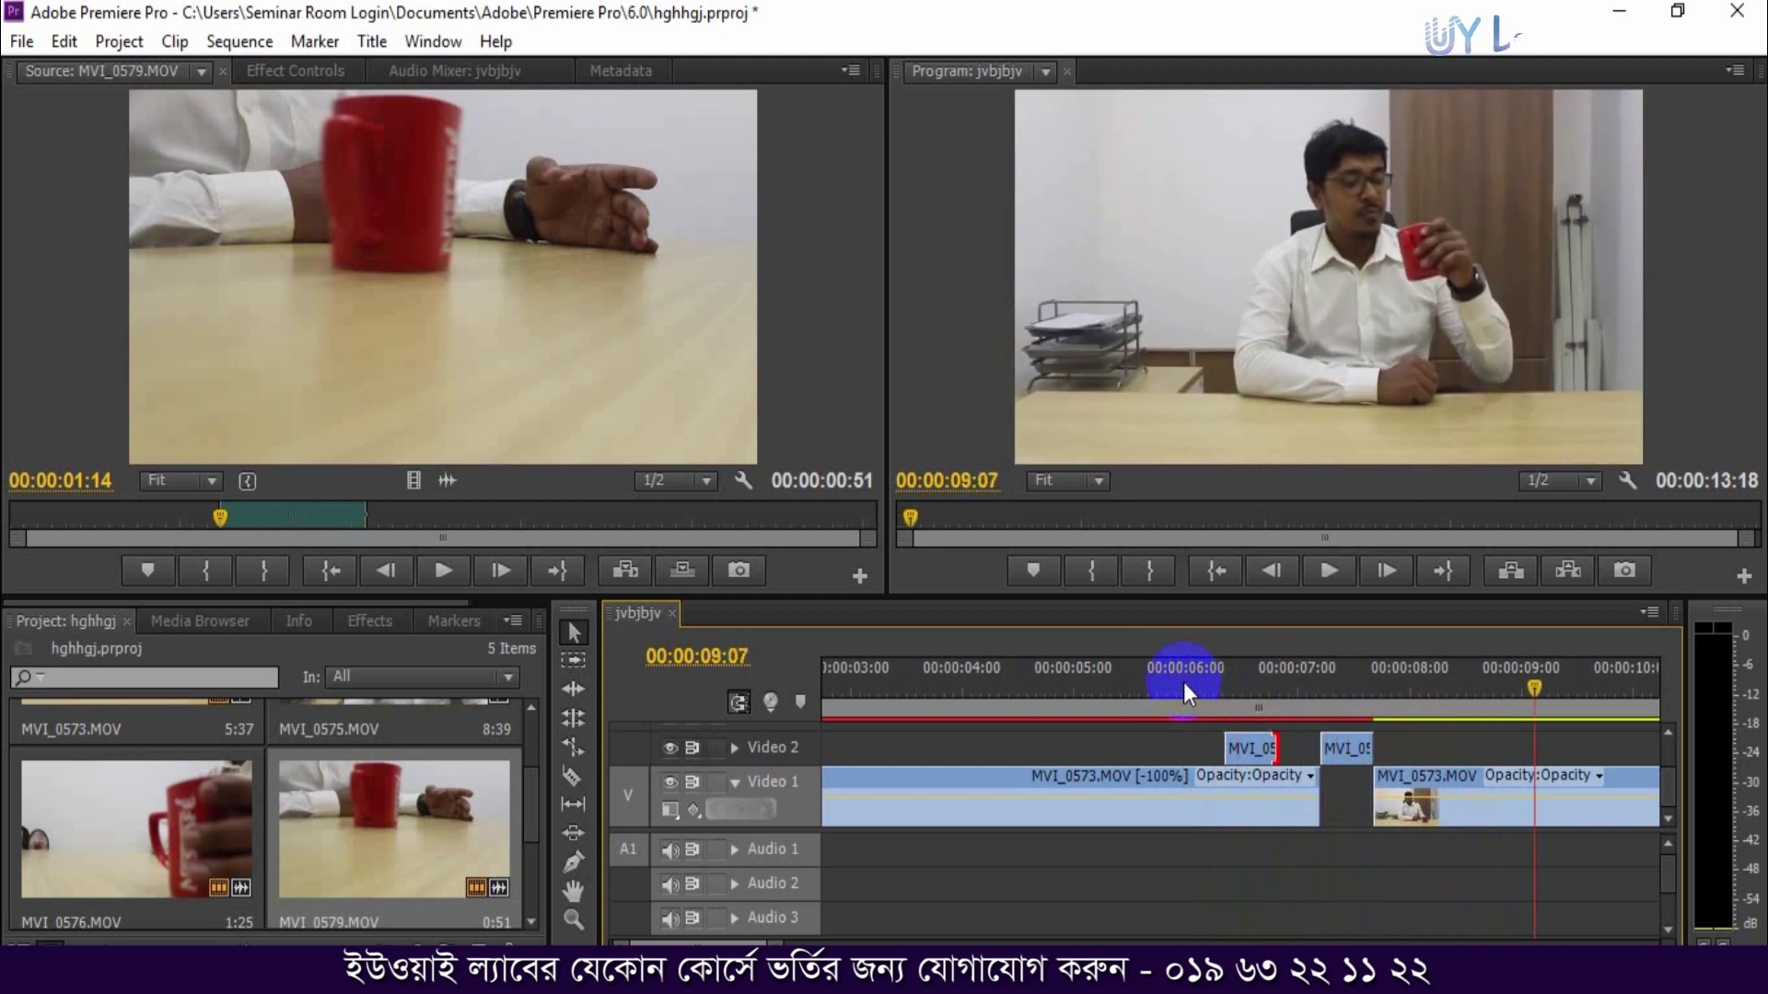
{"action": "left_click", "coordinate": [1183, 684]}
{"action": "key", "text": "space"}
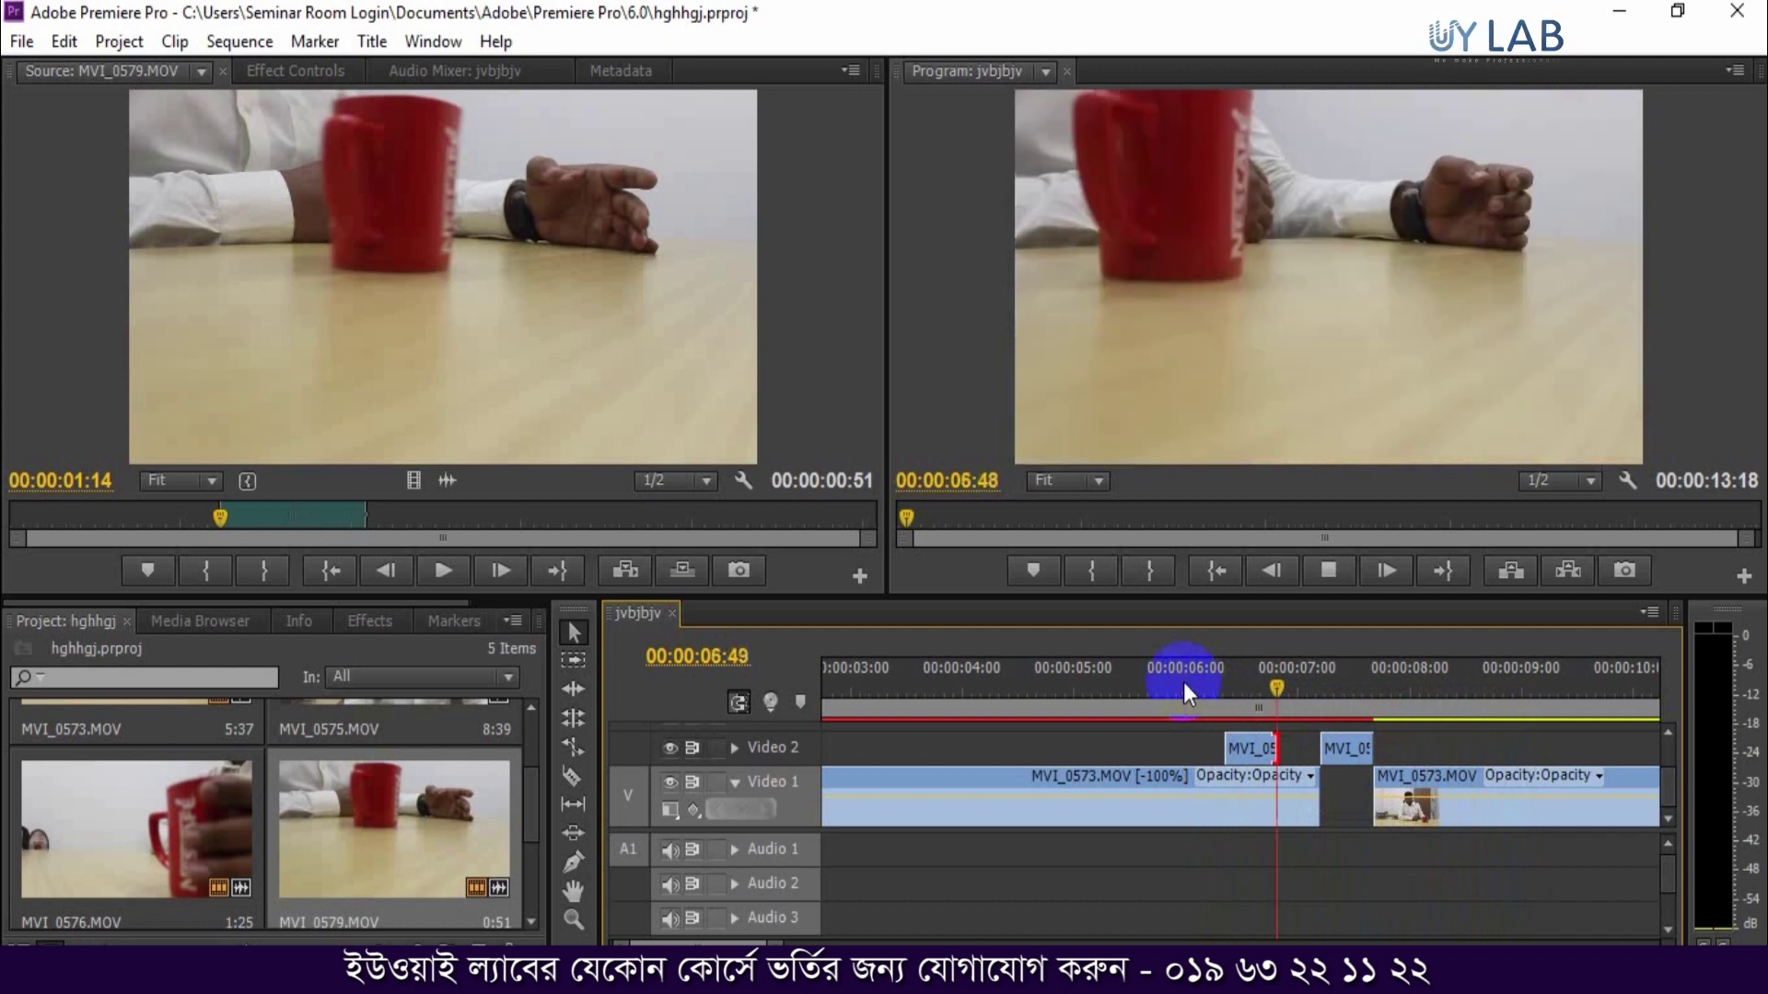
{"action": "left_click", "coordinate": [1185, 684]}
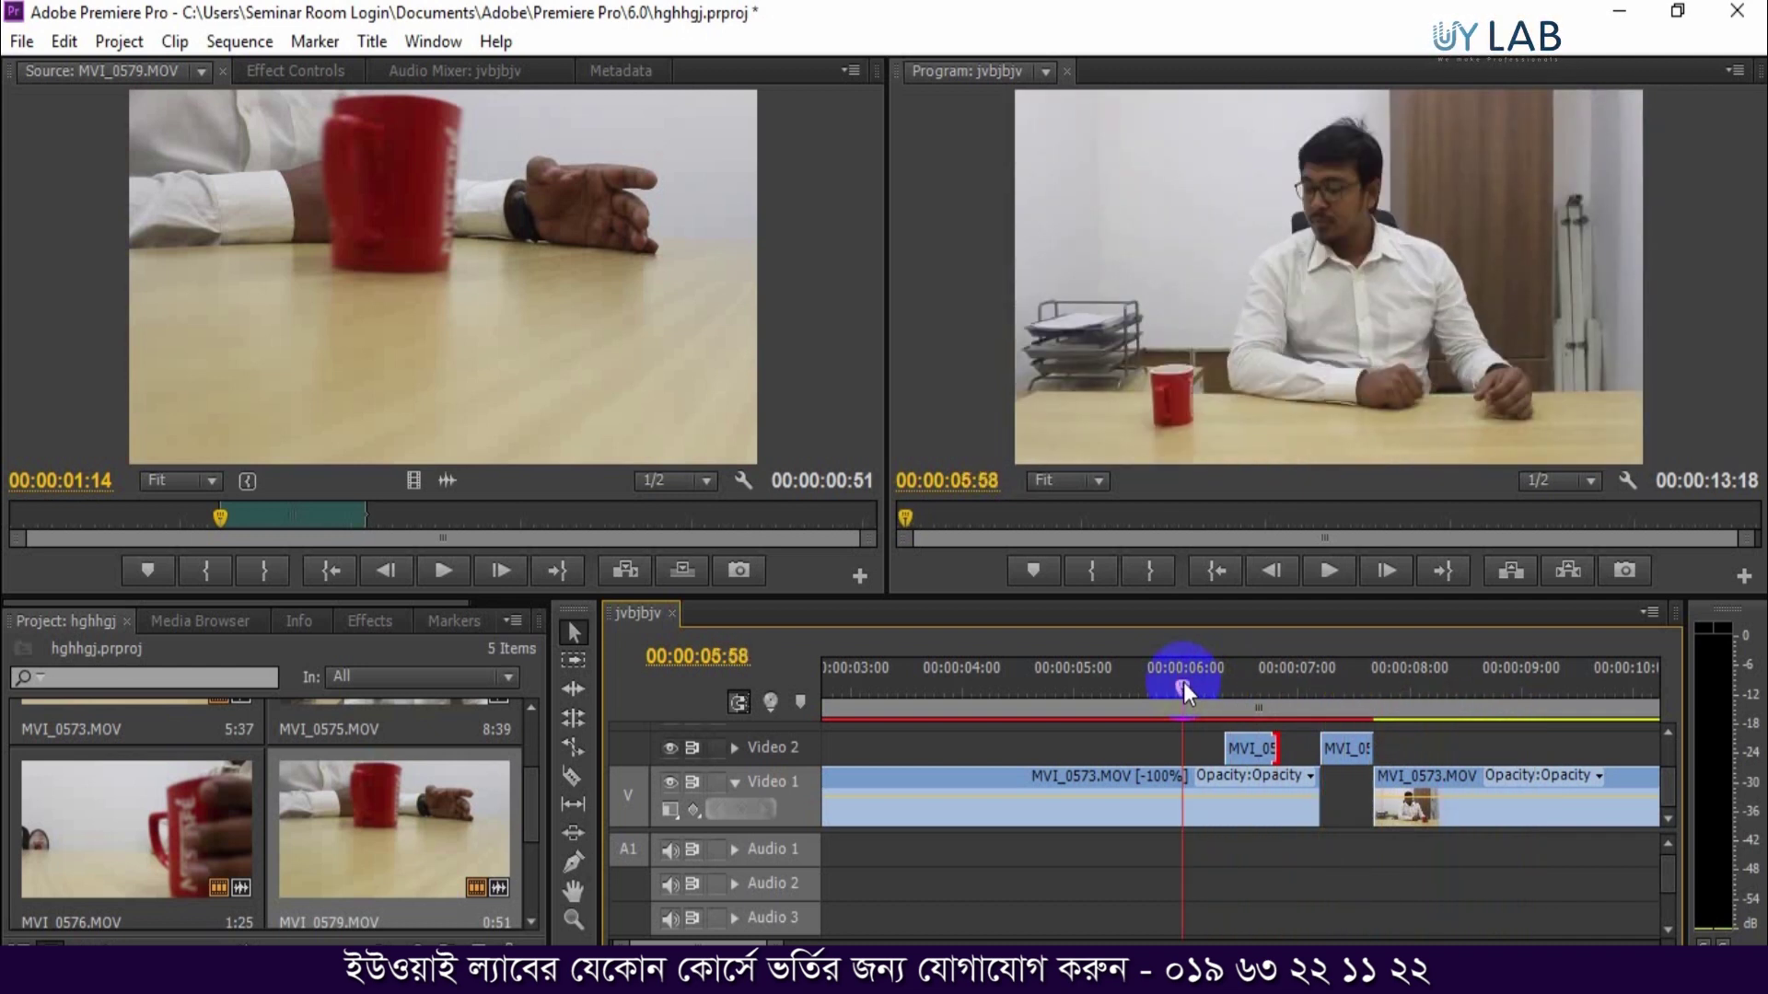
- Cut 15 frames off the insert's end, restore 10 frames, and replay the result
{"action": "left_click_drag", "start_coordinate": [1276, 745], "coordinate": [1251, 743]}
{"action": "key", "text": "space"}
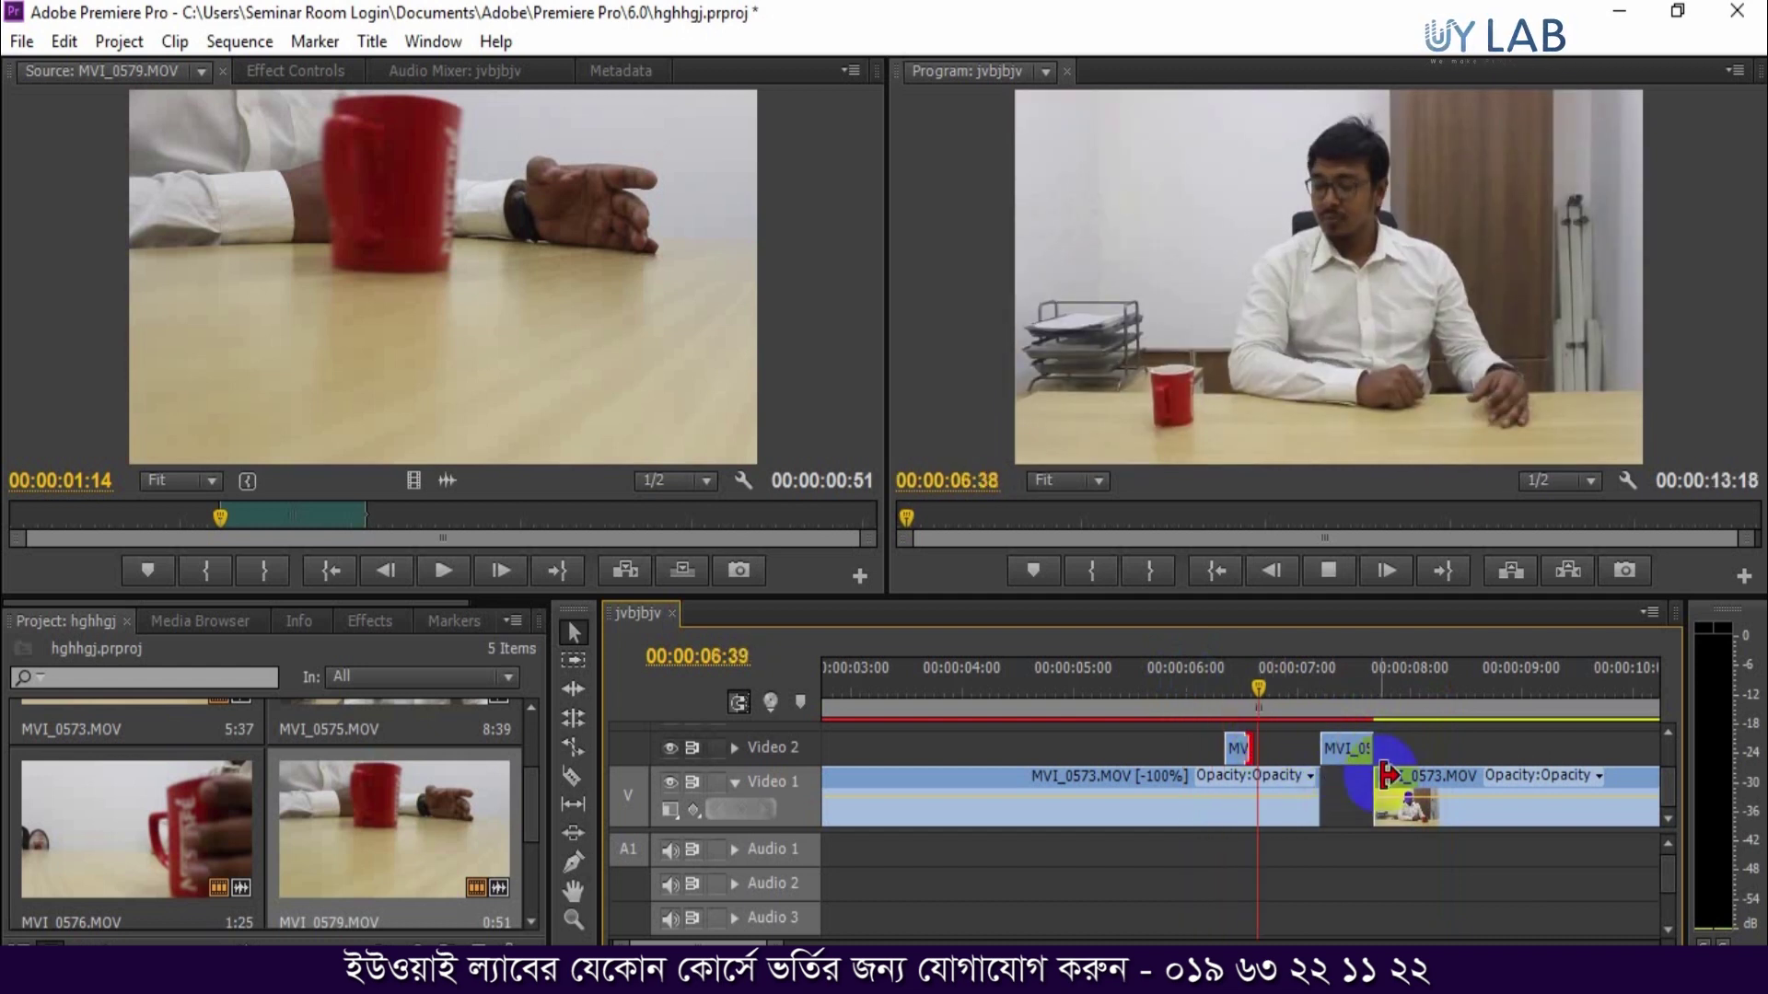
{"action": "key", "text": "space"}
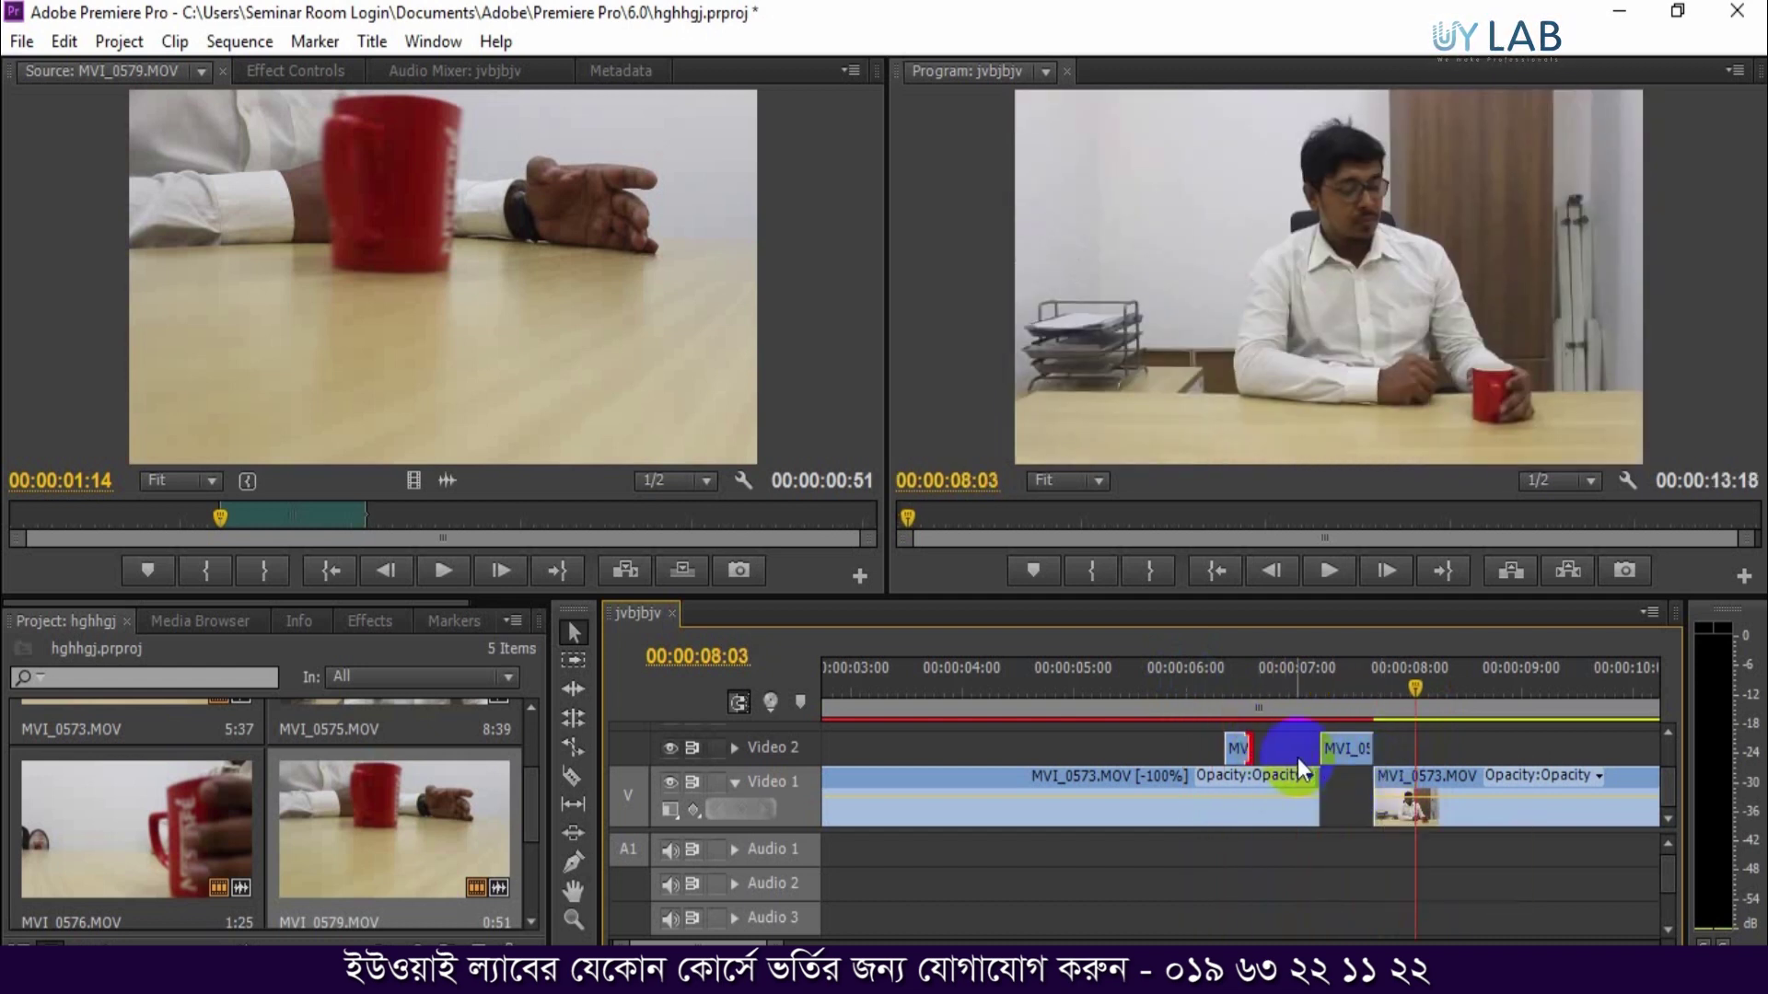
{"action": "mouse_move", "coordinate": [1250, 746]}
{"action": "left_mouse_down"}
{"action": "mouse_move", "coordinate": [1271, 747]}
{"action": "mouse_move", "coordinate": [1243, 740]}
{"action": "left_mouse_up"}
{"action": "left_click", "coordinate": [1212, 680]}
{"action": "key", "text": "space"}
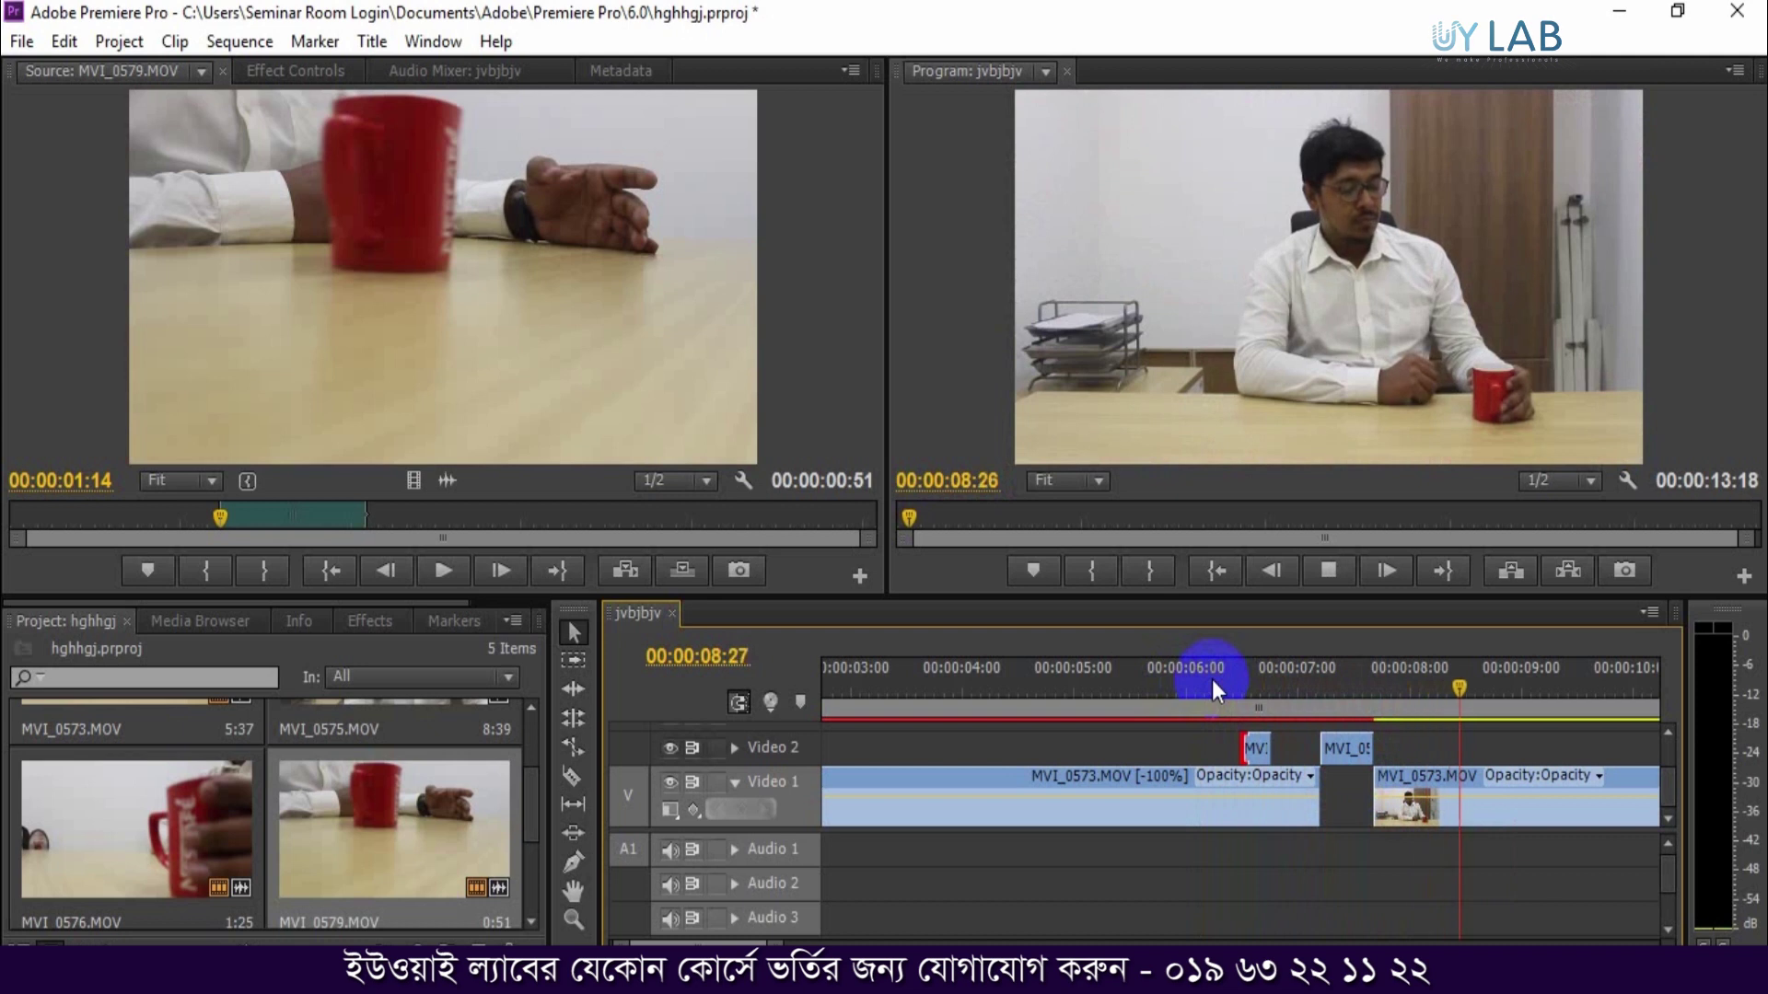
{"action": "key", "text": "space"}
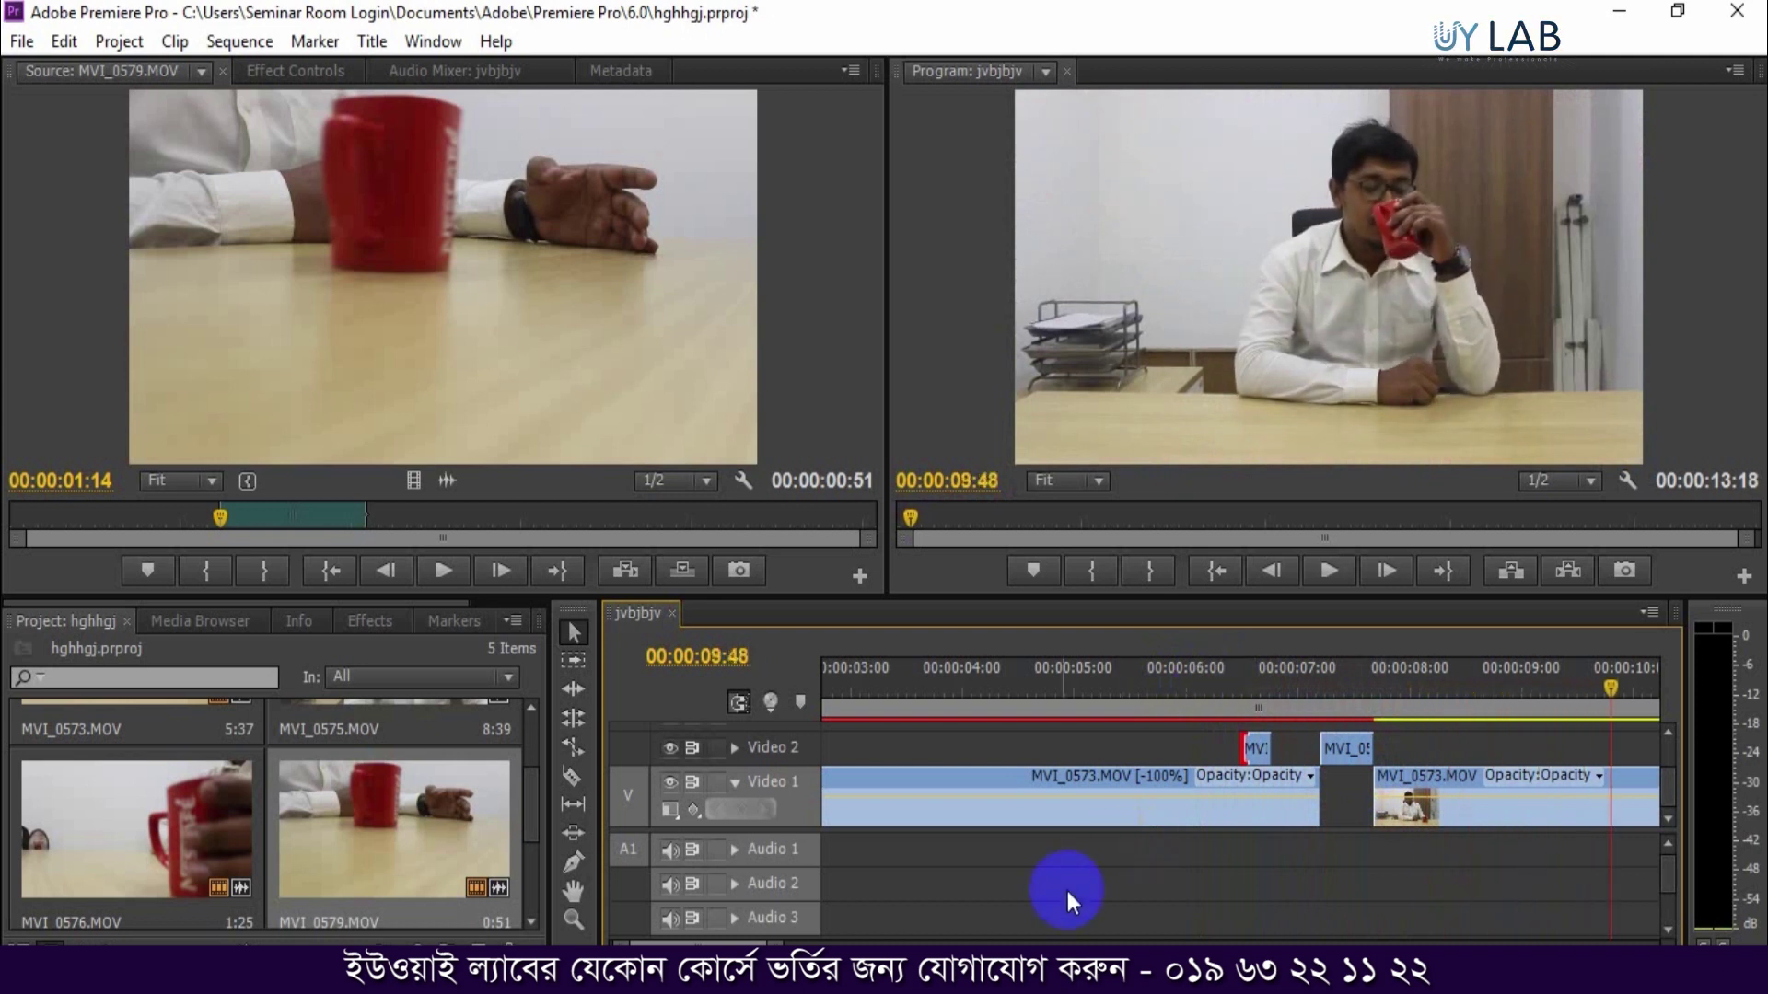
{"action": "left_click_drag", "start_coordinate": [783, 944], "coordinate": [847, 943]}
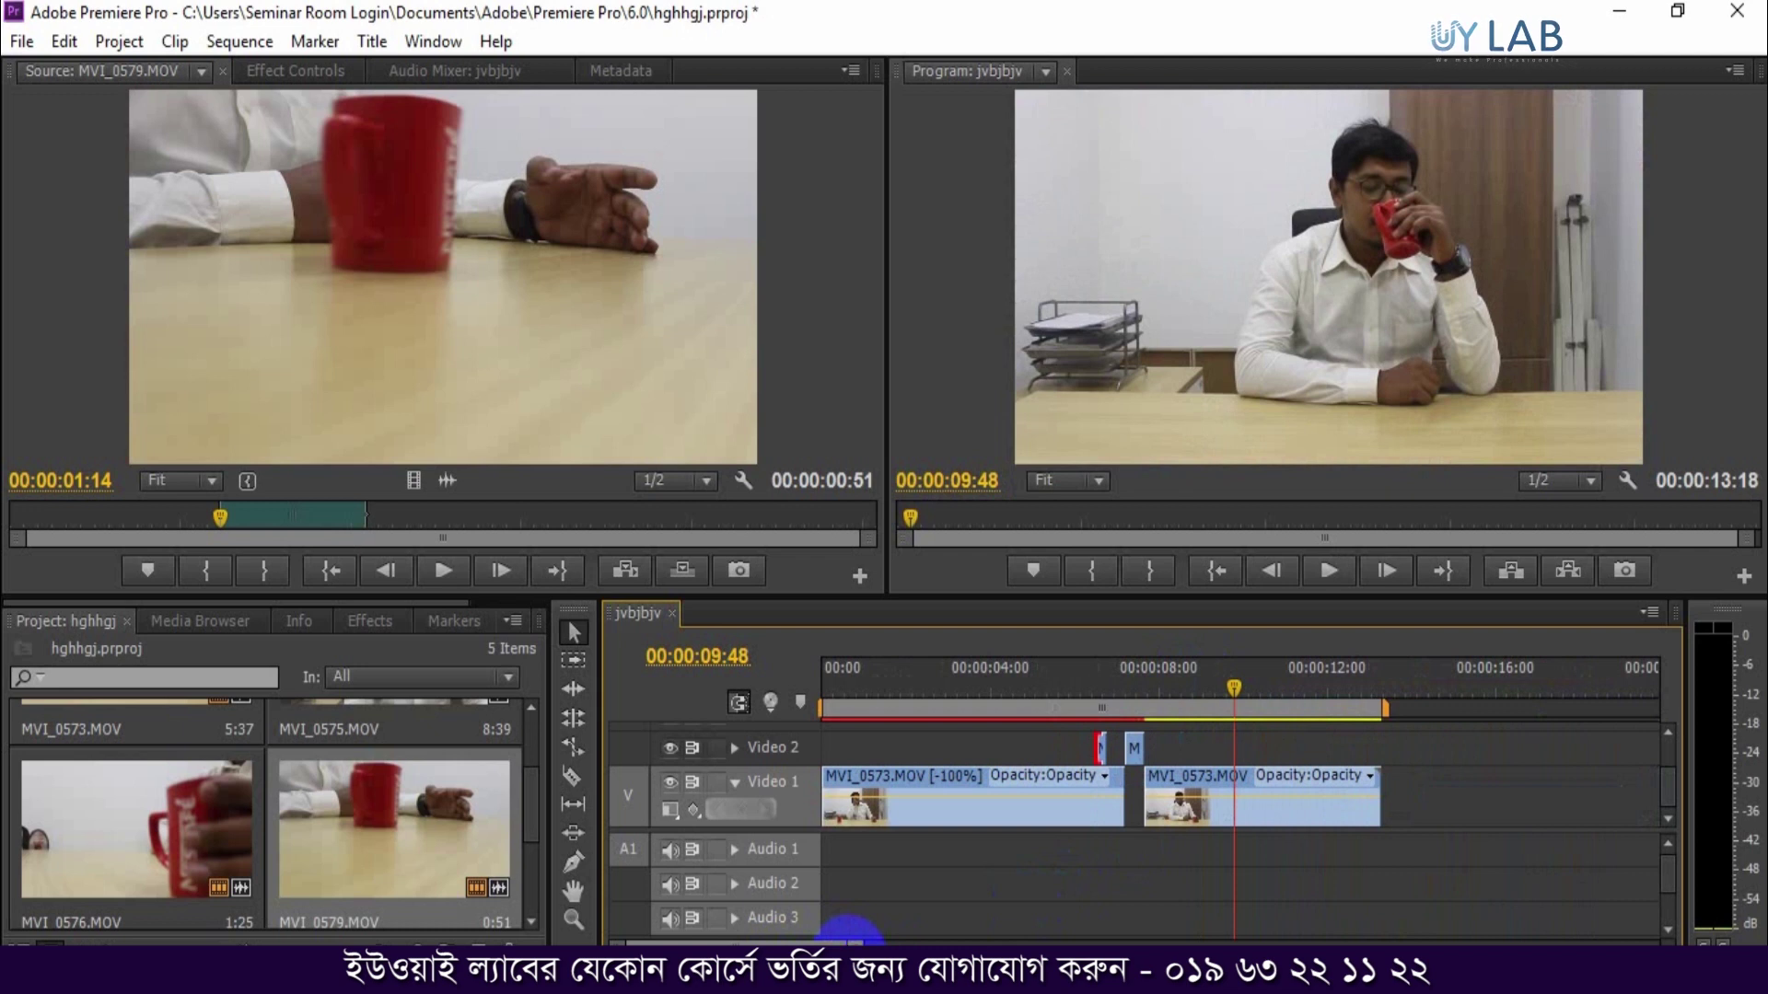
{"action": "key", "text": "space"}
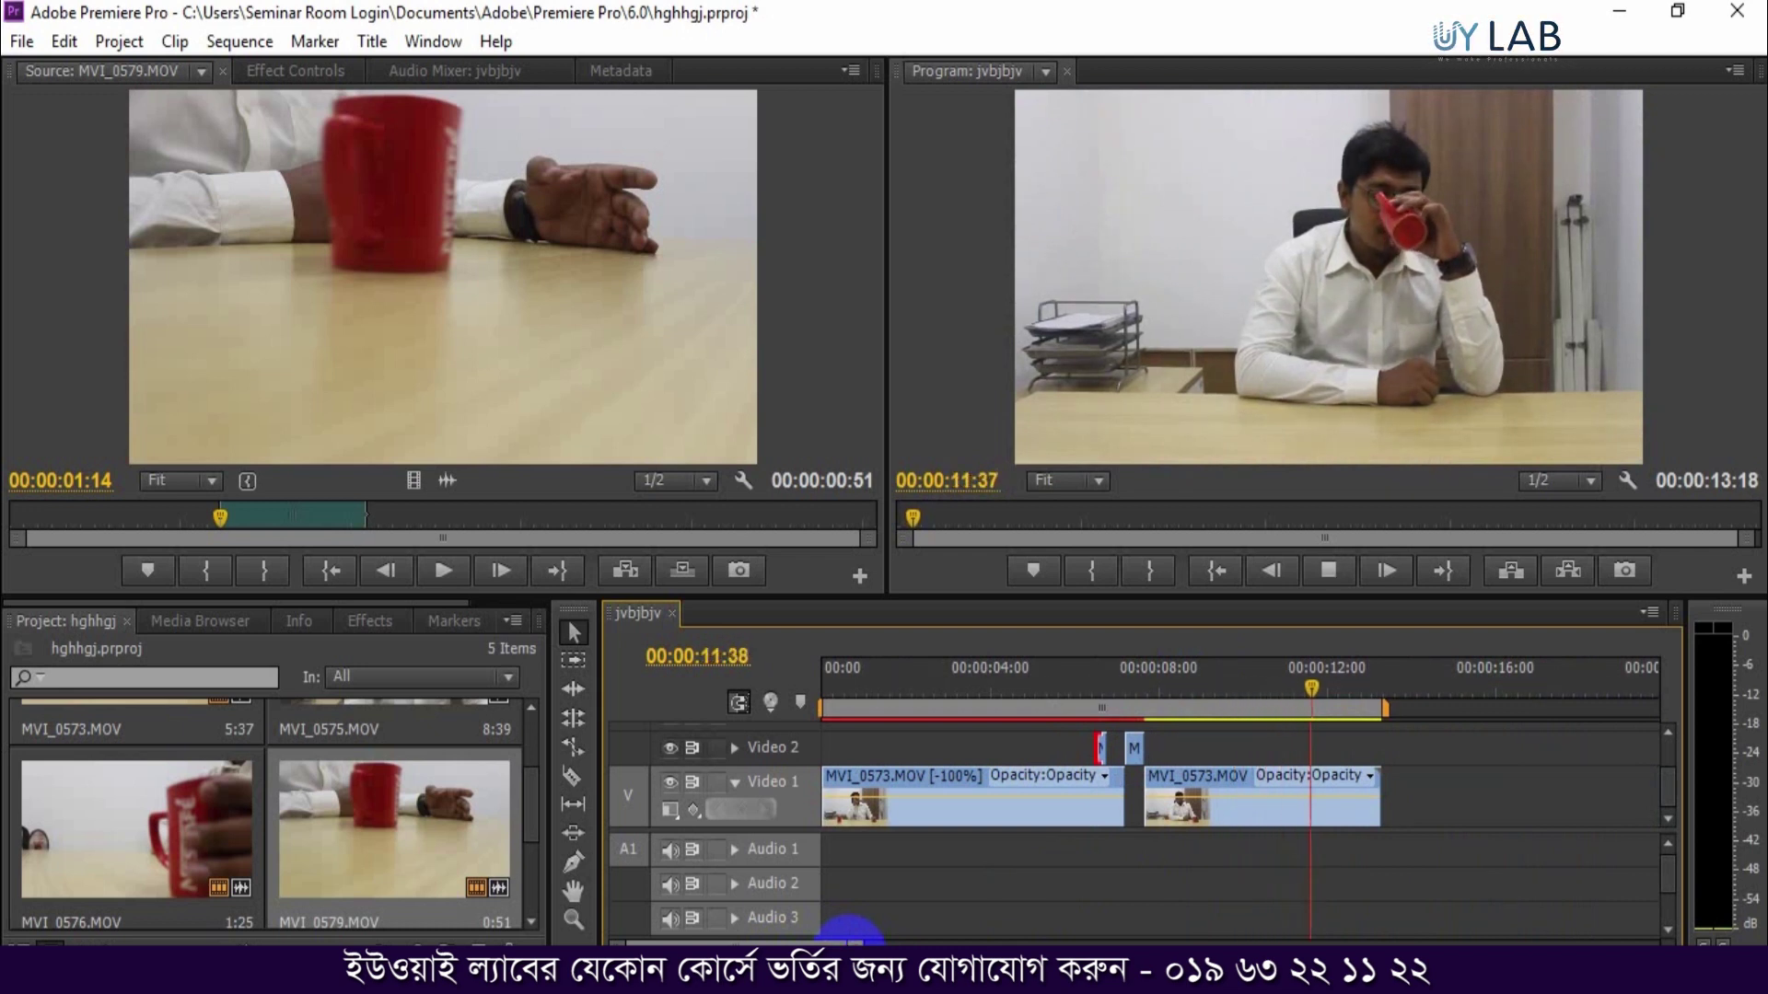
{"action": "key", "text": "space"}
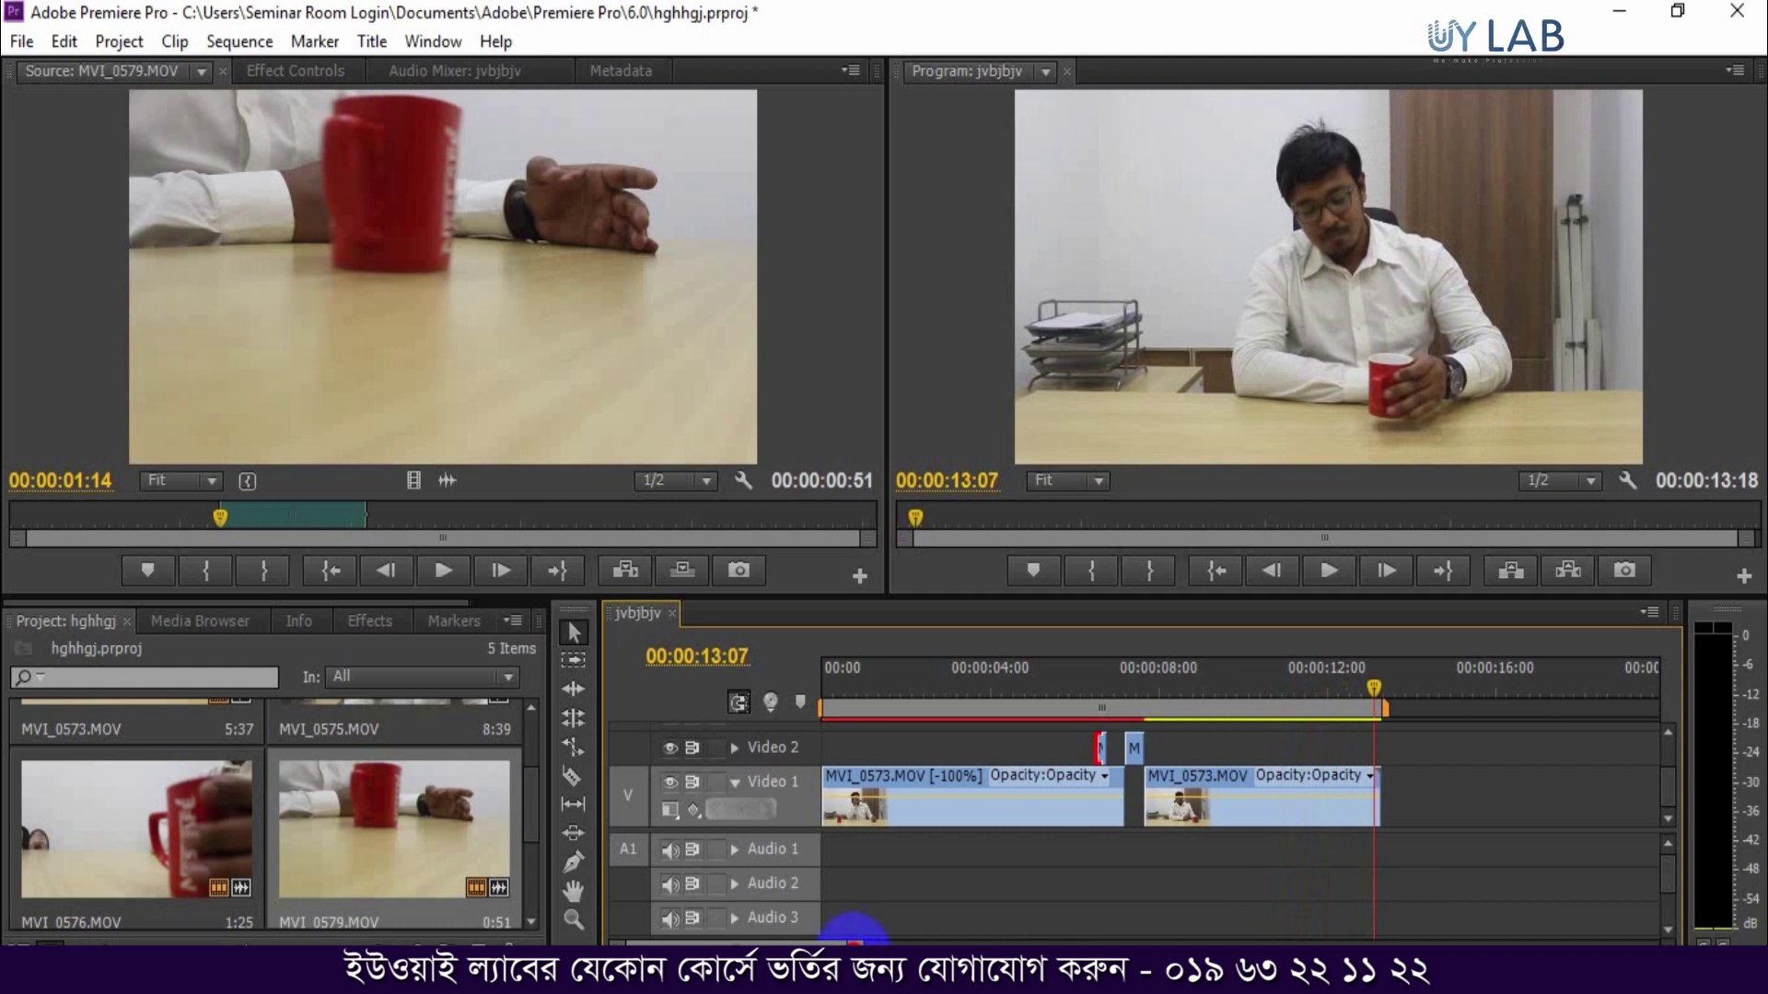
{"action": "key", "text": "minus"}
{"action": "key", "text": "minus"}
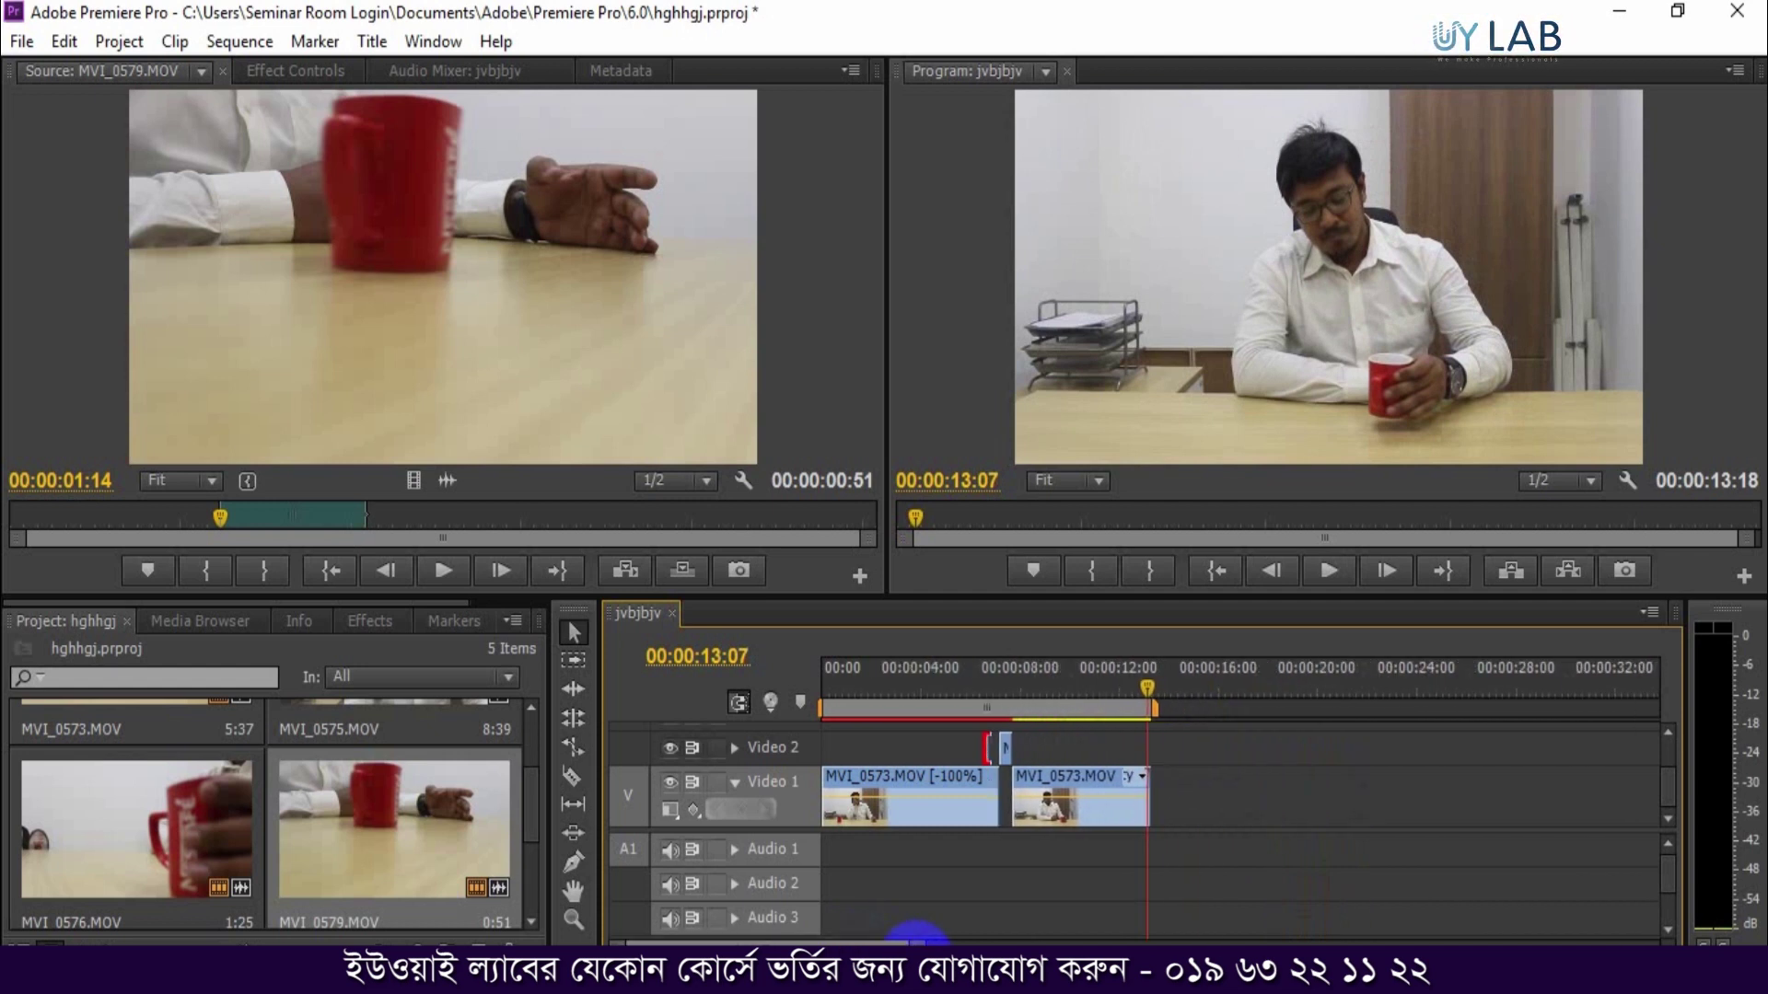
{"action": "left_click", "coordinate": [1061, 816]}
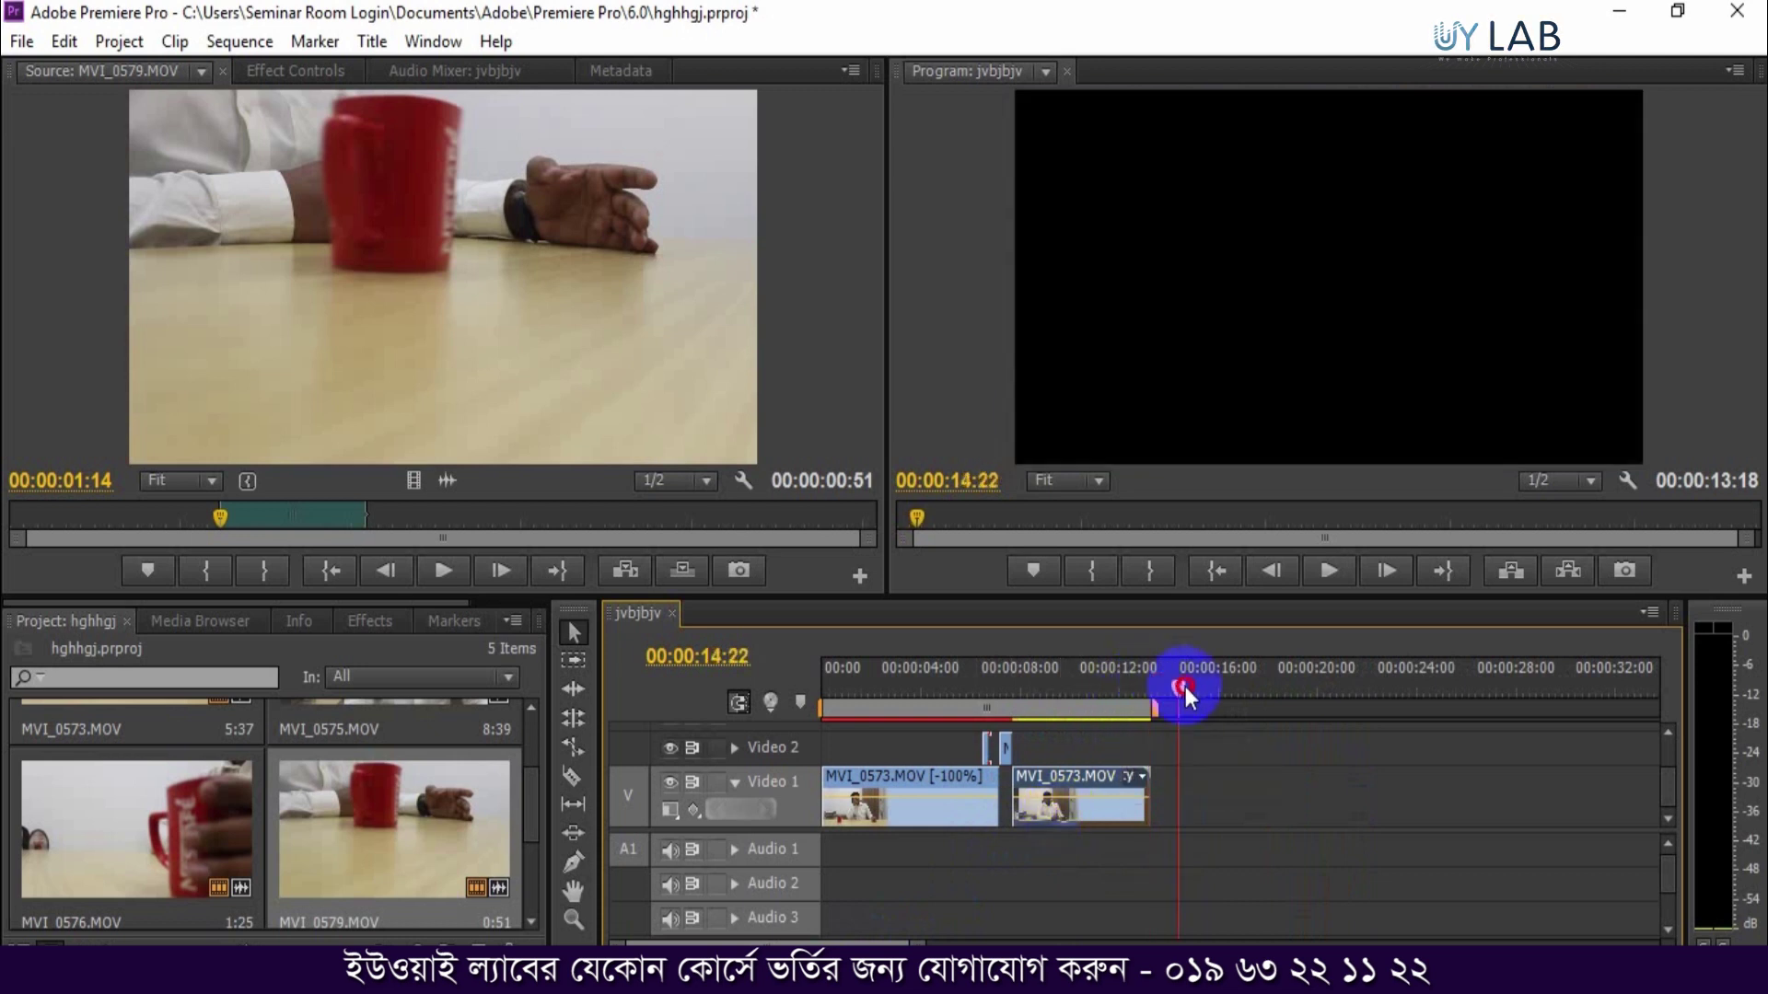
{"action": "left_click_drag", "start_coordinate": [1143, 684], "coordinate": [1220, 686]}
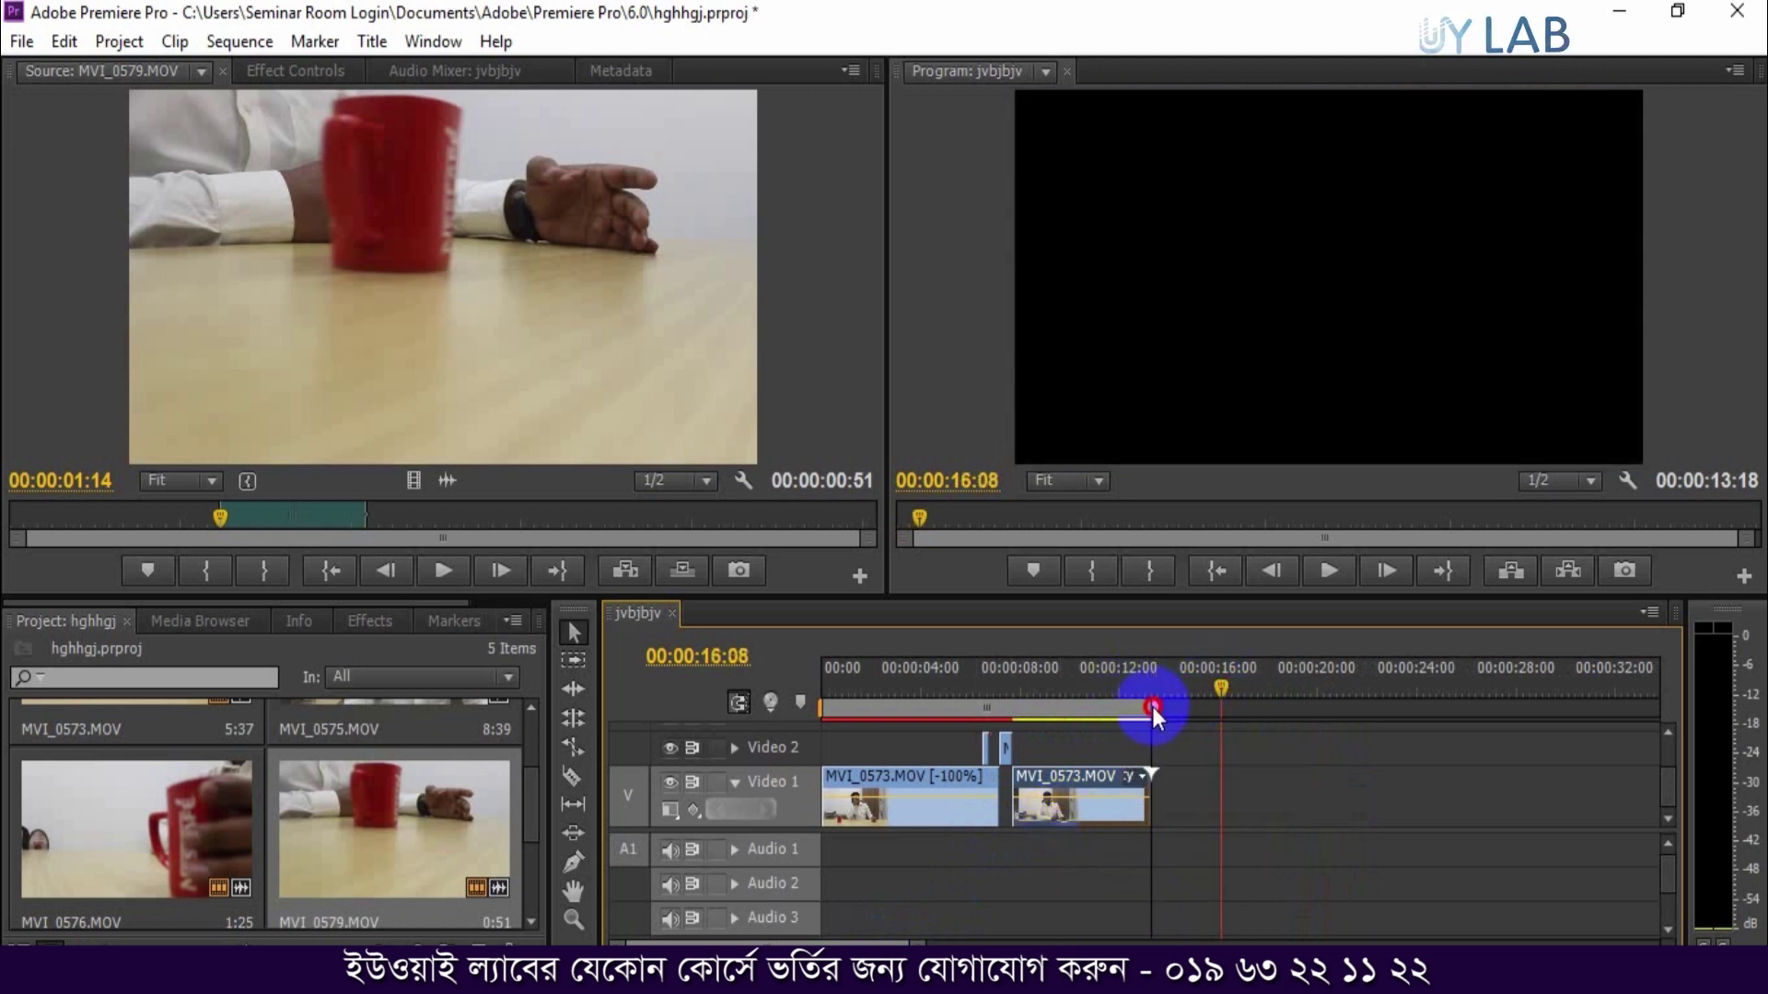
{"action": "left_click", "coordinate": [1154, 690]}
{"action": "left_click_drag", "start_coordinate": [1151, 680], "coordinate": [1140, 679]}
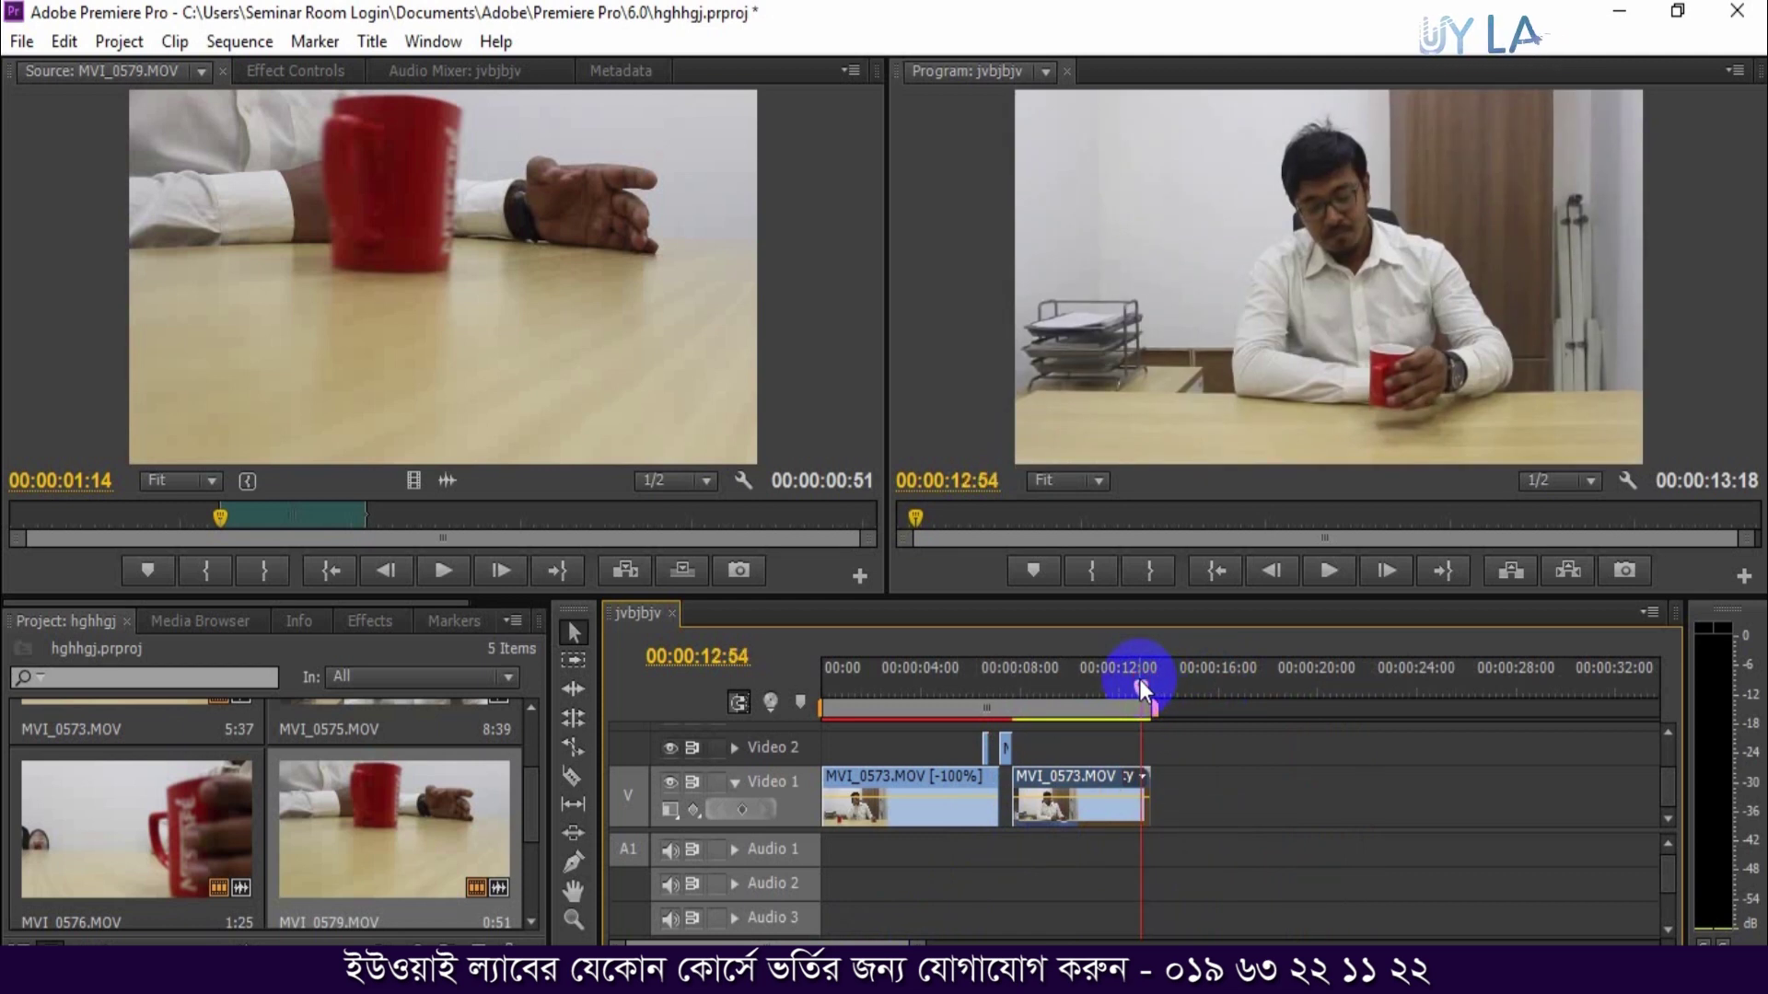
- Set the export to H.264 with the YouTube HD 1080p 25 preset (1920x1080, 25 fps)
{"action": "key", "text": "ctrl+m"}
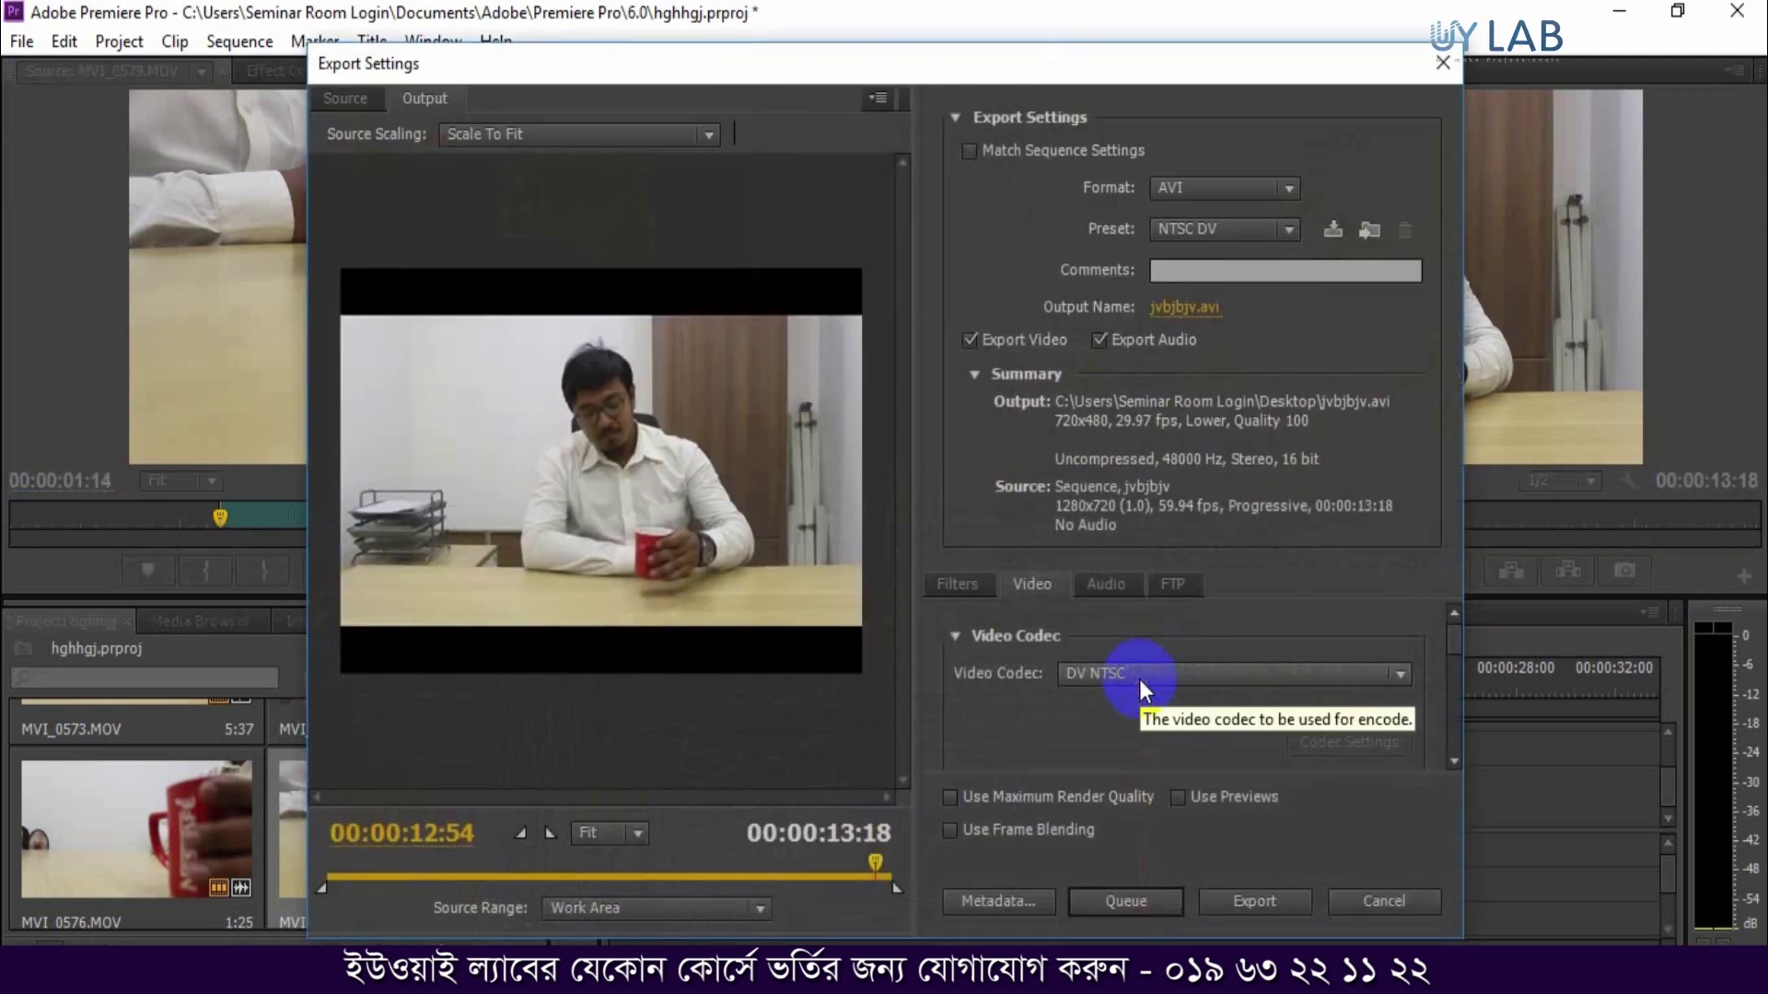
{"action": "left_click", "coordinate": [1290, 185]}
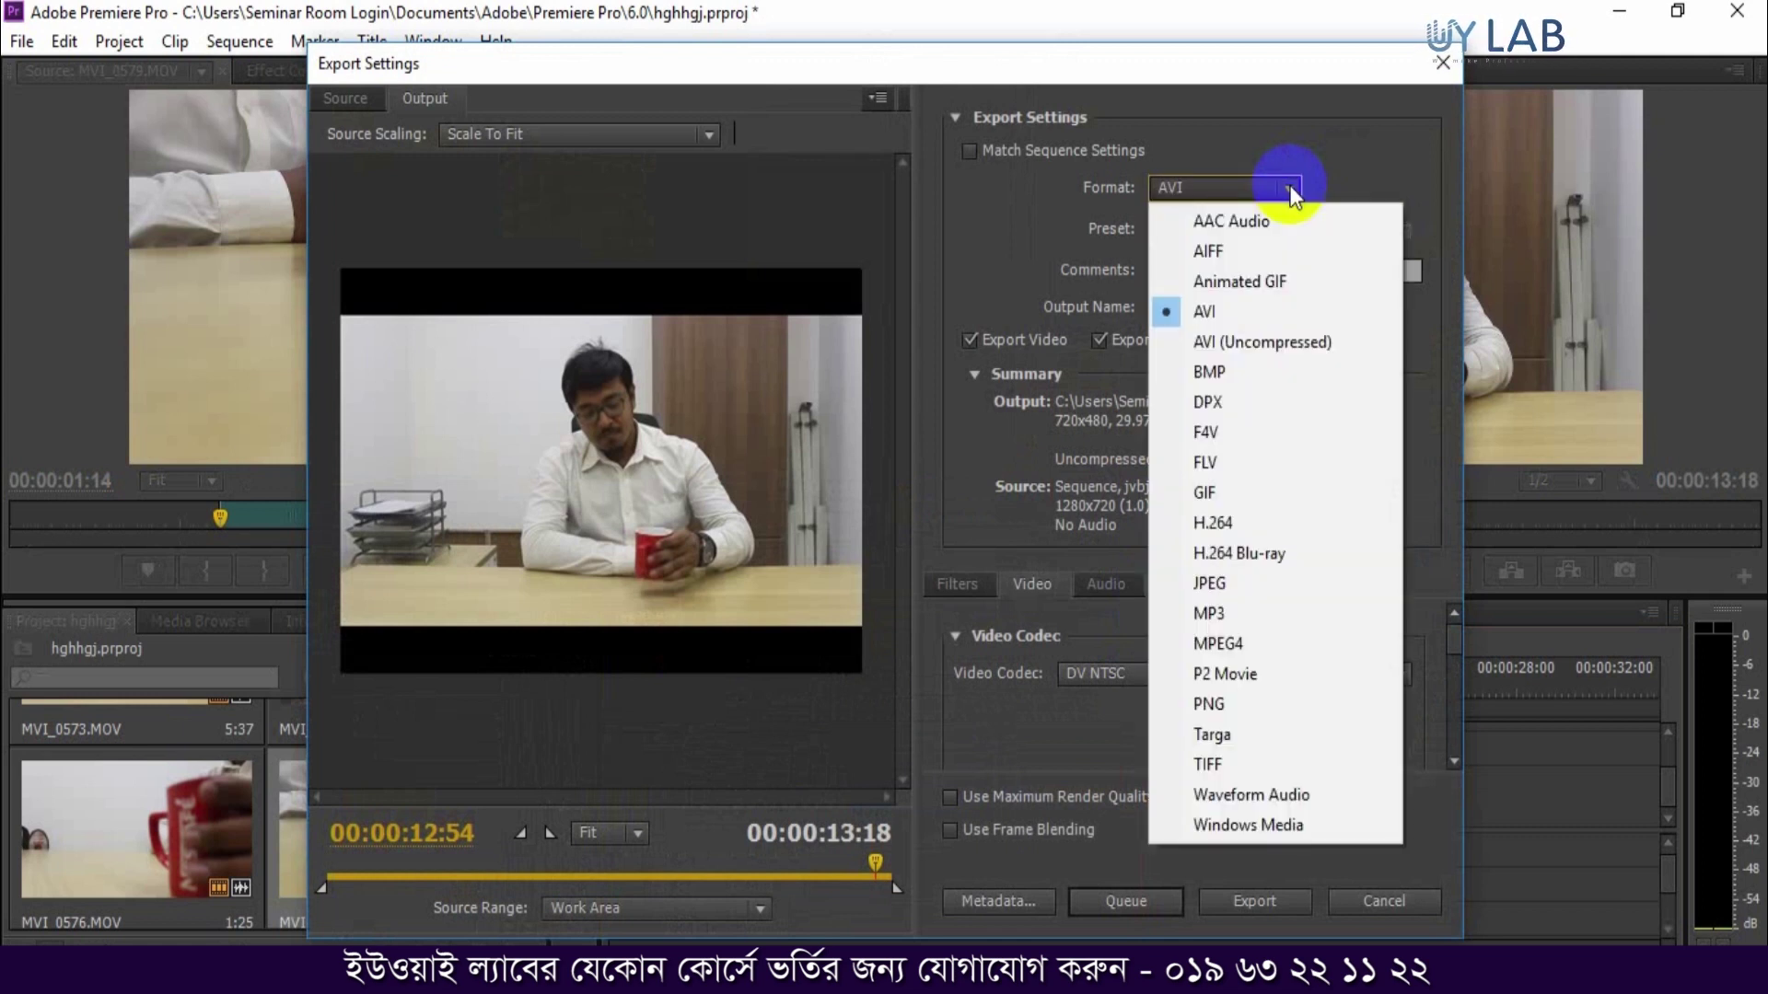
{"action": "left_click", "coordinate": [1276, 523]}
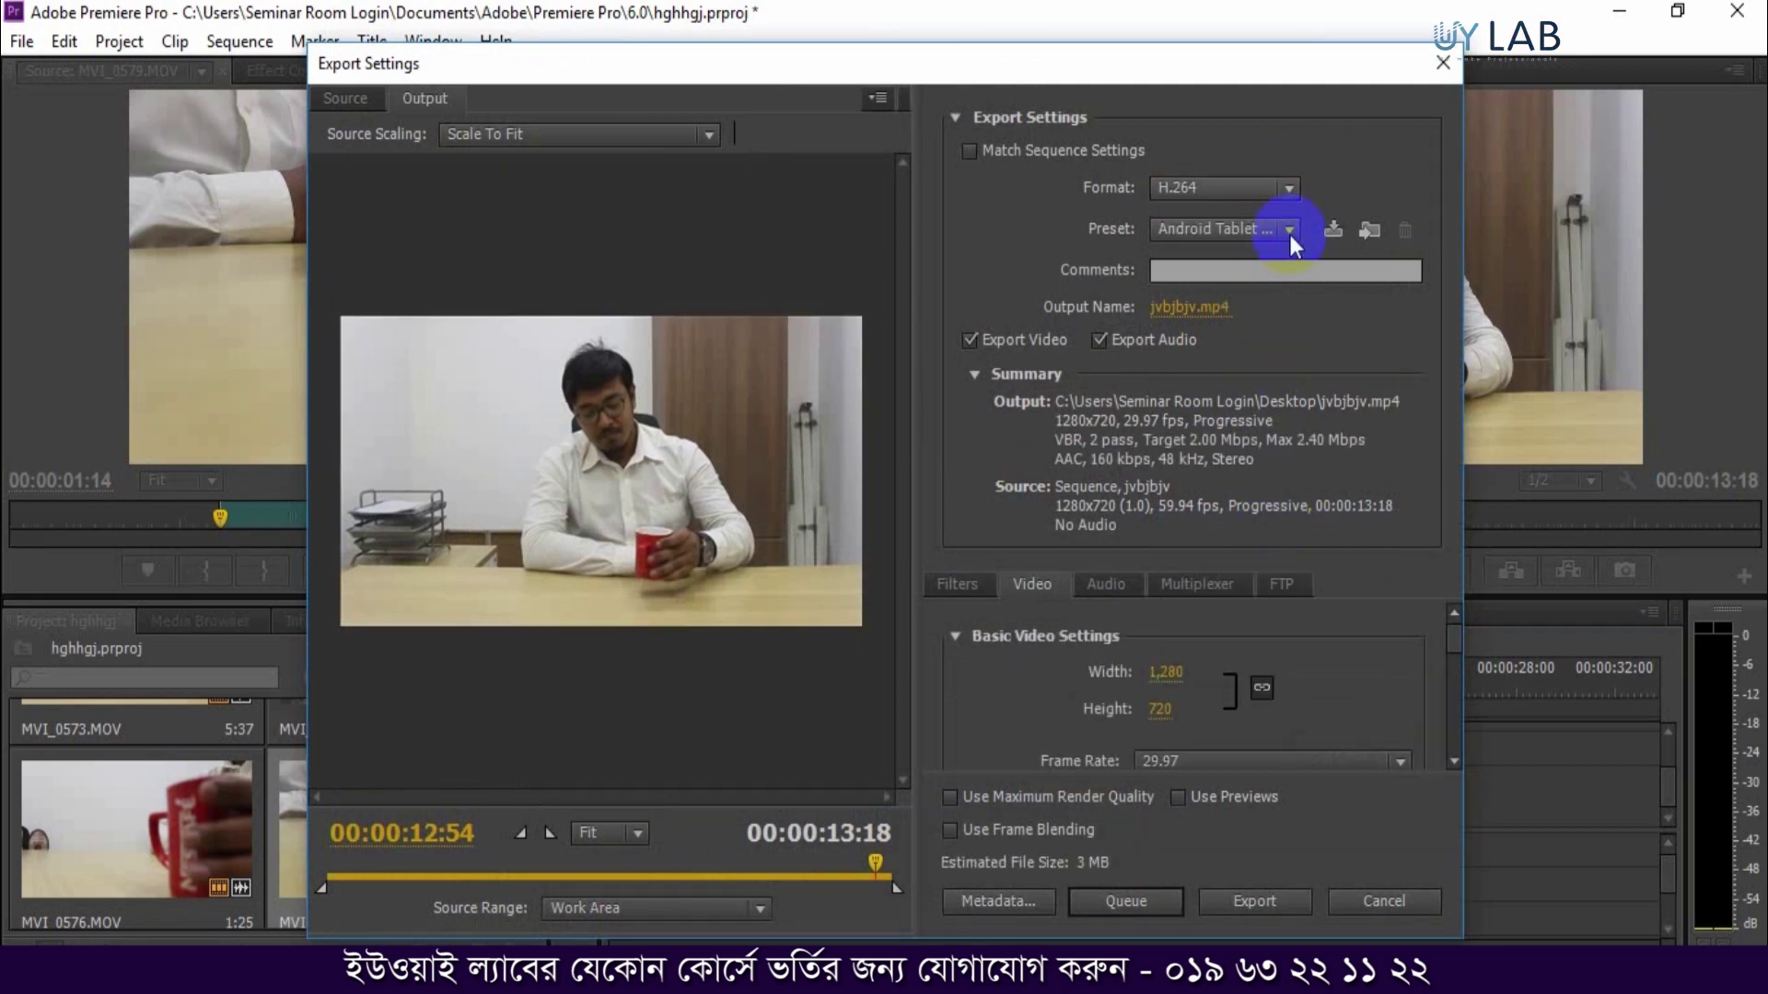
{"action": "left_click", "coordinate": [1290, 235]}
{"action": "scroll", "coordinate": [1291, 235], "scroll_direction": "down", "scroll_amount": 10}
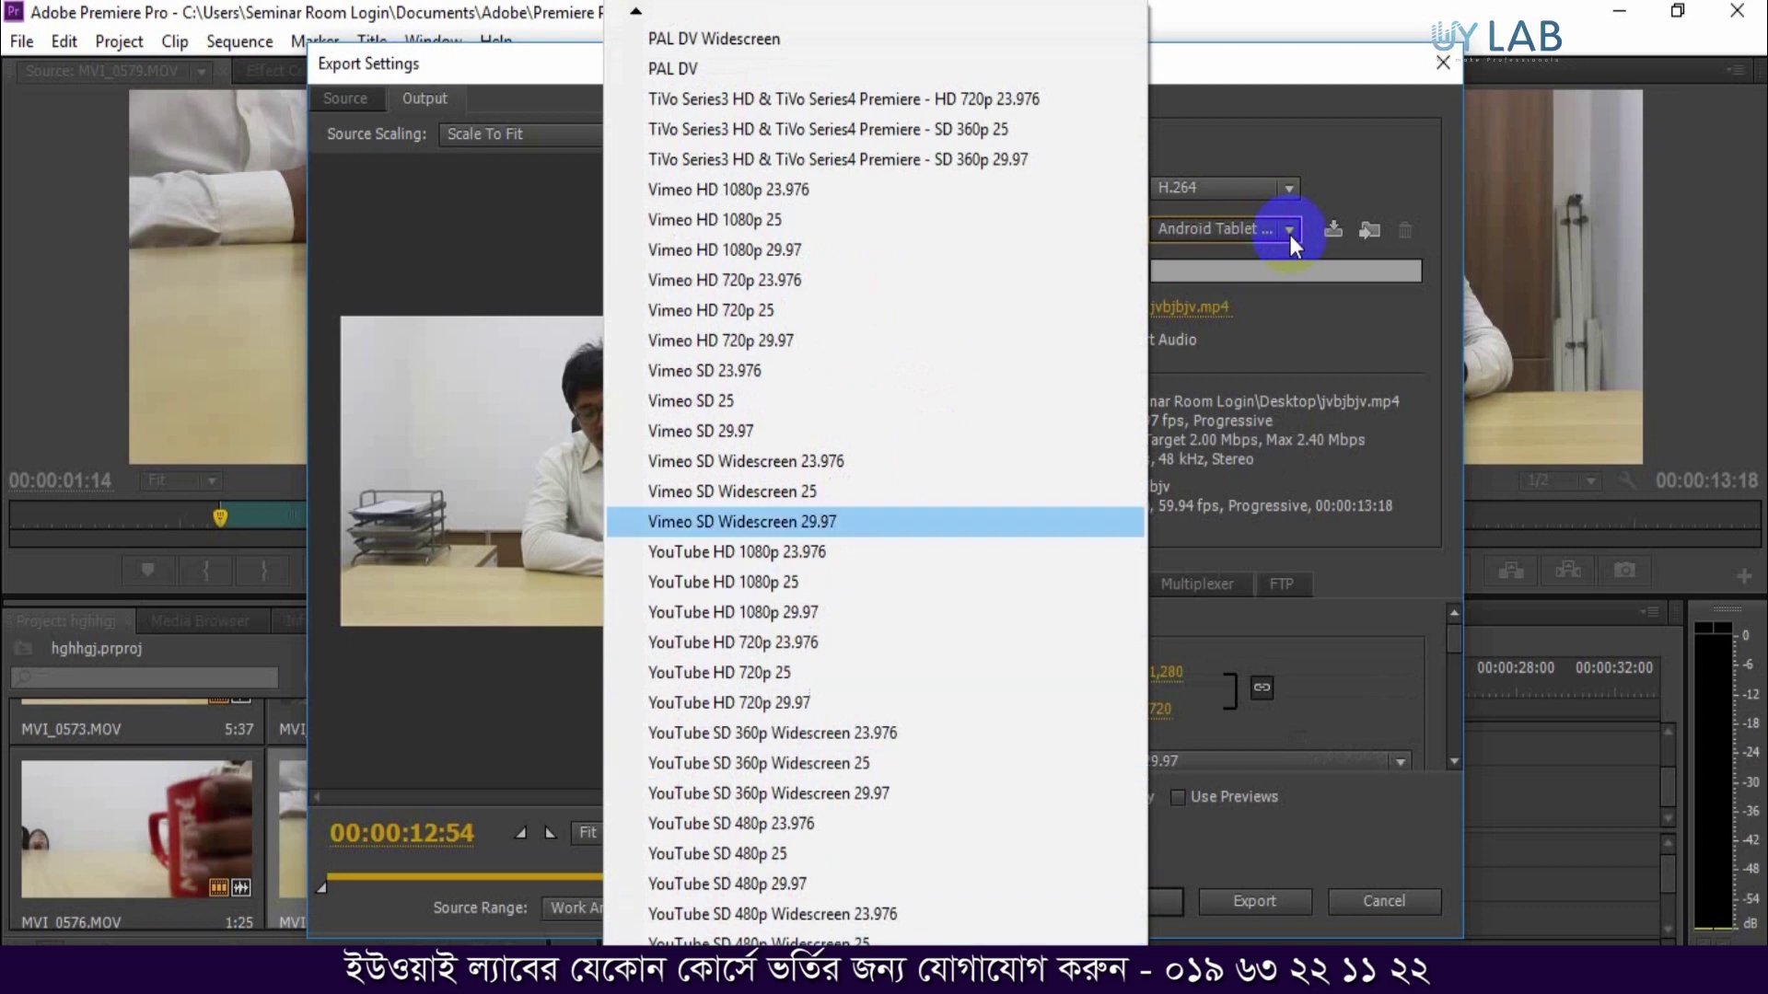
{"action": "key", "text": "Return"}
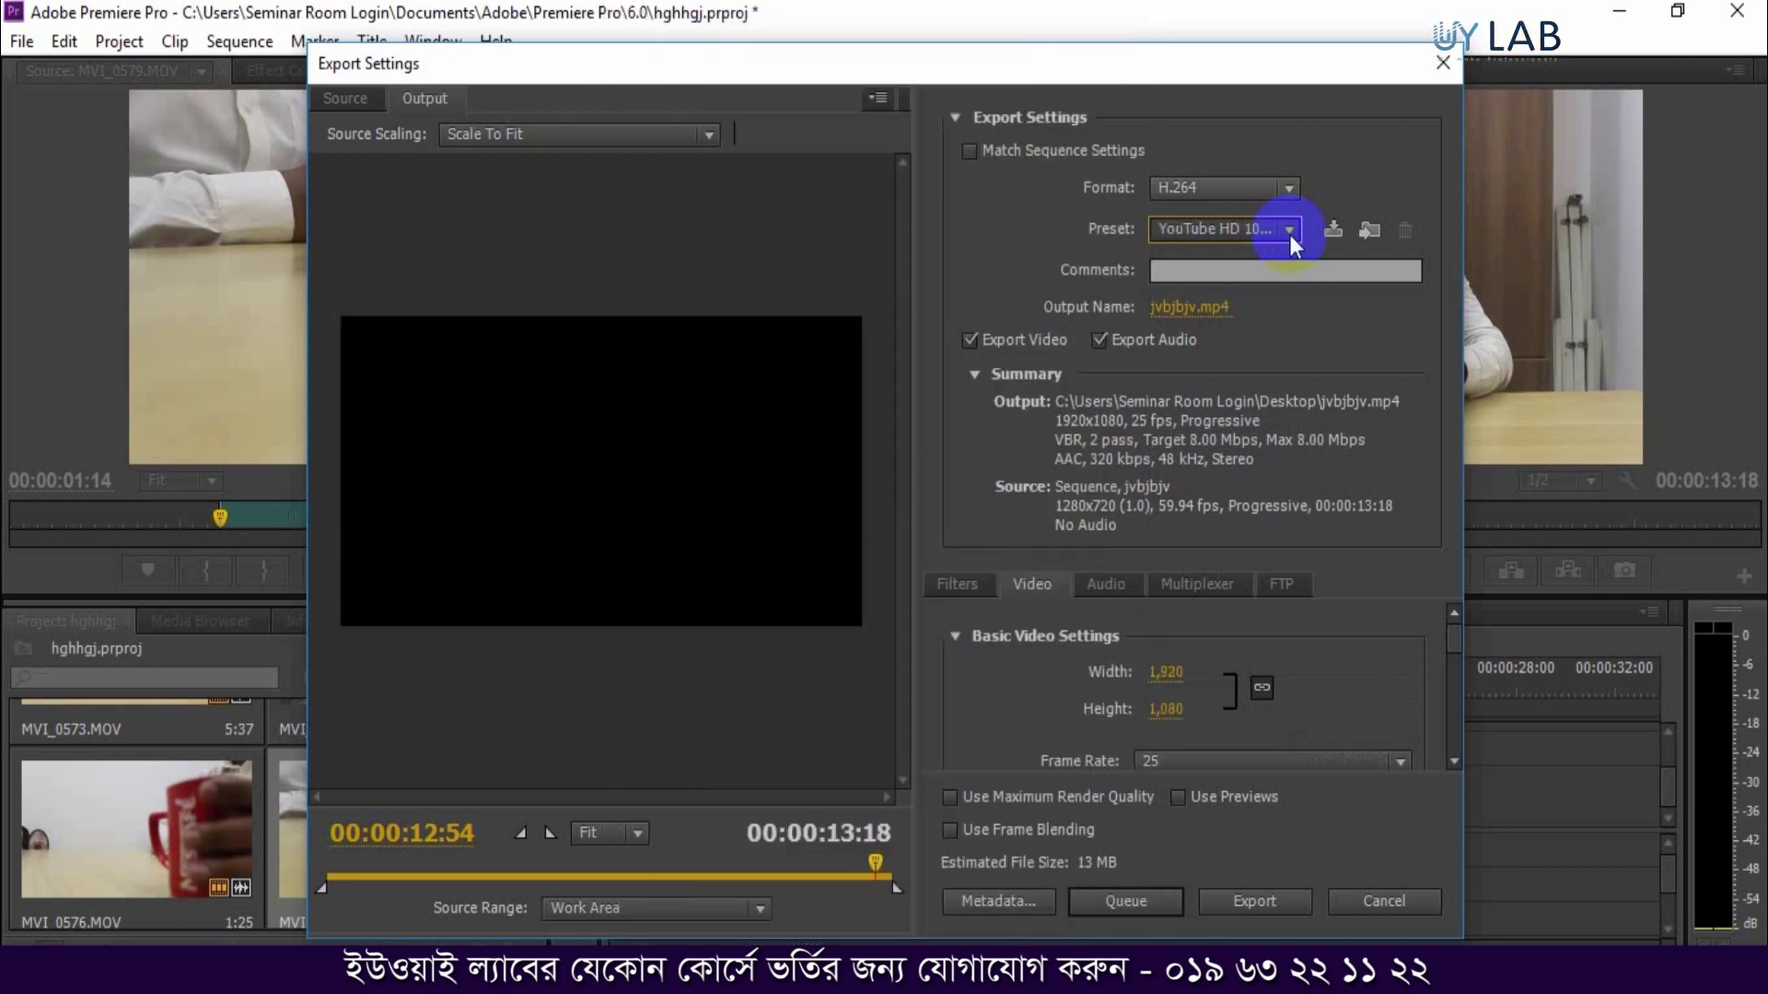